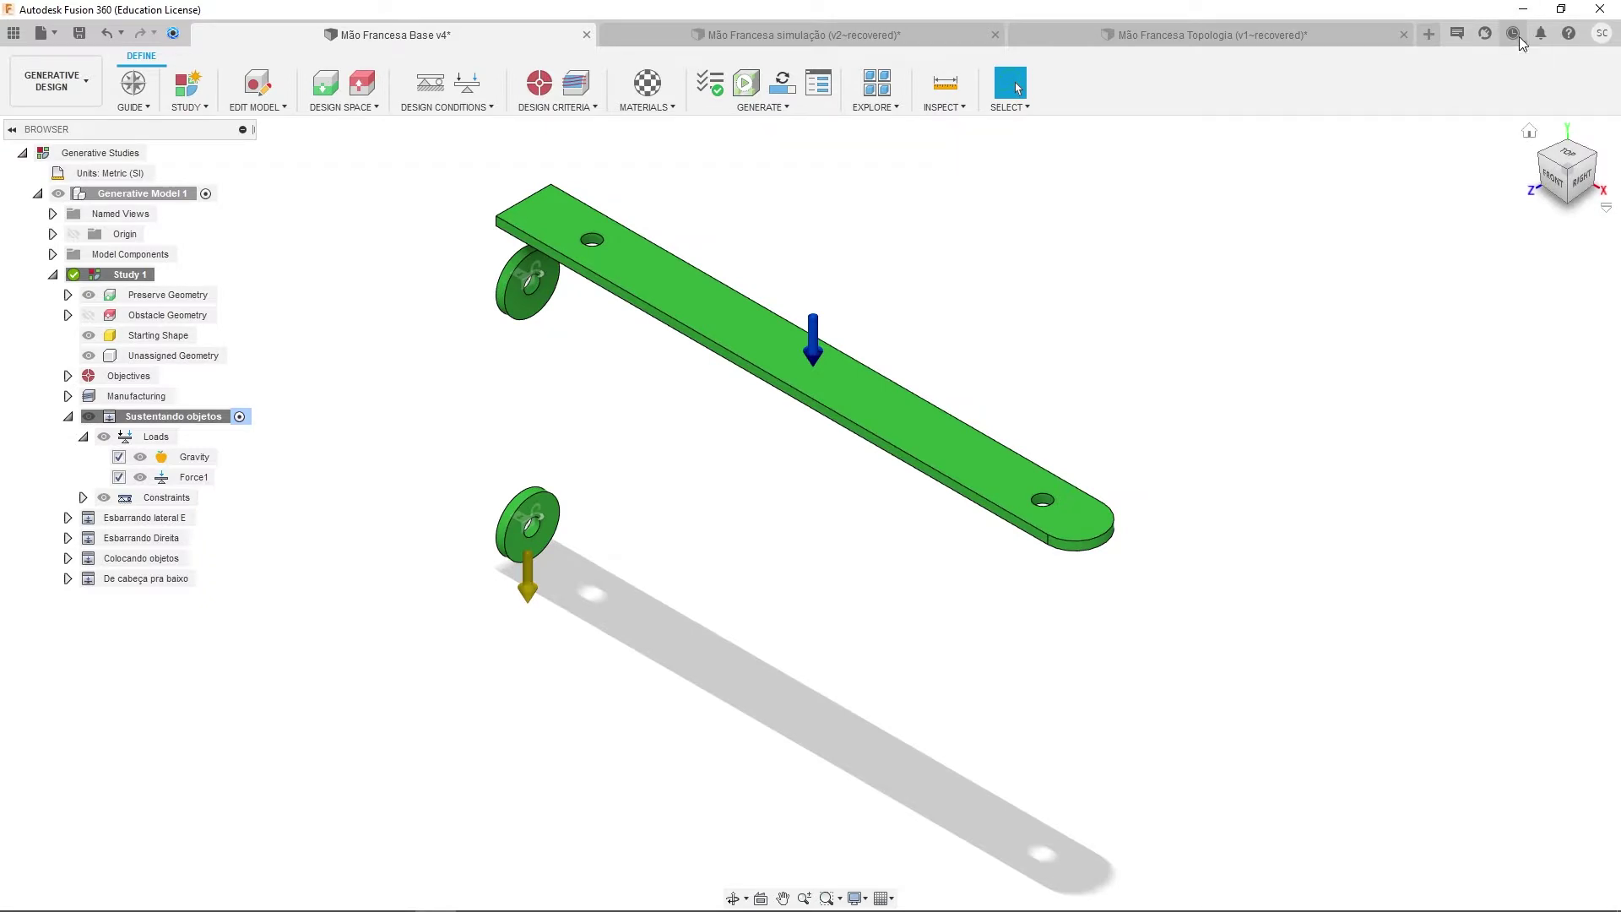
# - Open the outcomes of the generative design study Mão Francesa Base - Generative Model 1 - Study 1 from the job status
pyautogui.click(1519, 38)
pyautogui.click(1398, 65)
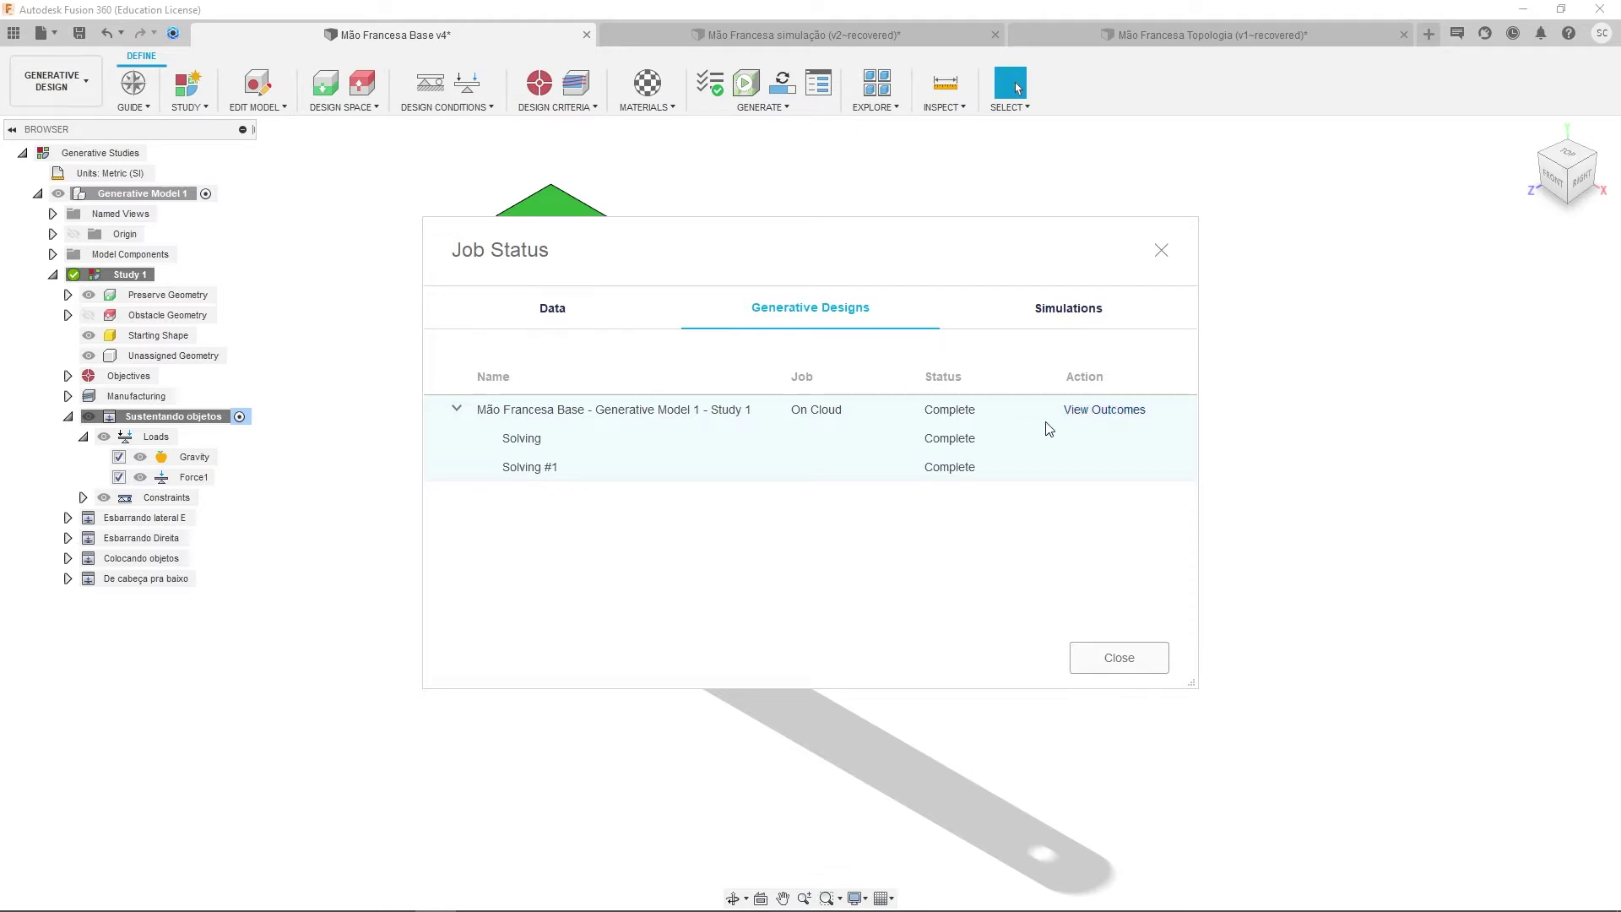
pyautogui.click(1099, 410)
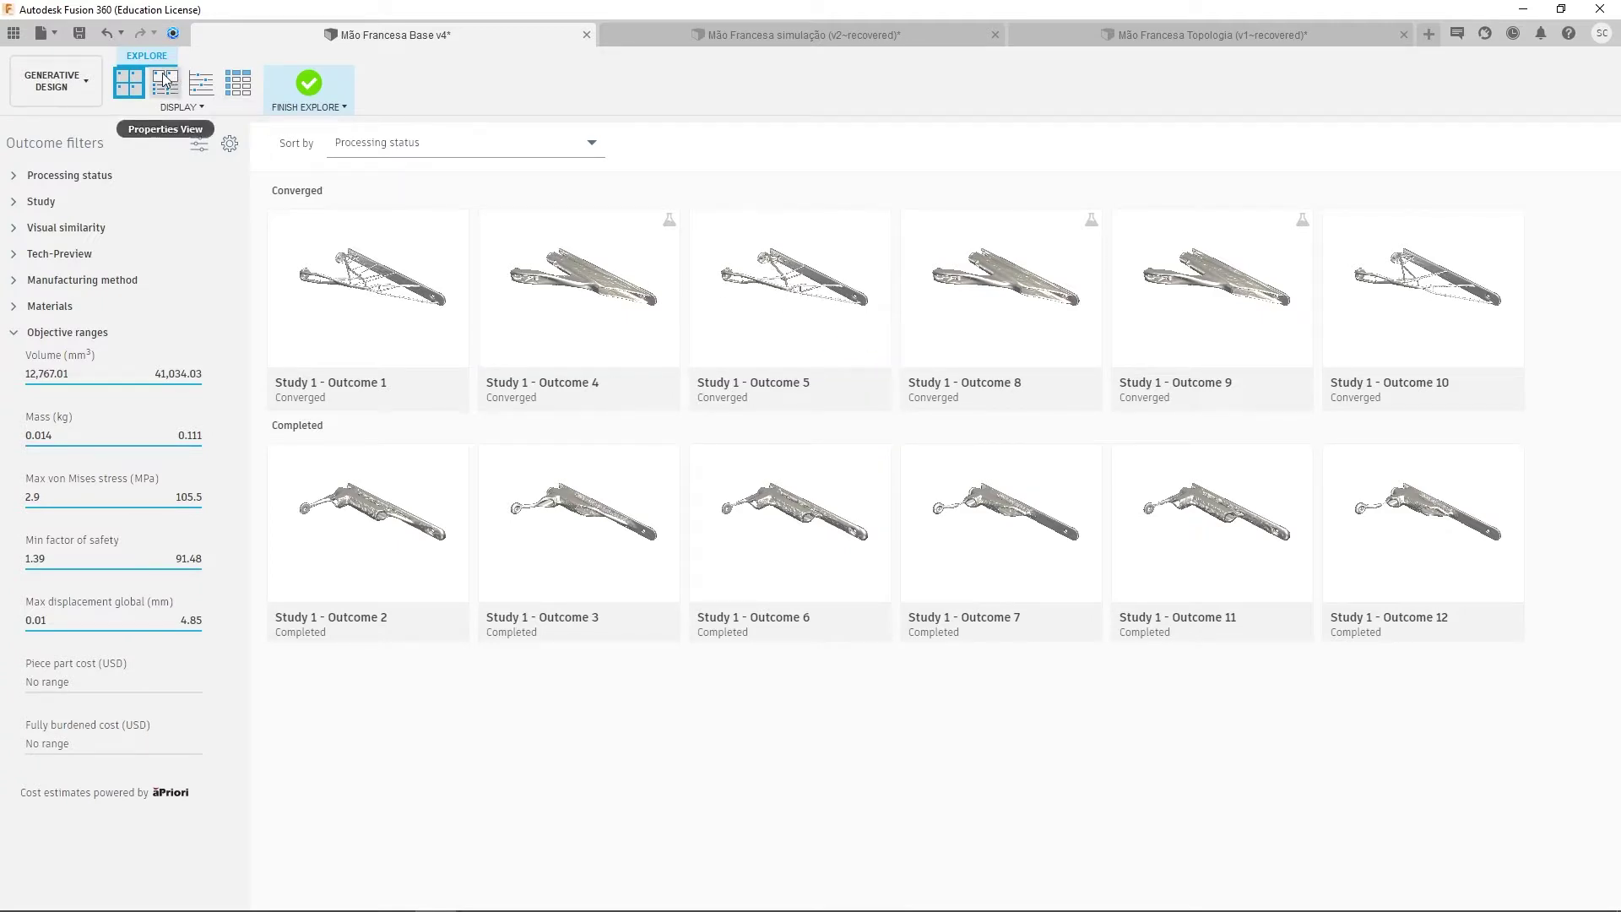
# - Review the outcome filters for processing status, study, visual similarity and the mass objective range
pyautogui.click(14, 176)
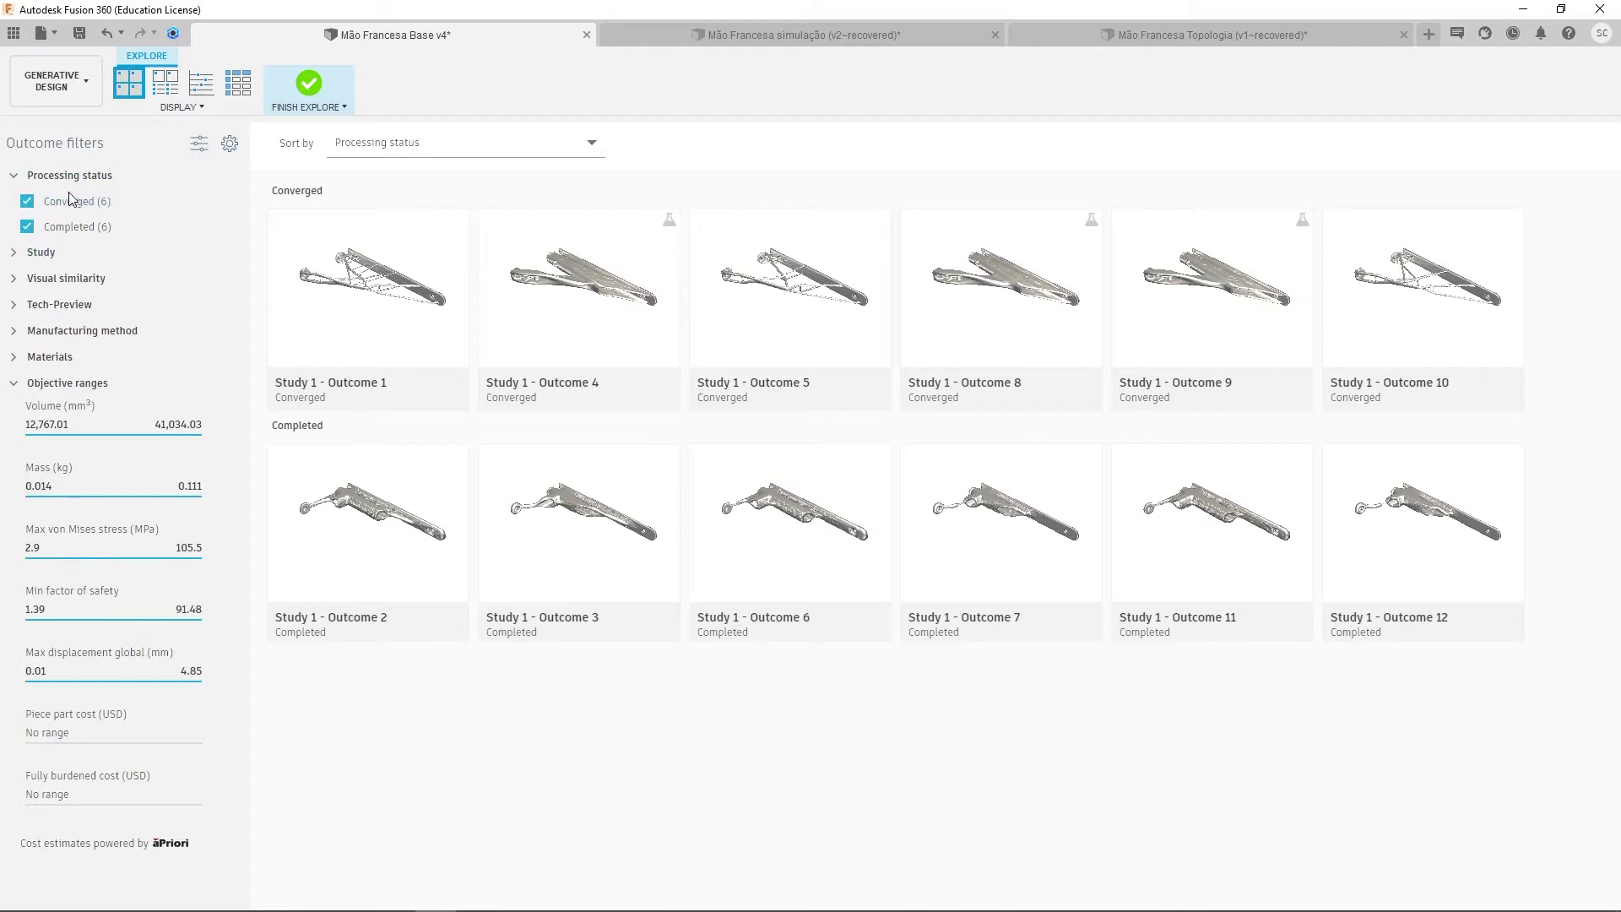
pyautogui.moveTo(95, 222)
pyautogui.moveTo(161, 210)
pyautogui.click(18, 257)
pyautogui.click(22, 306)
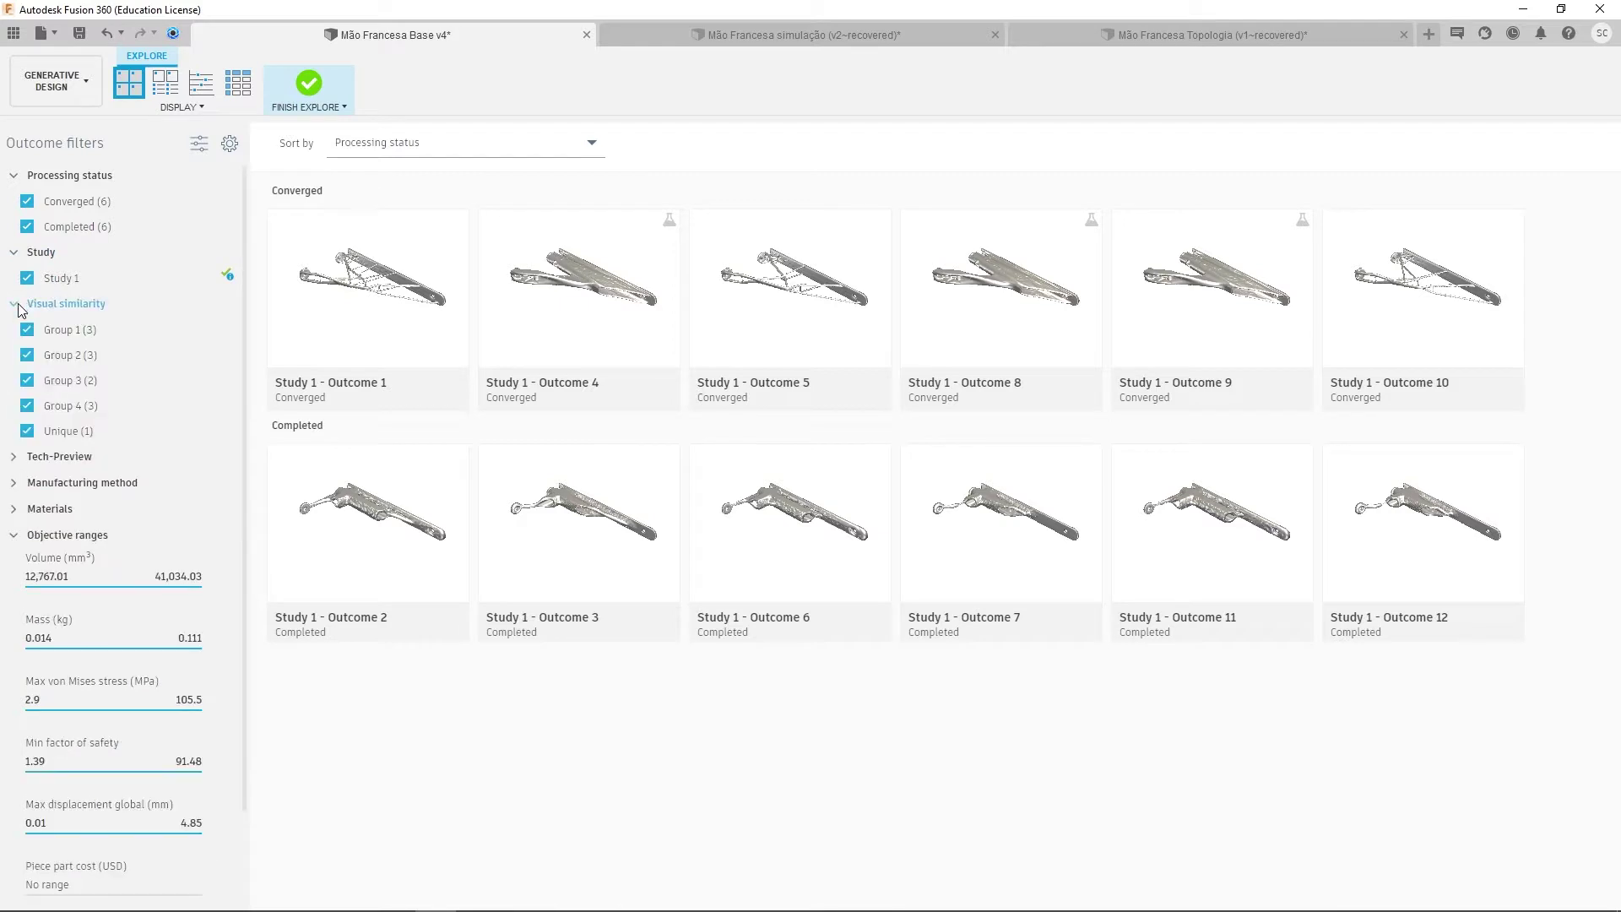
pyautogui.click(15, 311)
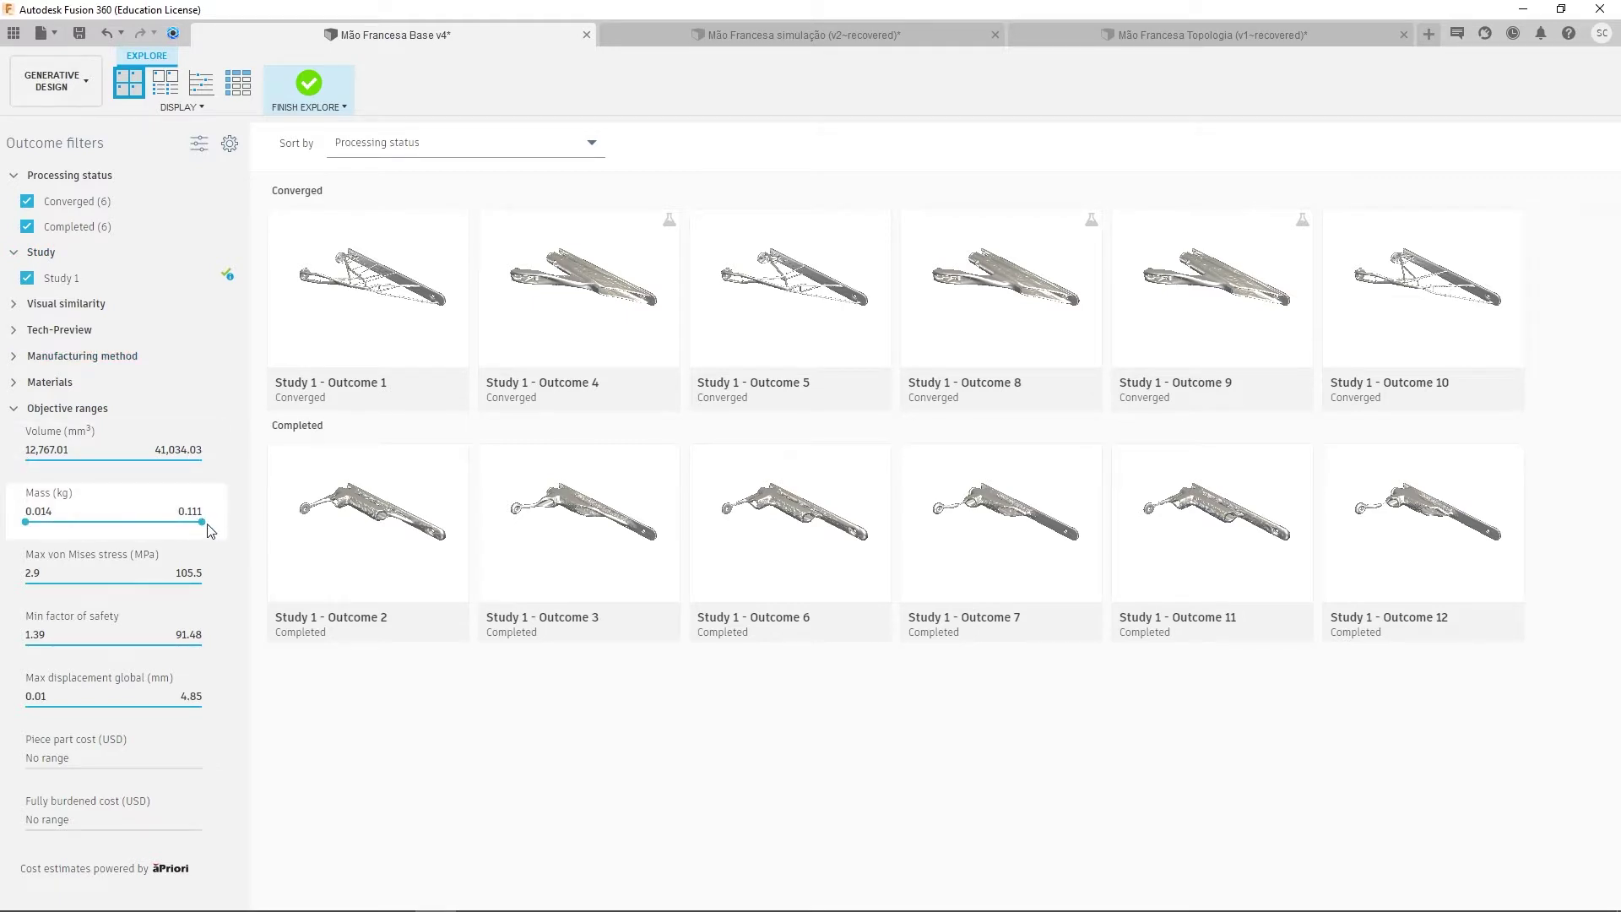
pyautogui.moveTo(202, 523)
pyautogui.mouseDown()
pyautogui.moveTo(60, 523)
pyautogui.moveTo(203, 523)
pyautogui.mouseUp()
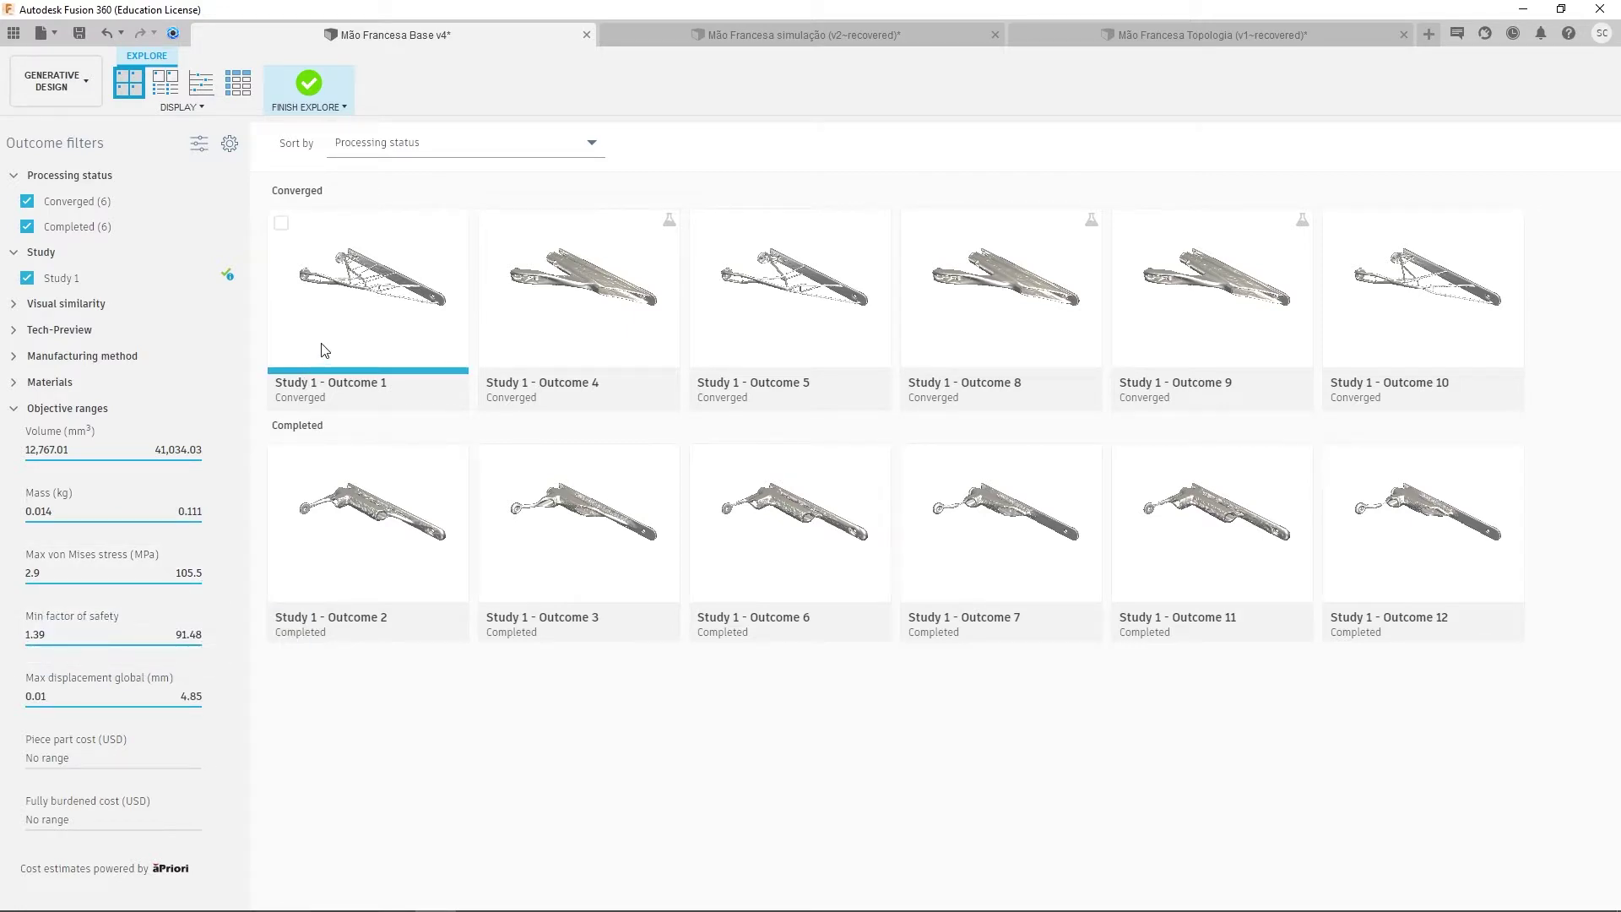
# - Inspect Study 1 - Outcome 2 in 3D at iteration 20, then return to the outcome overview
pyautogui.doubleClick(453, 575)
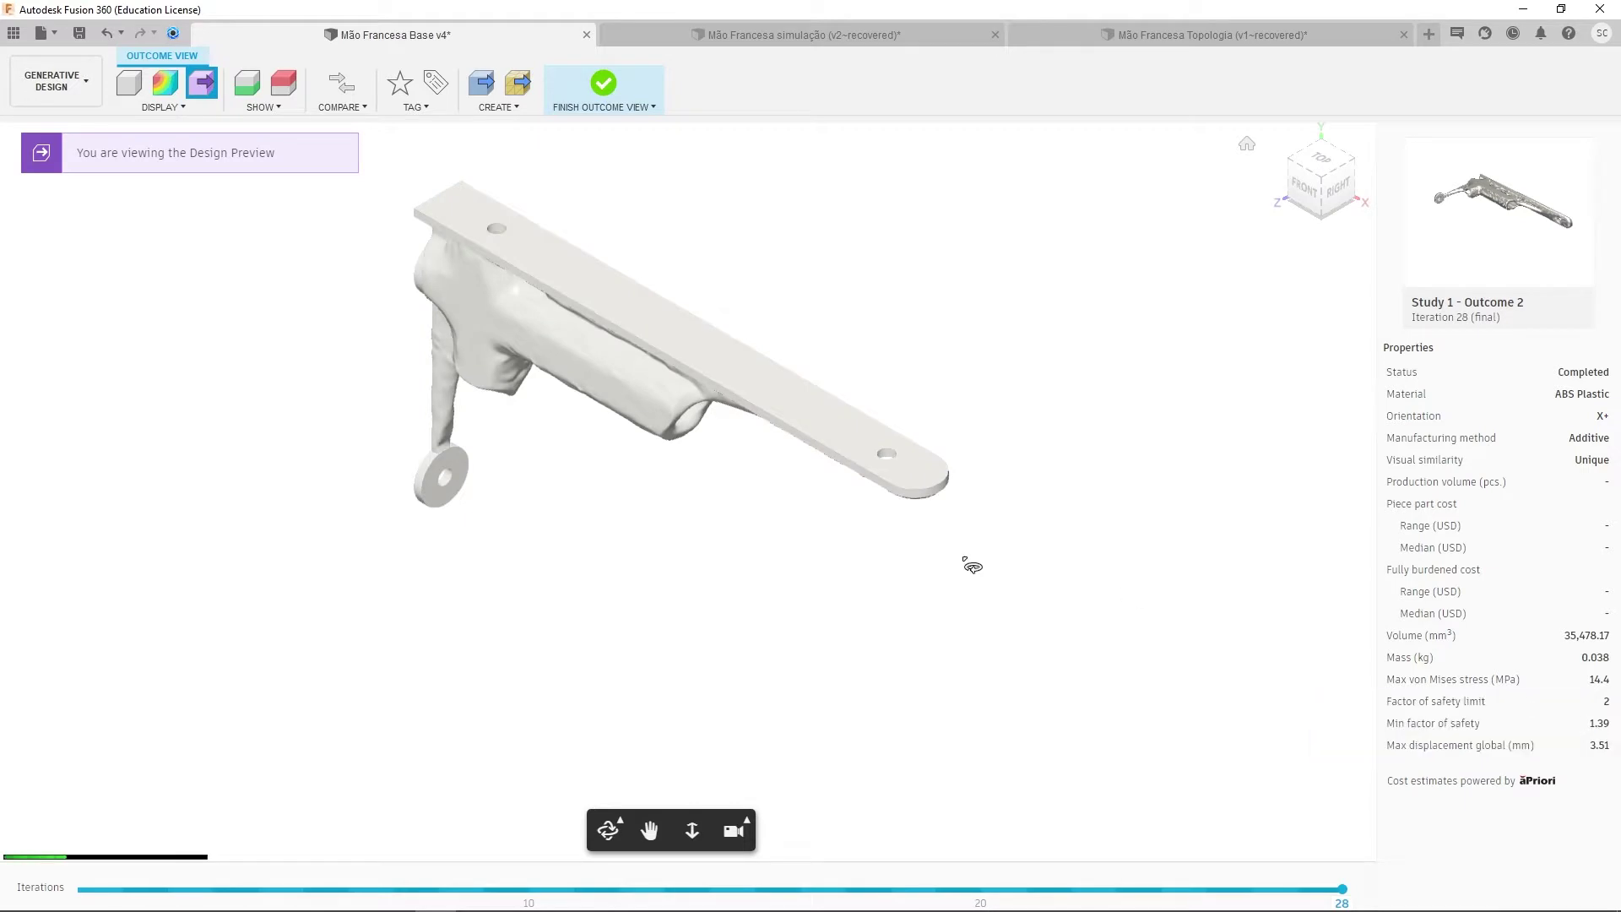
pyautogui.keyDown('shift'); pyautogui.moveTo(861, 596); pyautogui.dragTo(995, 453, button='middle'); pyautogui.keyUp('shift')
pyautogui.moveTo(1343, 888); pyautogui.dragTo(980, 888)
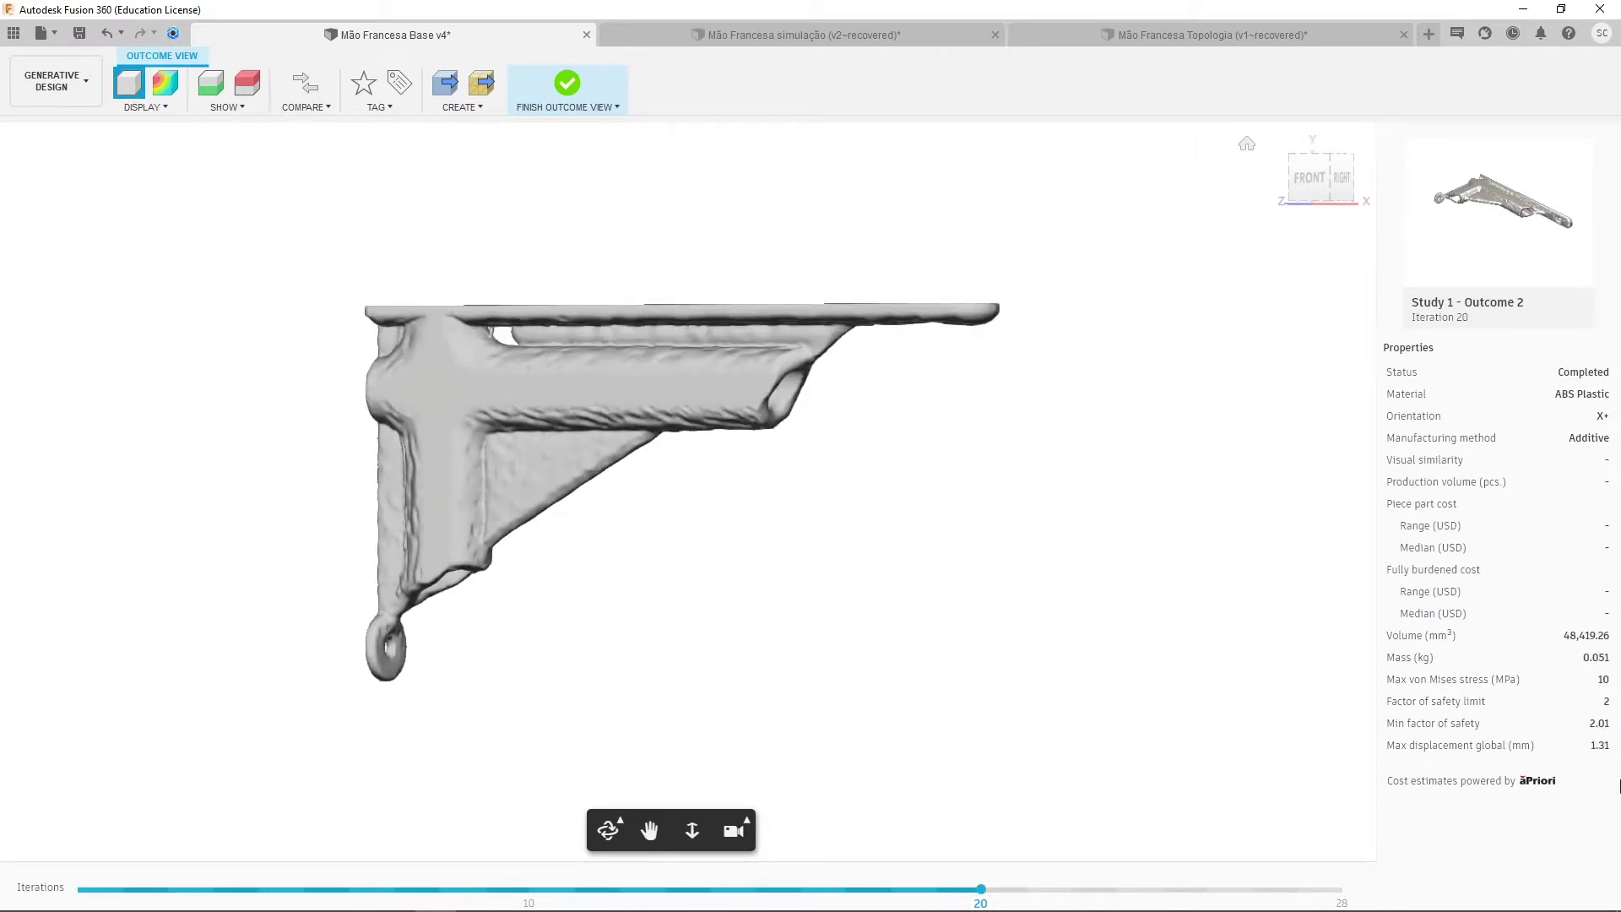
pyautogui.keyDown('shift'); pyautogui.moveTo(785, 537); pyautogui.dragTo(688, 561, button='middle'); pyautogui.keyUp('shift')
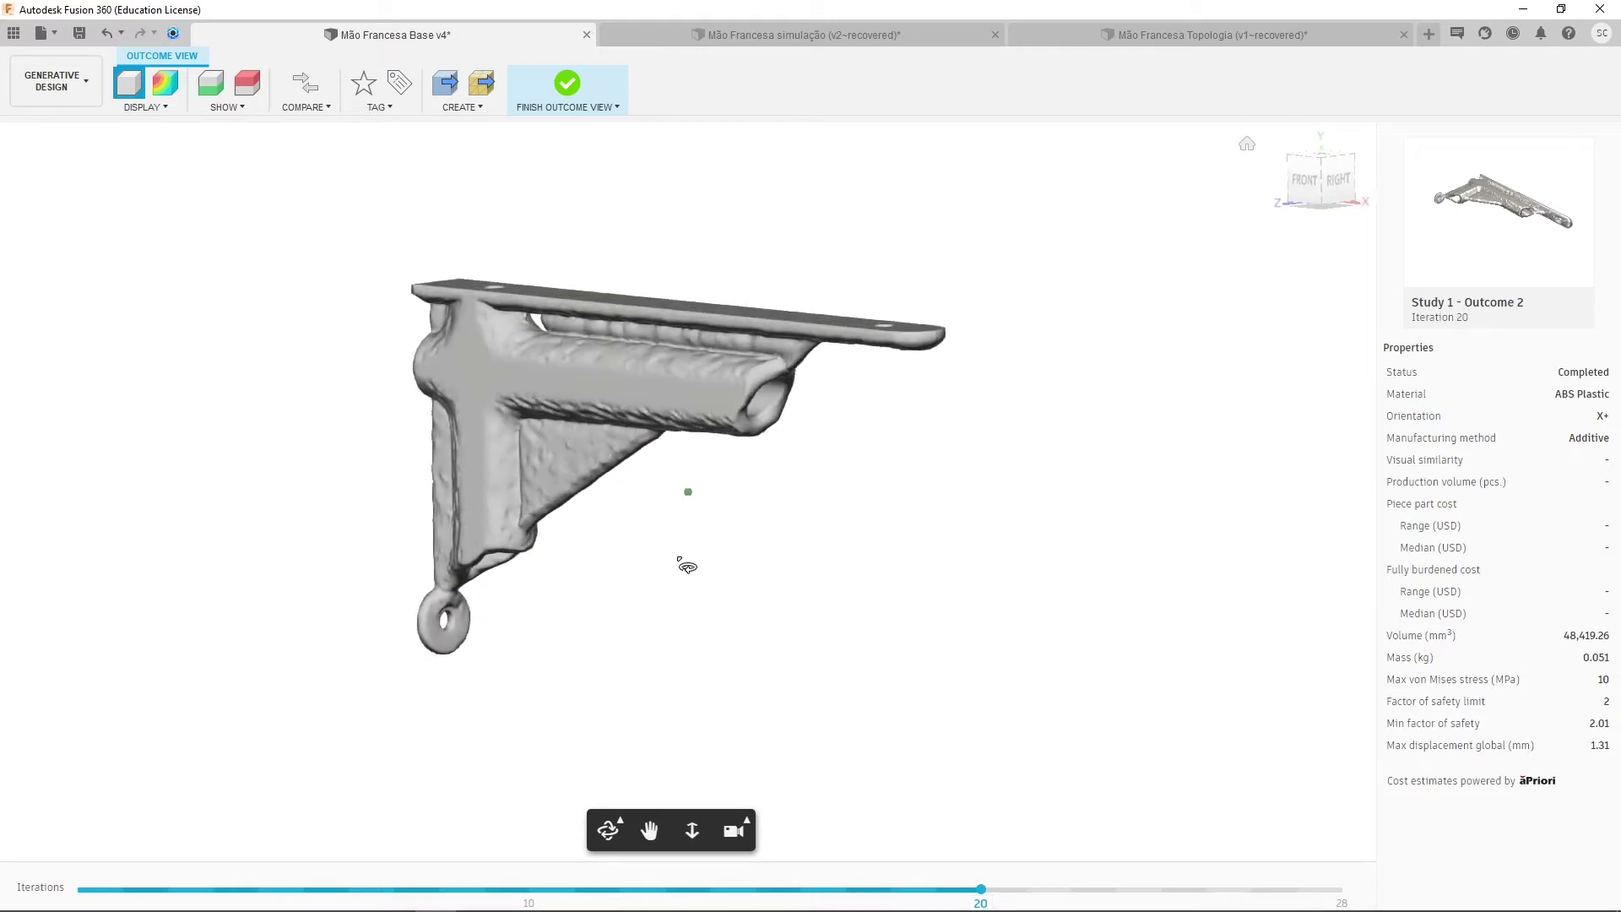
pyautogui.click(571, 103)
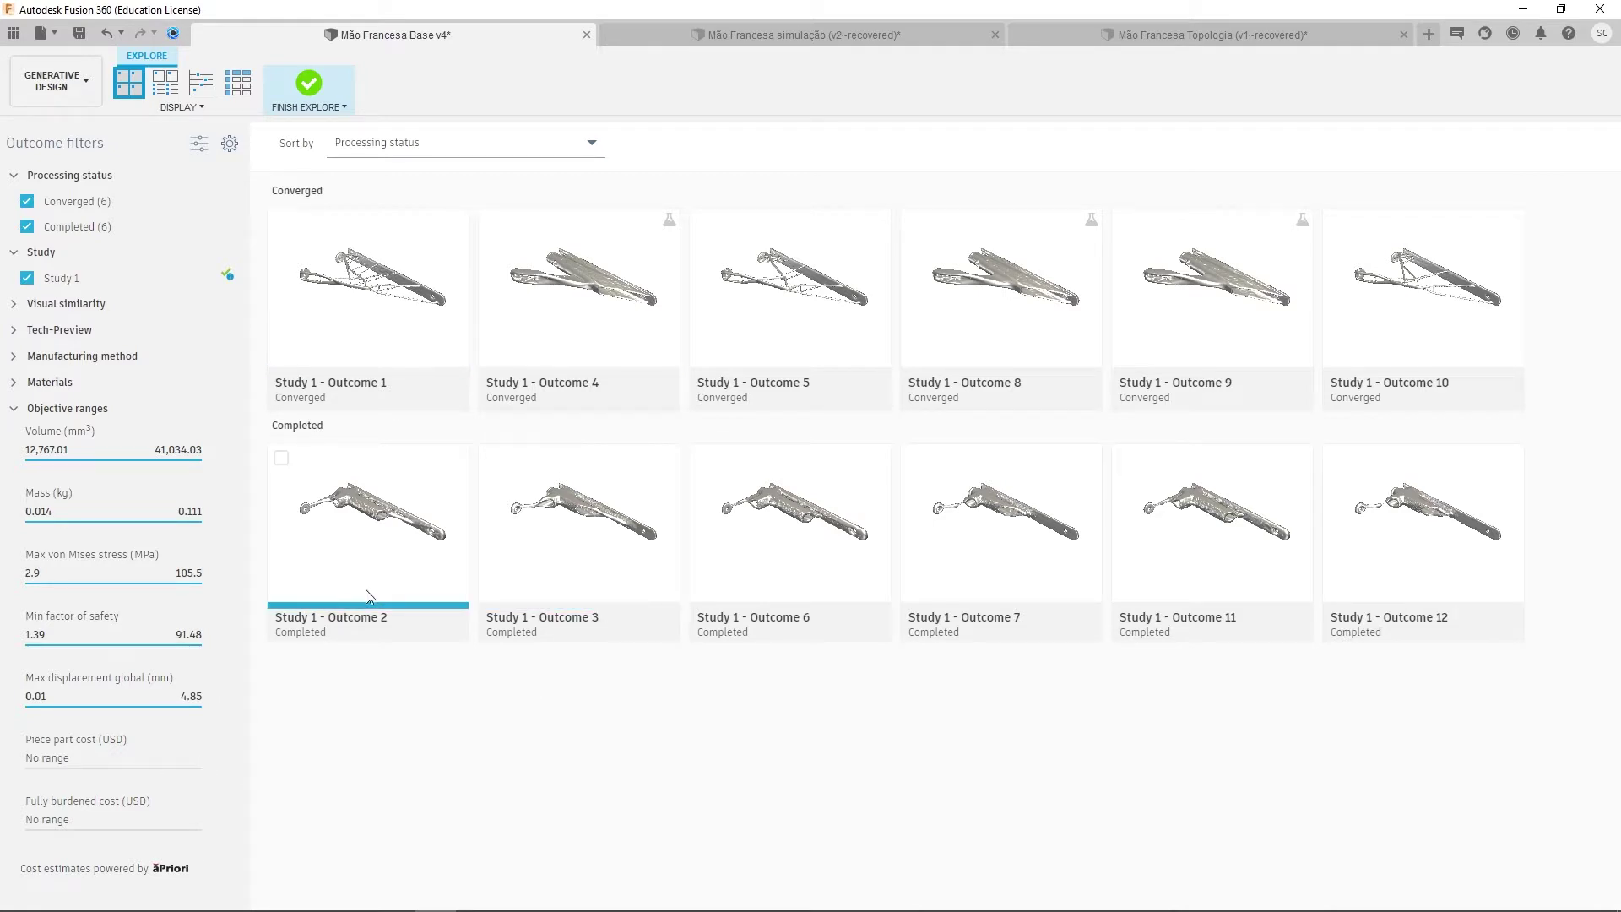
# - Show the outcomes with their properties and review the manufacturing method and material filters and each outcome's values
pyautogui.click(167, 85)
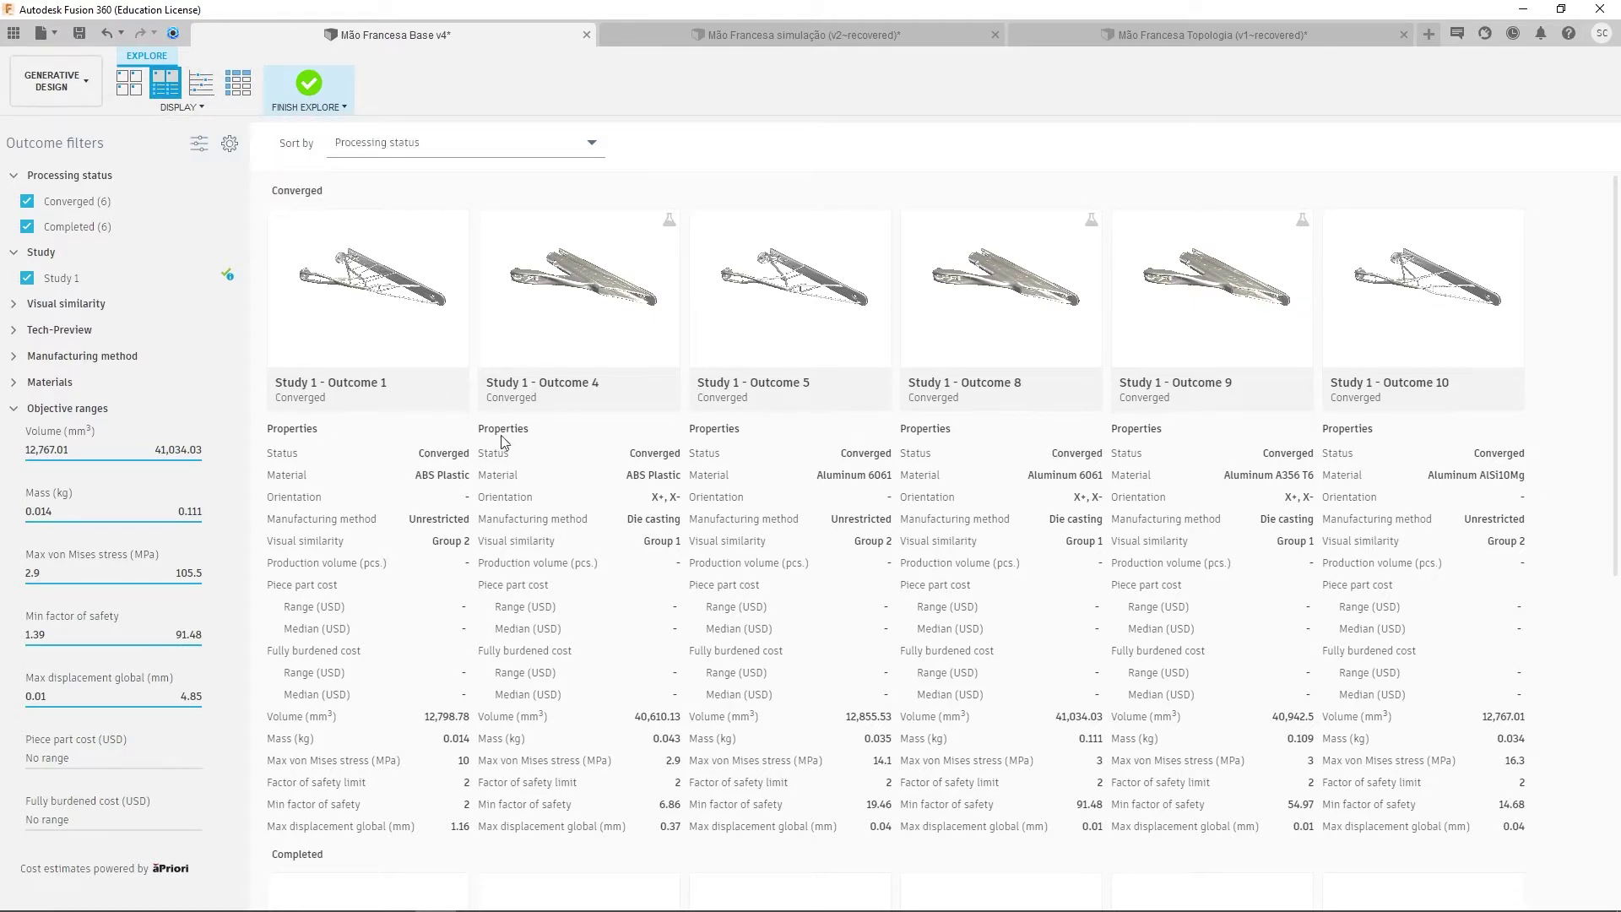
pyautogui.click(15, 358)
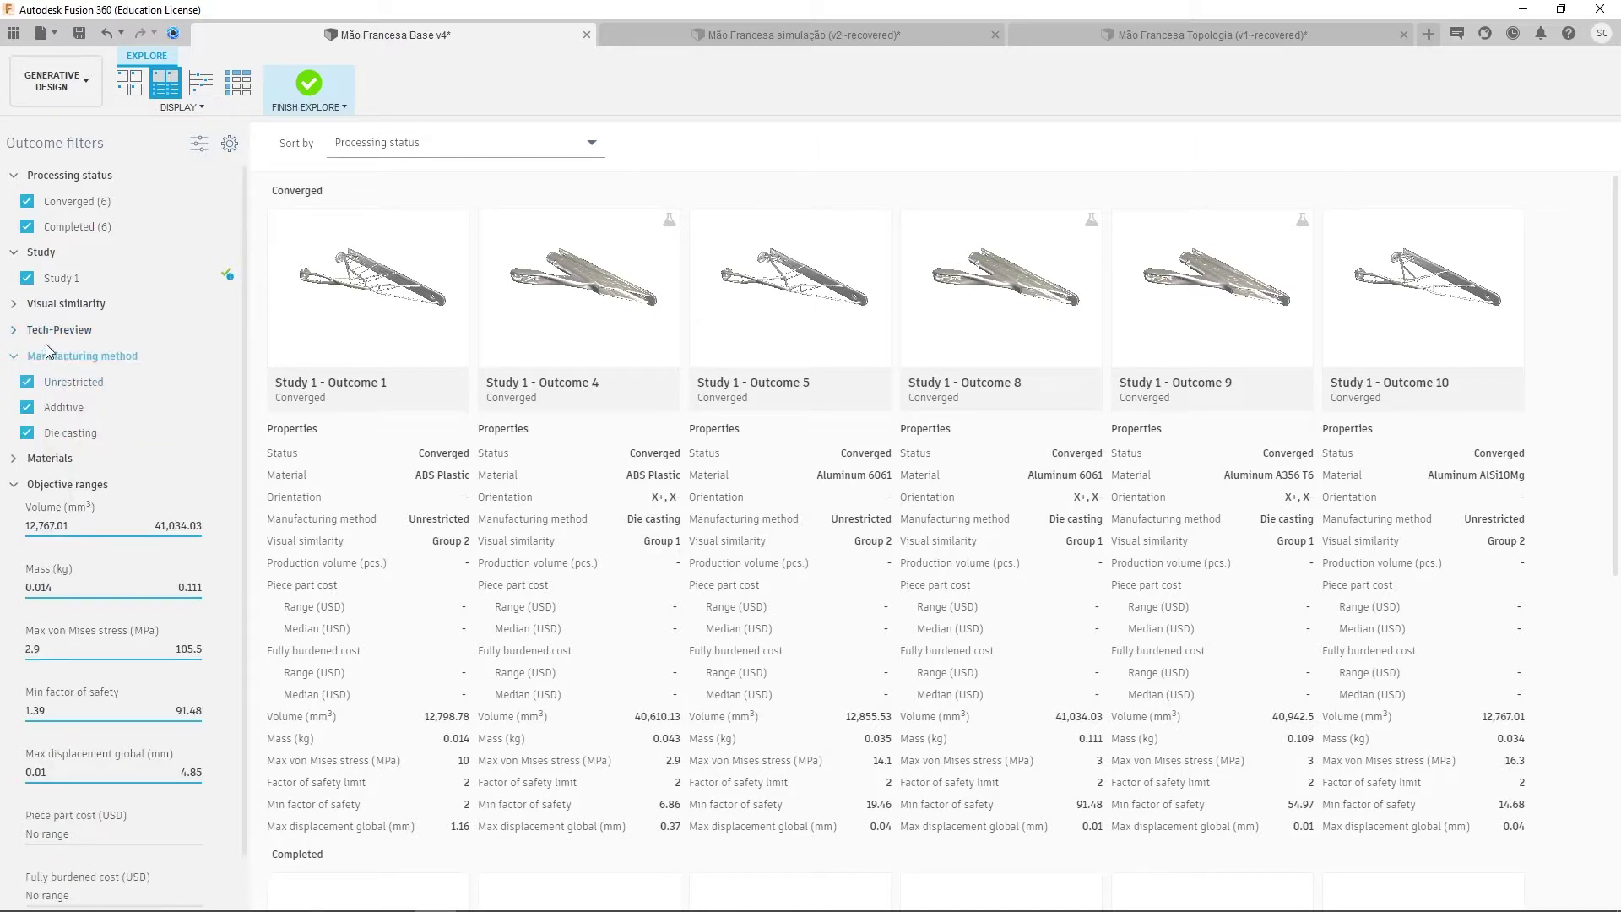
pyautogui.click(15, 460)
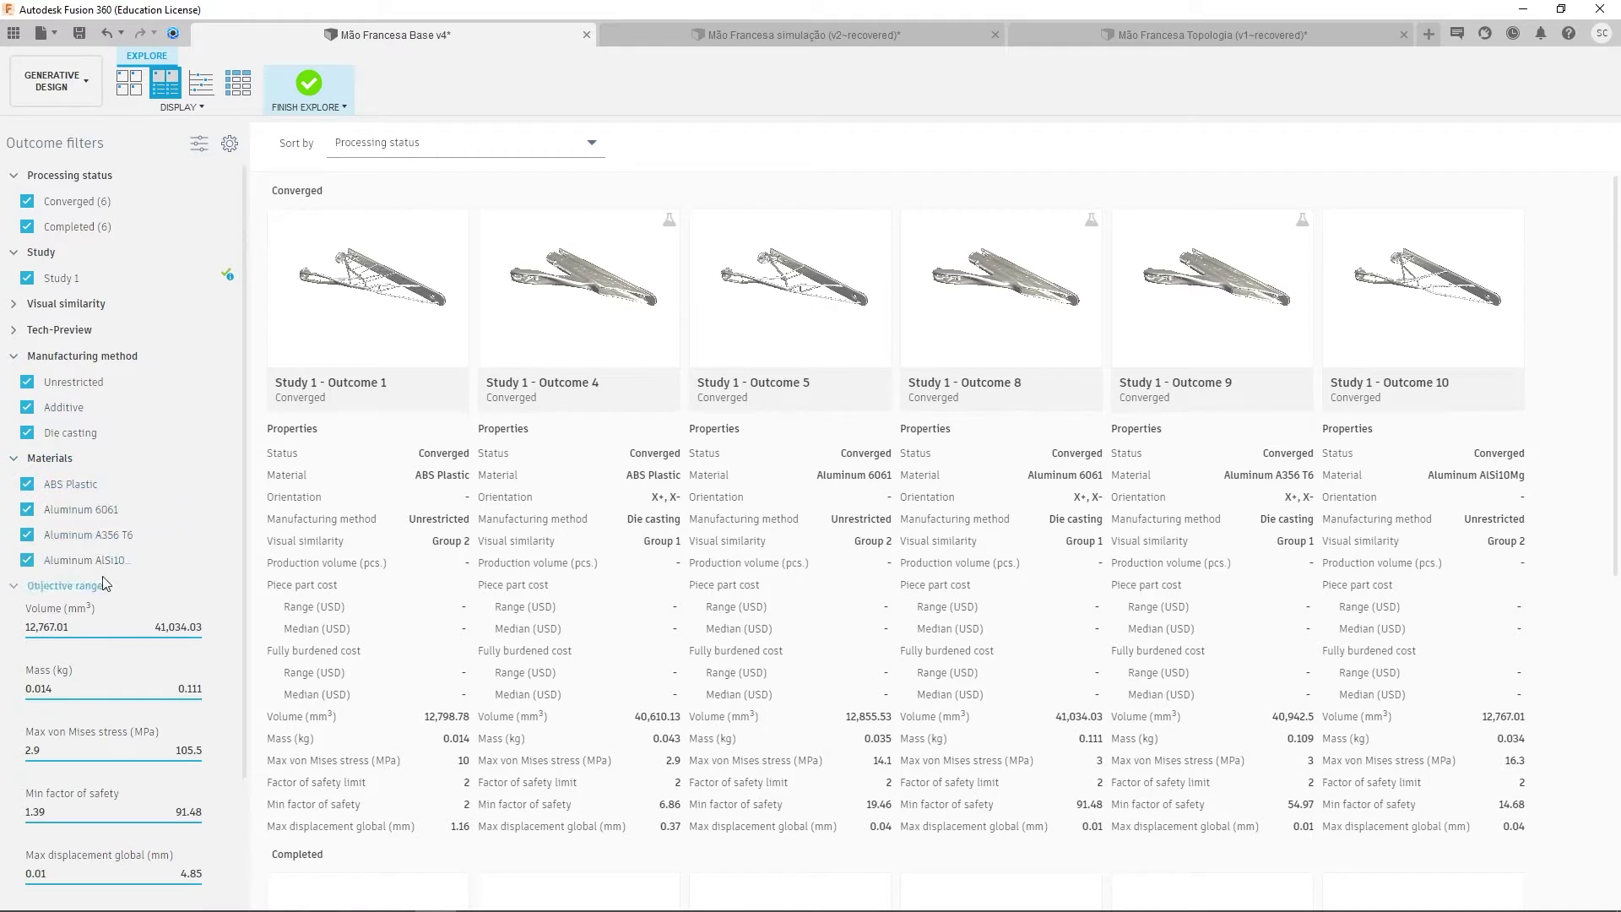
pyautogui.click(16, 460)
pyautogui.scroll(-1, 532, 409)
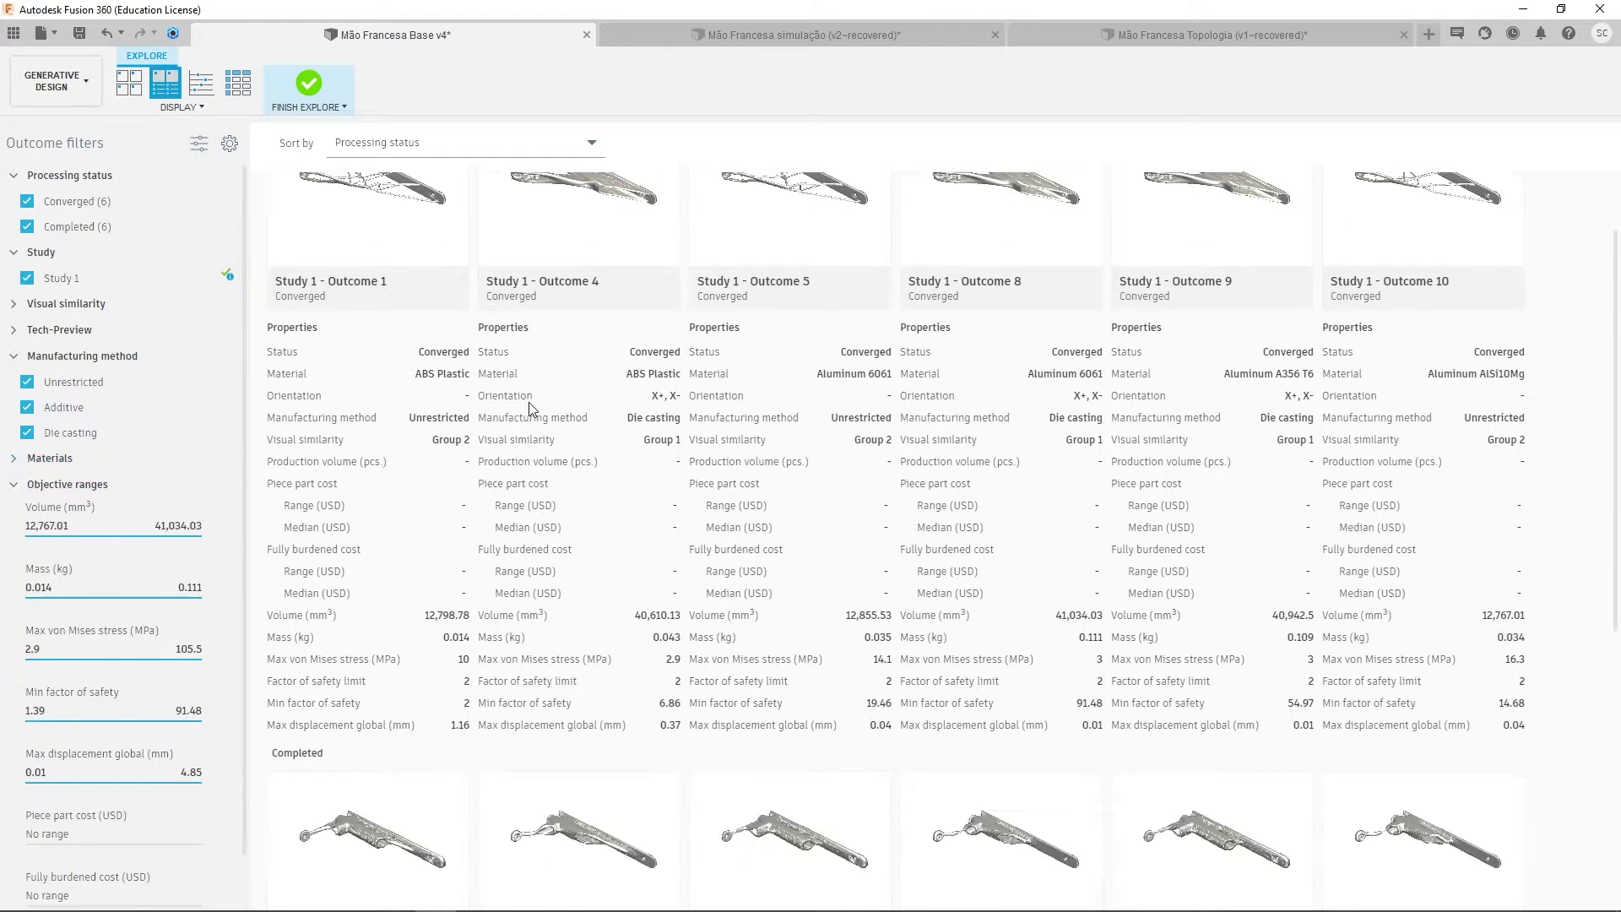
pyautogui.scroll(1, 557, 415)
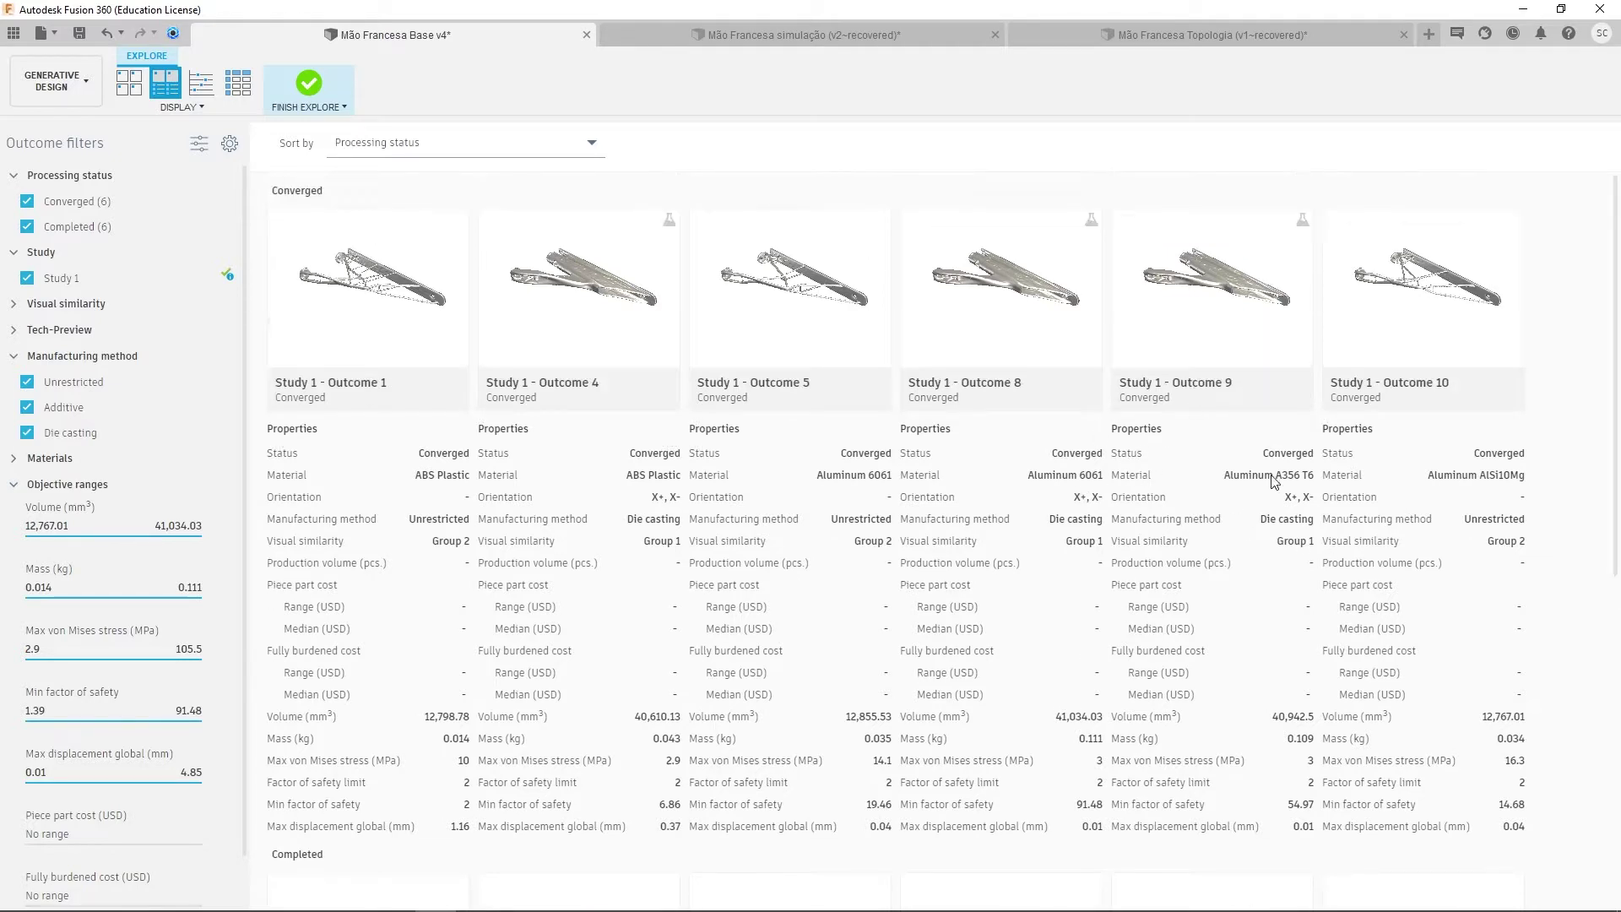
pyautogui.moveTo(1126, 257)
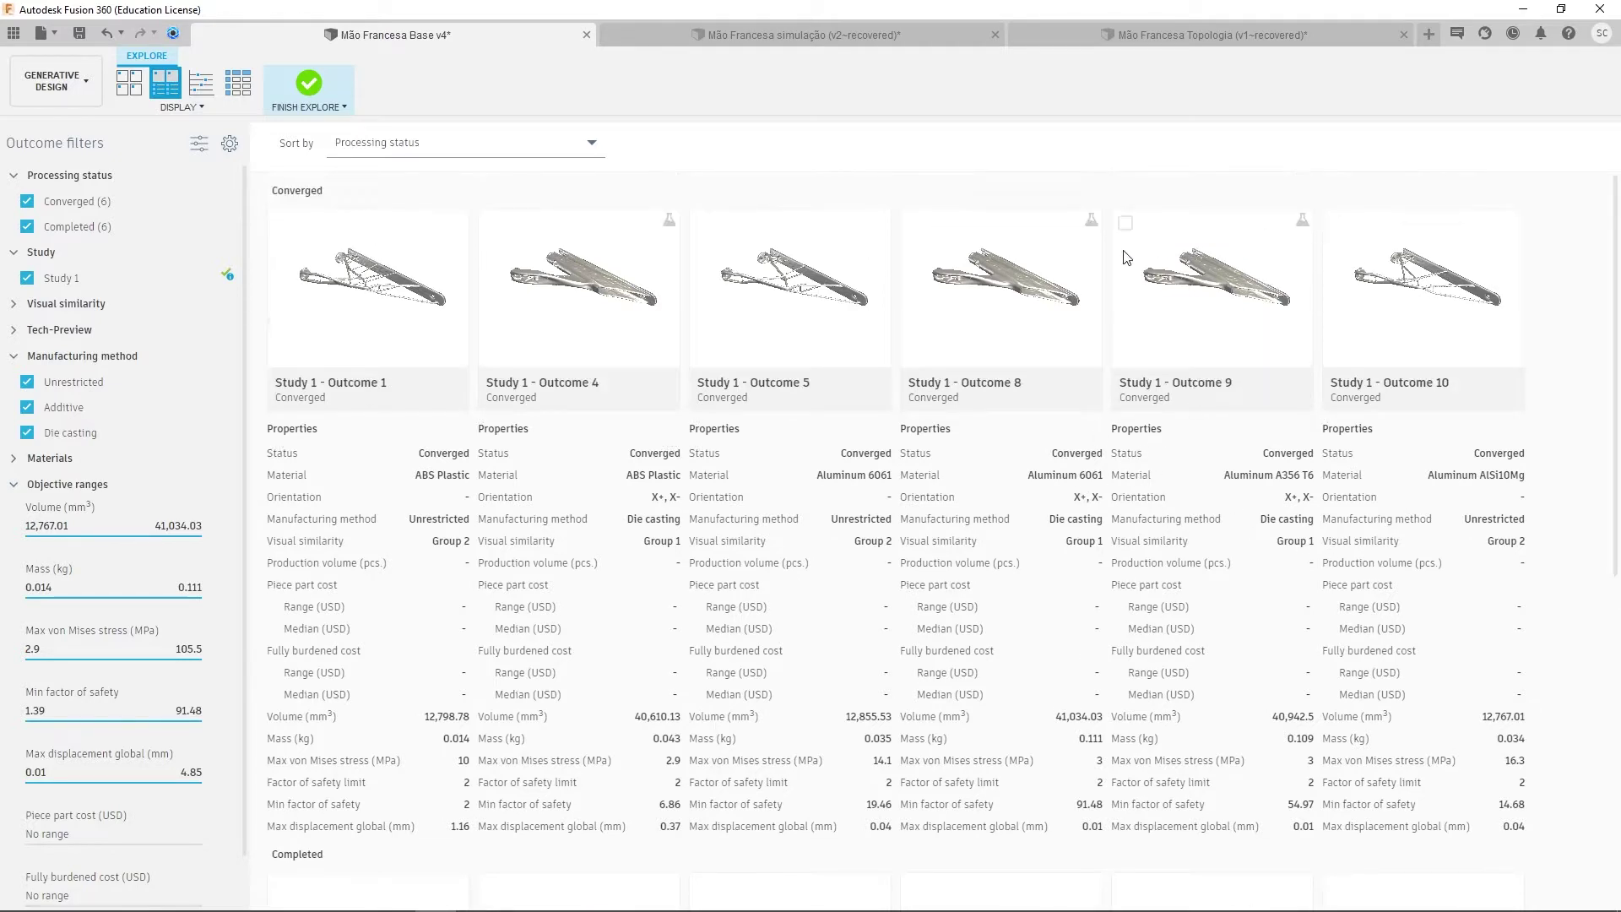
# - Select Outcomes 5, 4 and 10 of Study 1 and open them side by side for comparison
pyautogui.click(703, 224)
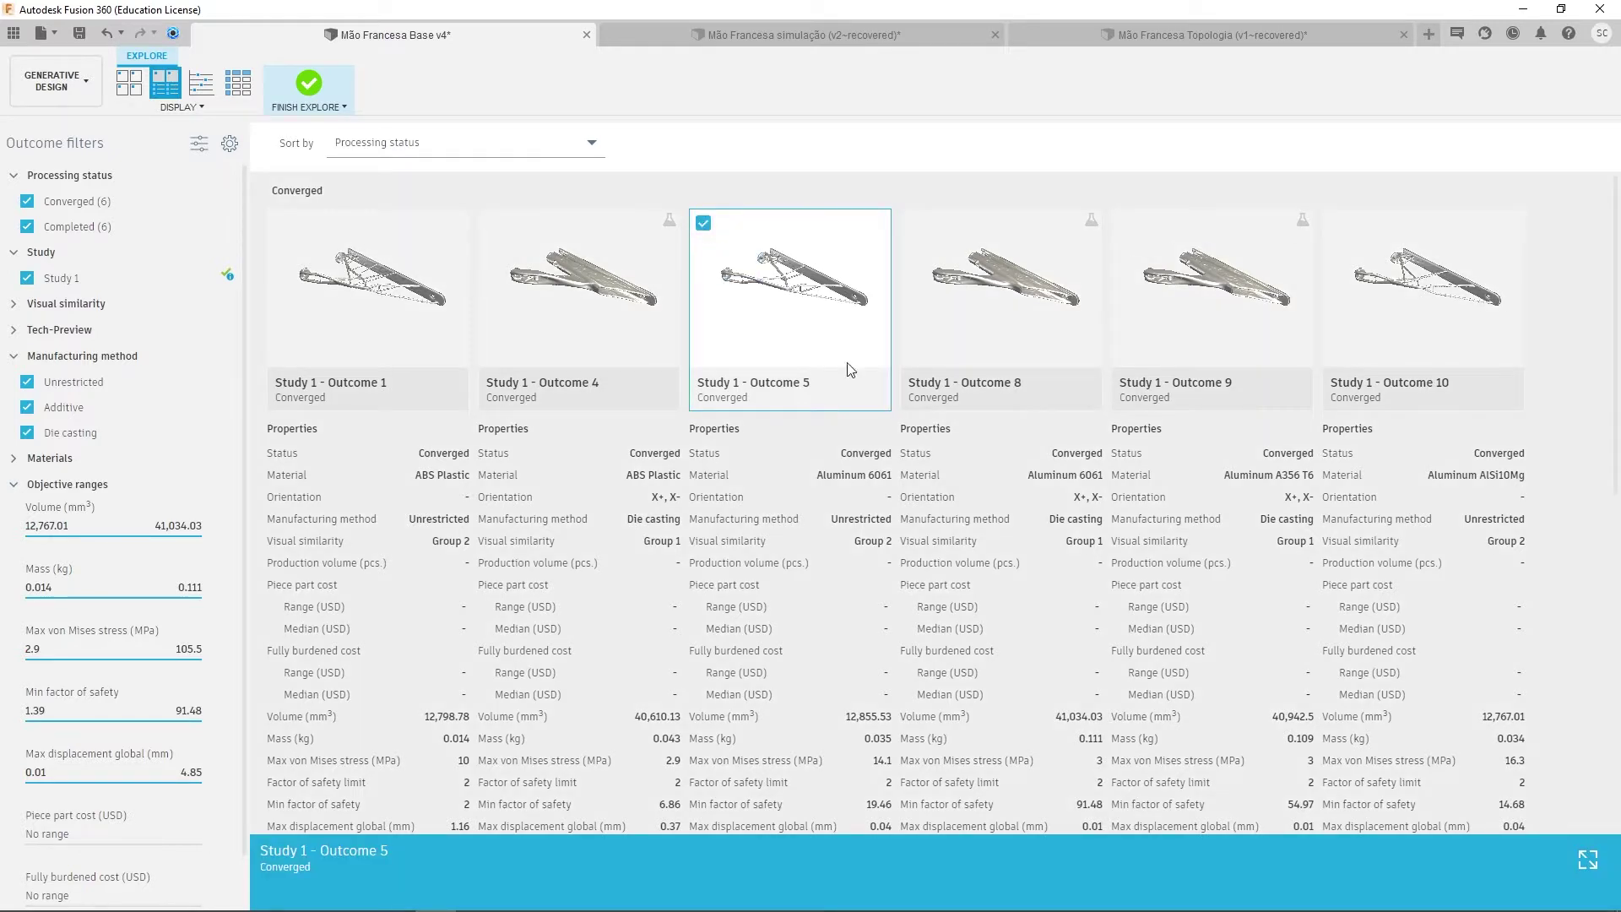
pyautogui.click(493, 225)
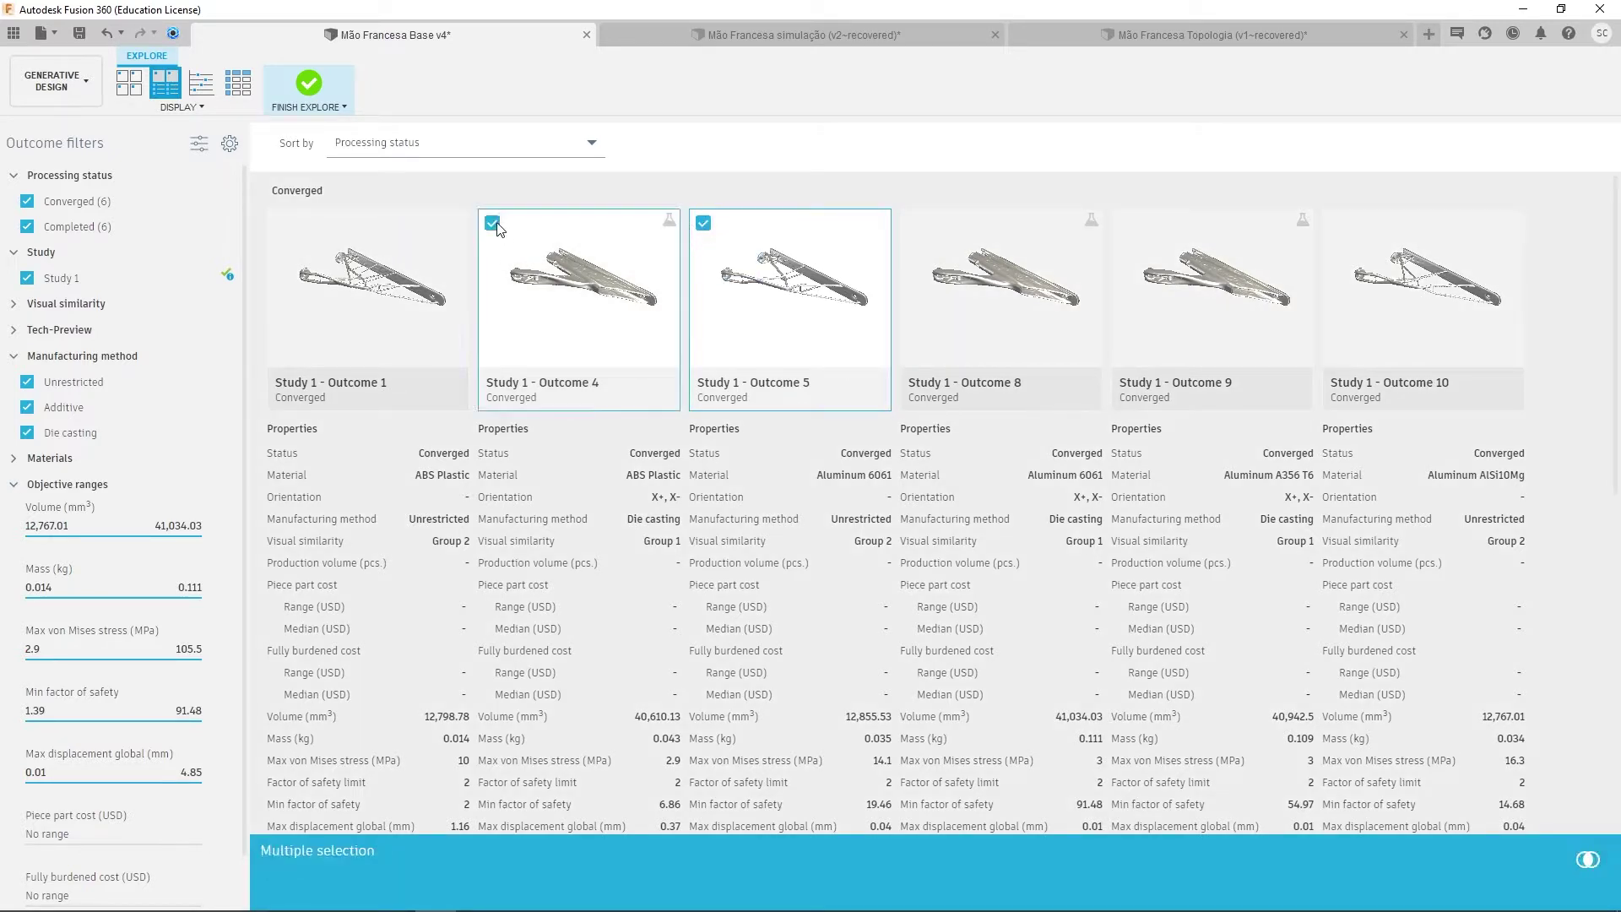
pyautogui.click(1337, 225)
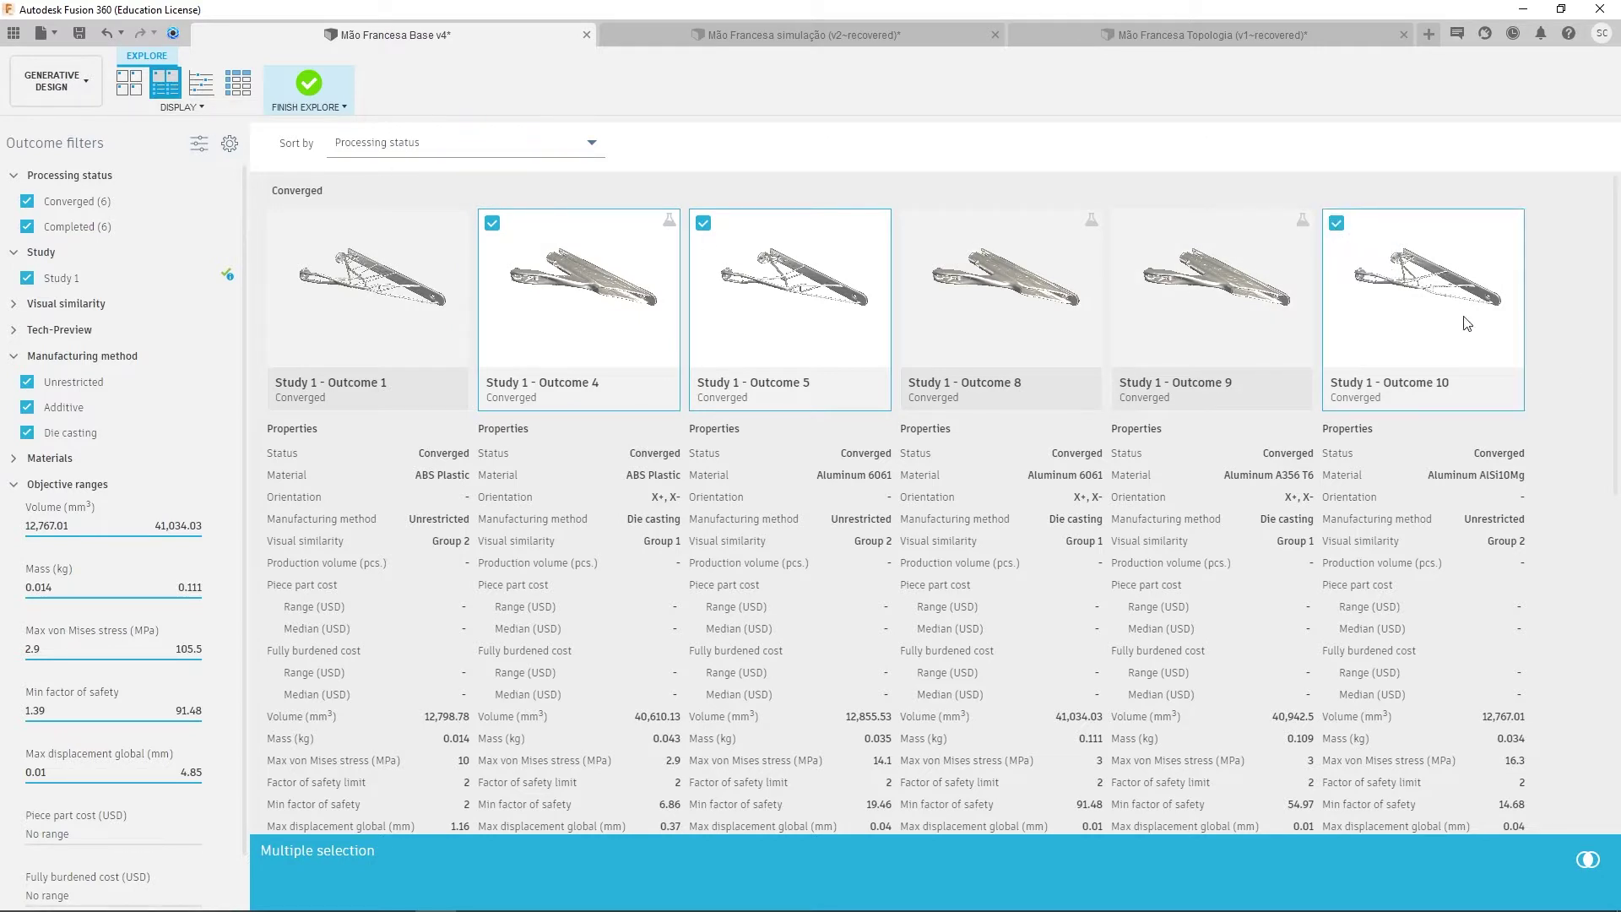
pyautogui.click(1589, 862)
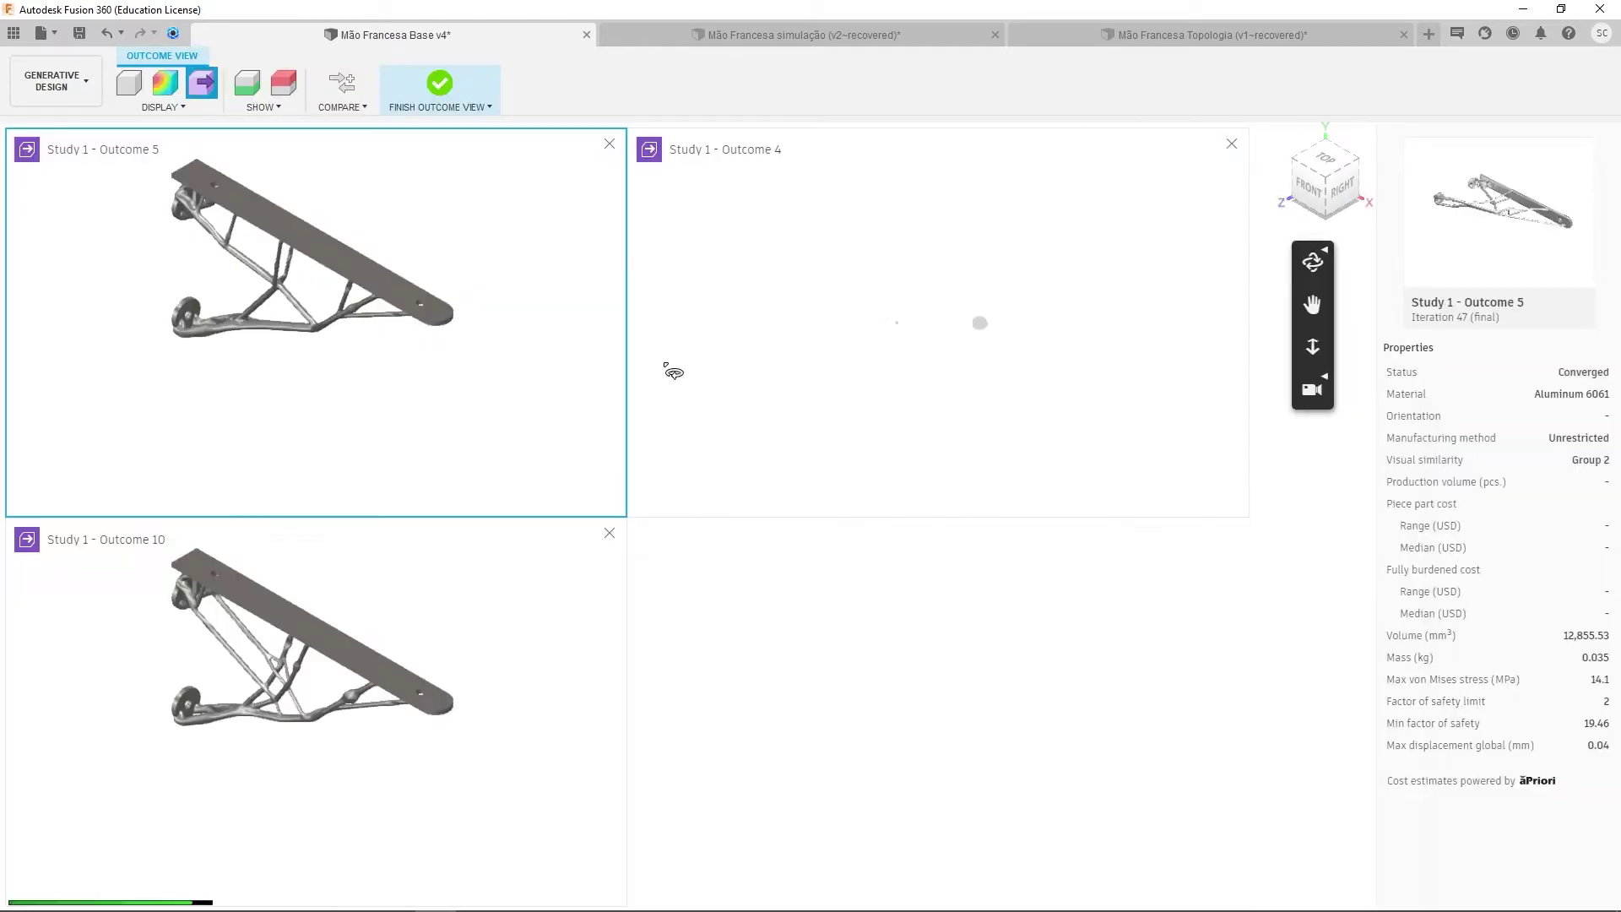
# - Display the stress distribution on the three compared outcomes and check it against the stress reference scale
pyautogui.moveTo(792, 686); pyautogui.dragTo(342, 405)
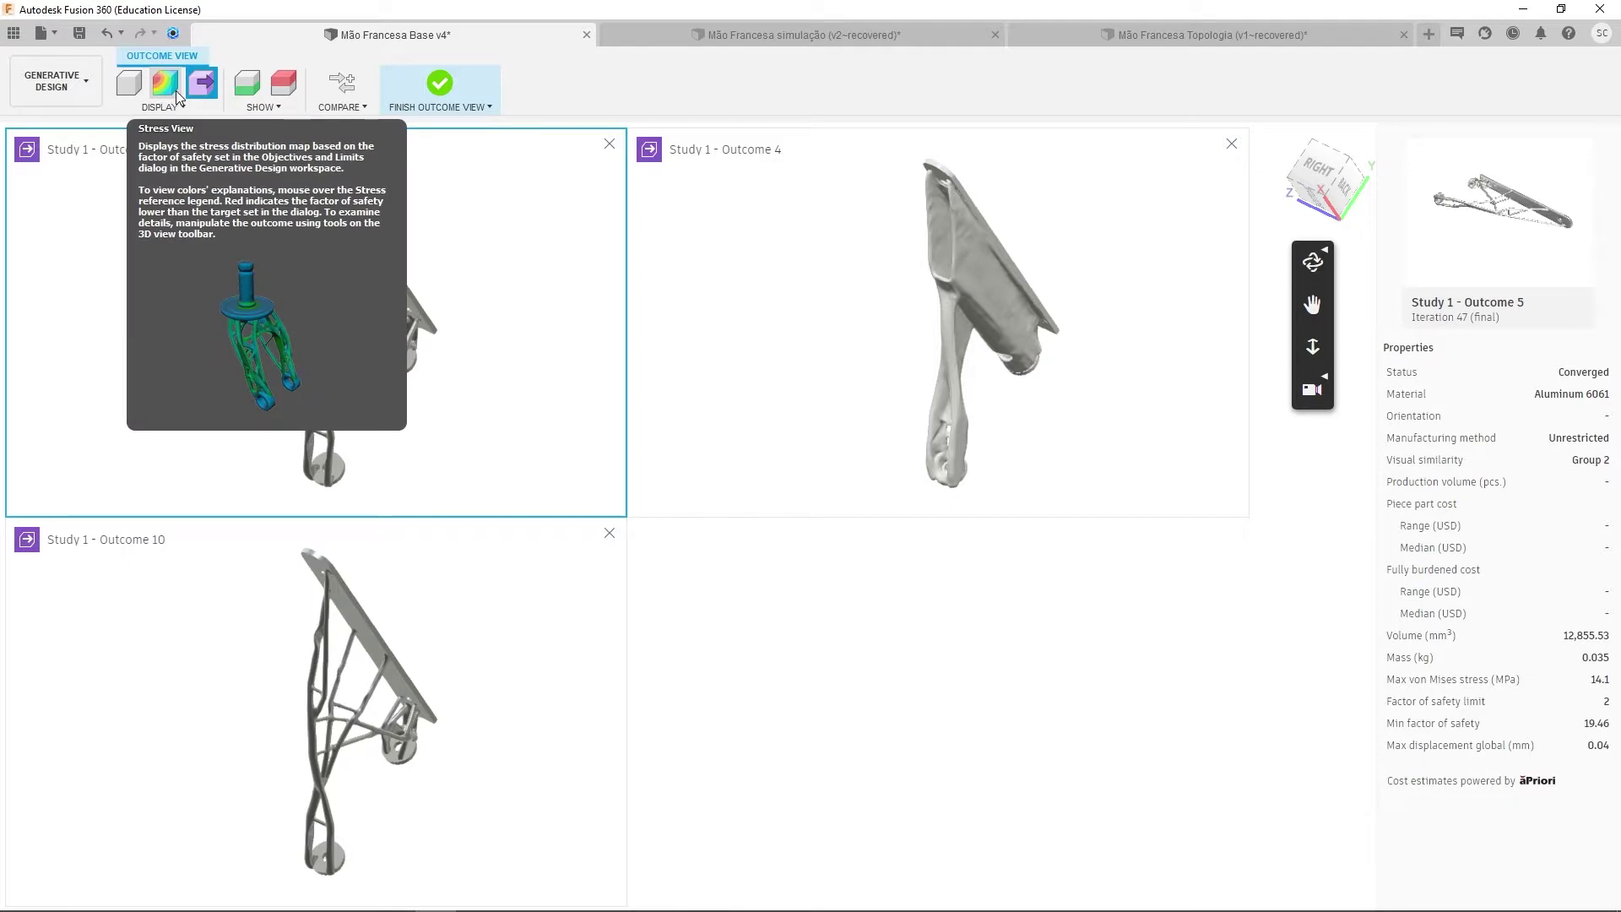
pyautogui.click(166, 83)
pyautogui.moveTo(901, 666); pyautogui.dragTo(1313, 691)
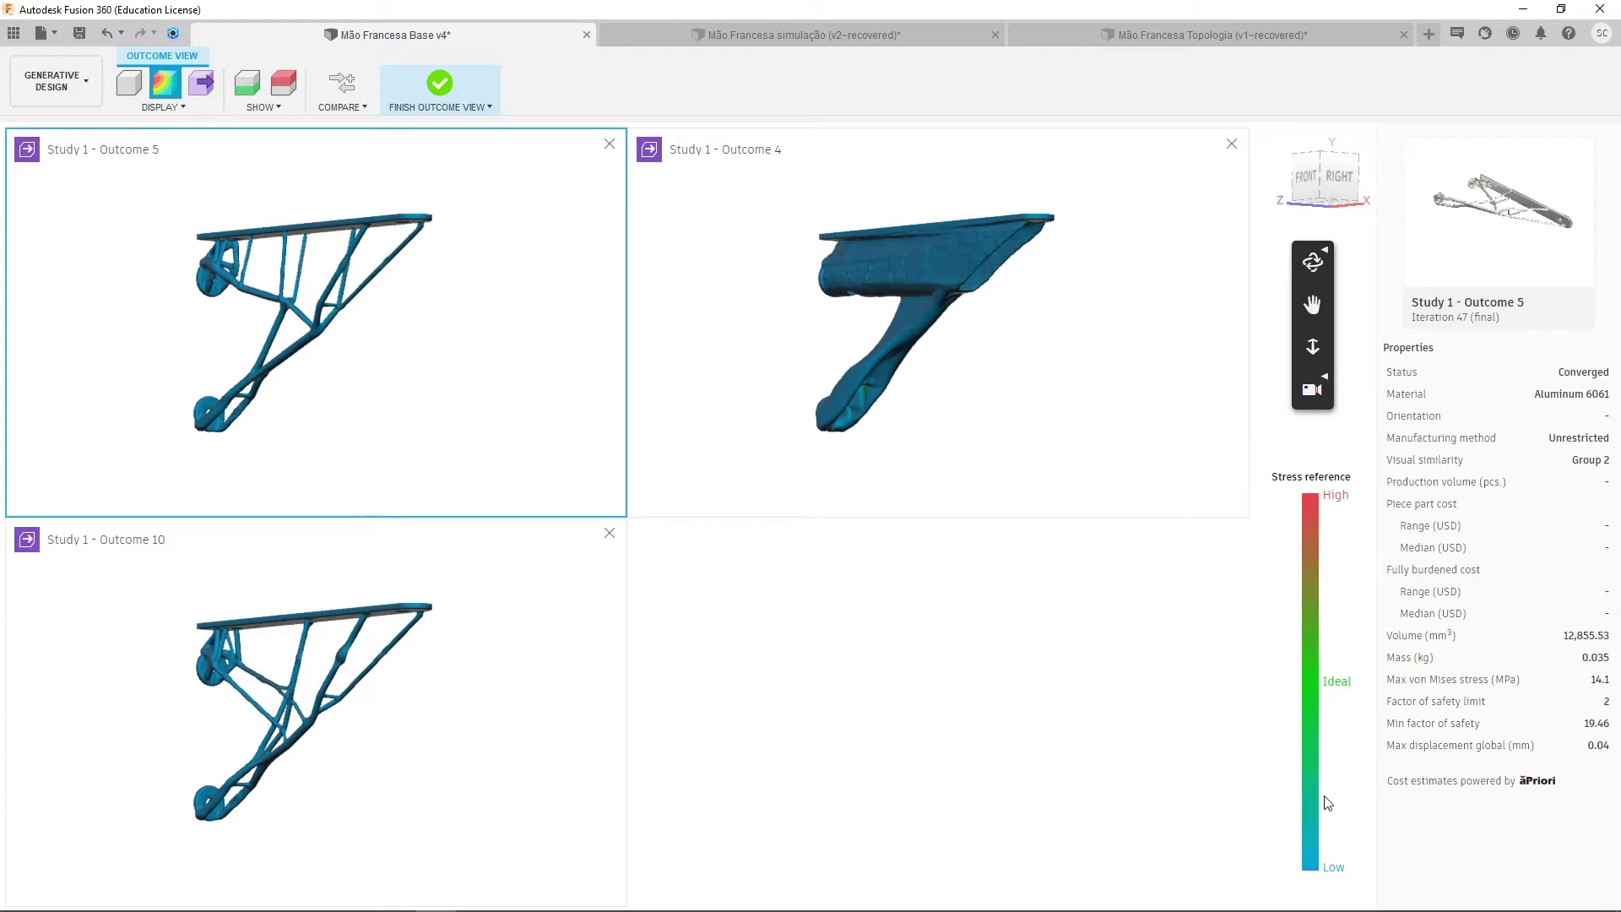
pyautogui.moveTo(1321, 809)
# - Compare the material, manufacturing method and mass of Outcomes 4, 5 and 10 in their properties
pyautogui.click(819, 345)
pyautogui.click(511, 651)
pyautogui.click(470, 414)
pyautogui.click(810, 354)
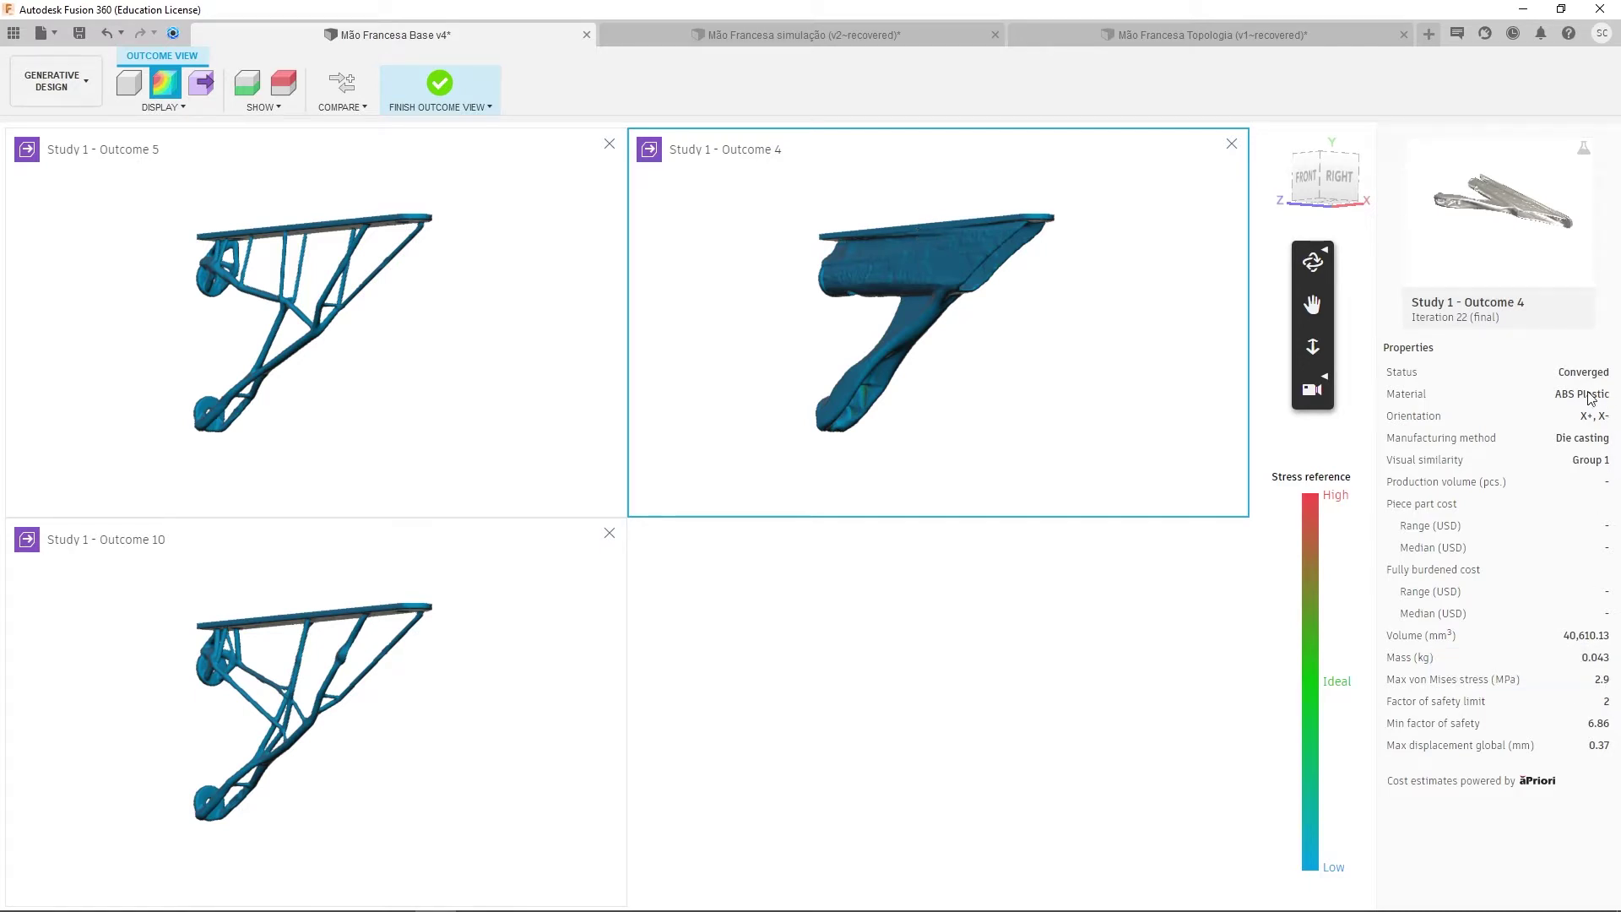
pyautogui.click(286, 267)
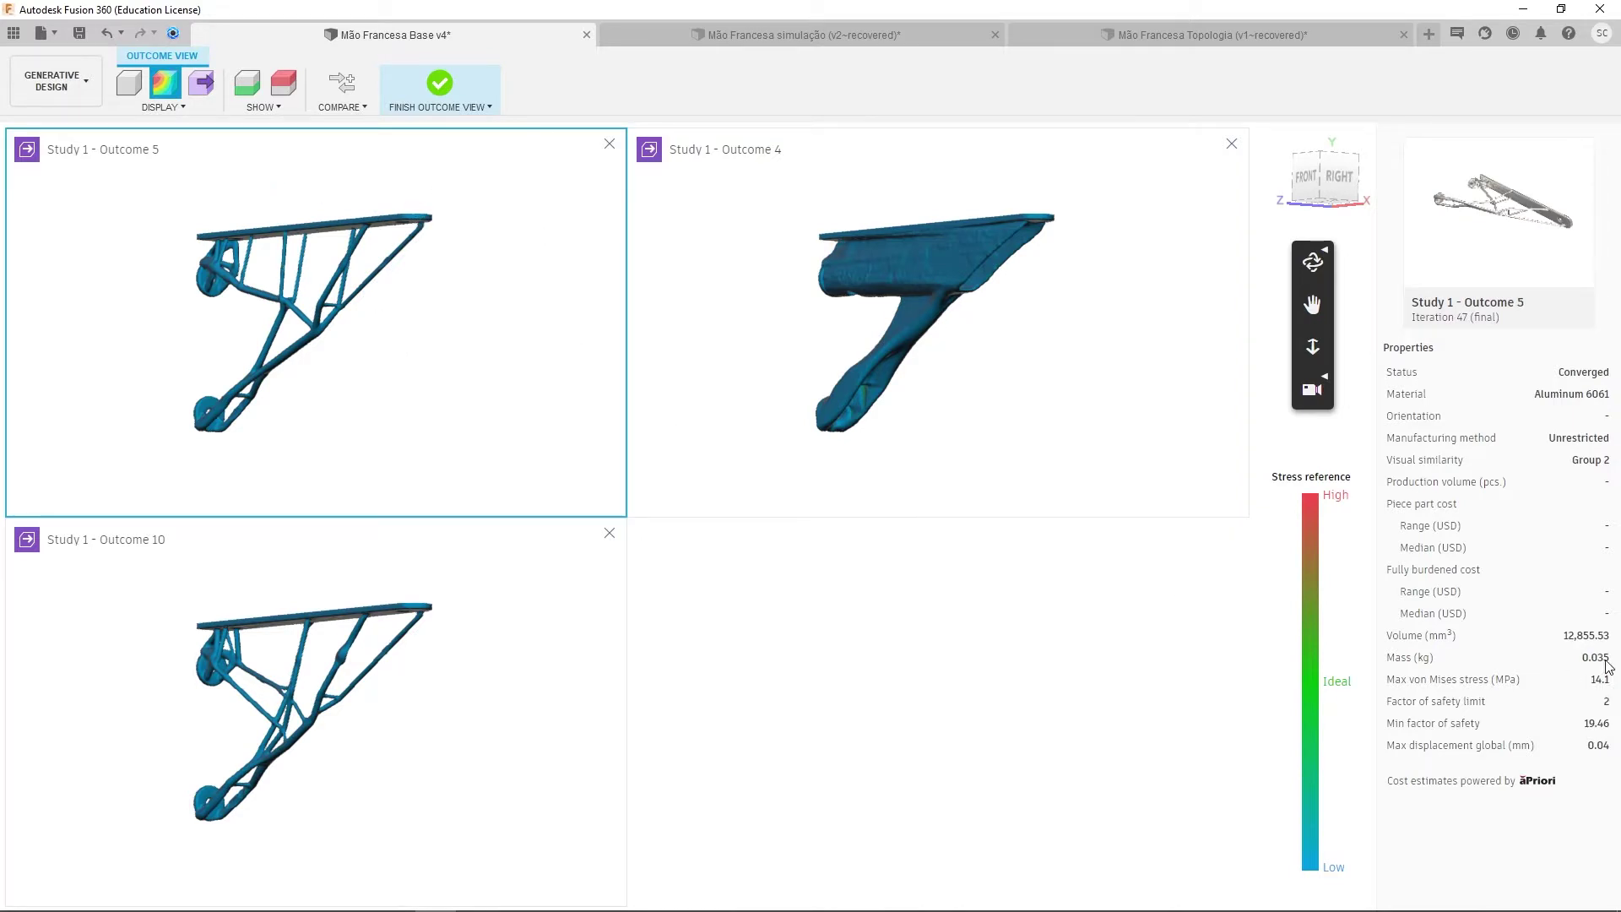
pyautogui.click(576, 696)
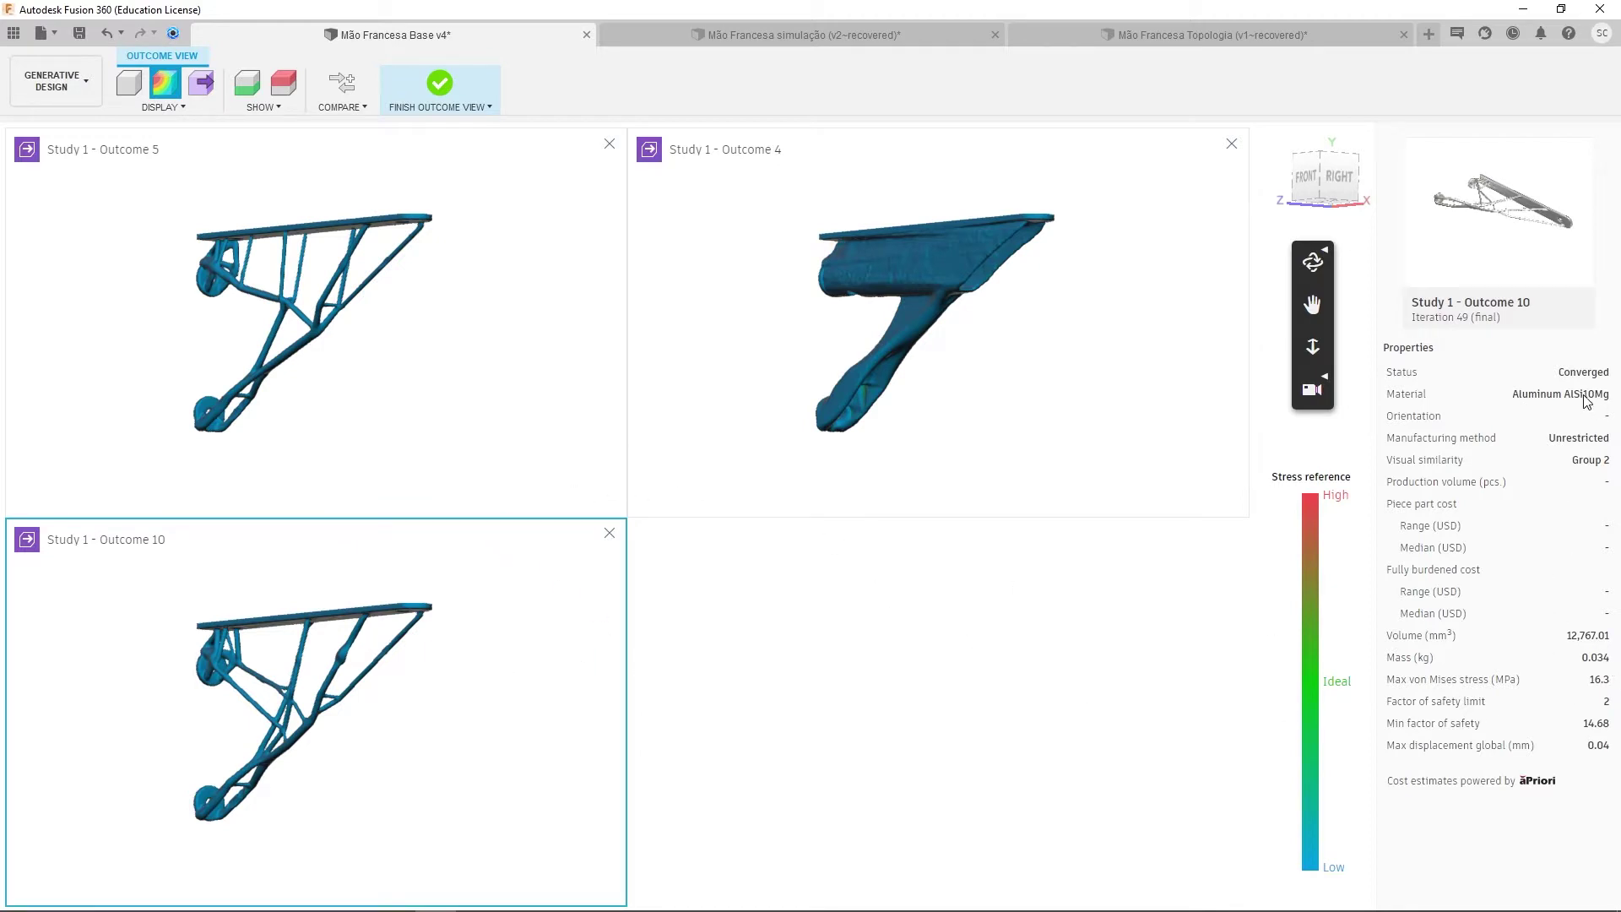
pyautogui.click(1031, 346)
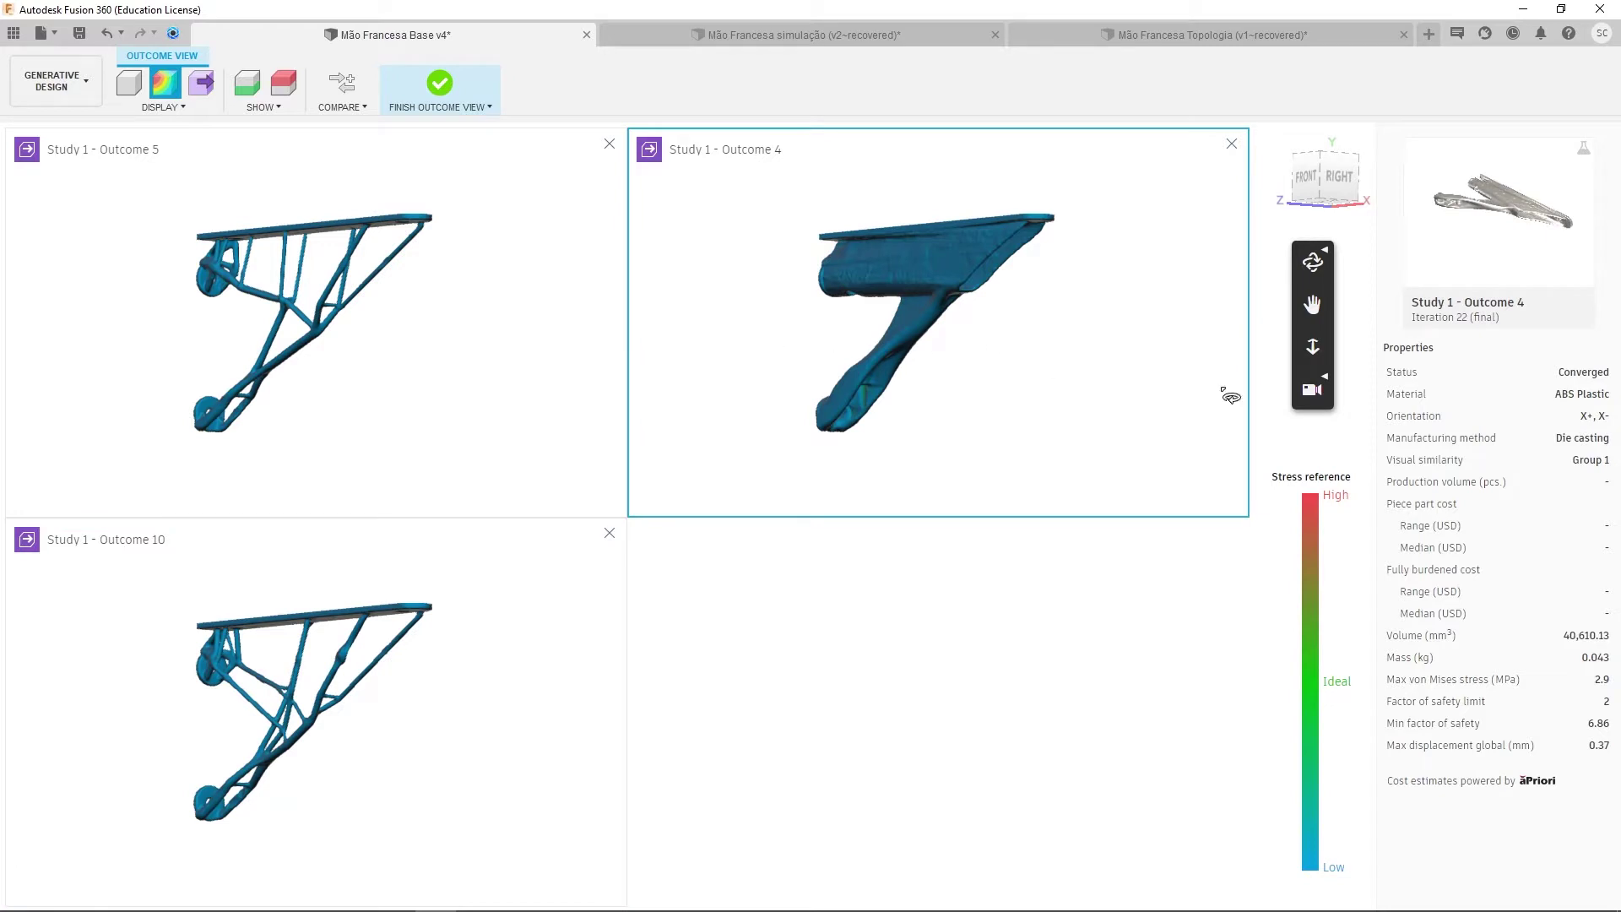
pyautogui.click(549, 388)
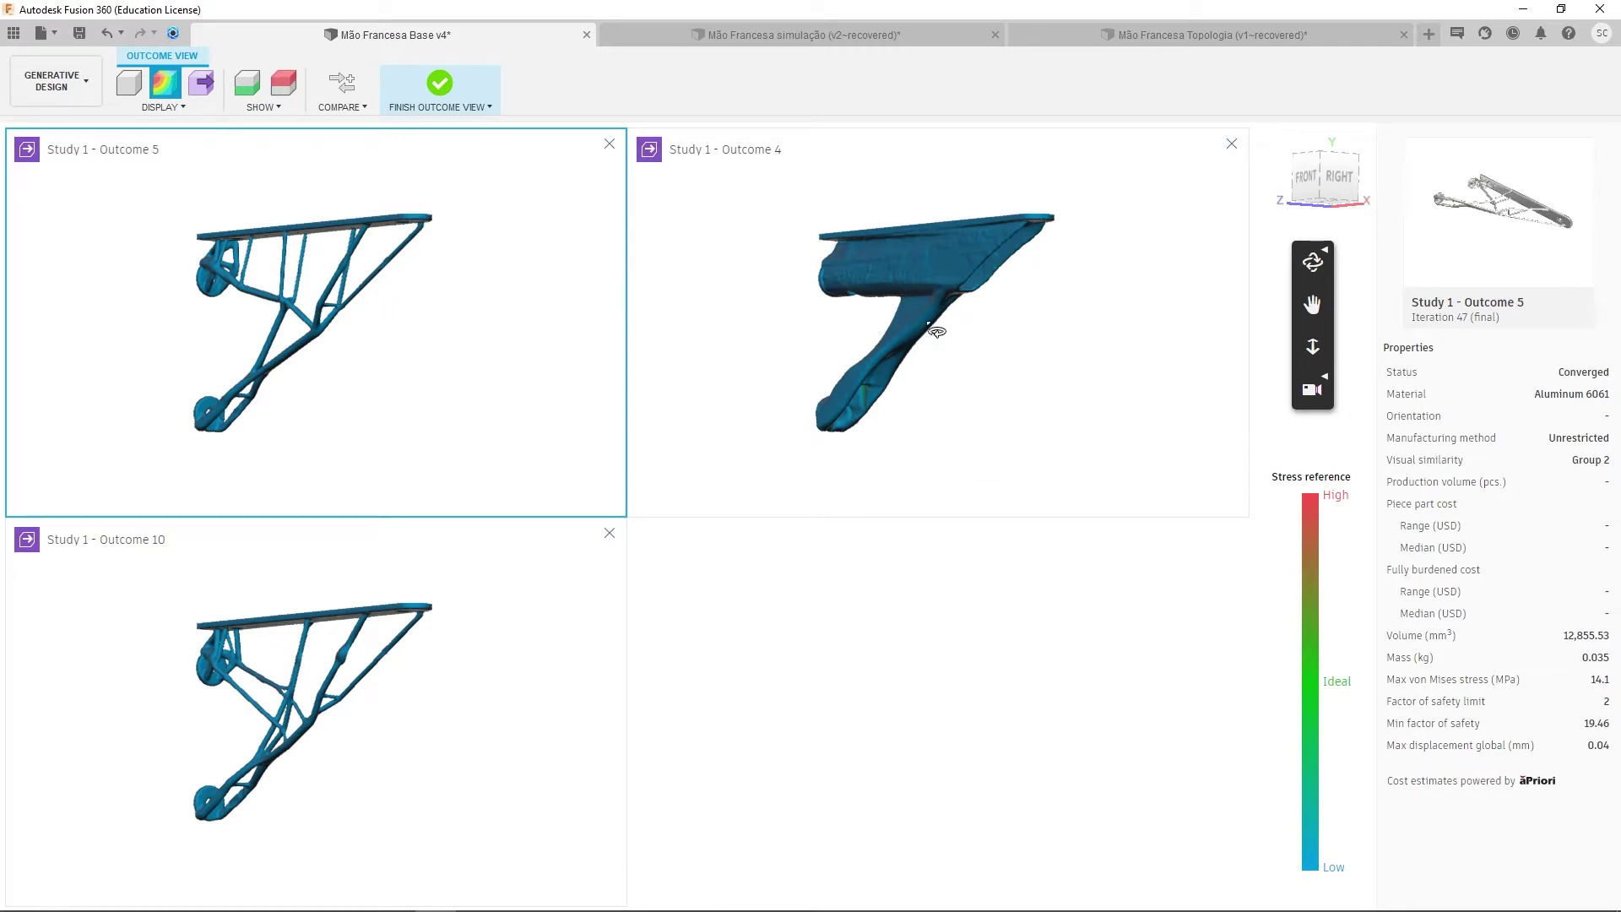
pyautogui.click(834, 320)
pyautogui.click(393, 478)
pyautogui.click(362, 629)
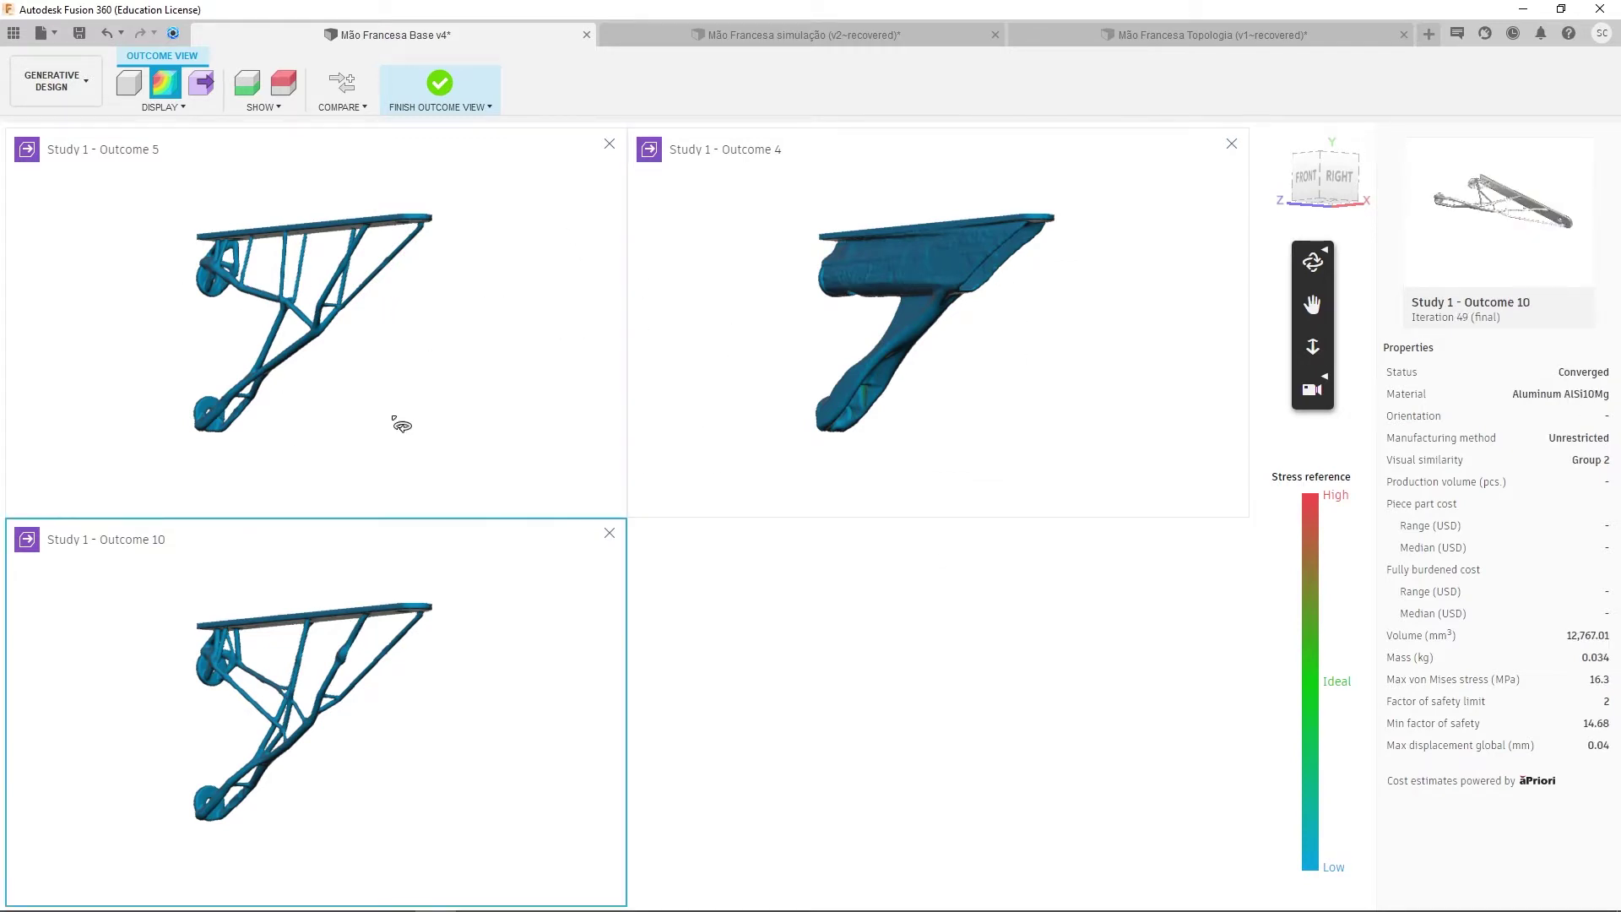
# - Compare the minimum factor of safety of Outcomes 5, 10 and 4
pyautogui.click(395, 367)
pyautogui.click(387, 619)
pyautogui.click(429, 479)
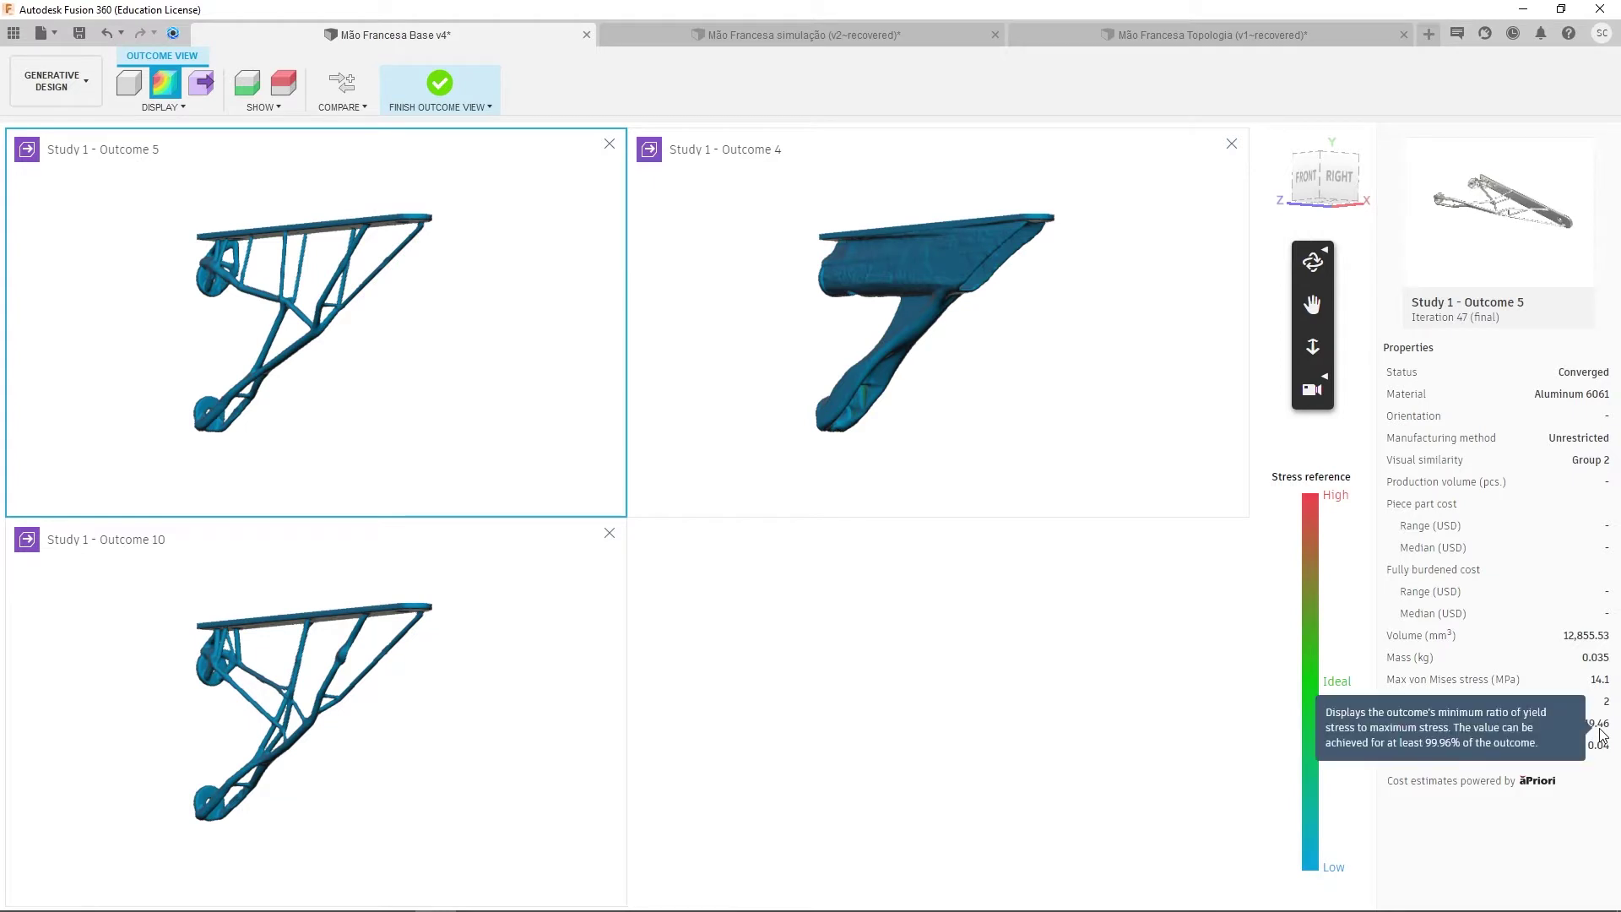
pyautogui.click(475, 704)
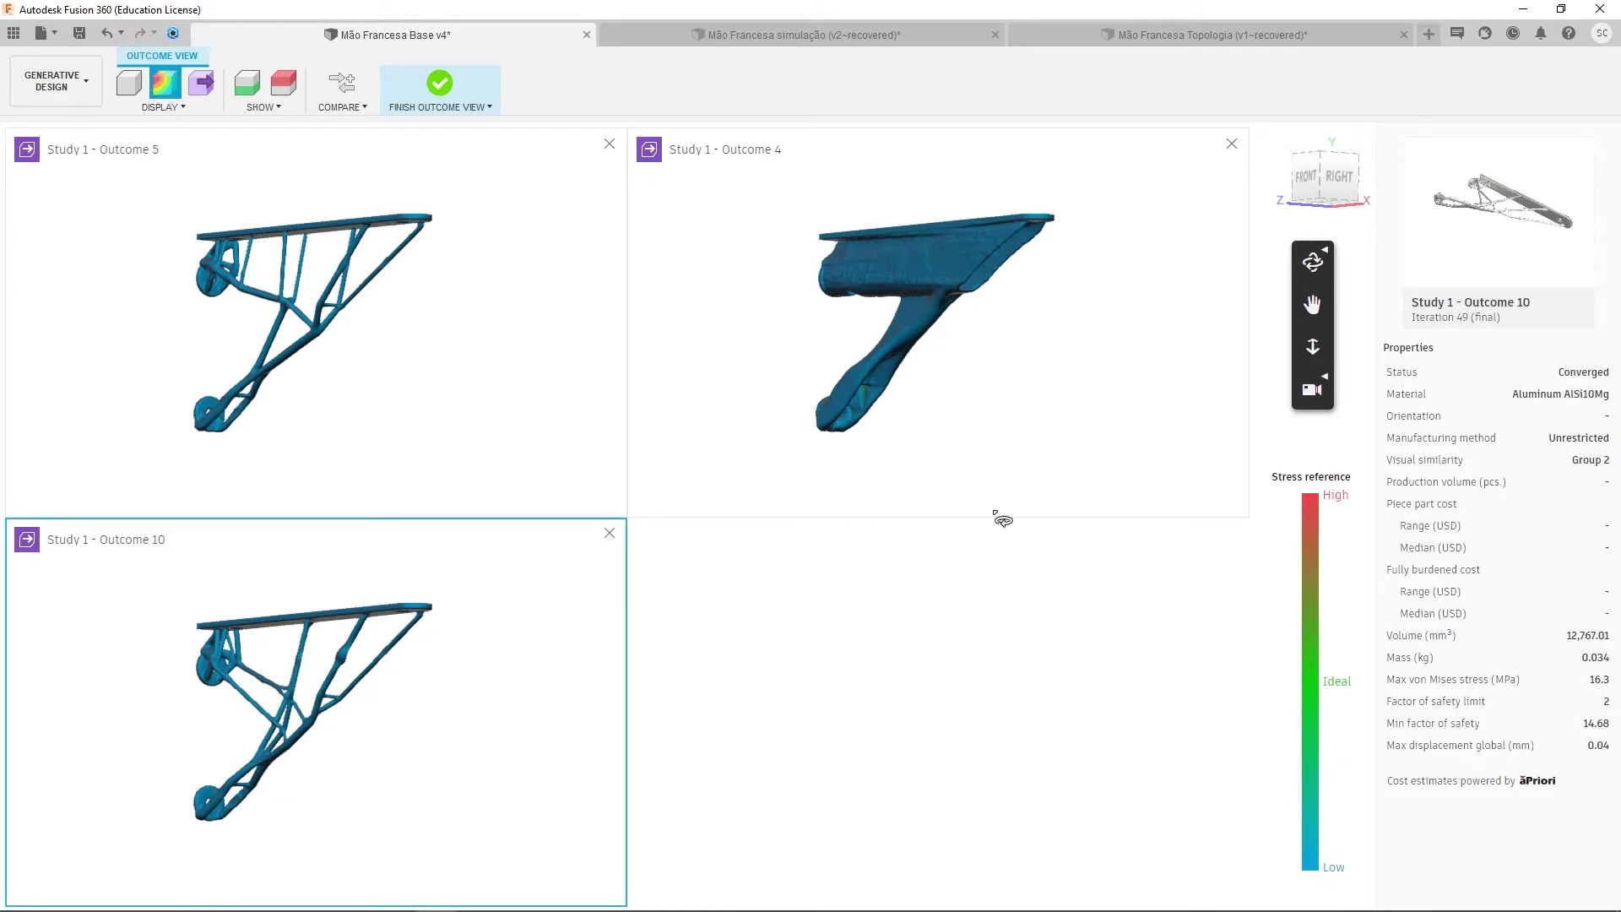
pyautogui.click(743, 374)
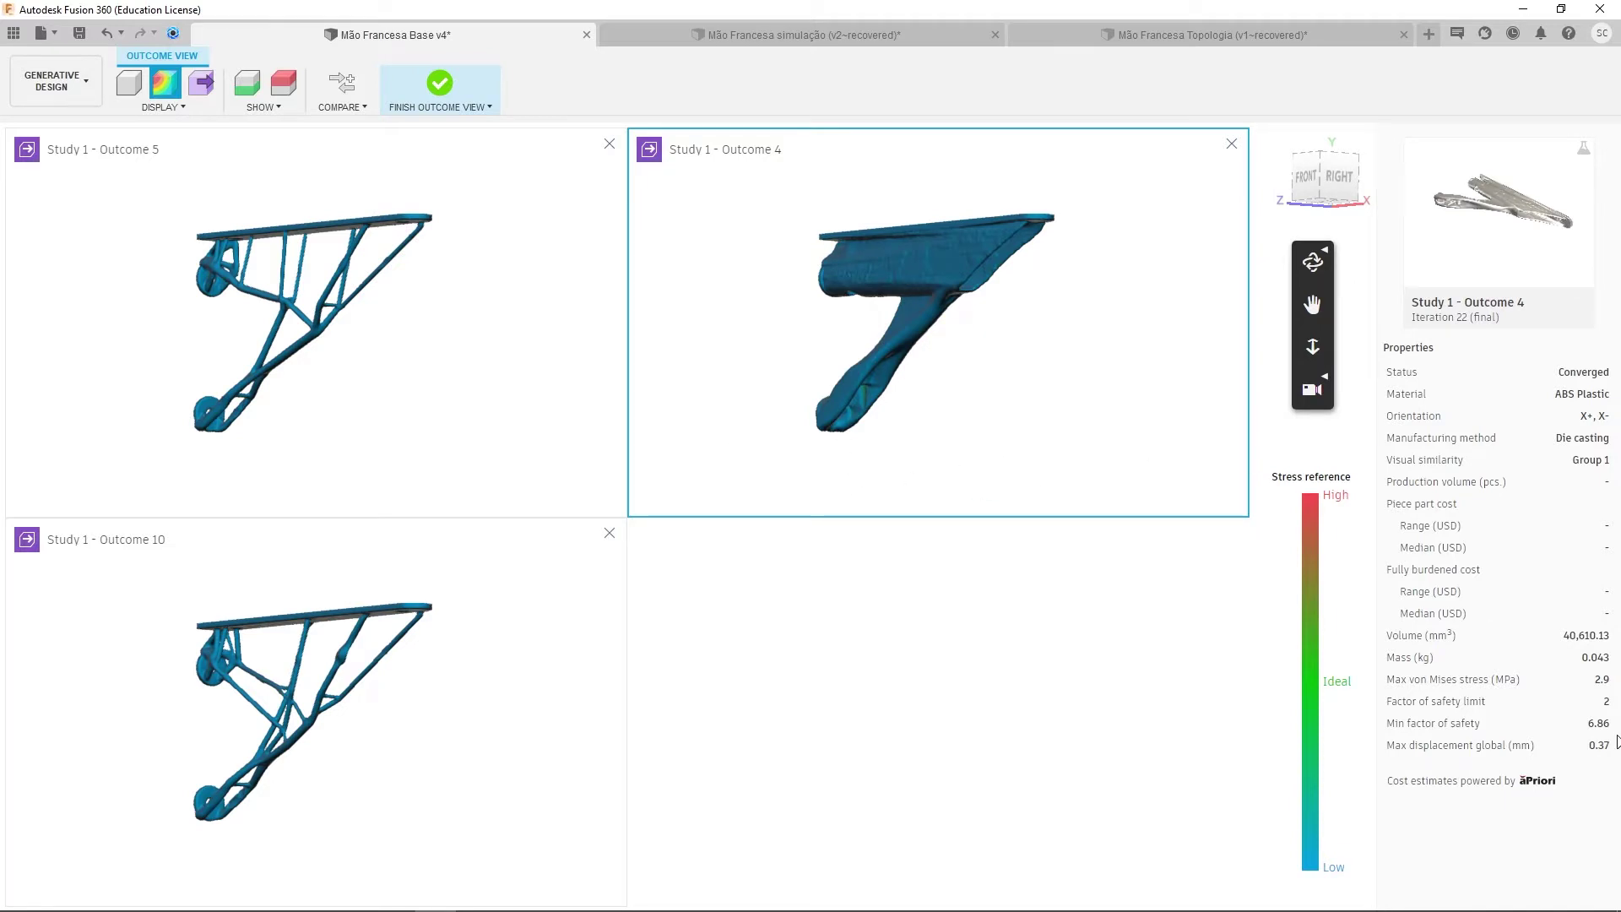
pyautogui.moveTo(1613, 732)
pyautogui.click(397, 645)
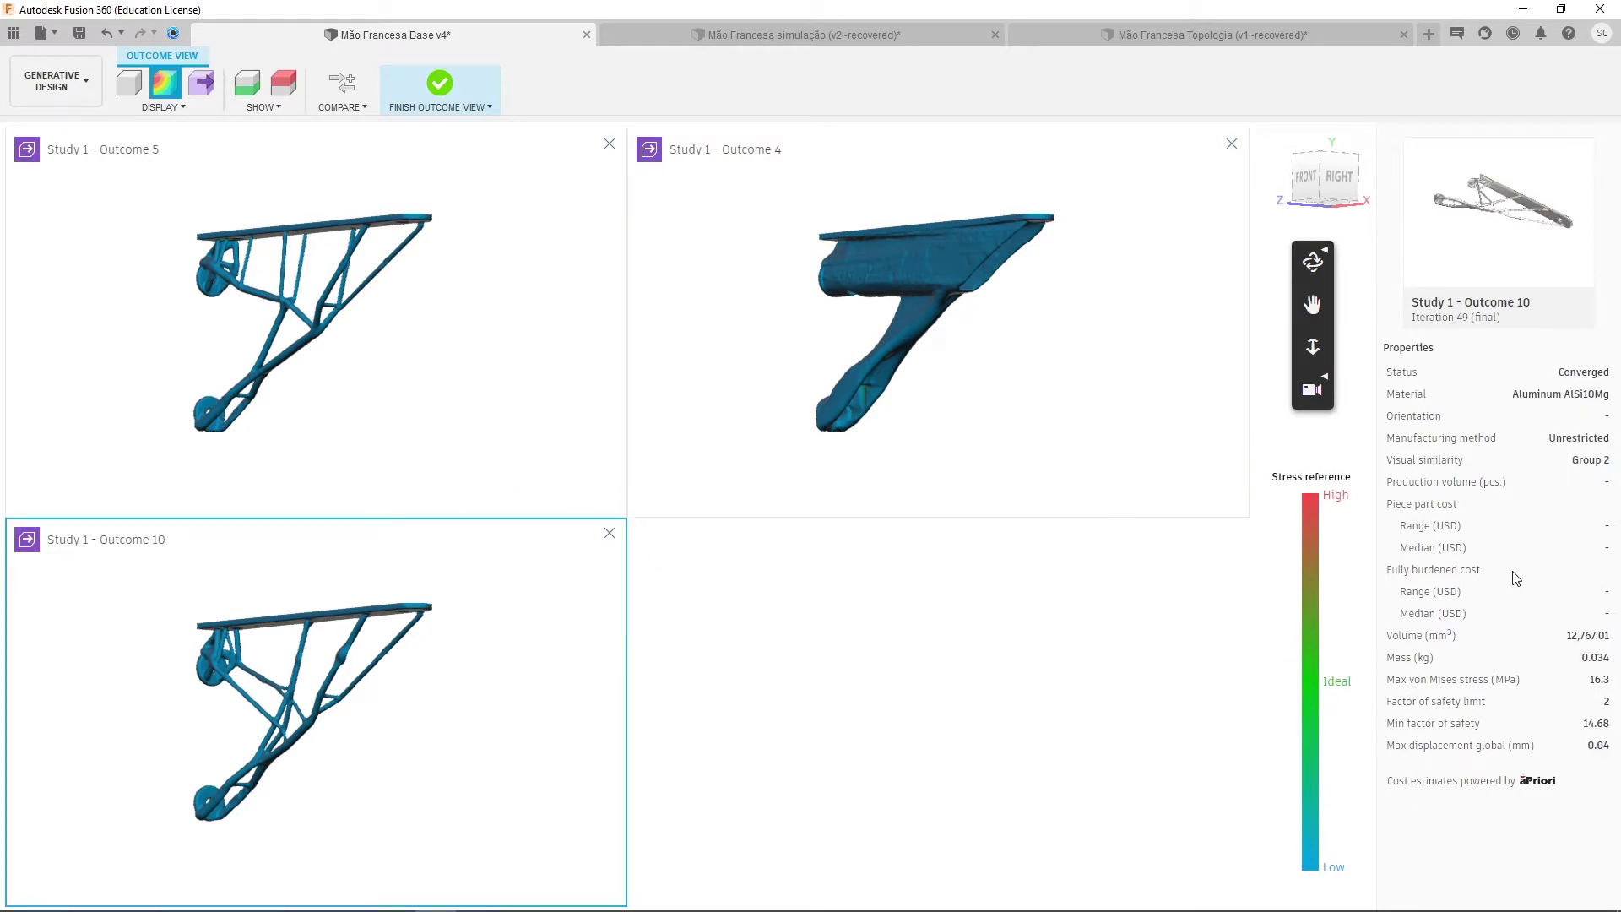
# - Leave the comparison and plot the outcomes in a scatter plot of minimum factor of safety against mass
pyautogui.click(441, 84)
pyautogui.click(201, 82)
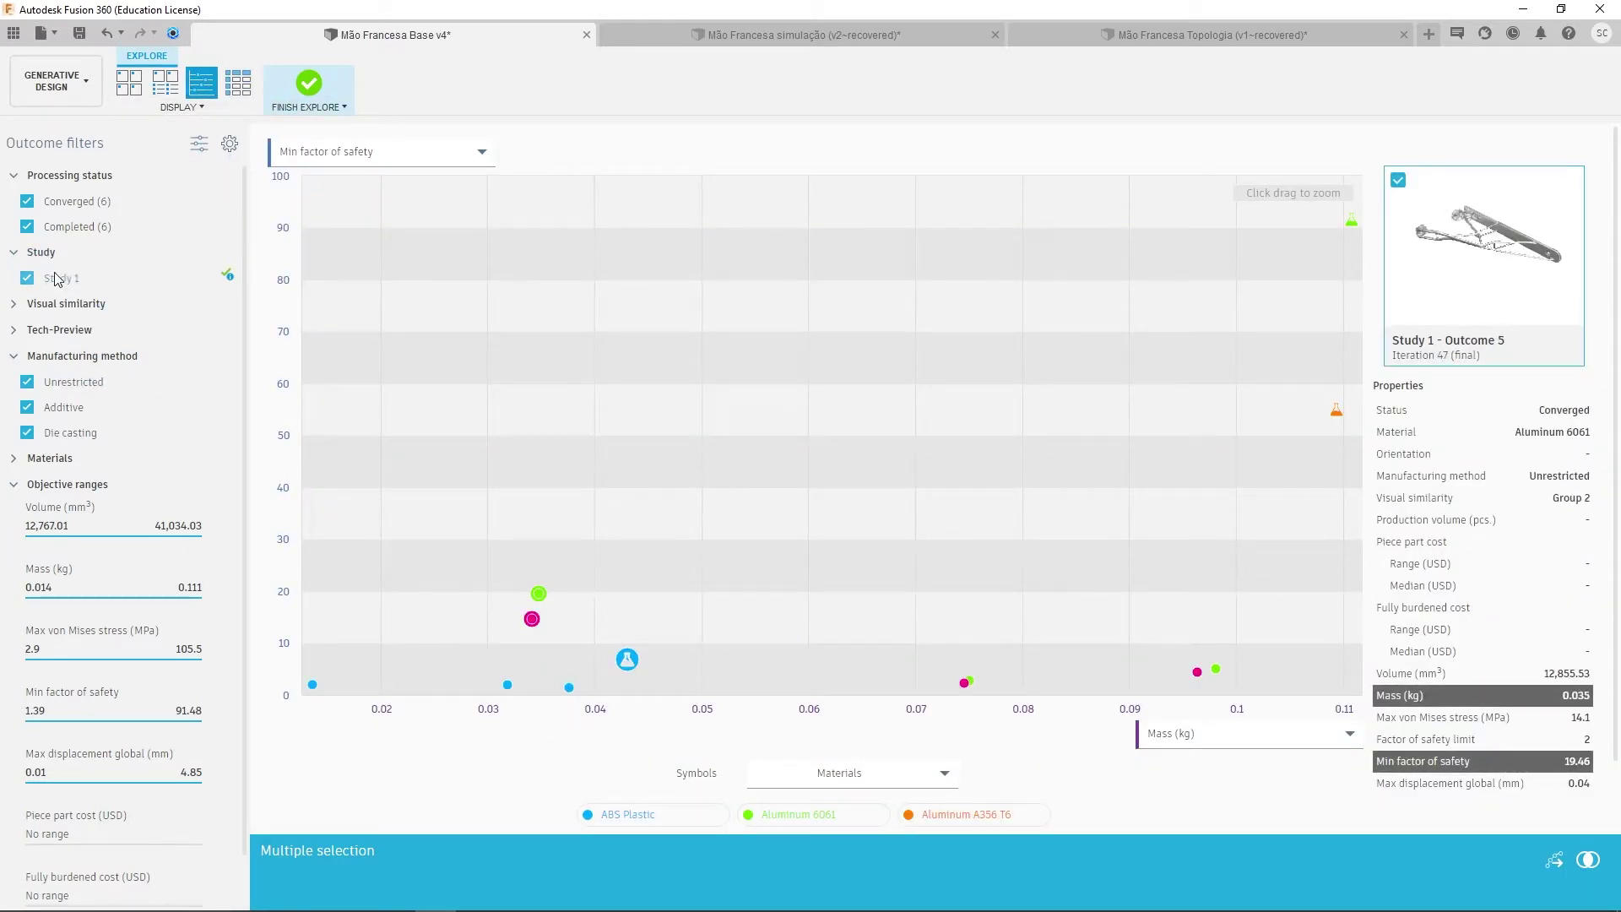
# - Expand the visual similarity and Tech-Preview outcome filters and collapse the processing status filter
pyautogui.click(12, 306)
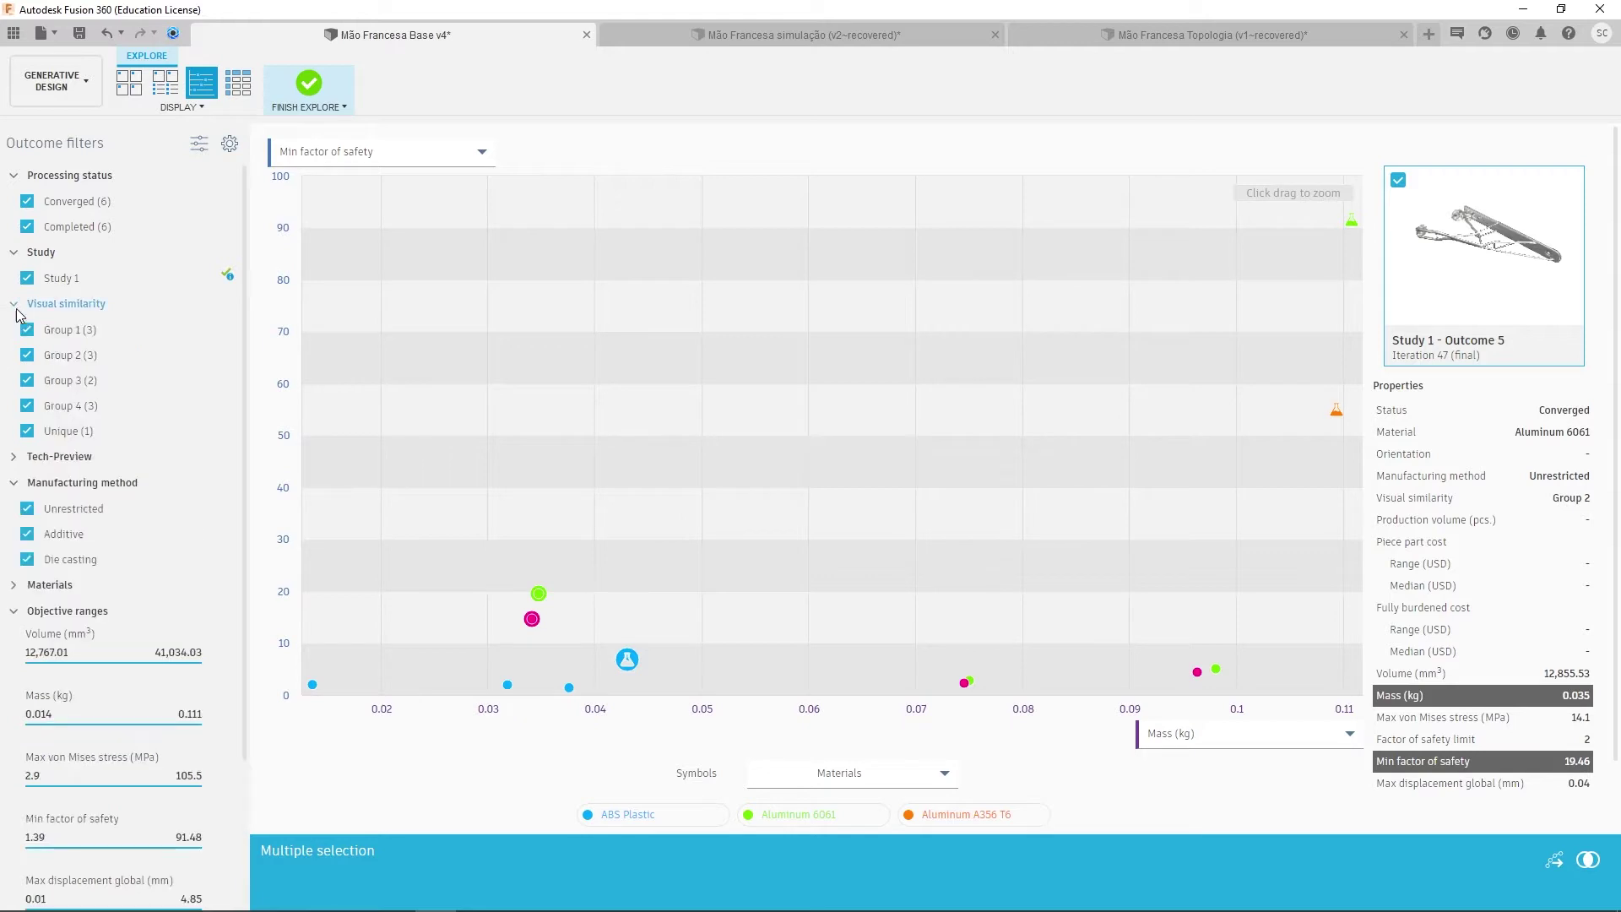
pyautogui.click(13, 456)
pyautogui.click(42, 175)
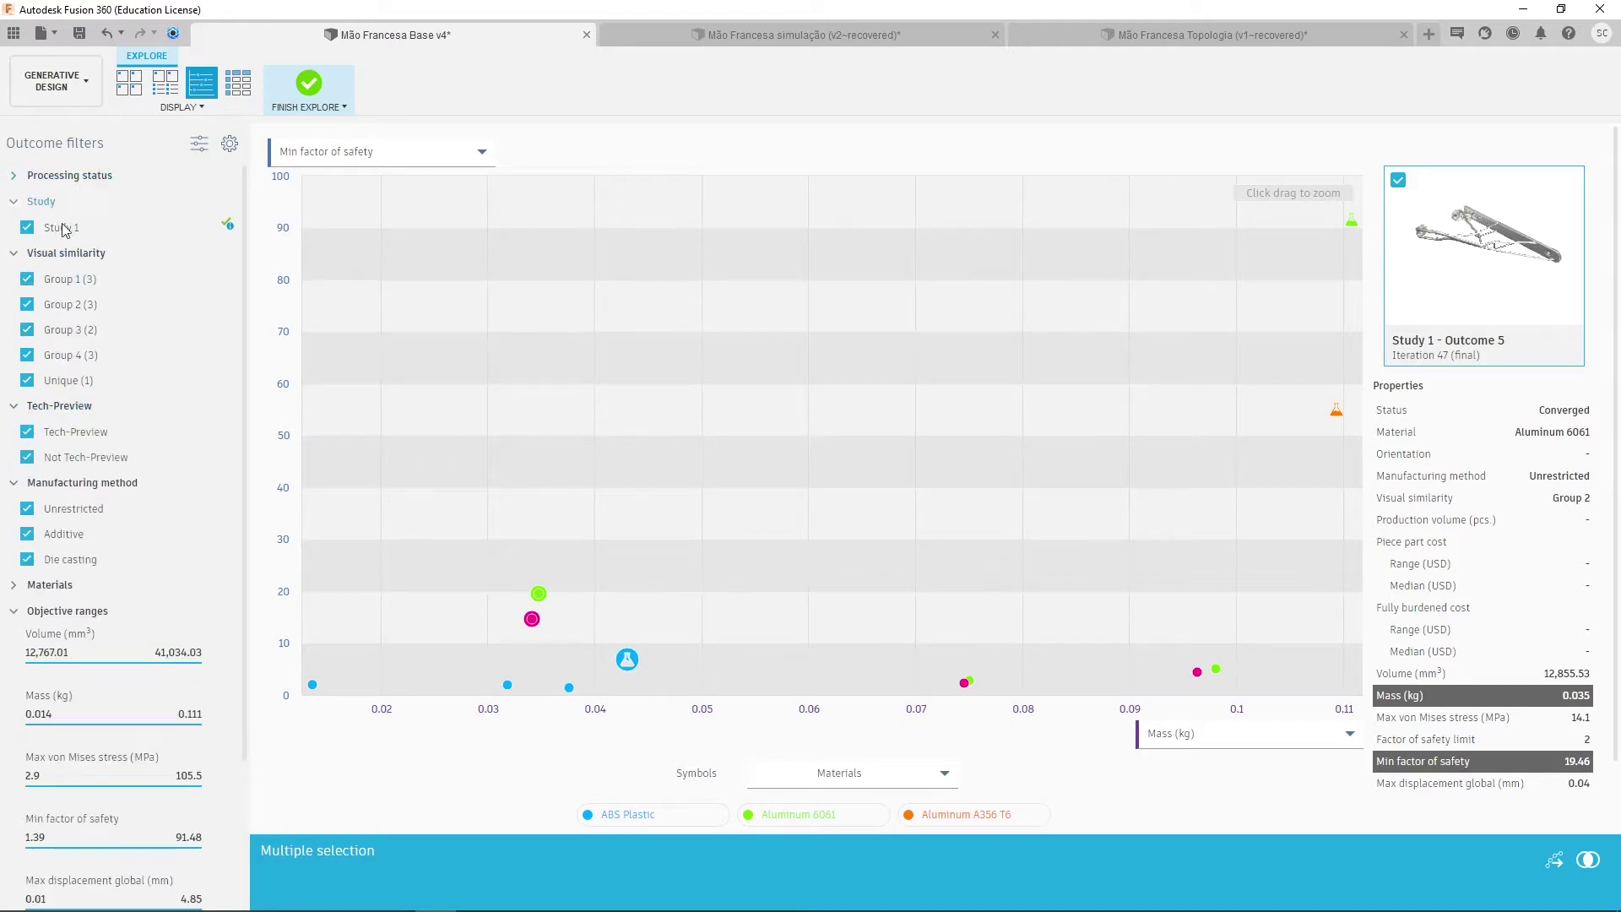
# - Collapse the study filter, expand the materials filter and clear the selection of plotted outcomes
pyautogui.click(21, 204)
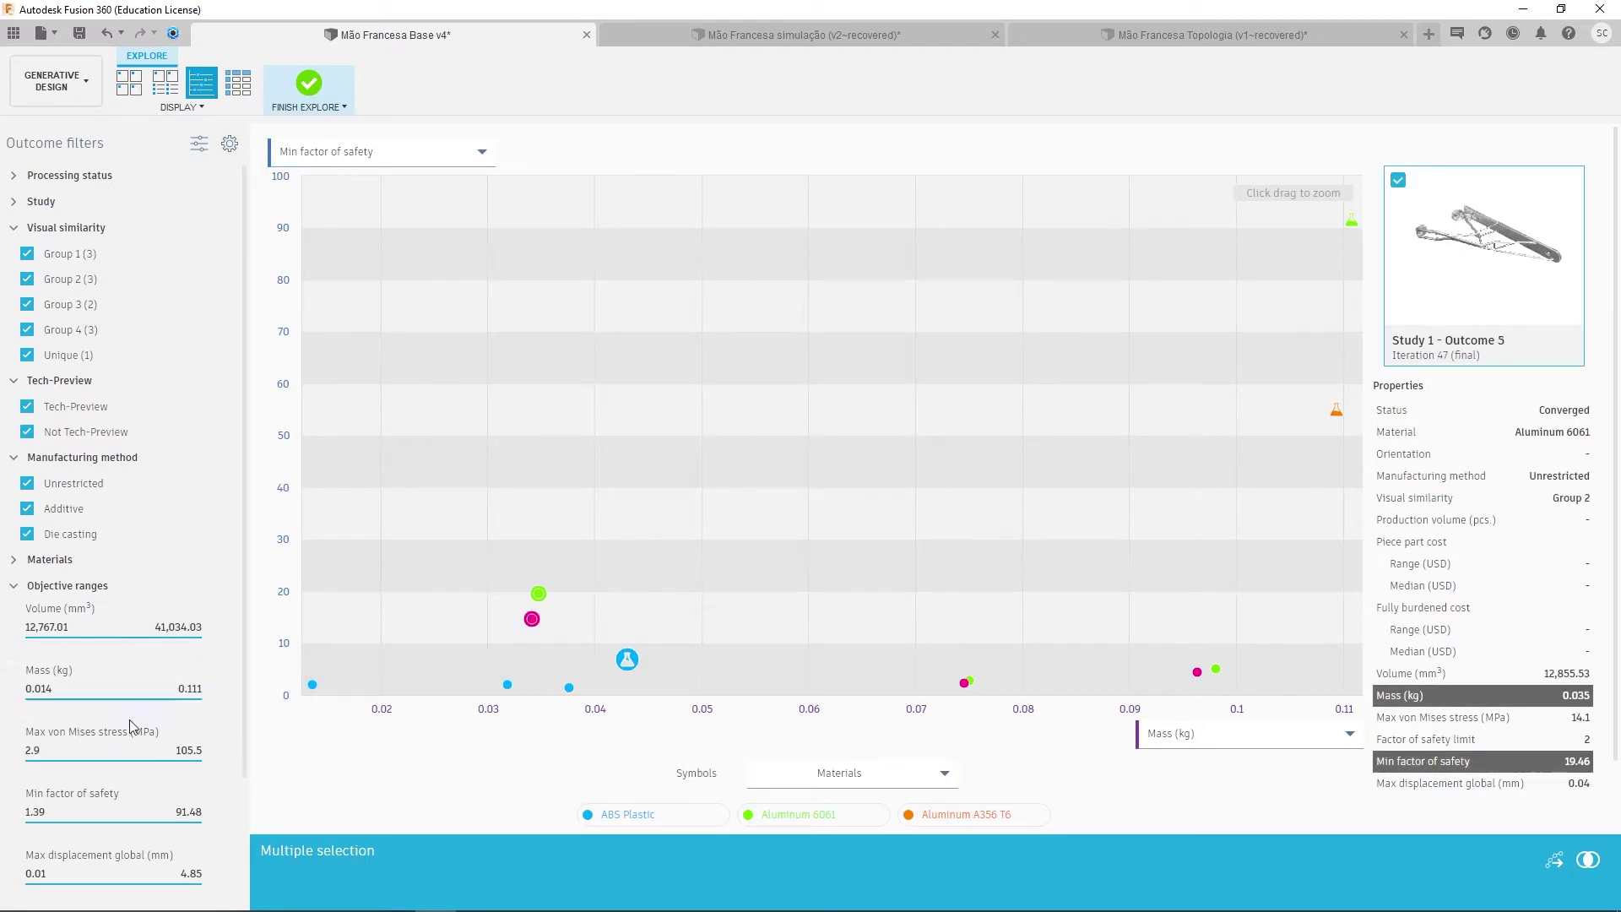
pyautogui.click(19, 561)
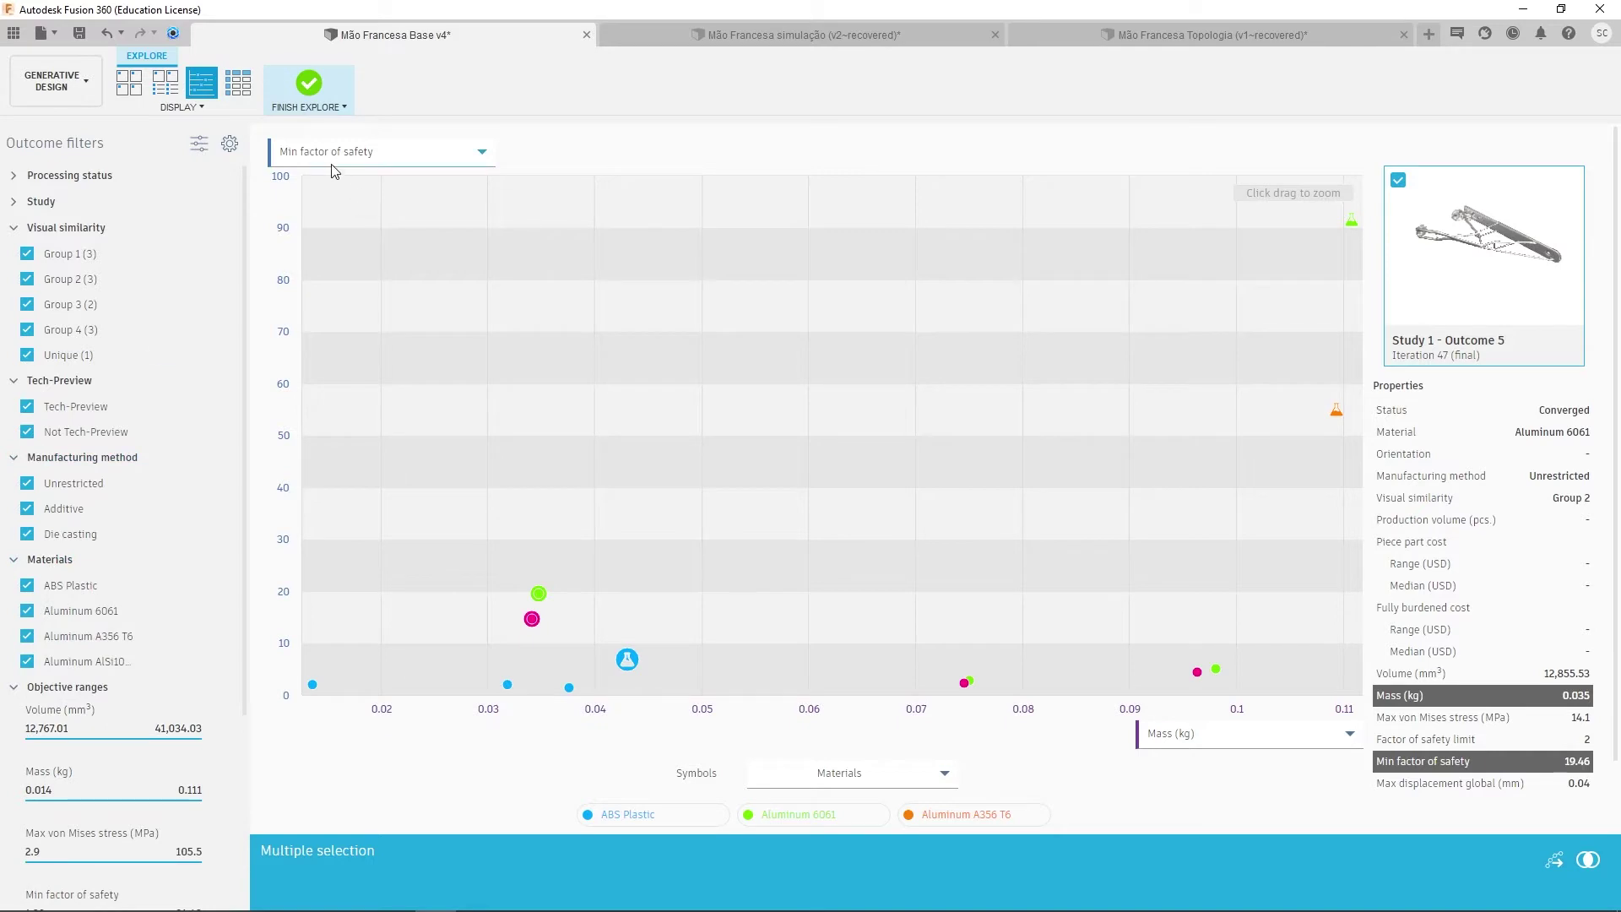
pyautogui.click(353, 155)
pyautogui.click(585, 307)
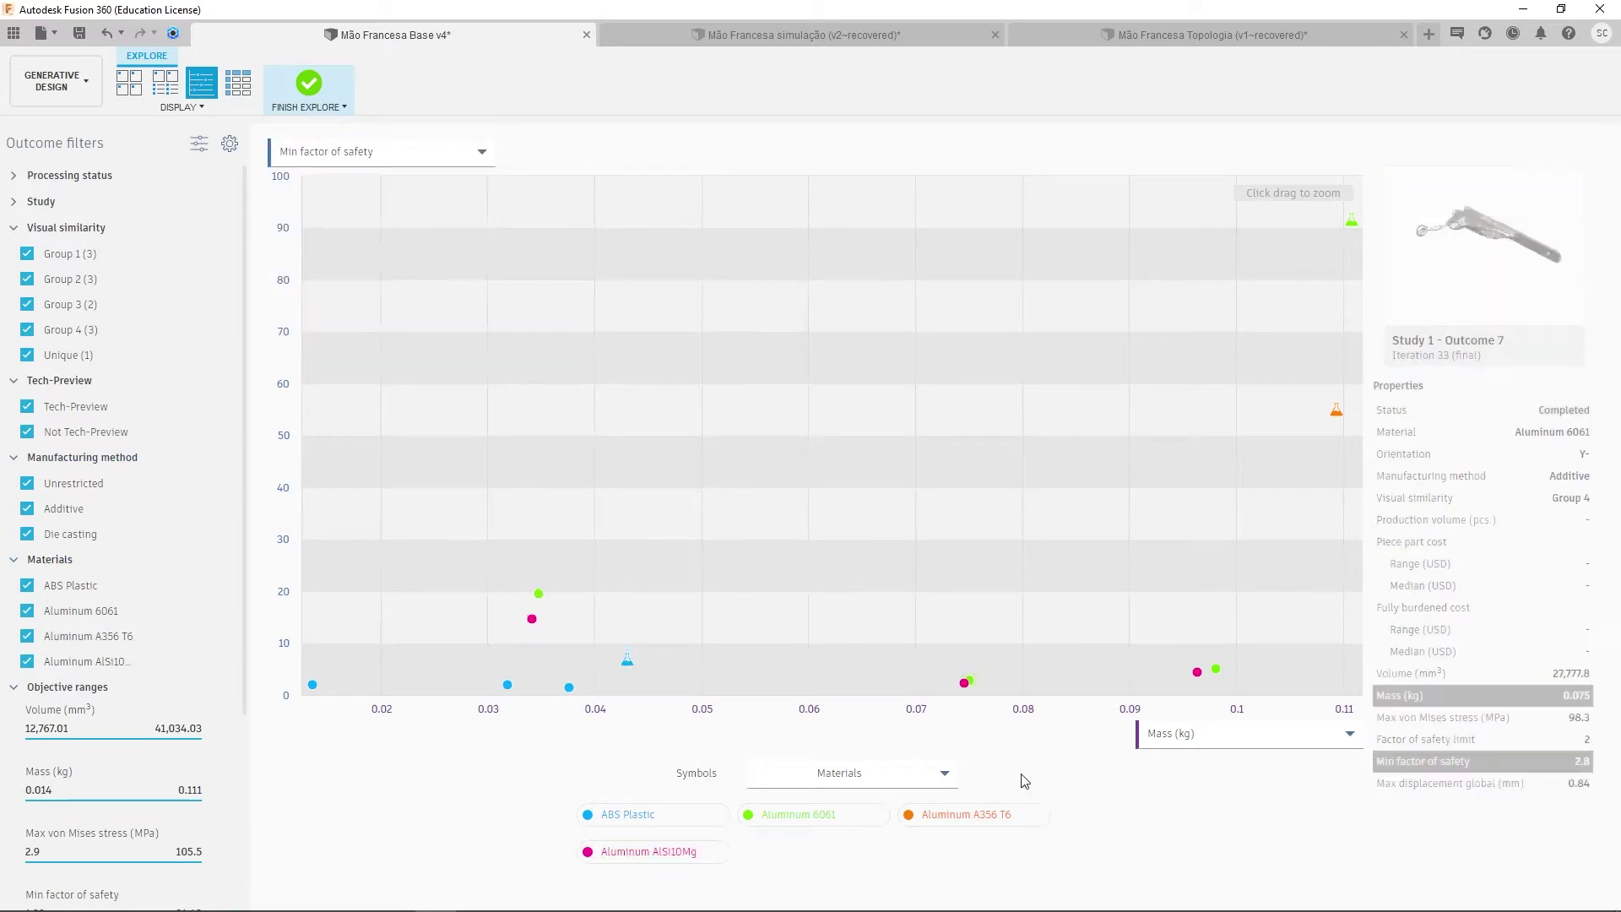
# - Check the material, mass and minimum factor of safety of Outcomes 1 and 5 in the scatter plot
pyautogui.click(1165, 741)
pyautogui.click(1071, 614)
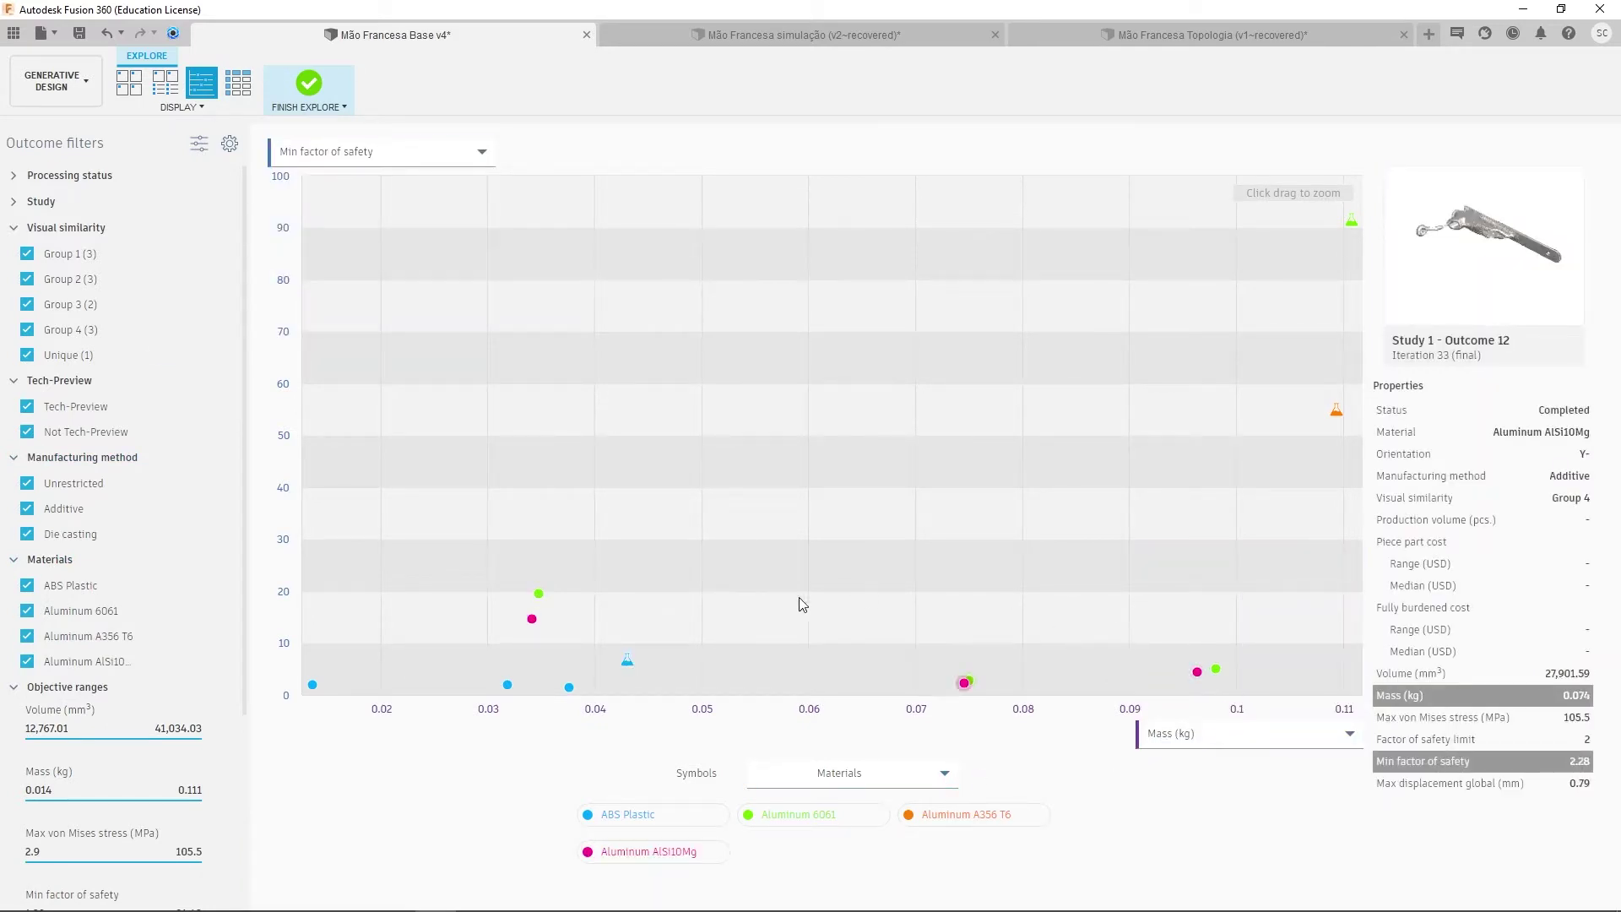
pyautogui.click(312, 685)
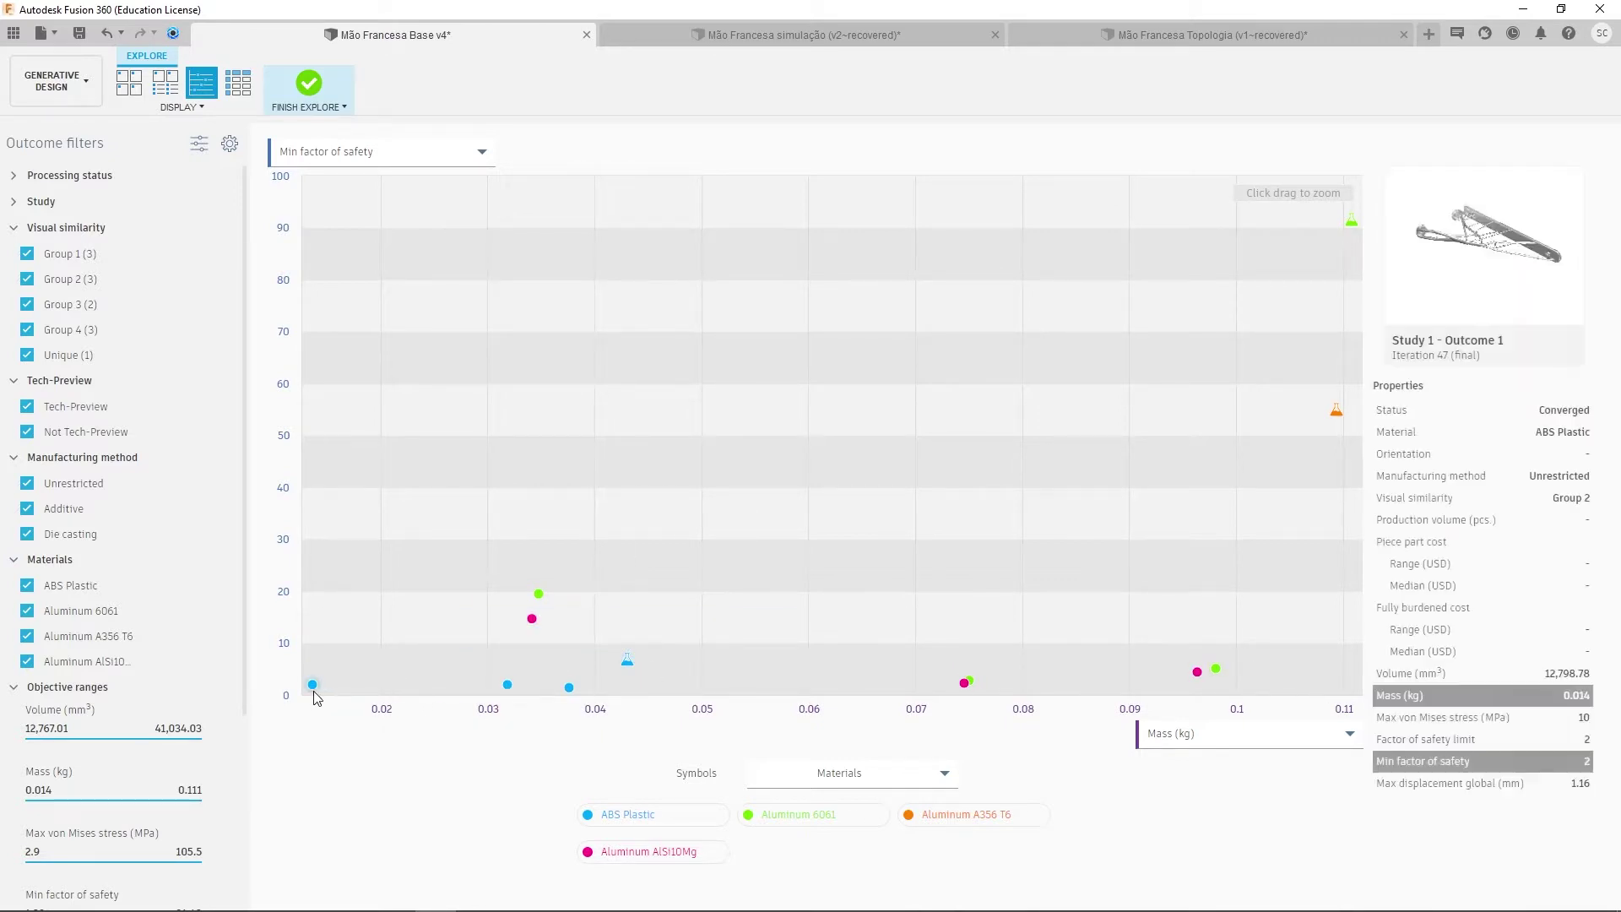
pyautogui.click(539, 593)
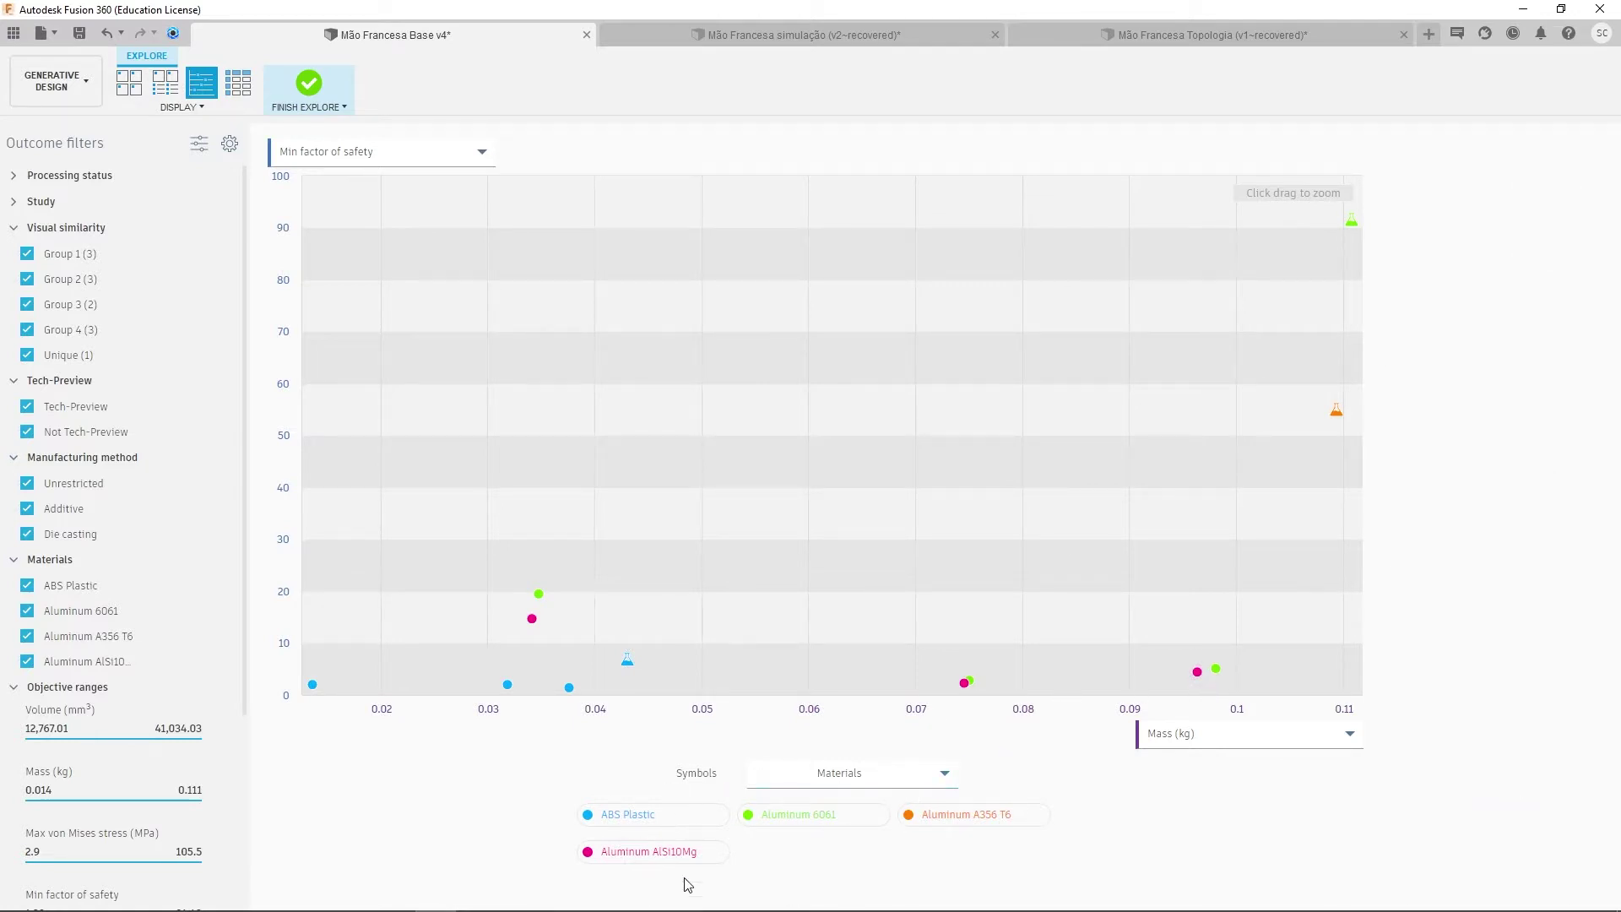
# - View the plot with volume as the horizontal variable and return that axis to mass
pyautogui.click(876, 771)
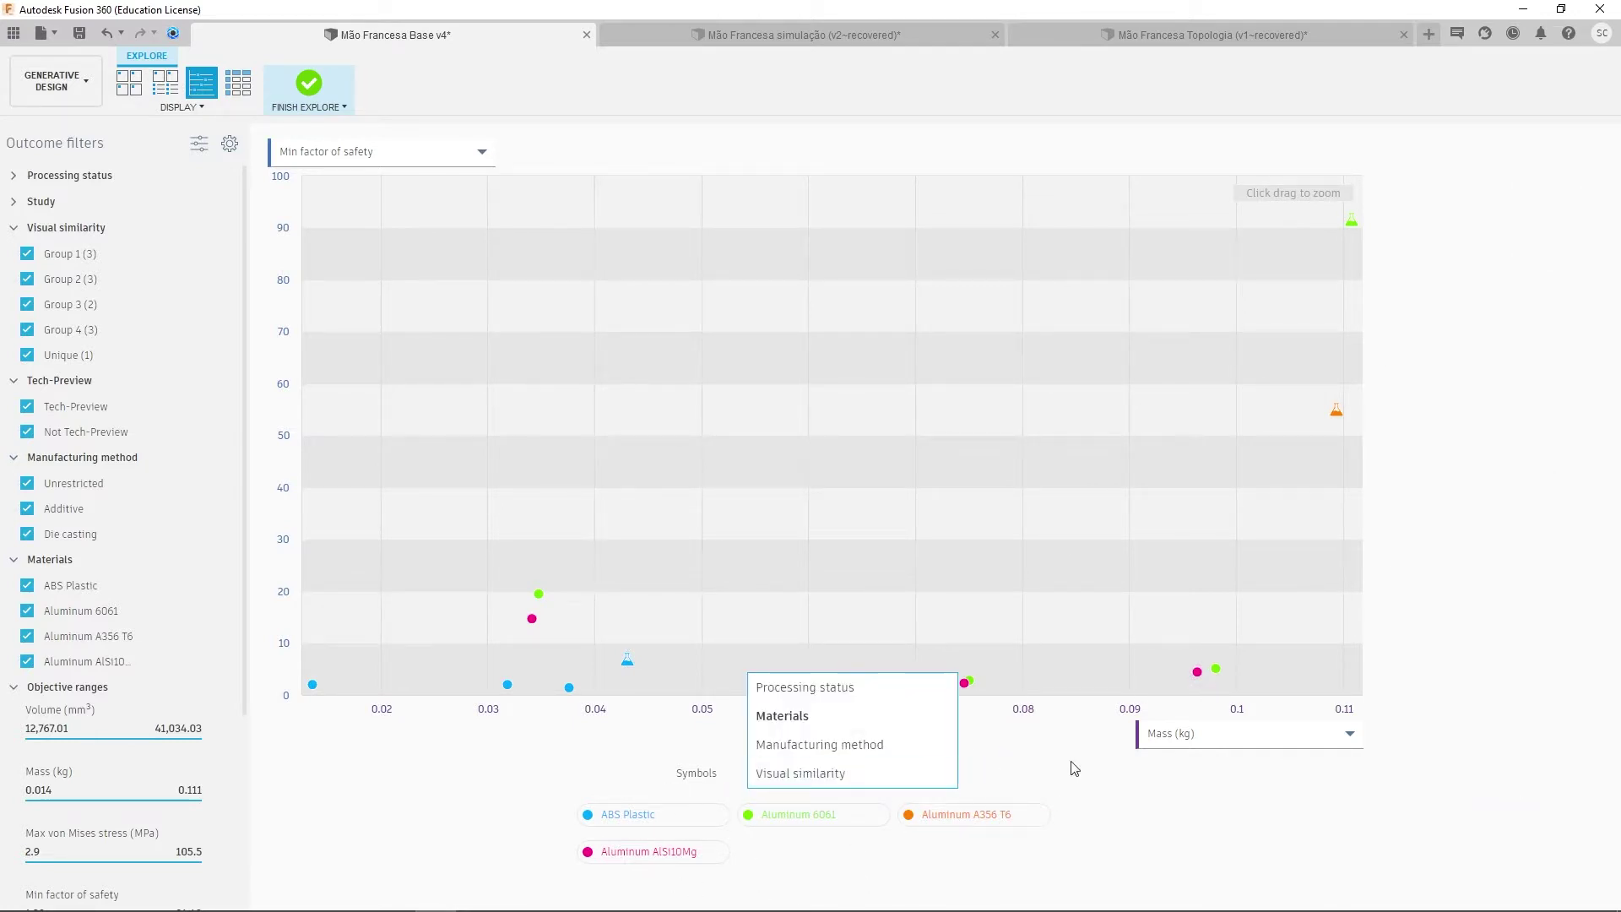
pyautogui.click(1258, 735)
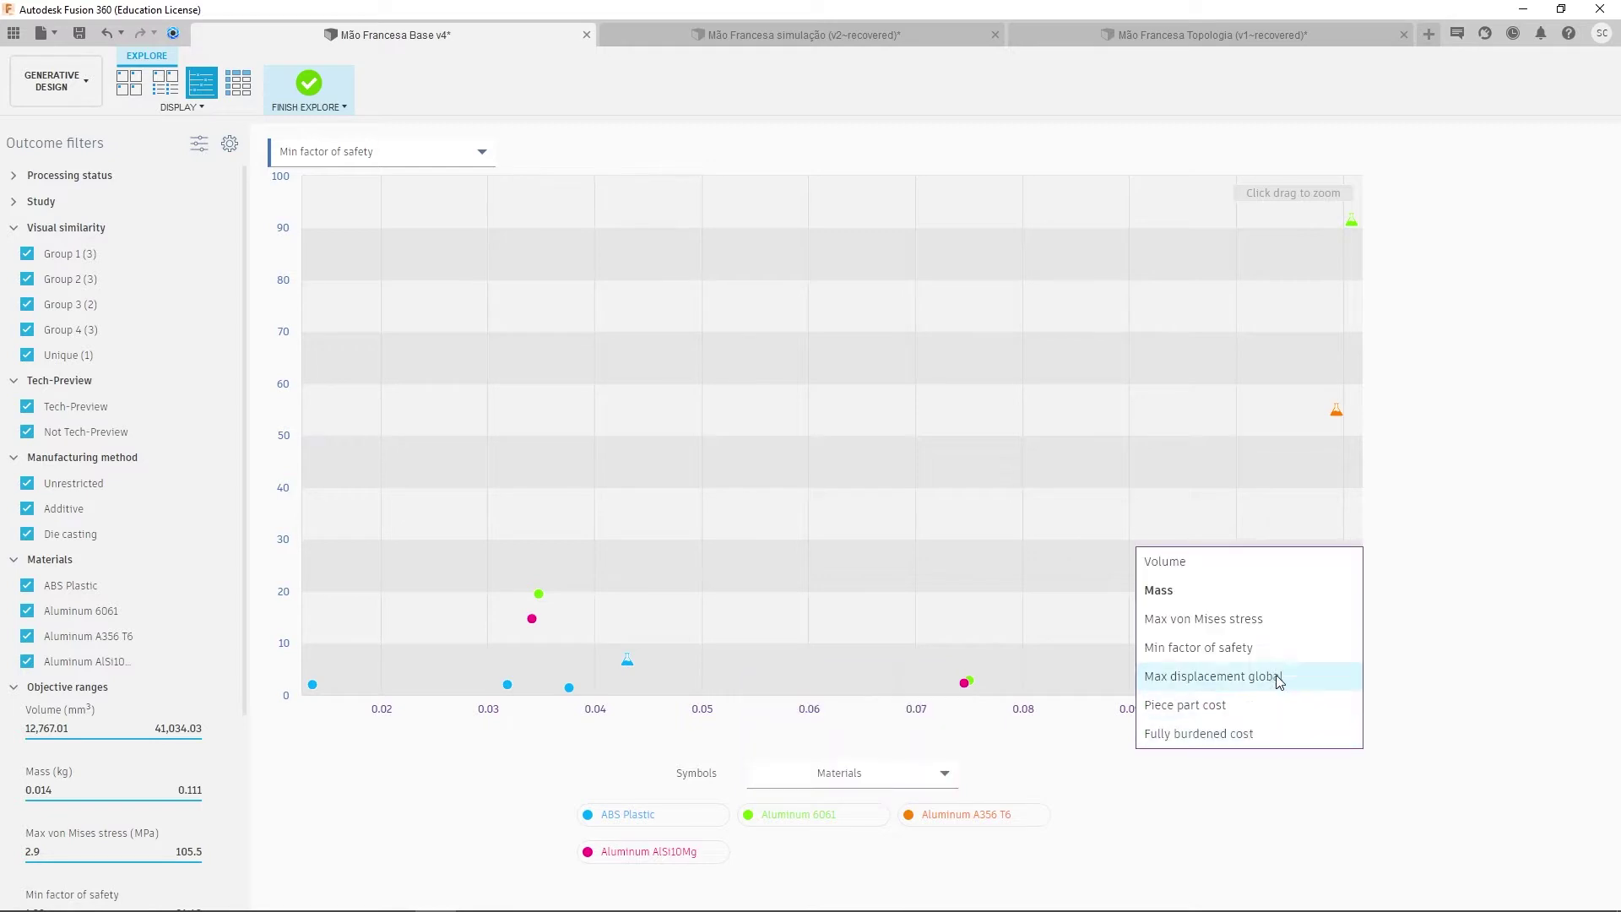
pyautogui.click(1255, 570)
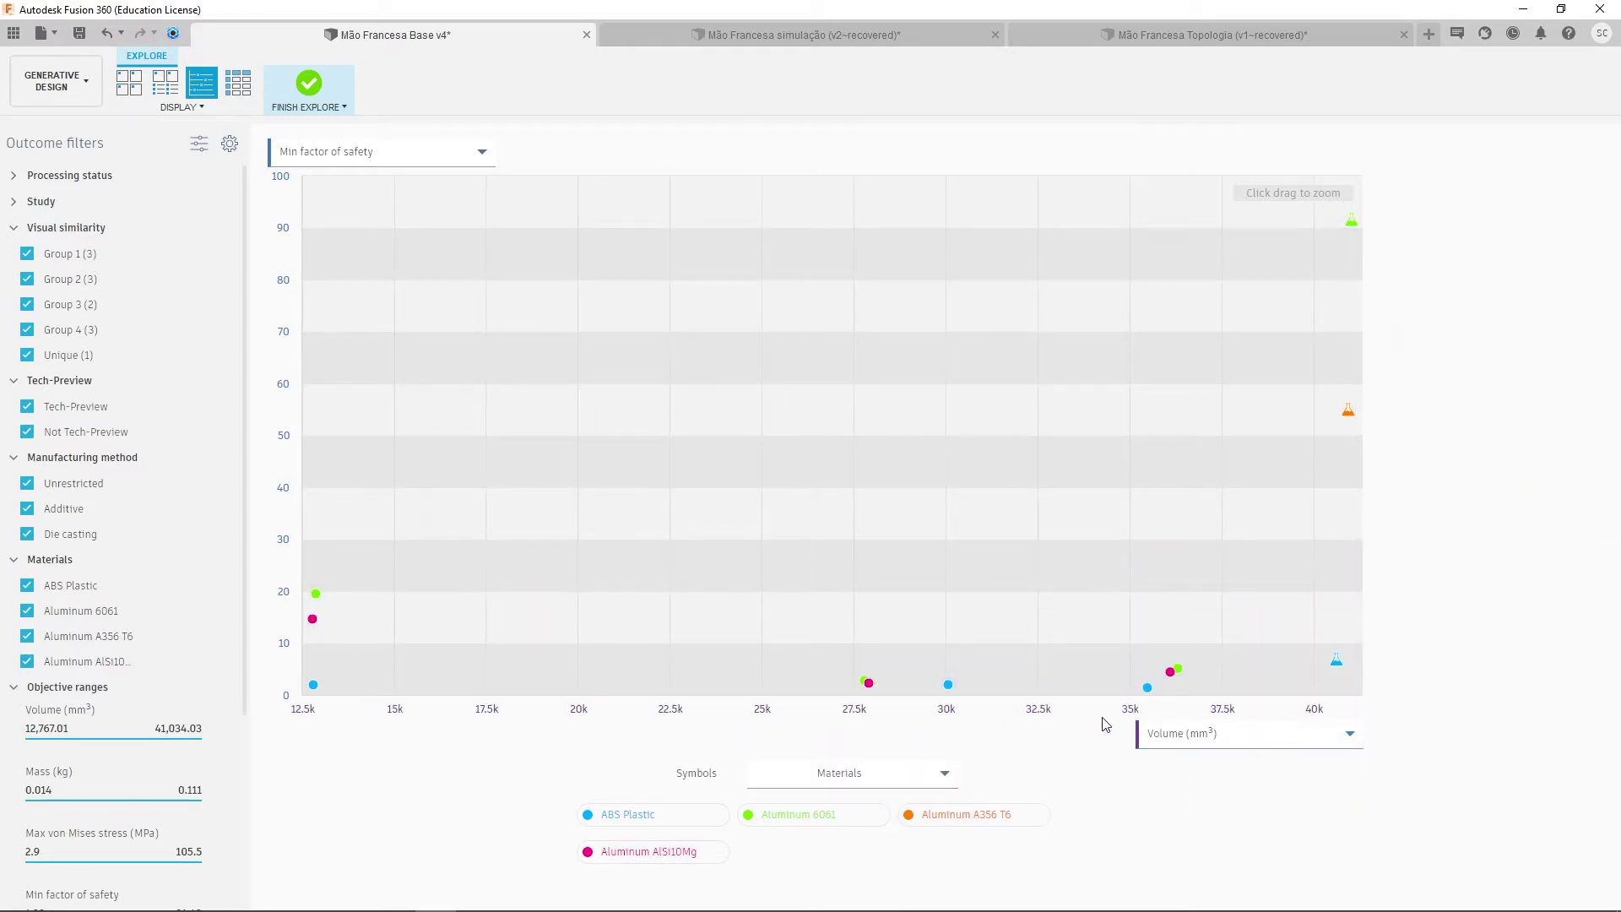
pyautogui.click(1220, 732)
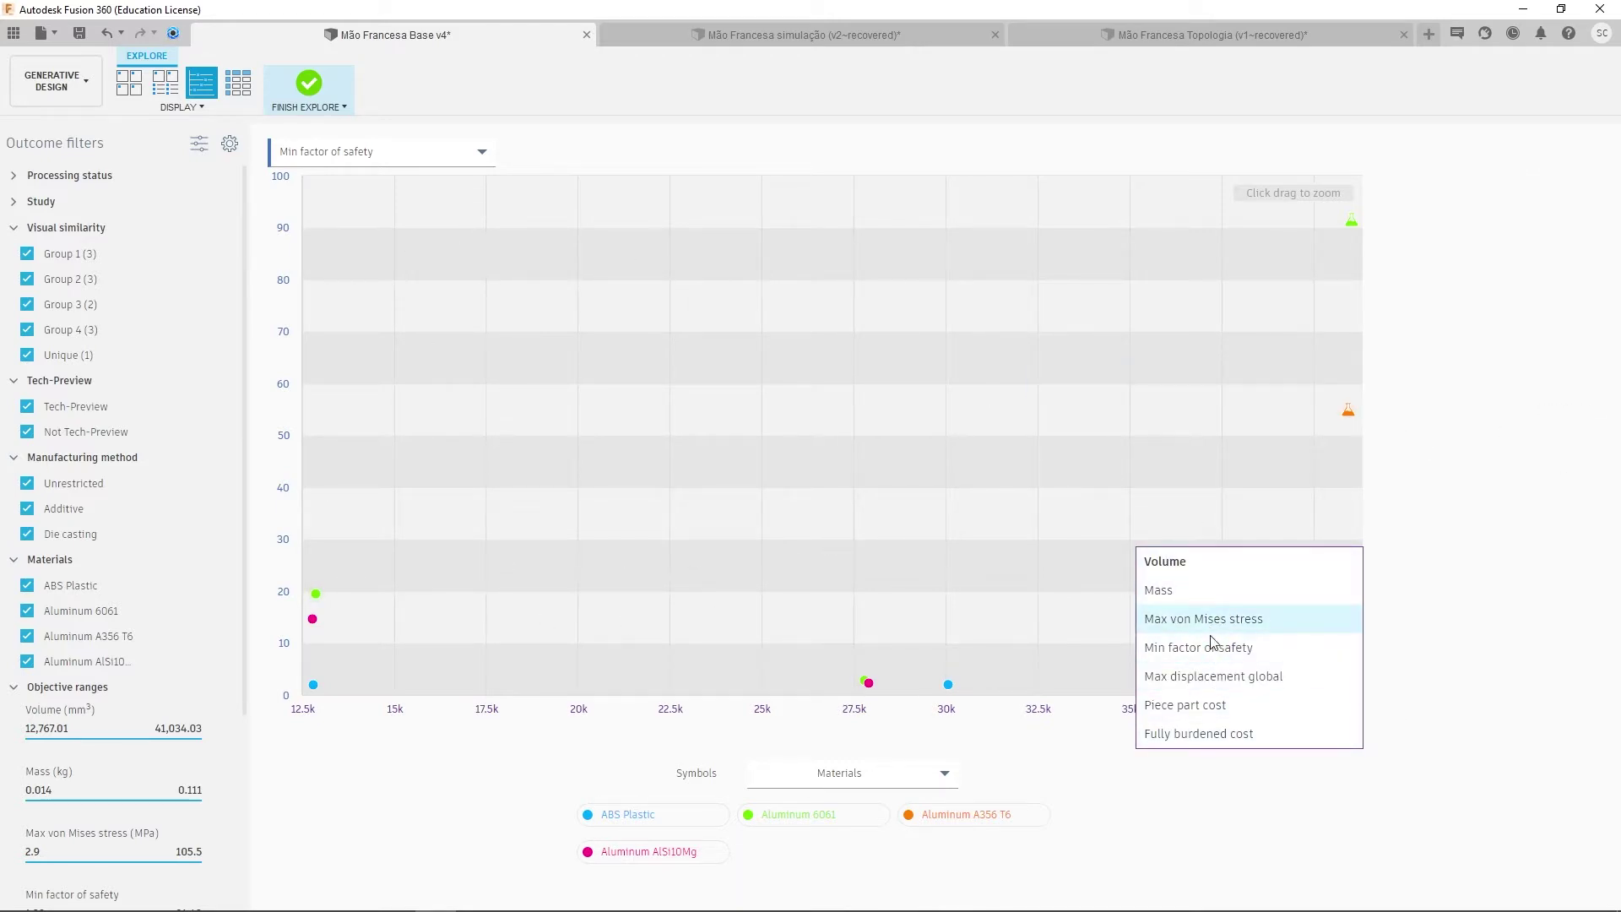
pyautogui.click(1240, 600)
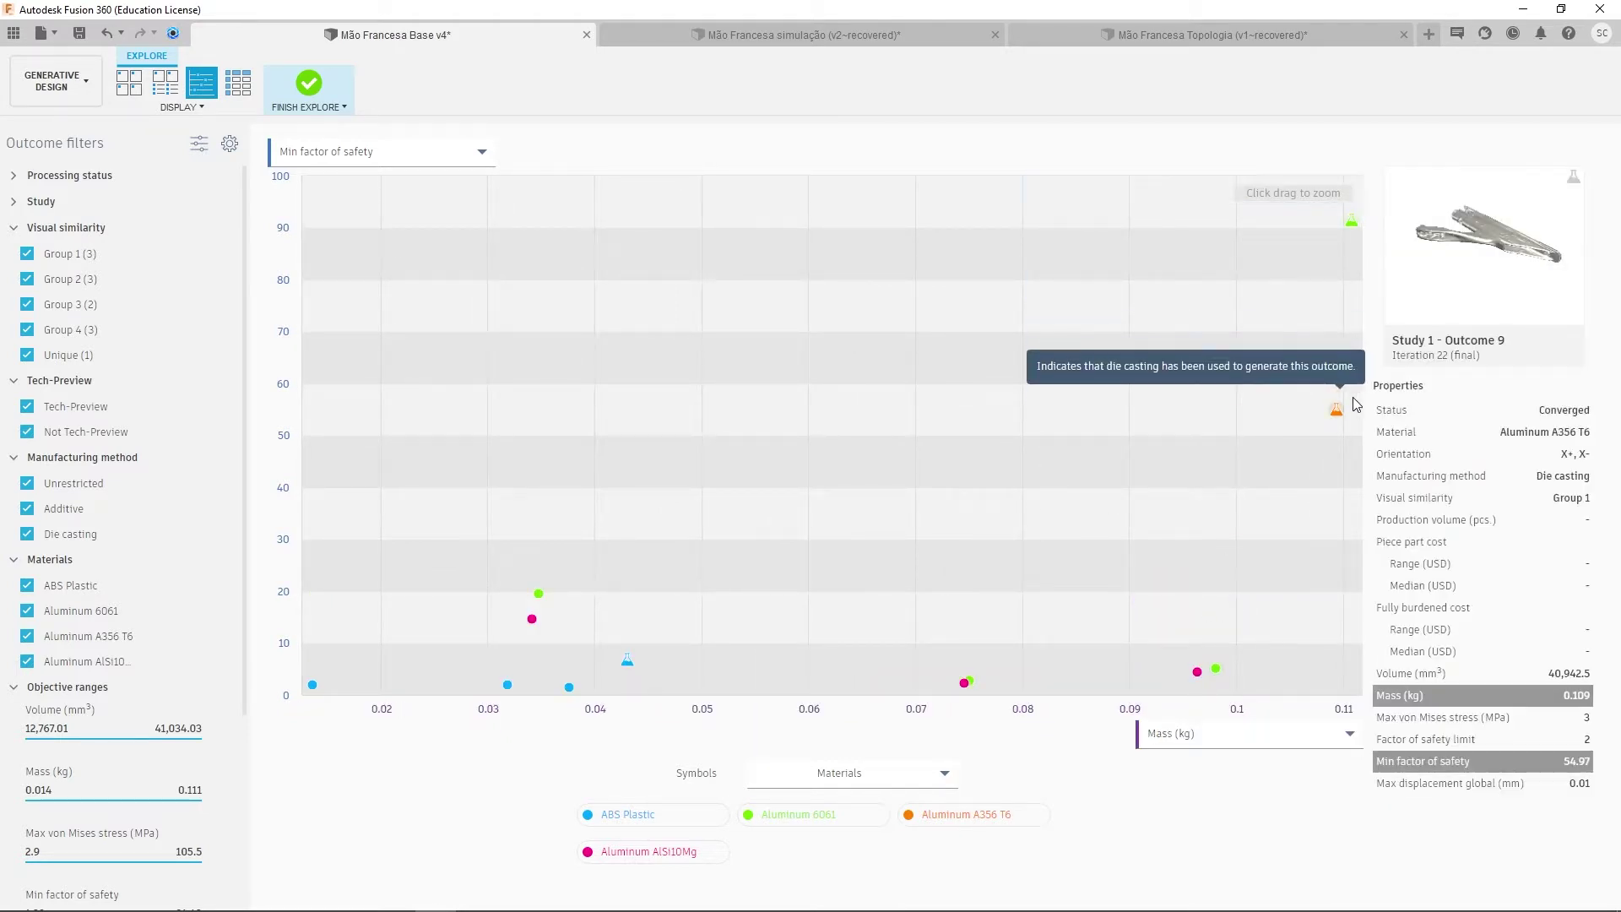
# - Compare the mass and minimum factor of safety of the aluminum outcomes in the plot, including Outcomes 5, 10, 12 and 6
pyautogui.click(1197, 672)
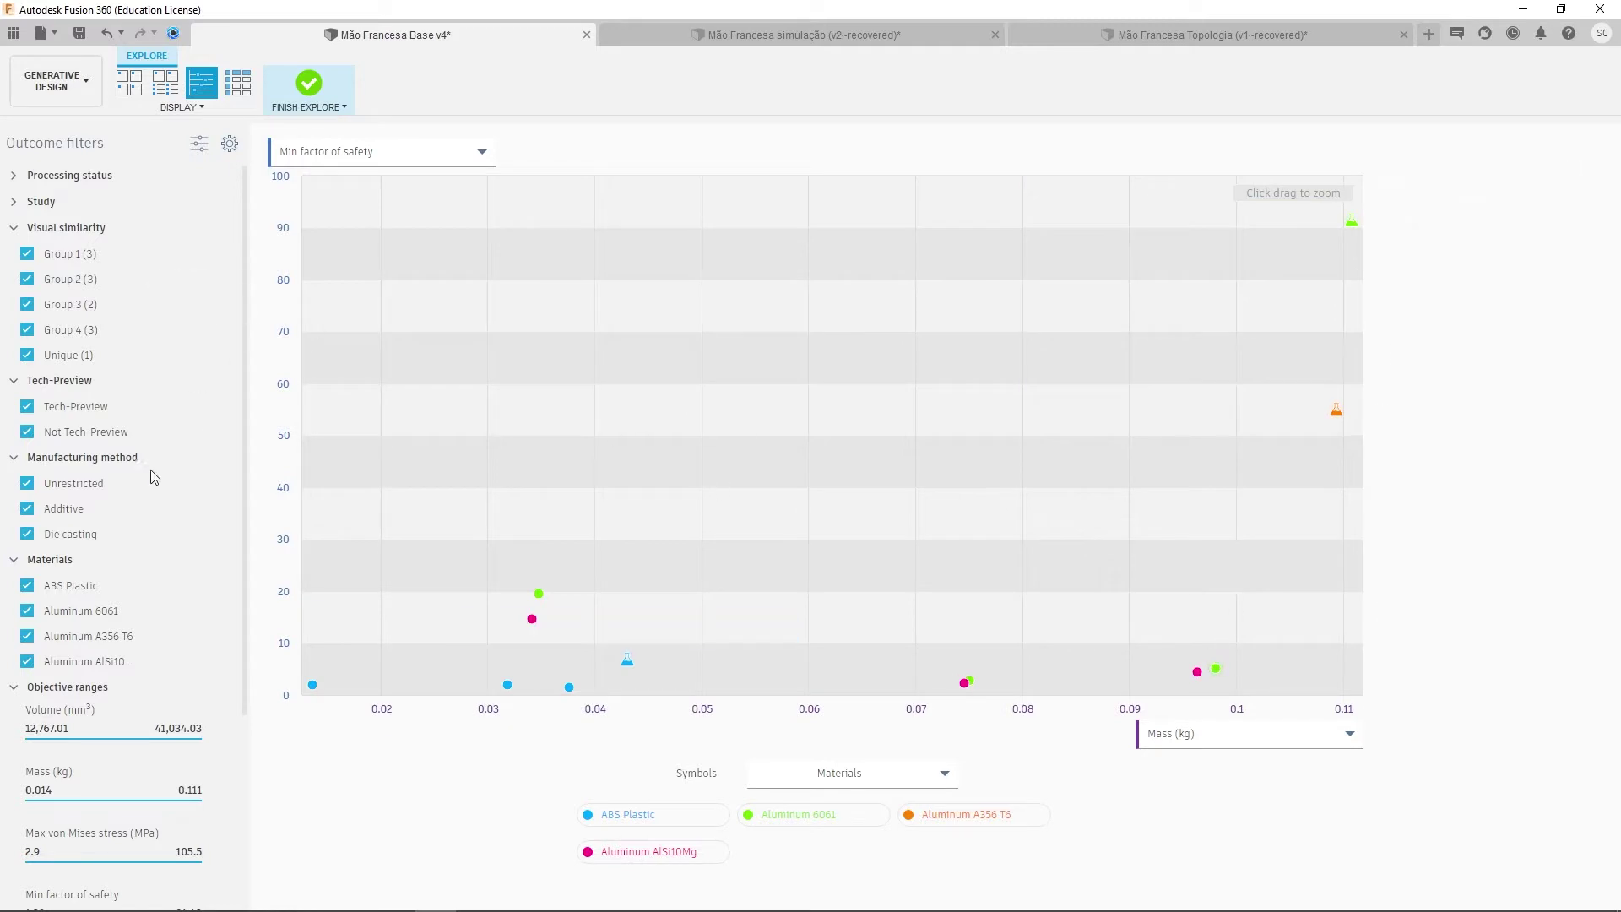
pyautogui.click(964, 682)
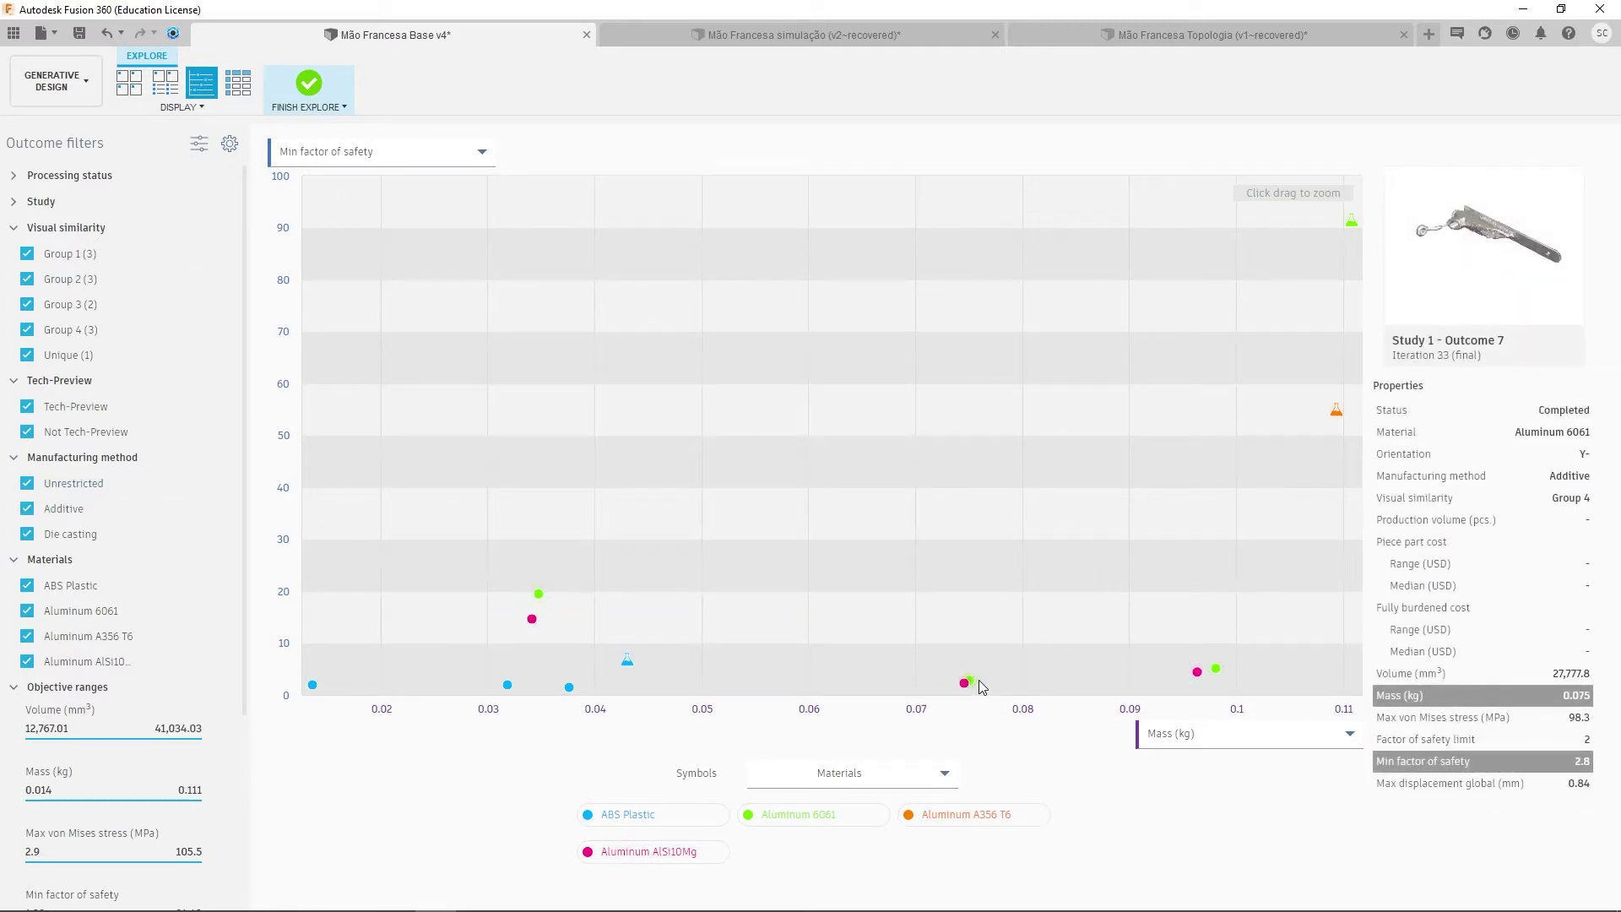
pyautogui.click(530, 617)
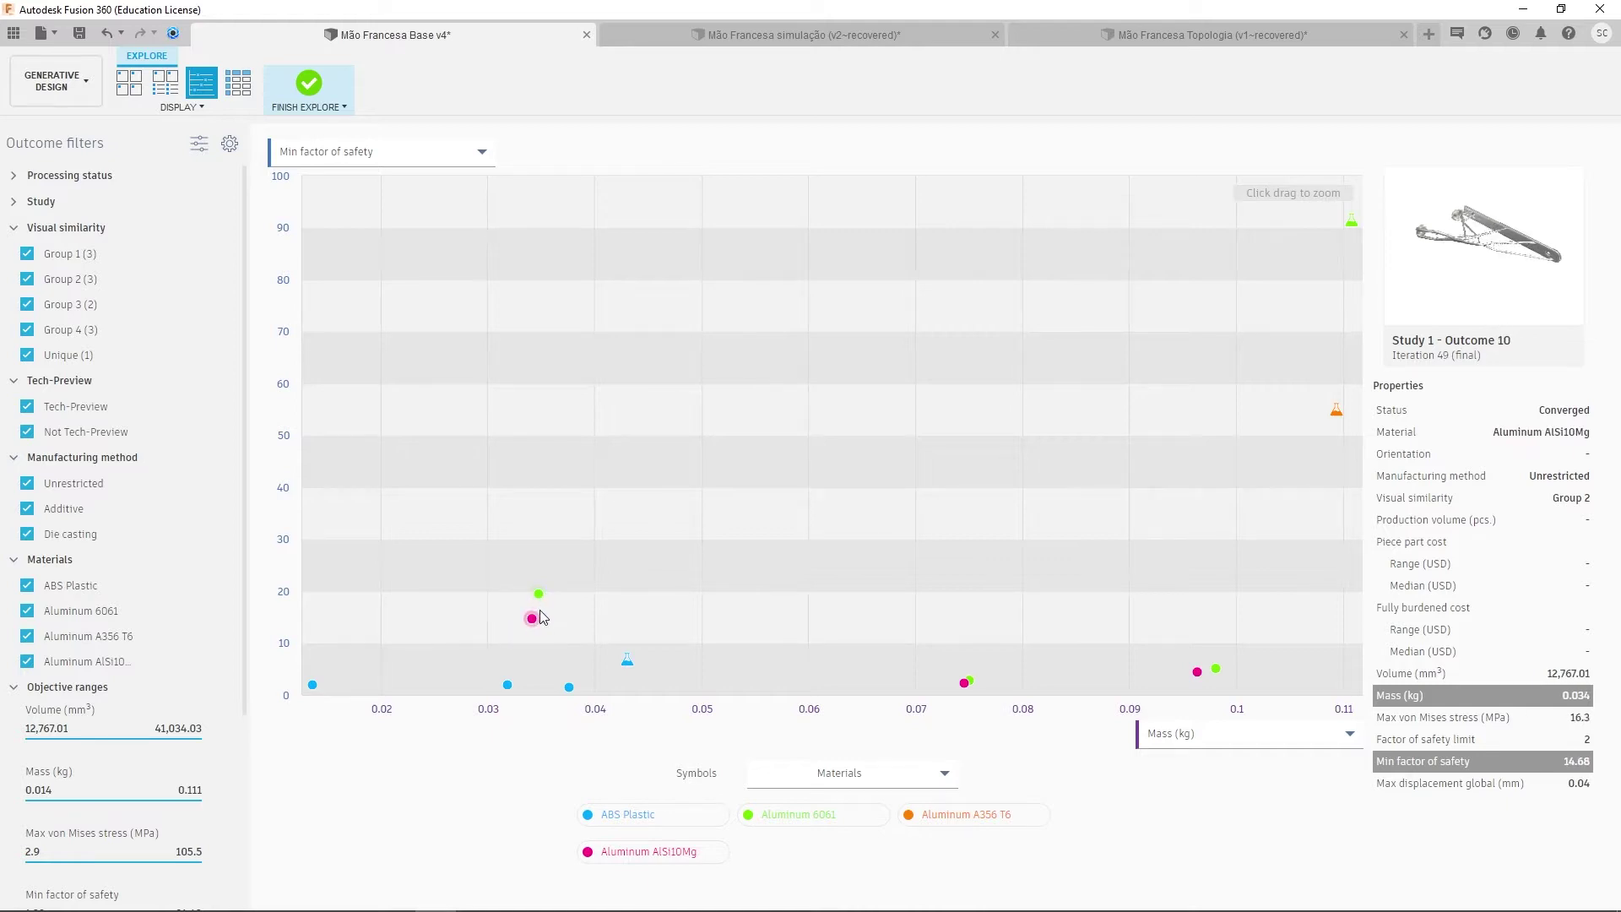
pyautogui.click(539, 596)
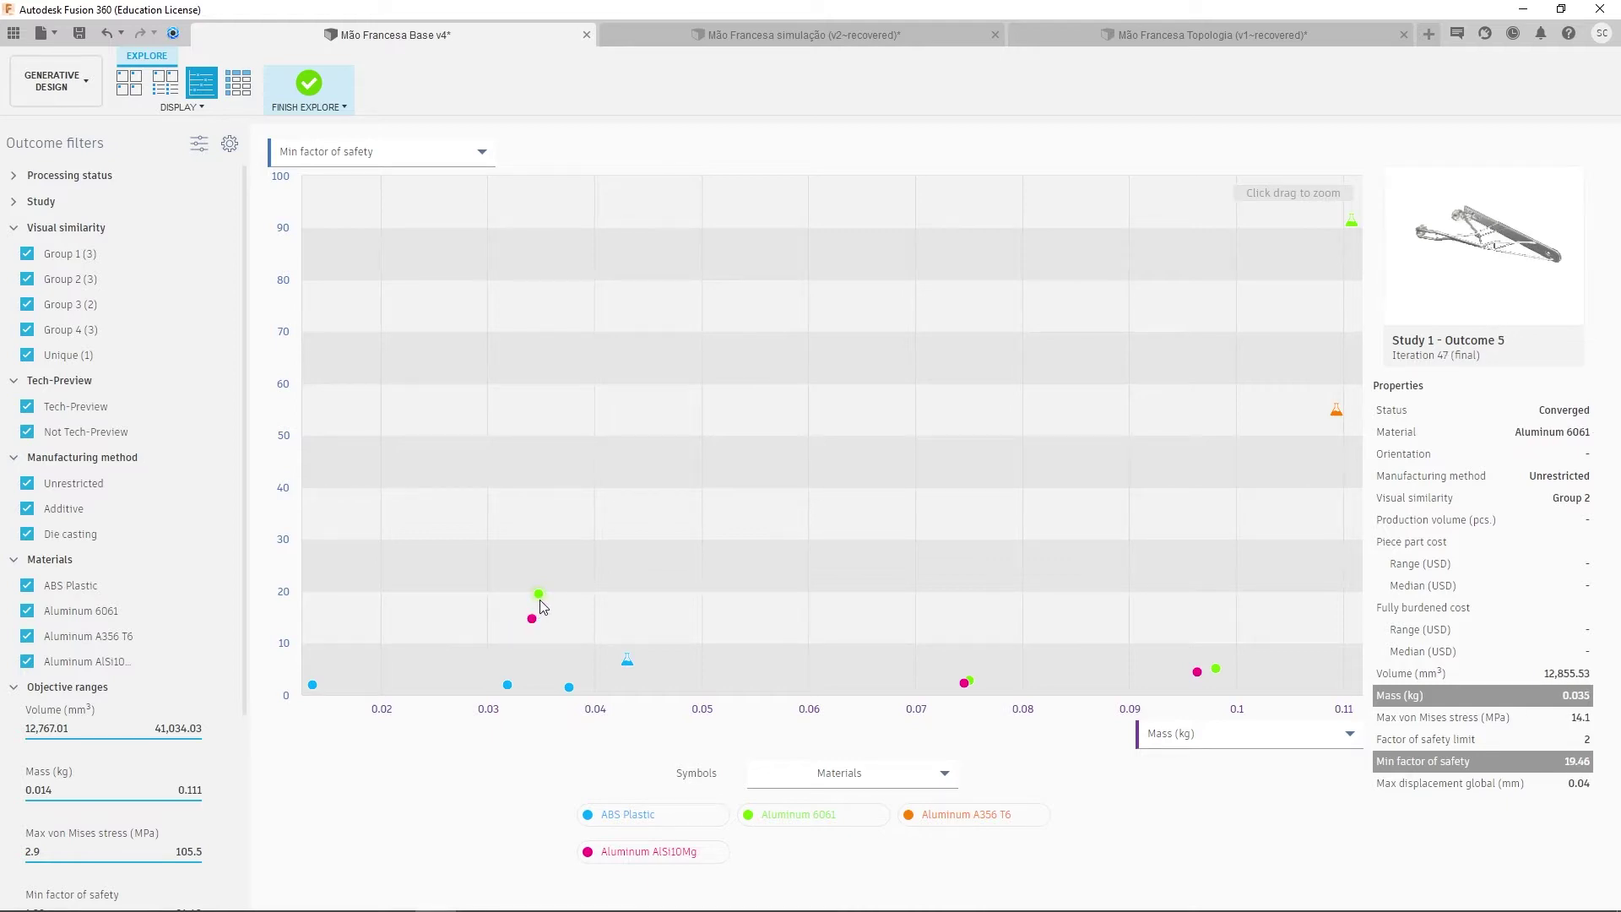
pyautogui.click(530, 618)
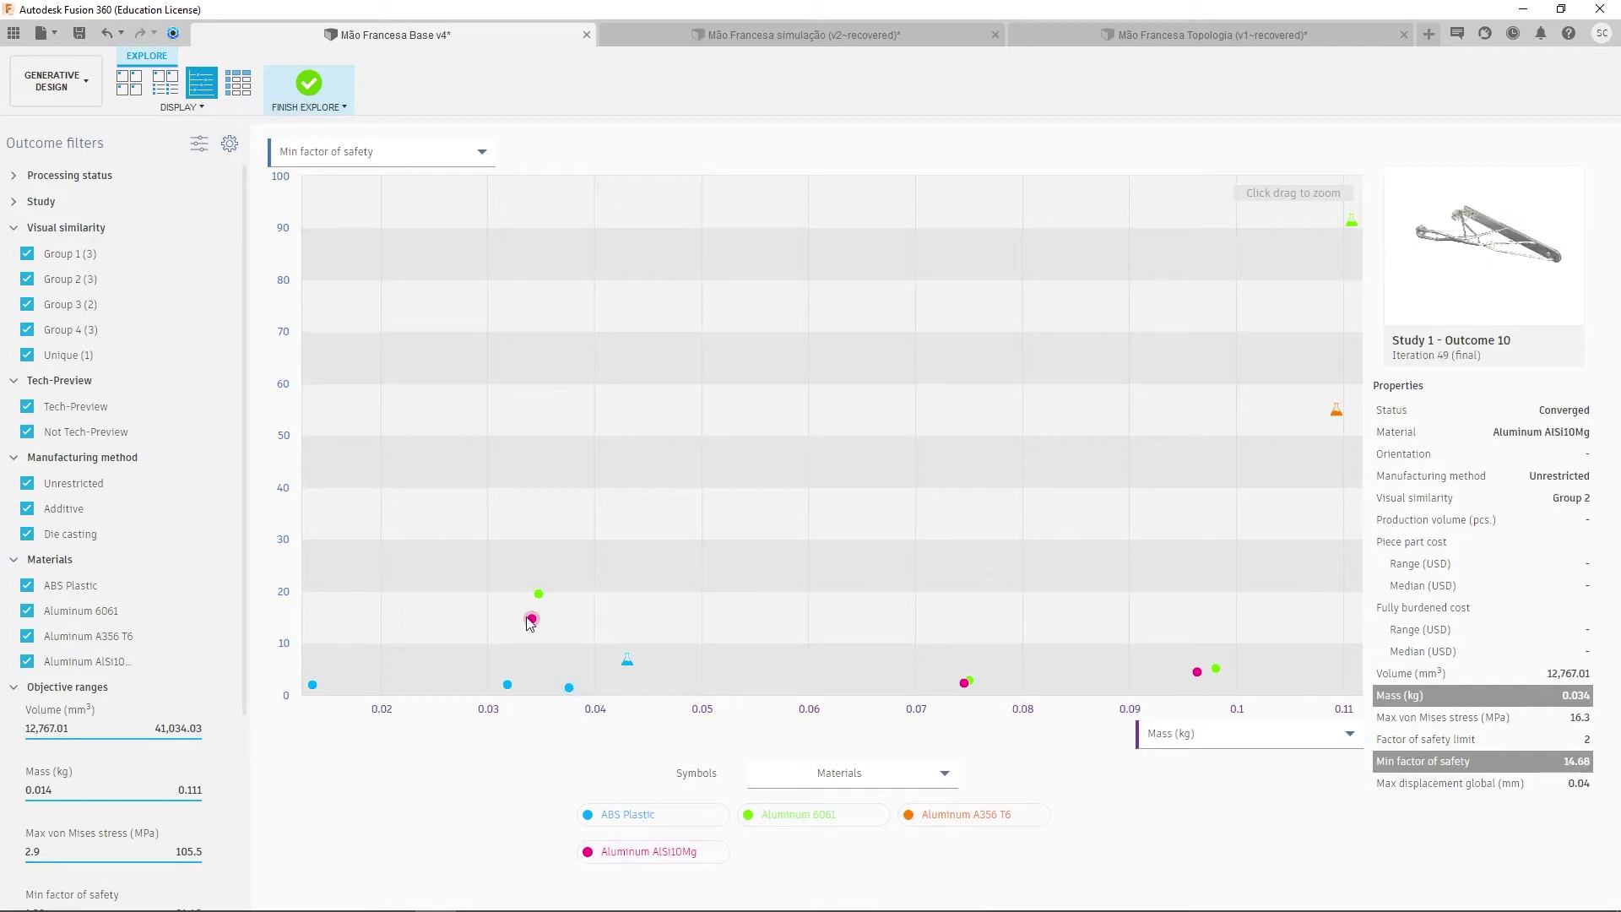
pyautogui.click(627, 658)
pyautogui.click(964, 683)
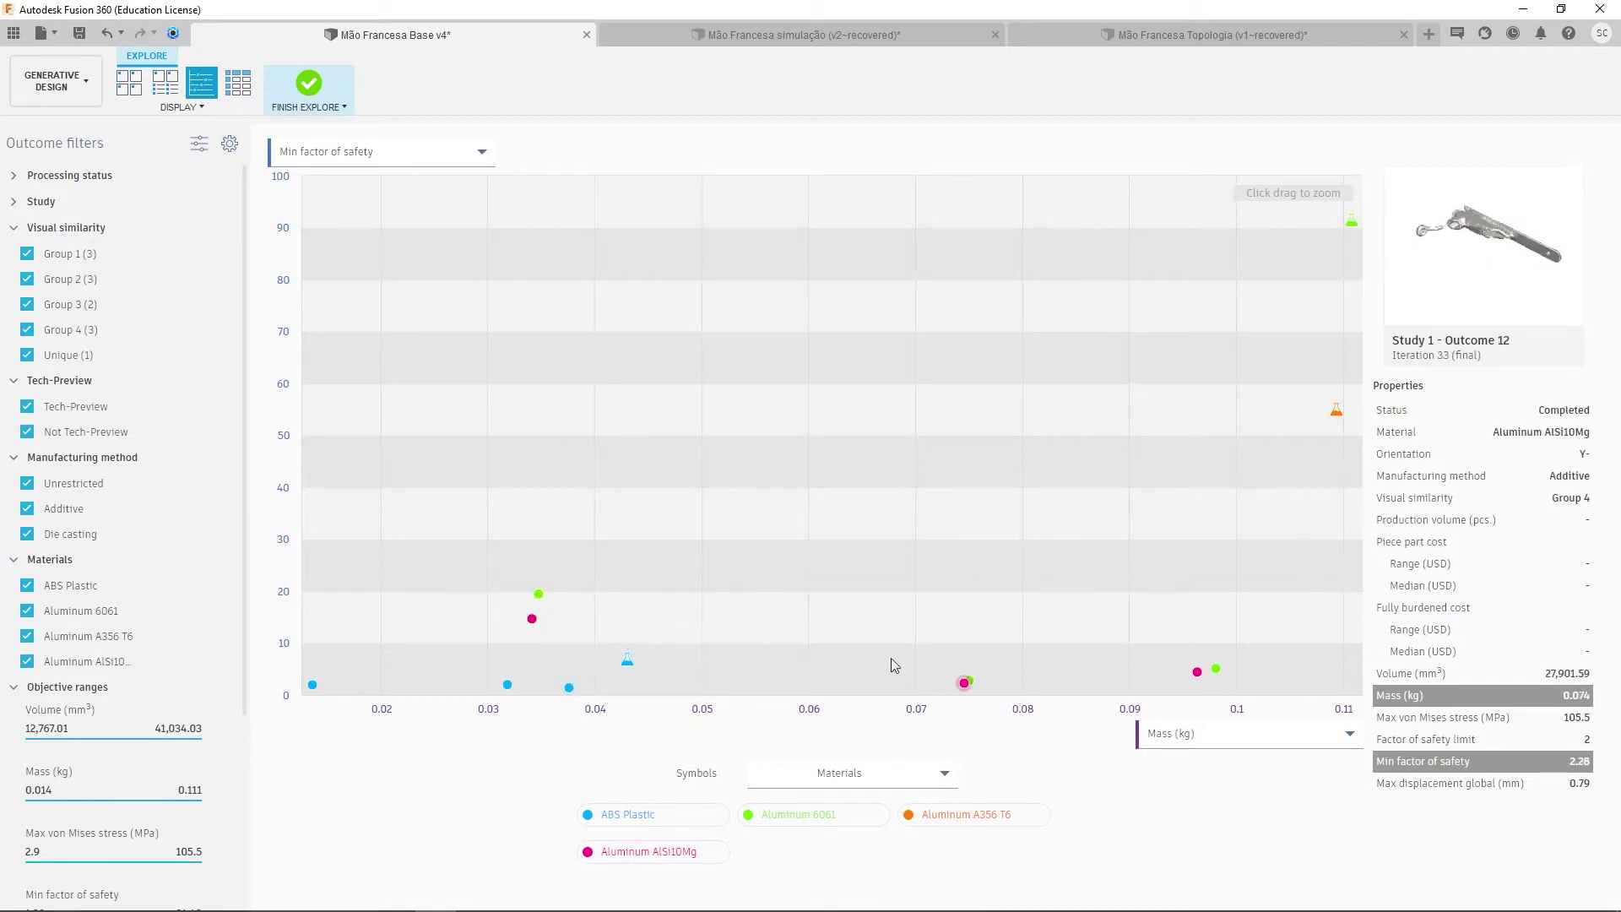
pyautogui.click(1198, 672)
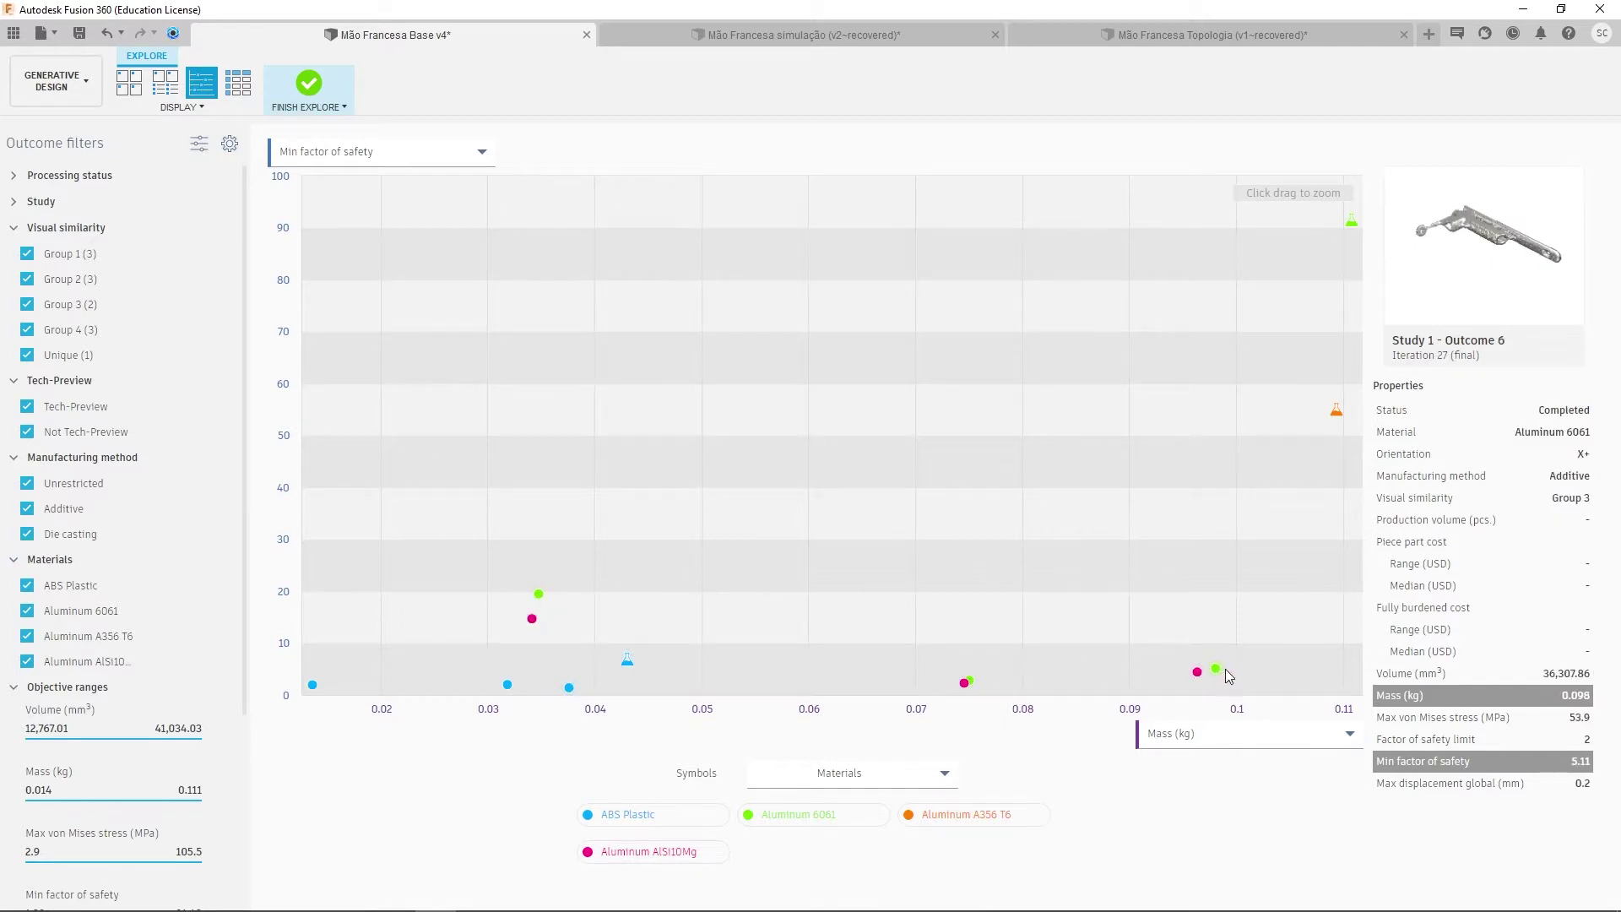
pyautogui.click(1349, 225)
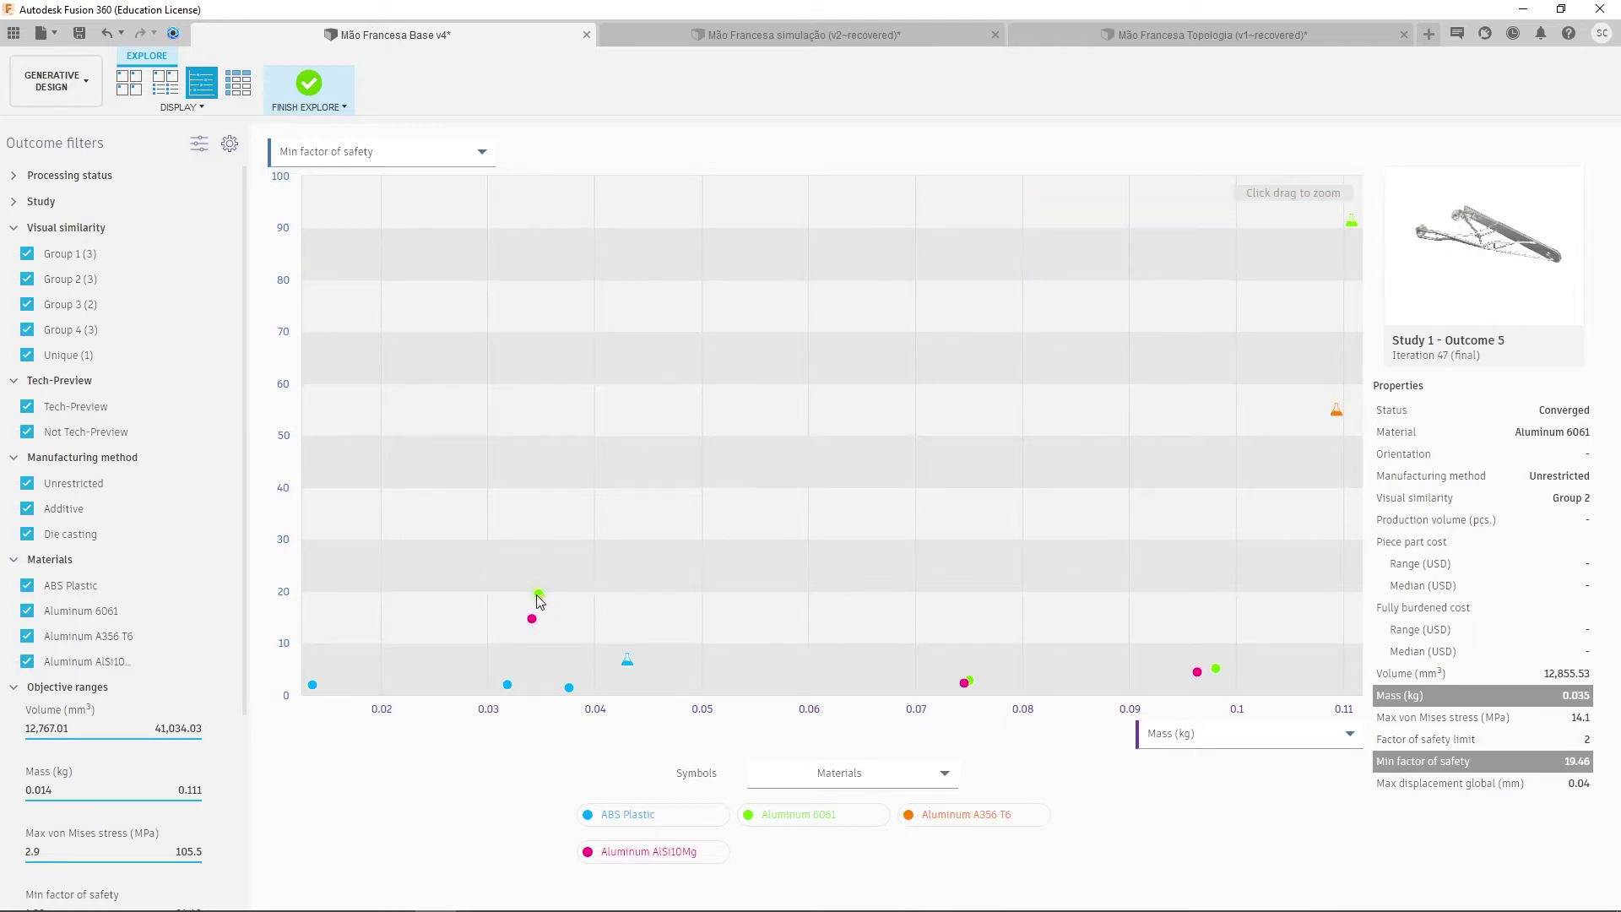
# - Finish exploring, reopen the generative outcomes and list them in a table sorted by recommendation
pyautogui.click(308, 84)
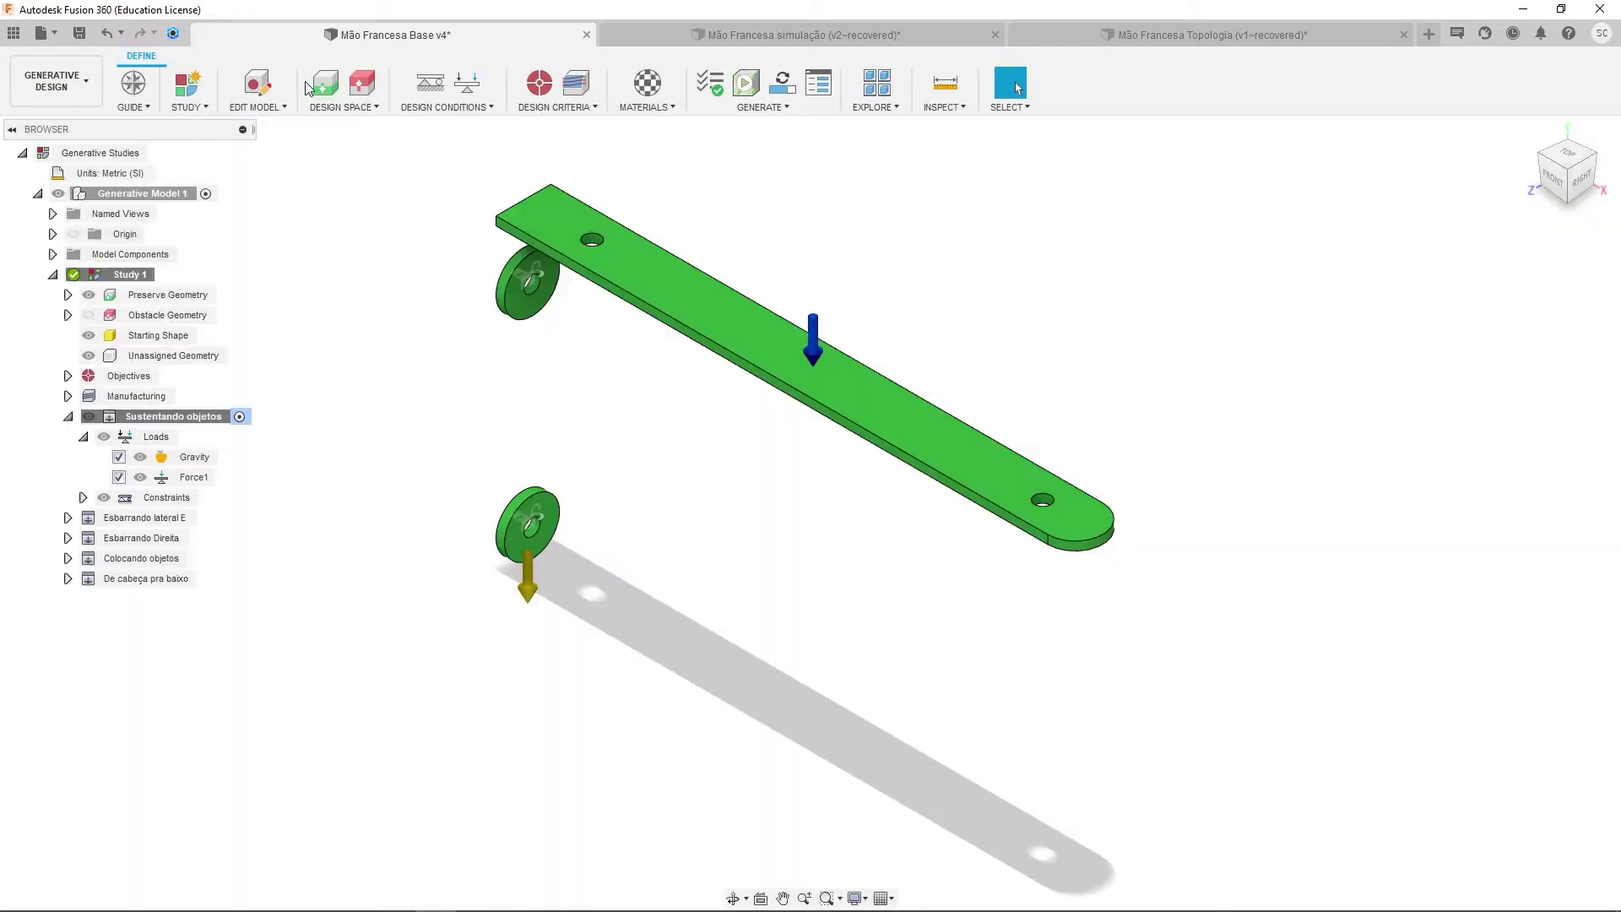
pyautogui.click(891, 76)
pyautogui.click(242, 87)
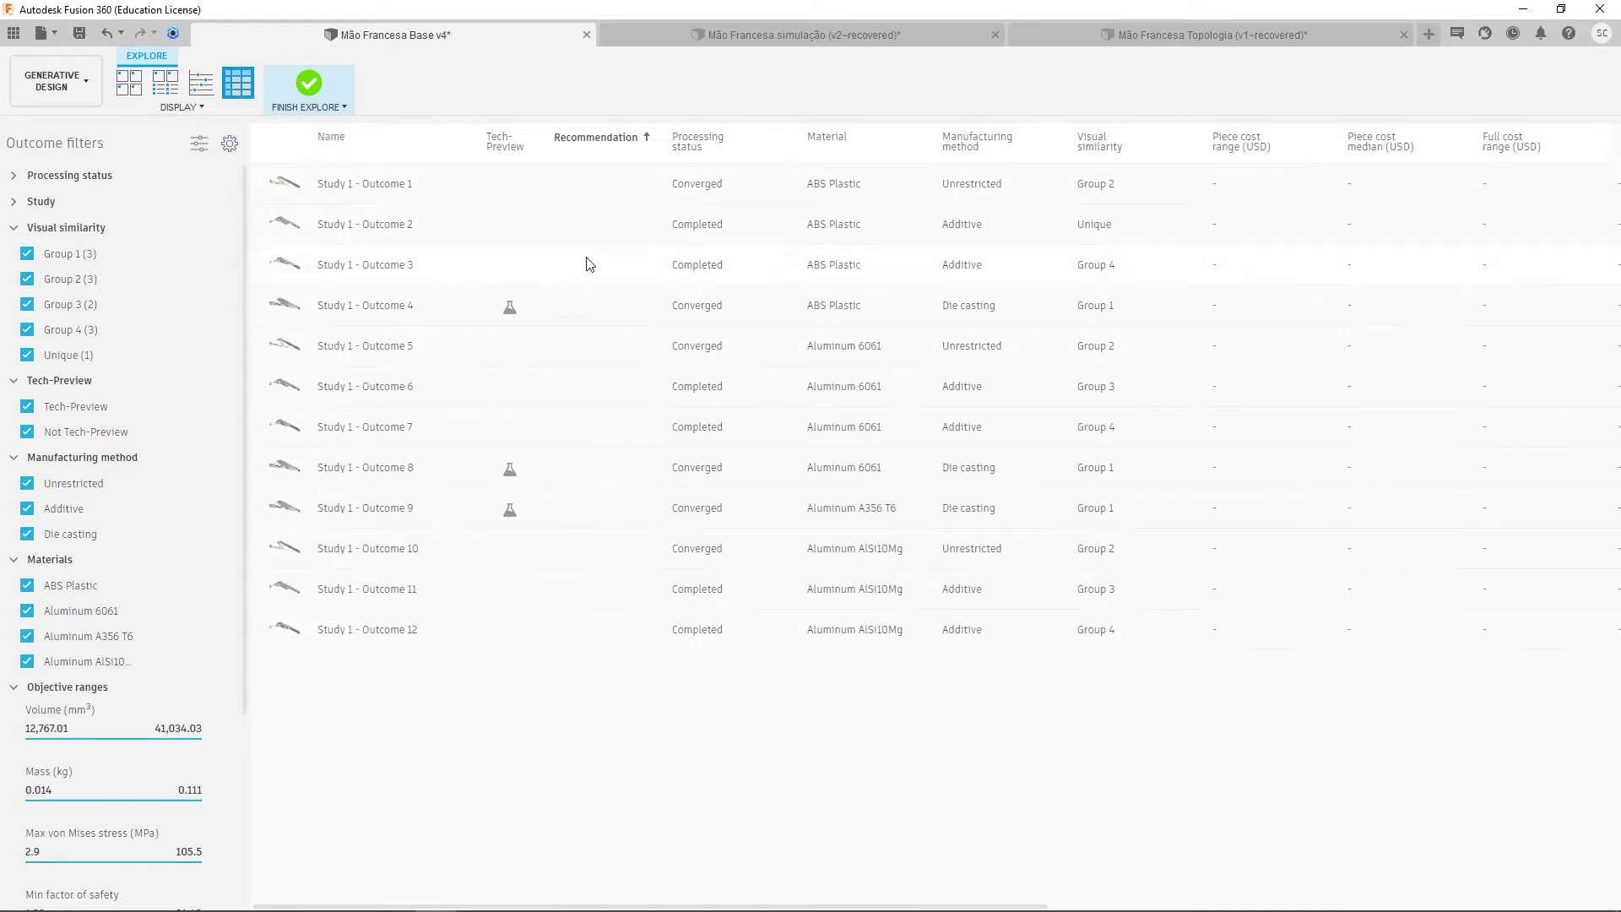
pyautogui.click(626, 140)
pyautogui.click(629, 141)
# - Expand the study and processing status filters and show the outcomes as thumbnails
pyautogui.click(14, 202)
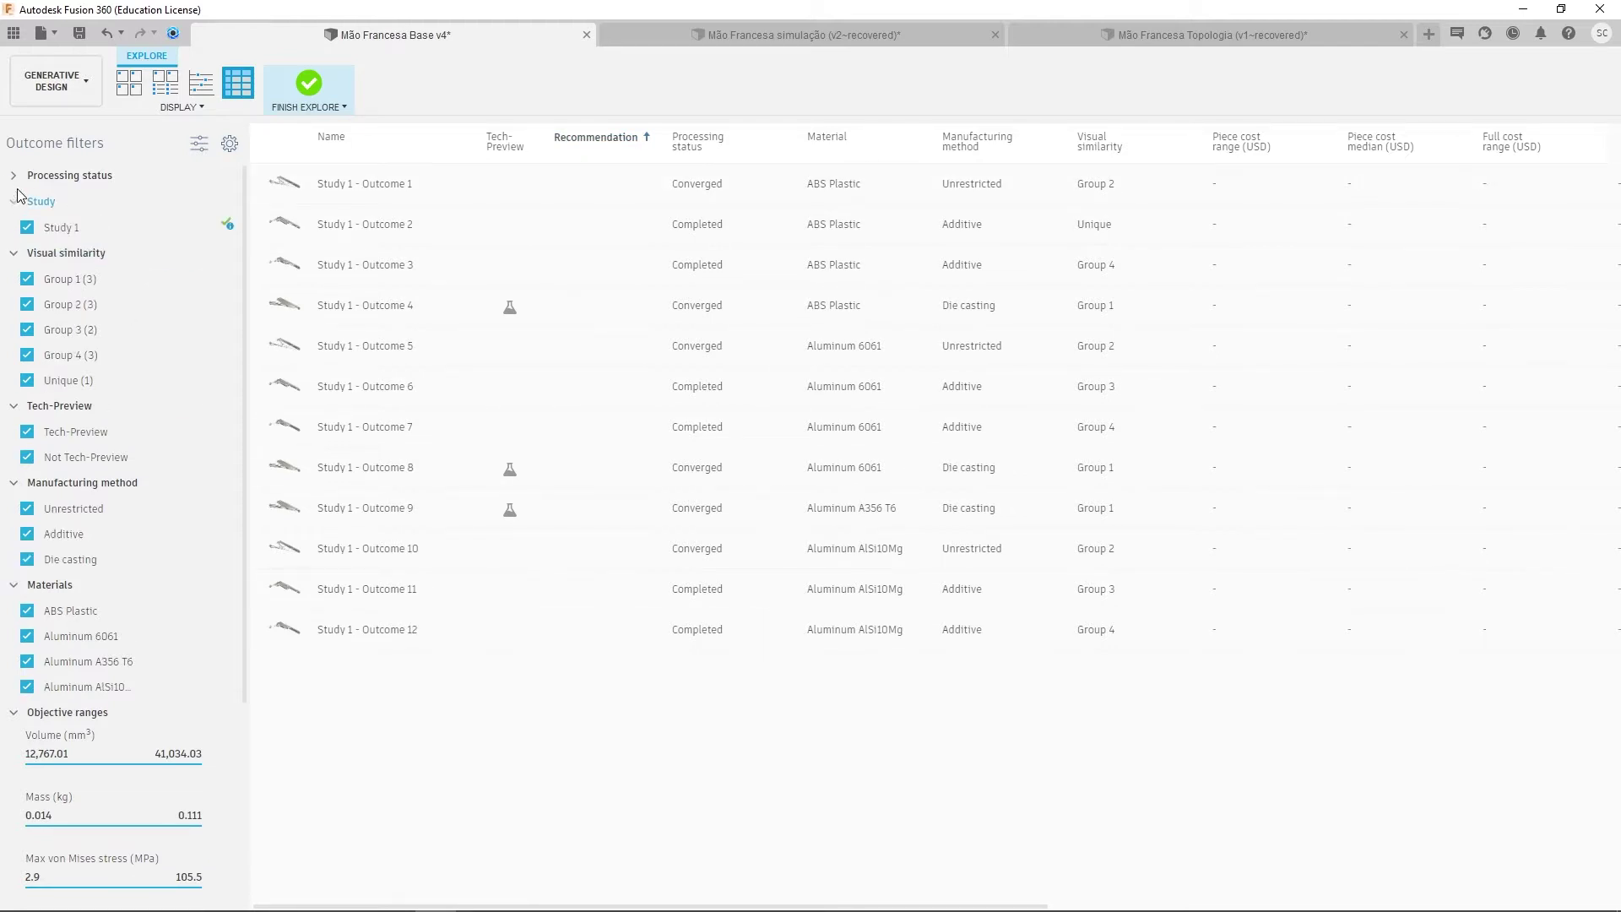
pyautogui.click(13, 175)
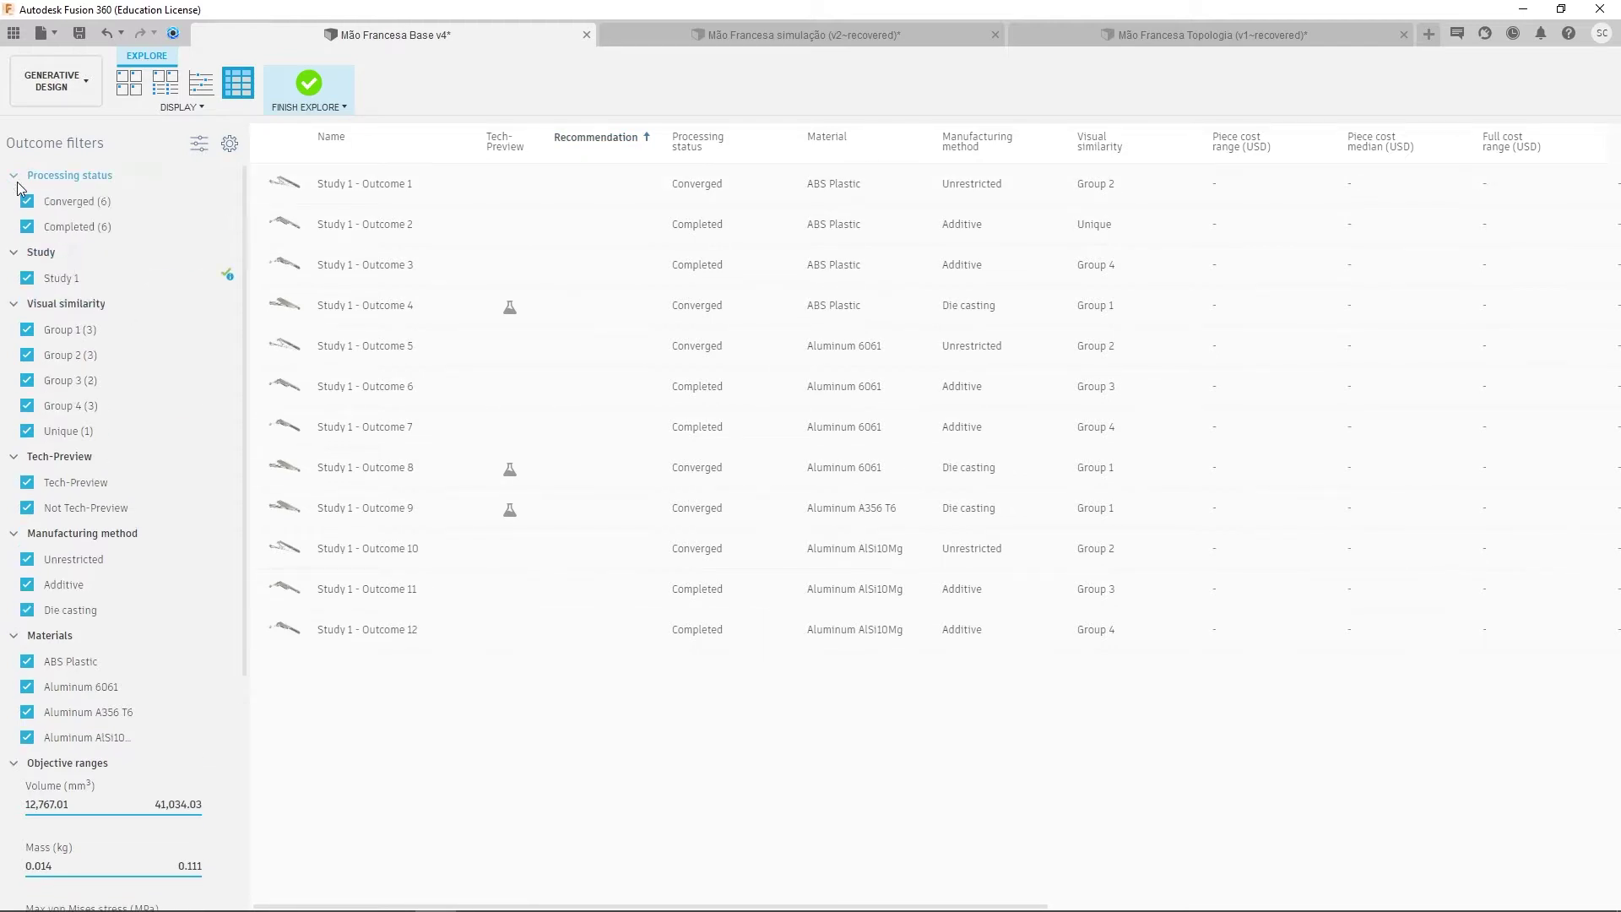
pyautogui.click(125, 87)
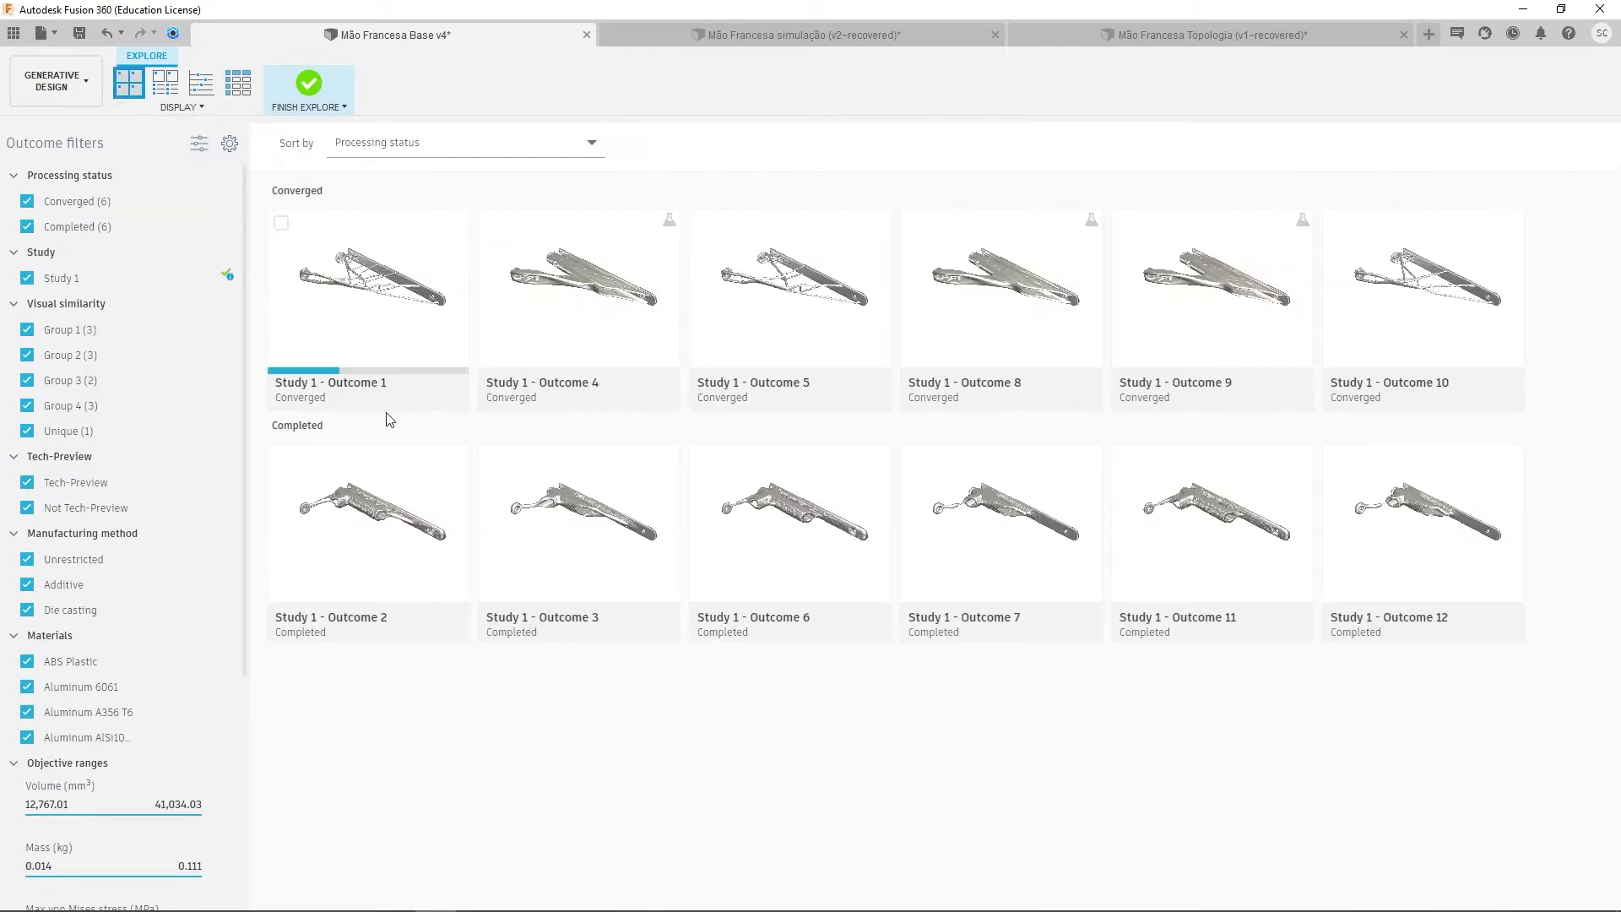
# - Open Outcome 1 and examine its final iteration's design preview from several sides
pyautogui.doubleClick(391, 294)
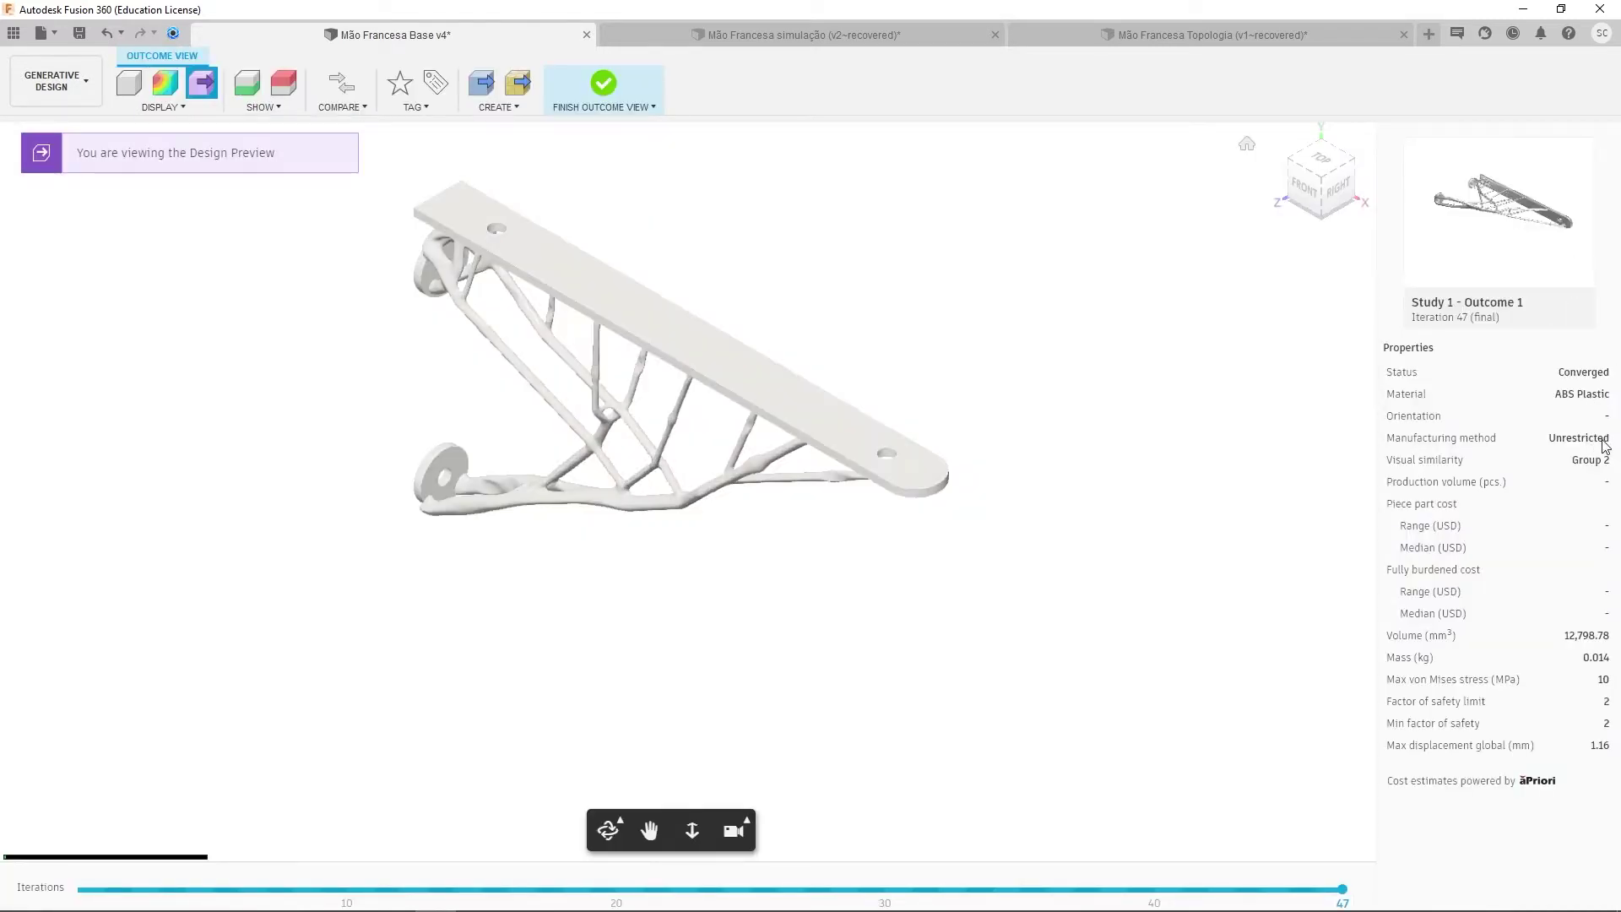
pyautogui.keyDown('shift'); pyautogui.moveTo(945, 565); pyautogui.dragTo(938, 611, button='middle'); pyautogui.keyUp('shift')
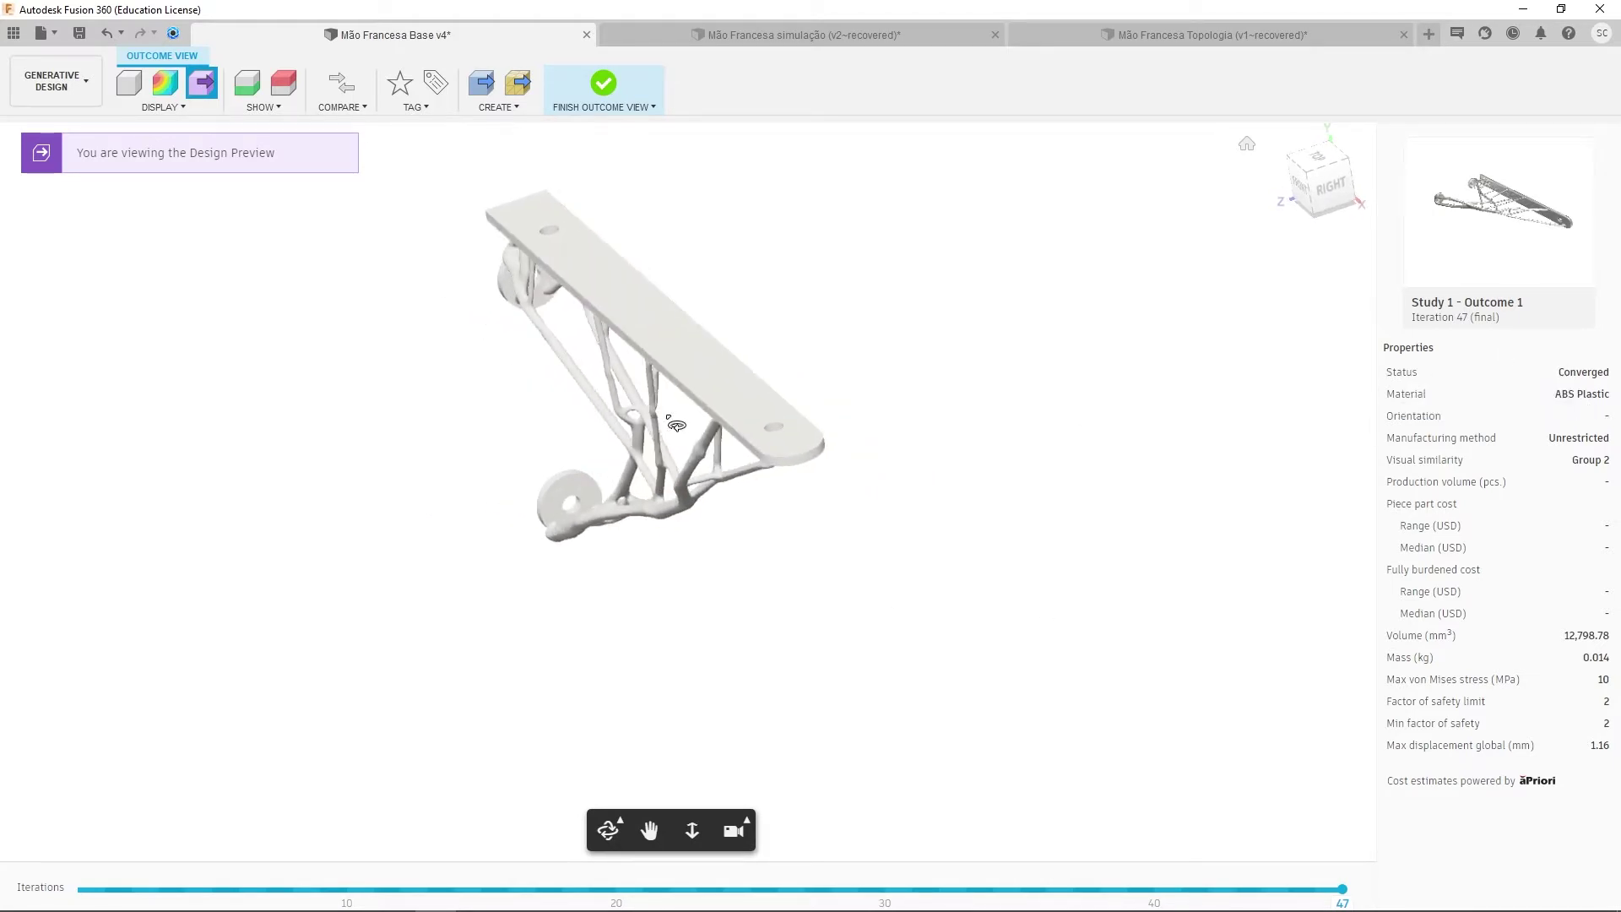
pyautogui.keyDown('shift'); pyautogui.moveTo(753, 535); pyautogui.dragTo(880, 410, button='middle'); pyautogui.keyUp('shift')
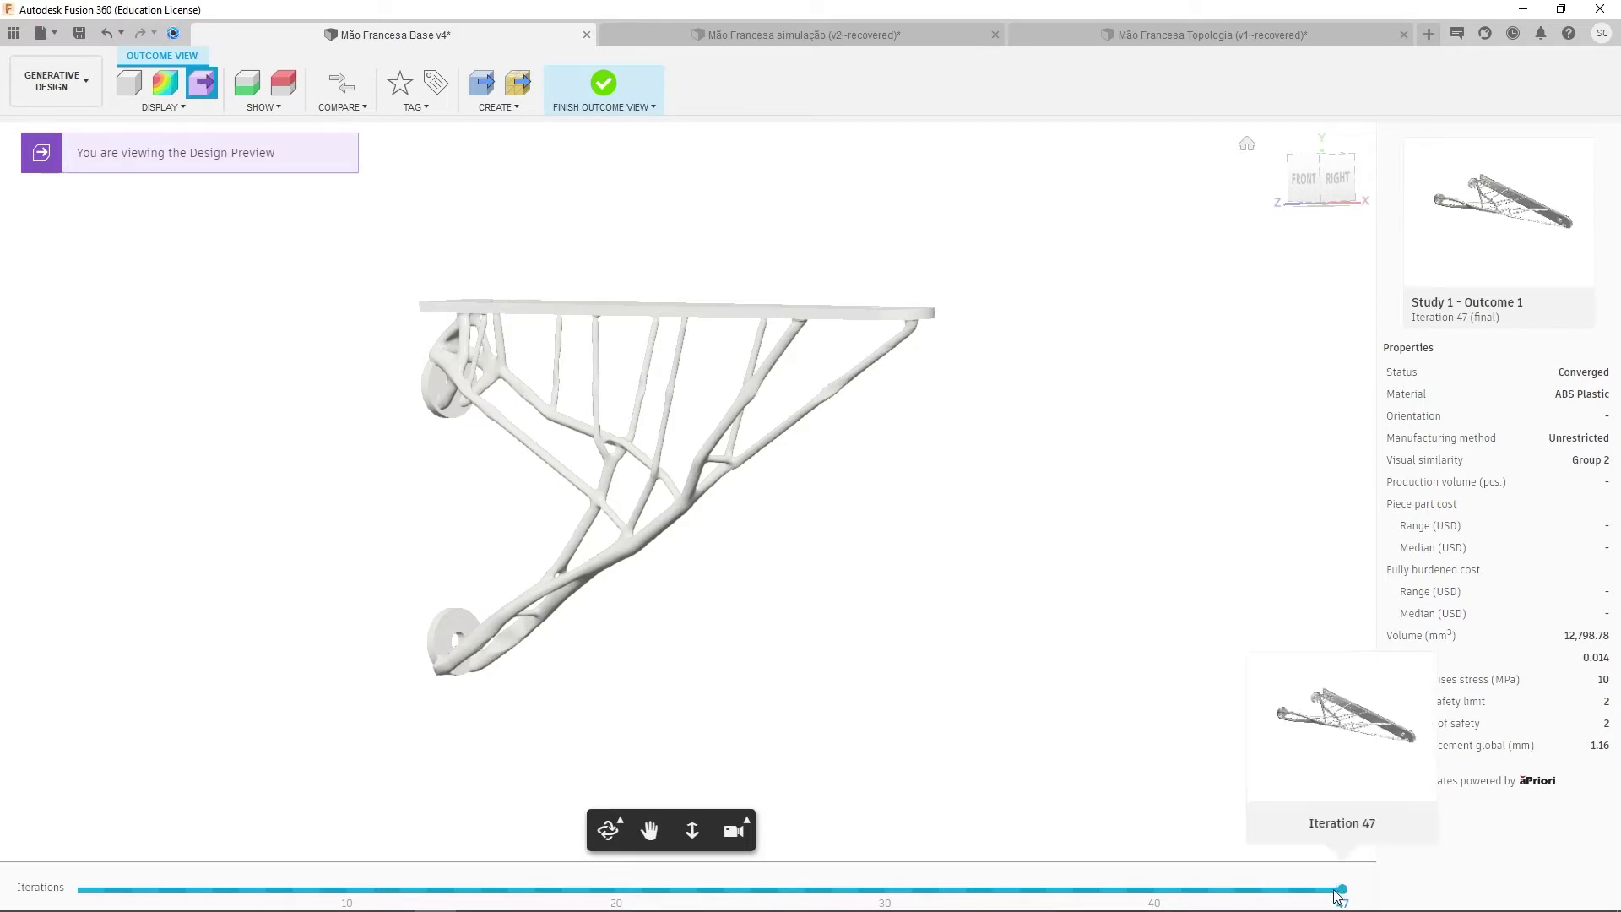
# - Step back through Outcome 1's iterations as far as 38, return to Iteration 42 and examine its shape
pyautogui.moveTo(1343, 891); pyautogui.dragTo(1212, 888)
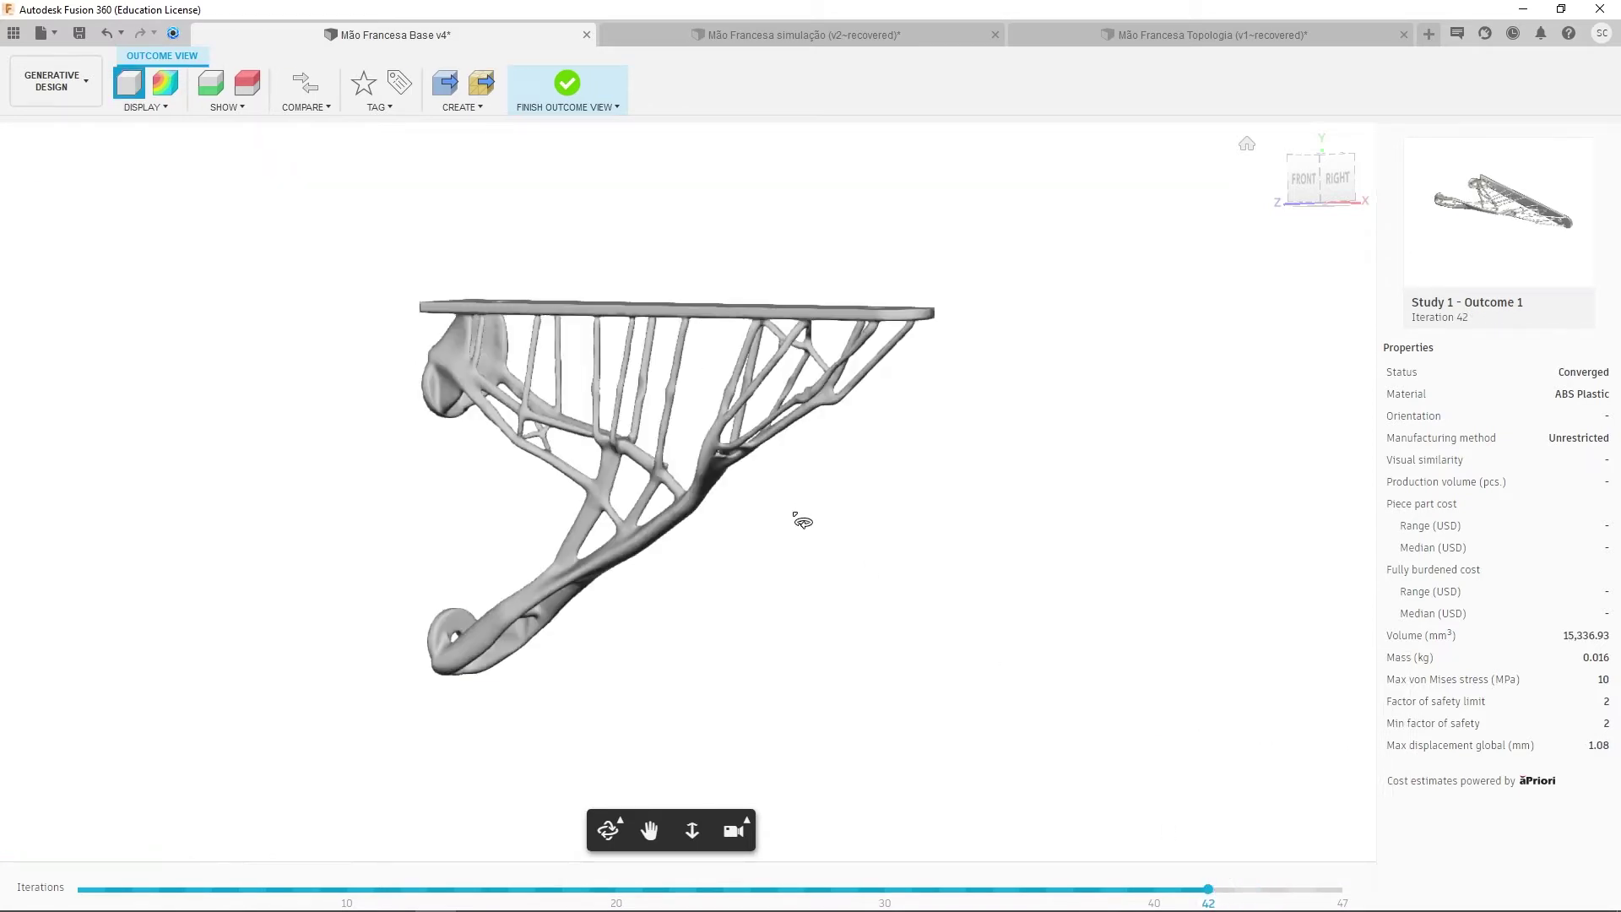
pyautogui.moveTo(802, 522)
pyautogui.mouseDown()
pyautogui.moveTo(438, 543)
pyautogui.moveTo(727, 506)
pyautogui.moveTo(1075, 535)
pyautogui.moveTo(453, 515)
pyautogui.moveTo(818, 506)
pyautogui.mouseUp()
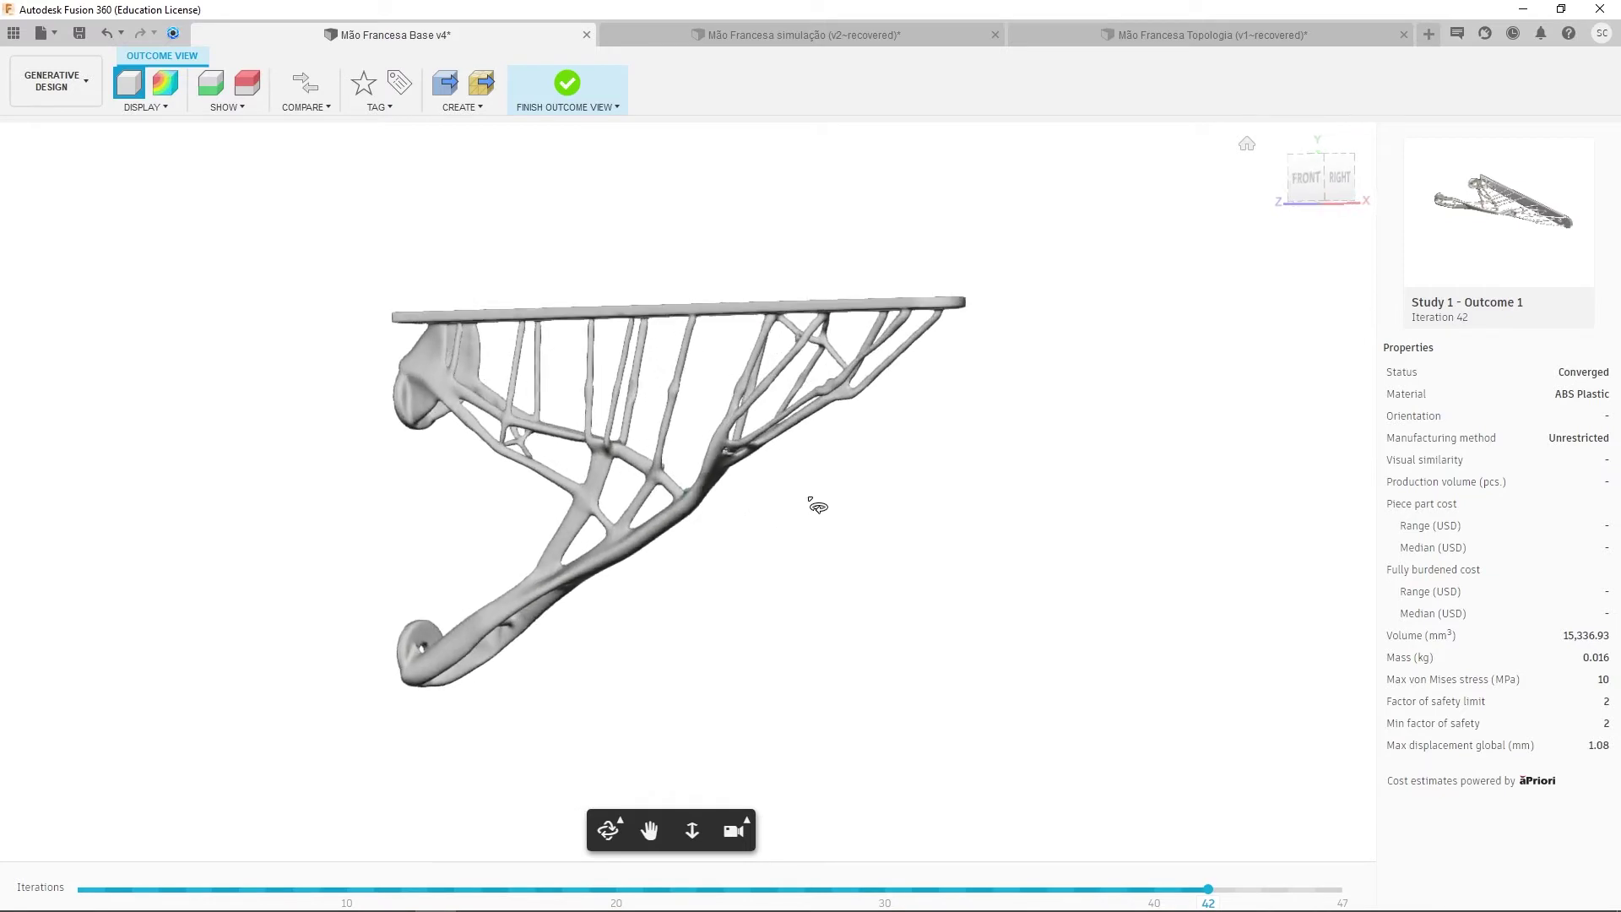
pyautogui.moveTo(1209, 893); pyautogui.dragTo(1102, 892)
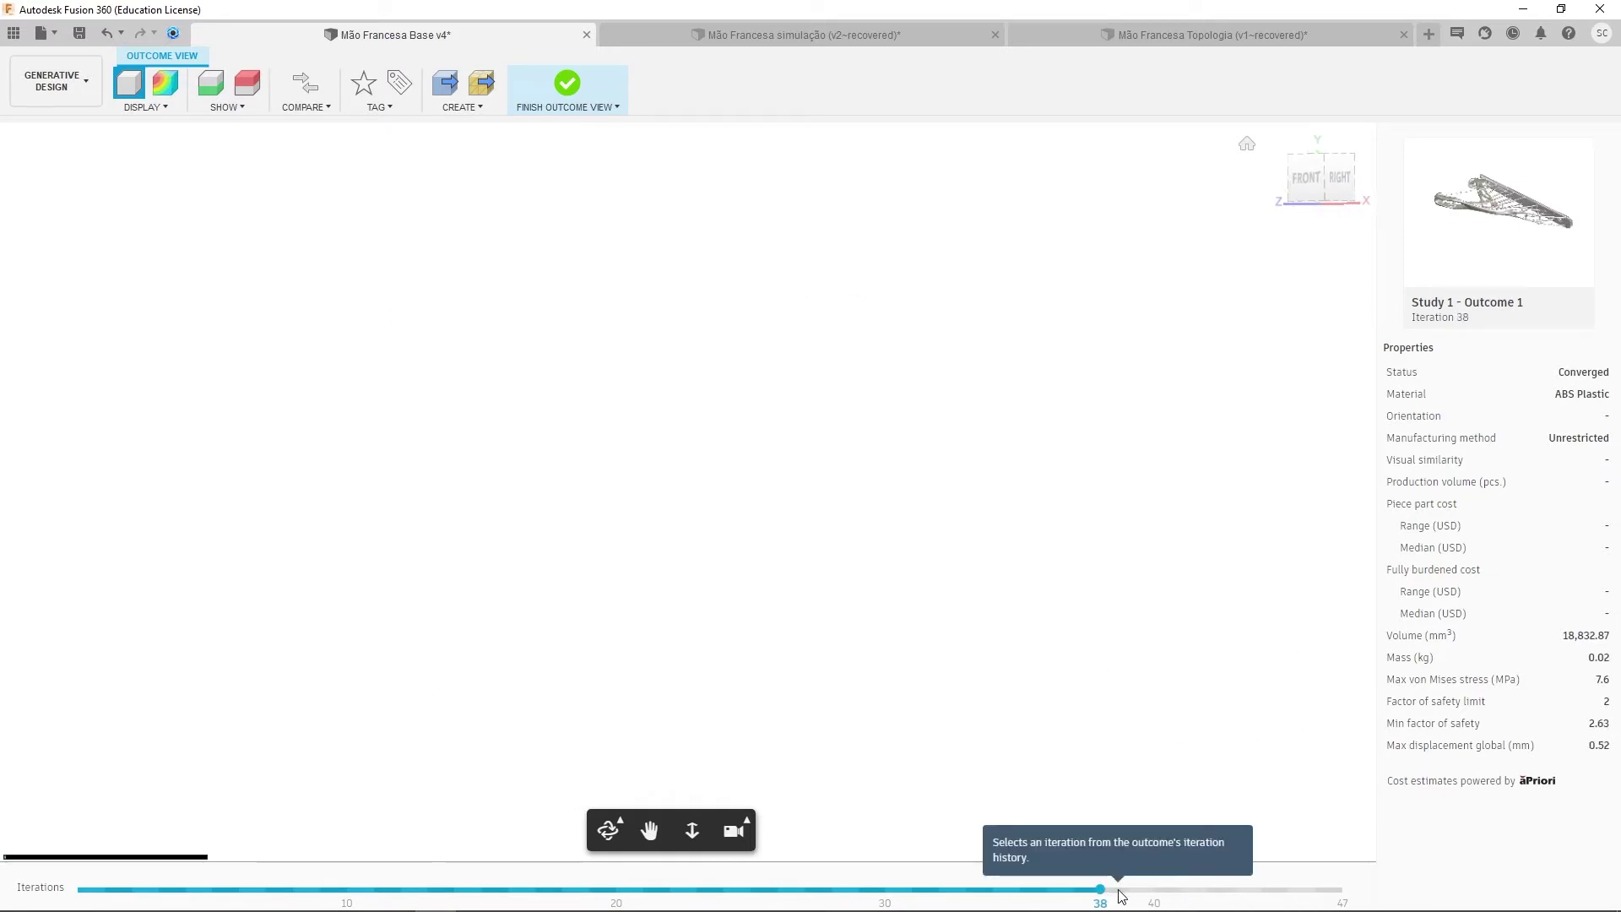
pyautogui.click(1125, 890)
pyautogui.click(1141, 892)
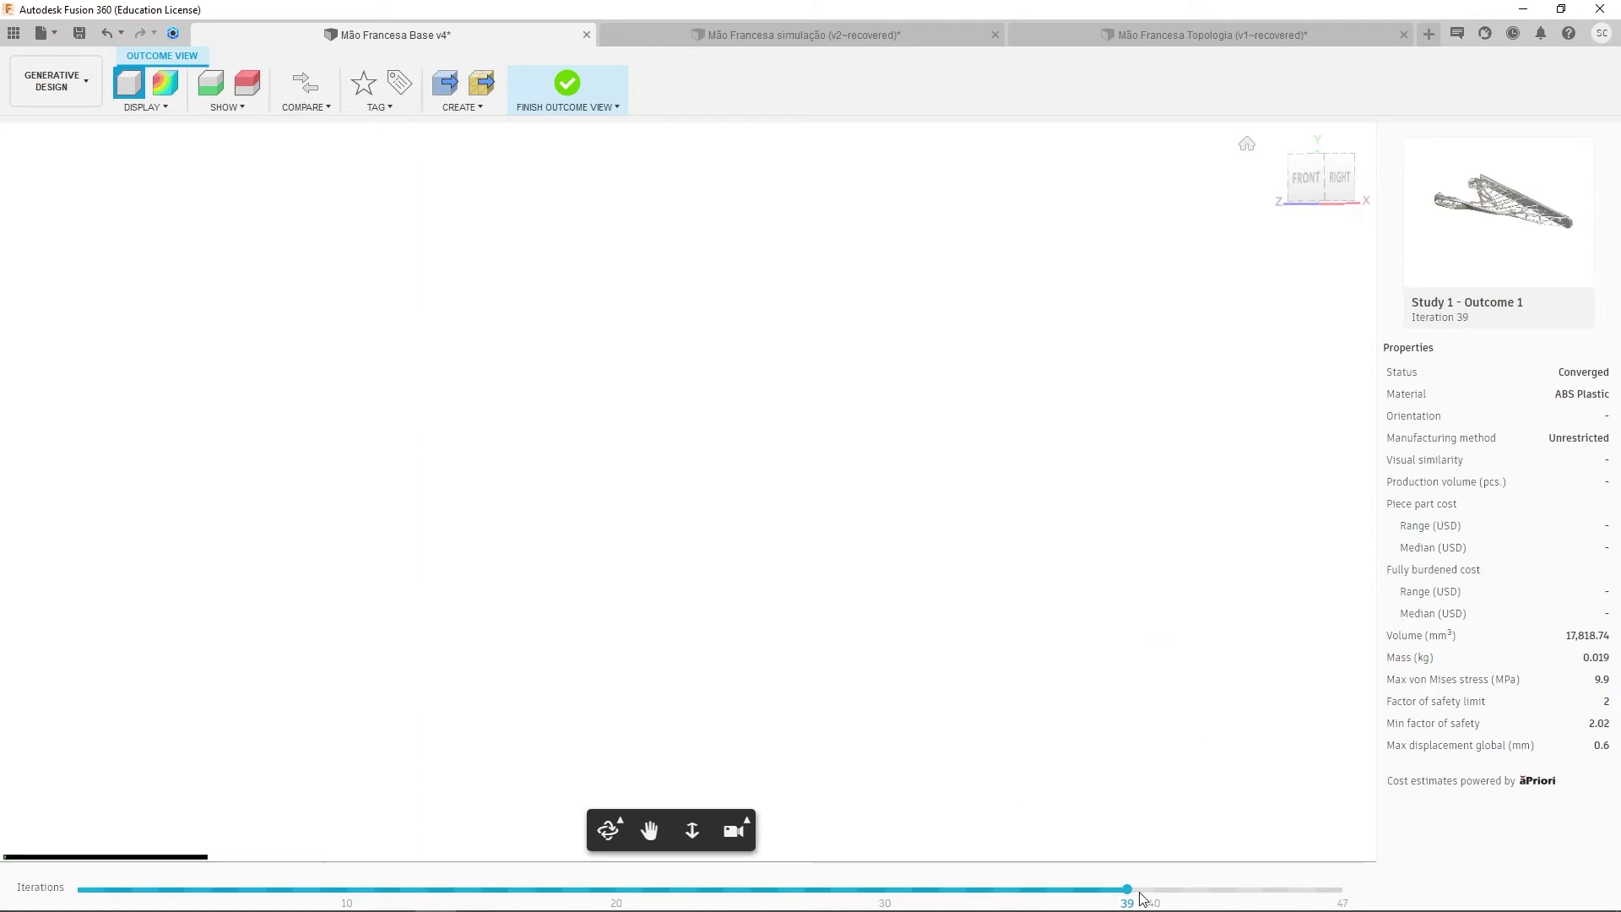
pyautogui.click(1176, 892)
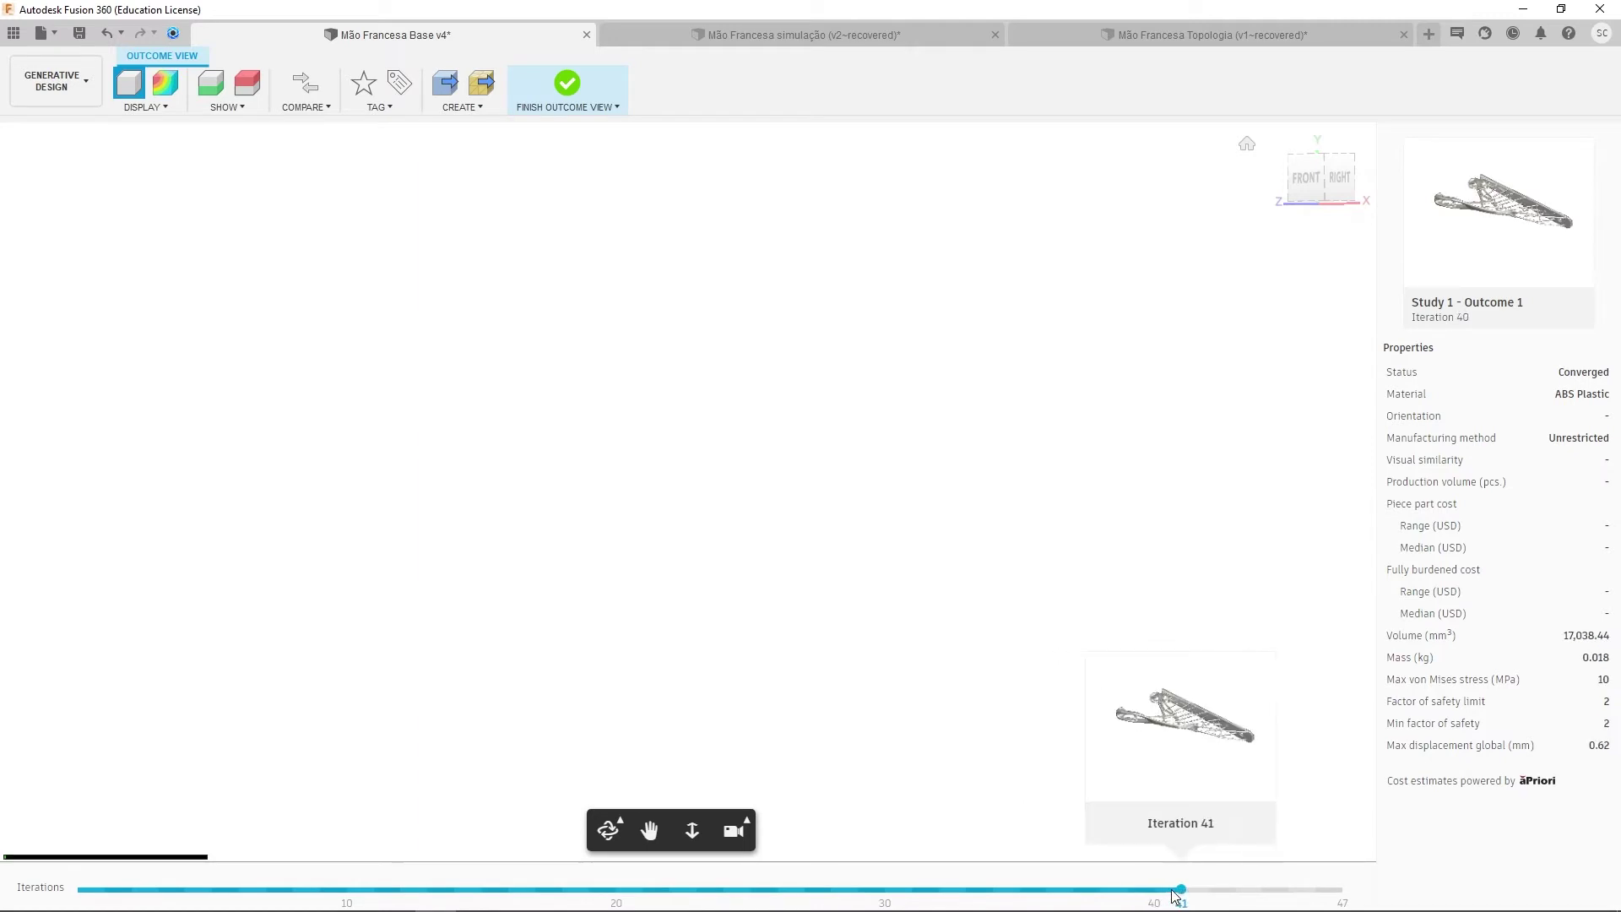
pyautogui.click(1208, 892)
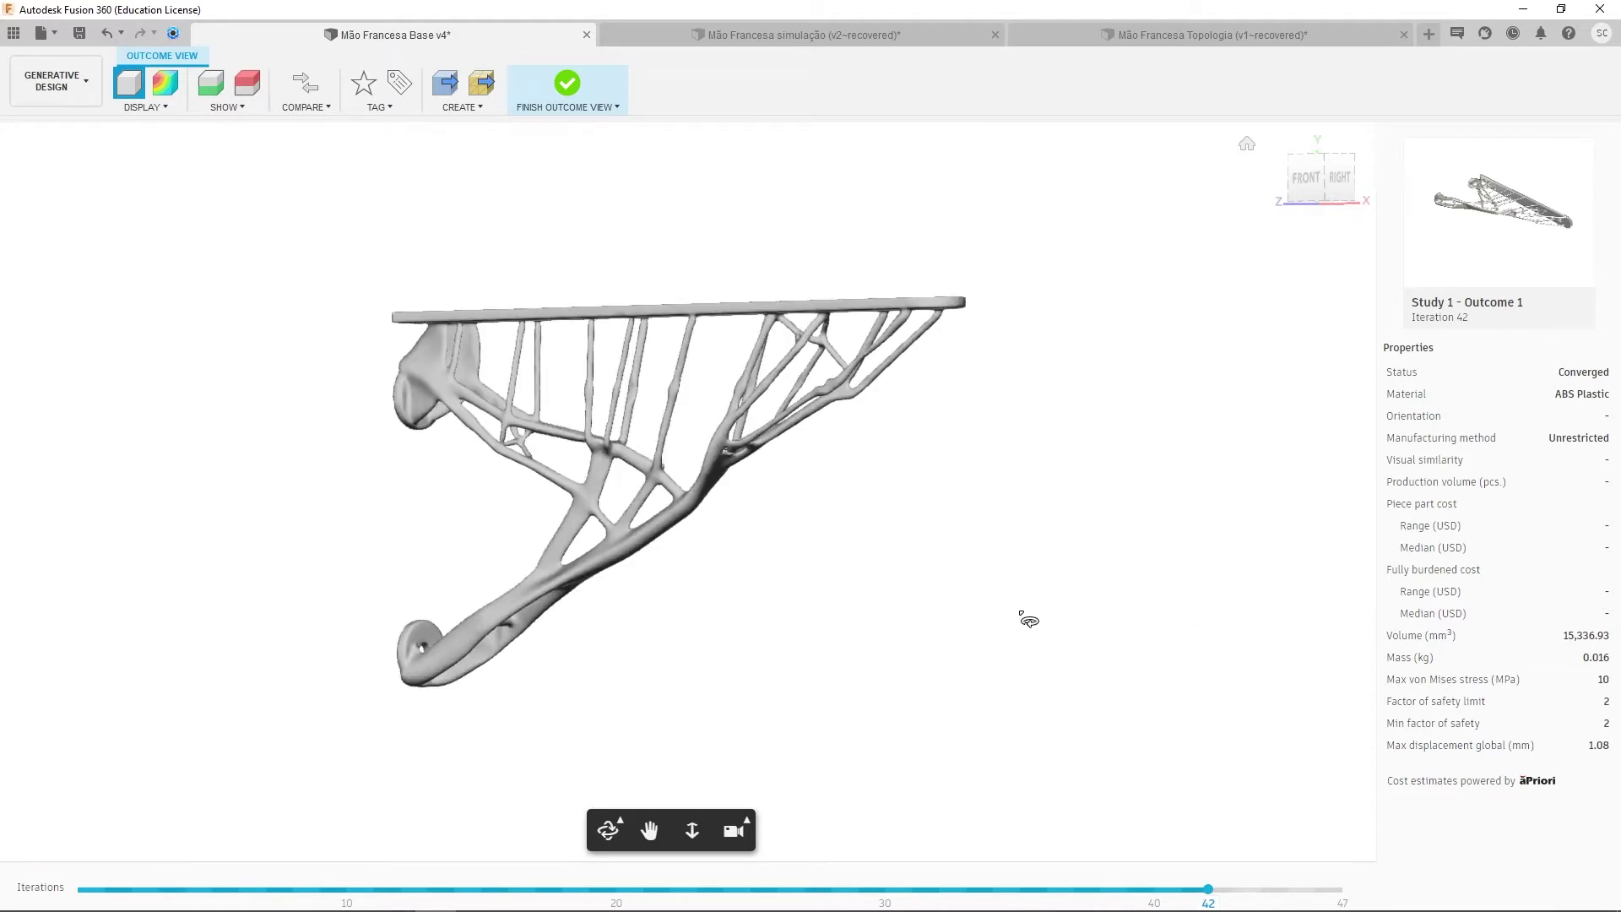
pyautogui.moveTo(1028, 621); pyautogui.dragTo(667, 447)
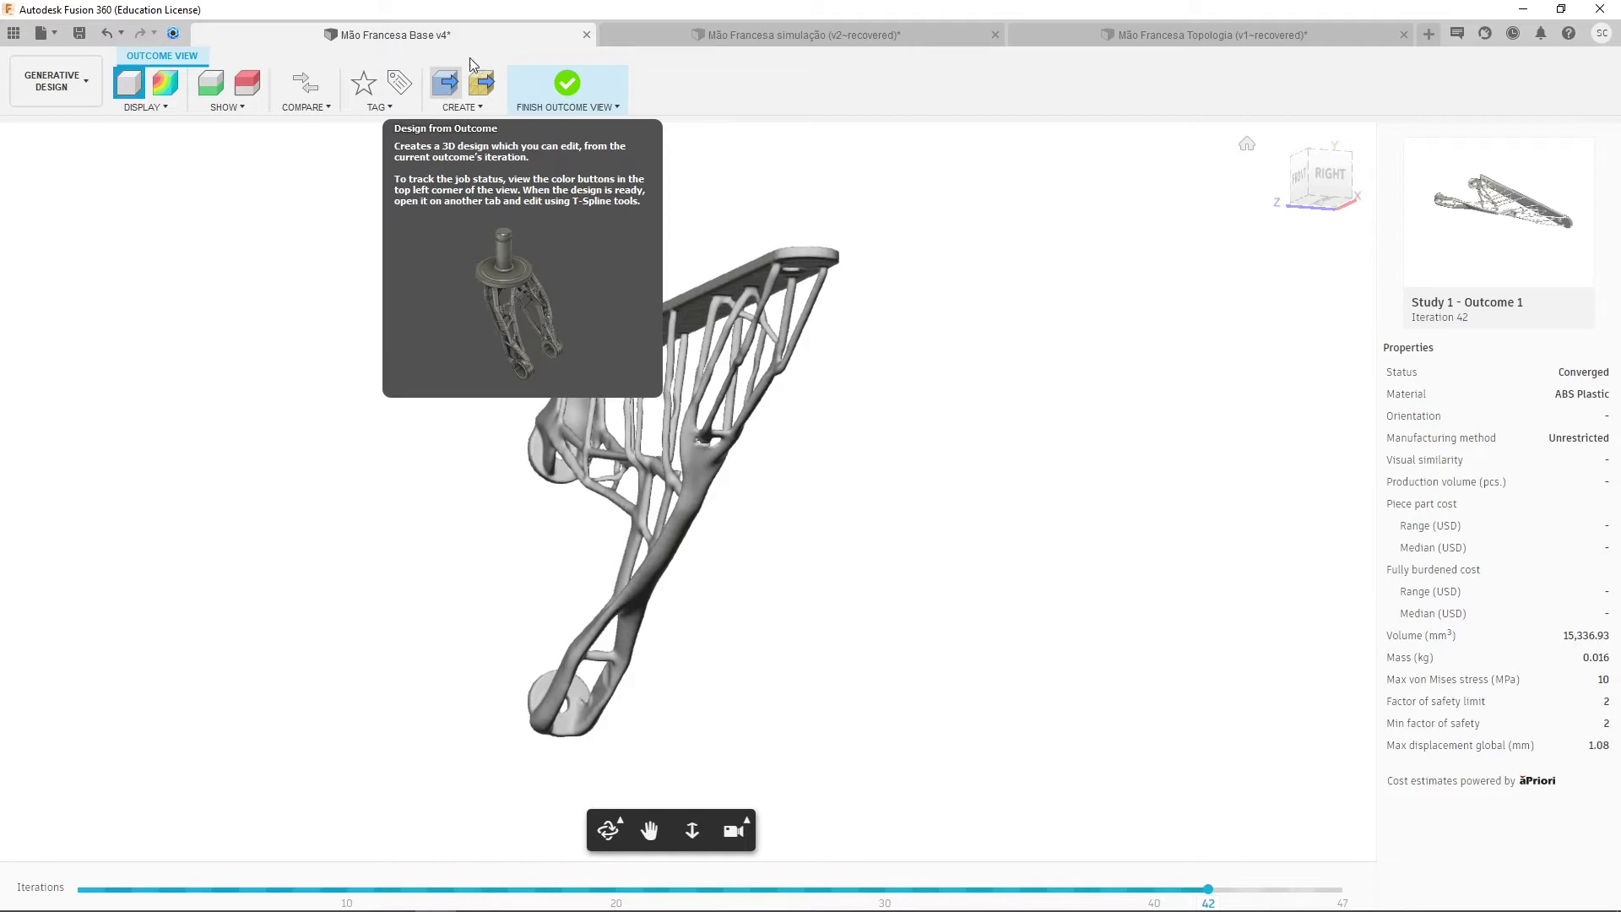
pyautogui.moveTo(534, 257)
pyautogui.mouseDown()
pyautogui.moveTo(560, 279)
pyautogui.moveTo(583, 267)
pyautogui.moveTo(534, 262)
pyautogui.moveTo(543, 276)
pyautogui.mouseUp()
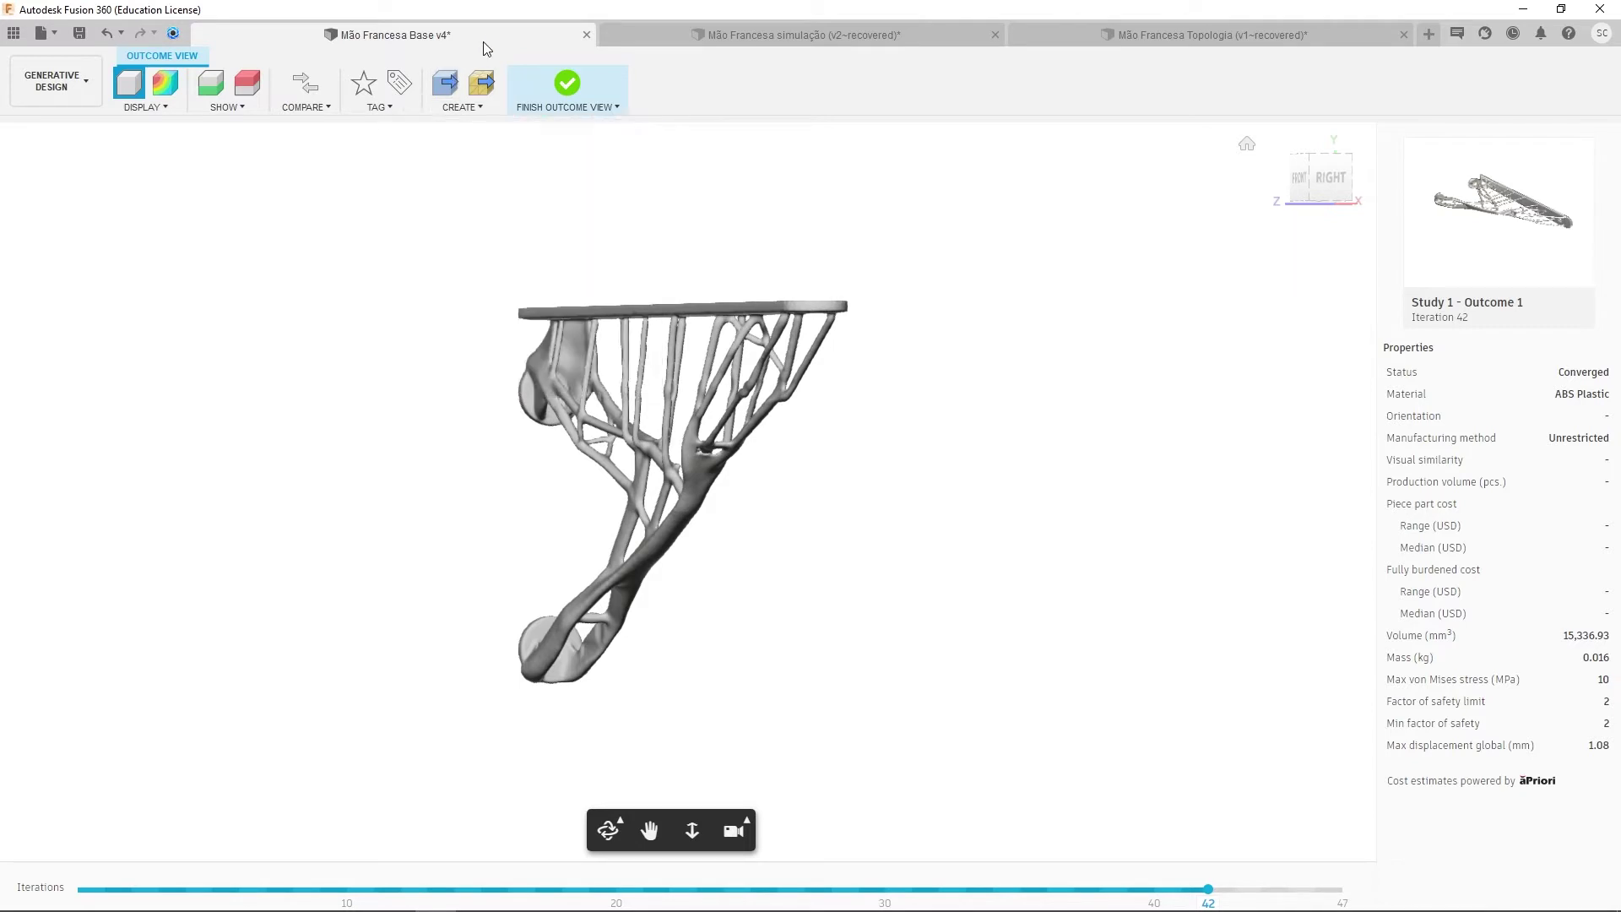
# - Create a design from Iteration 42 of Outcome 1
pyautogui.click(444, 88)
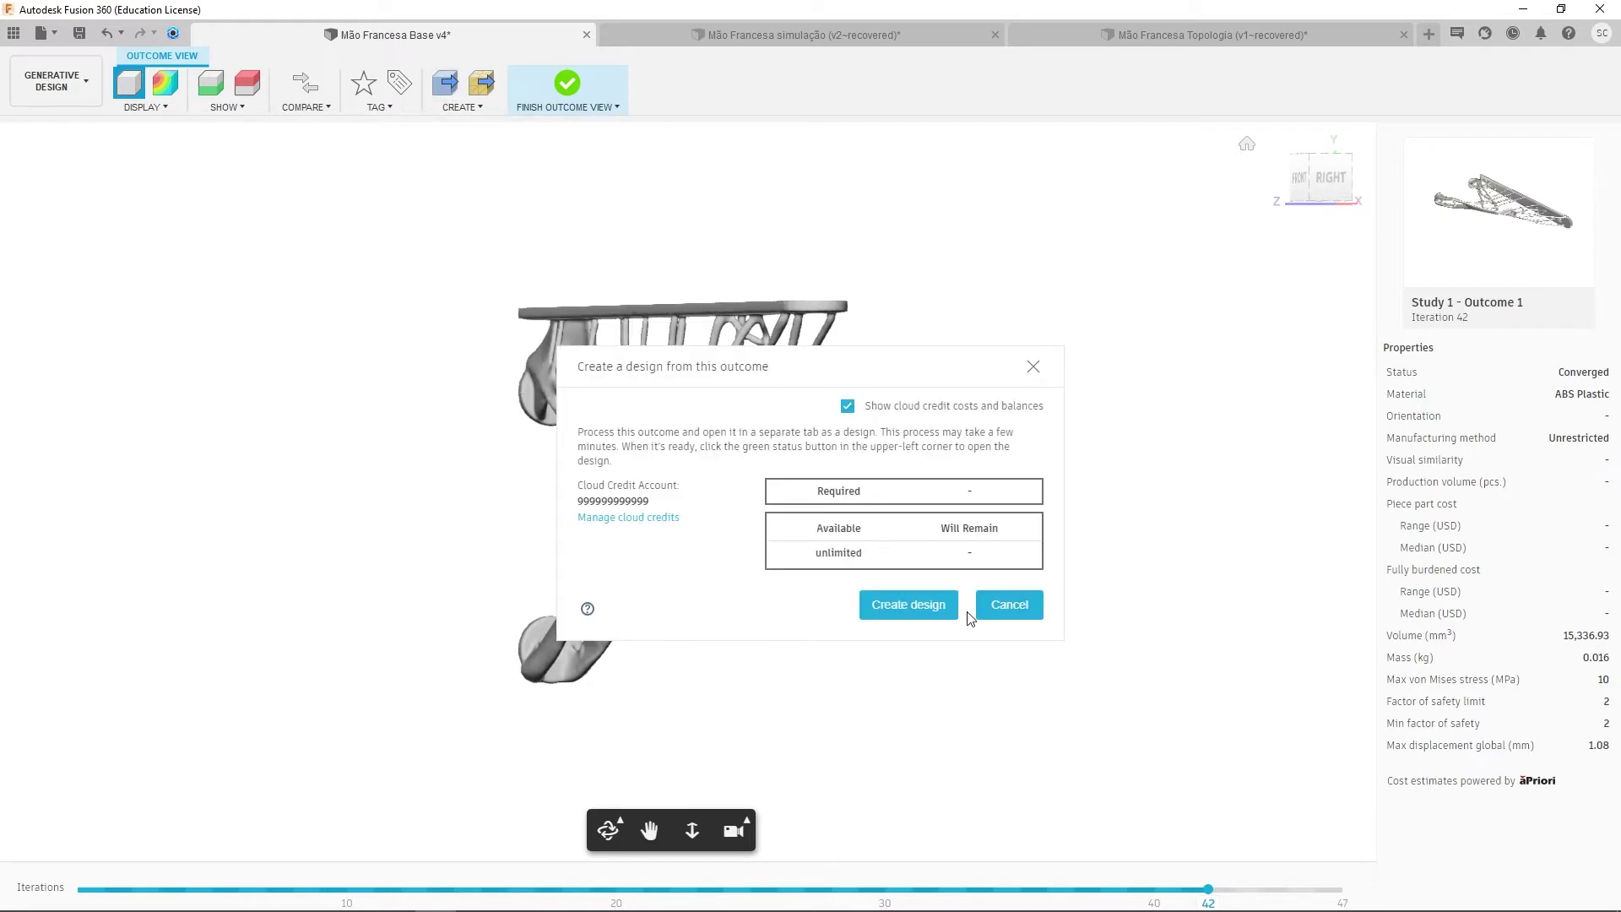
pyautogui.click(942, 605)
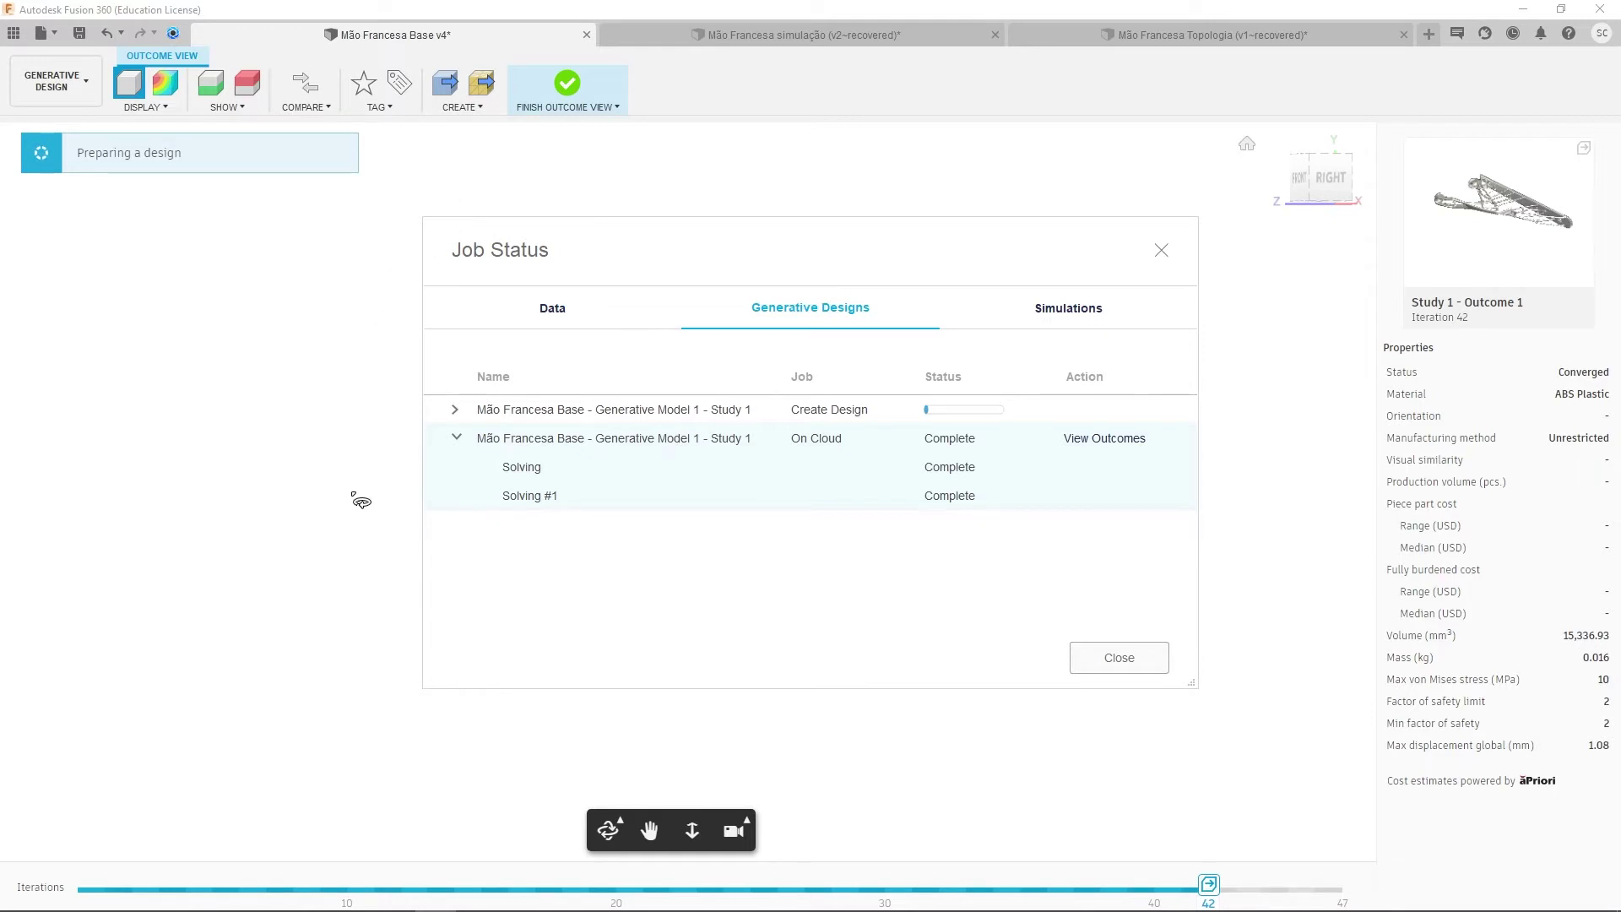
pyautogui.moveTo(1165, 894)
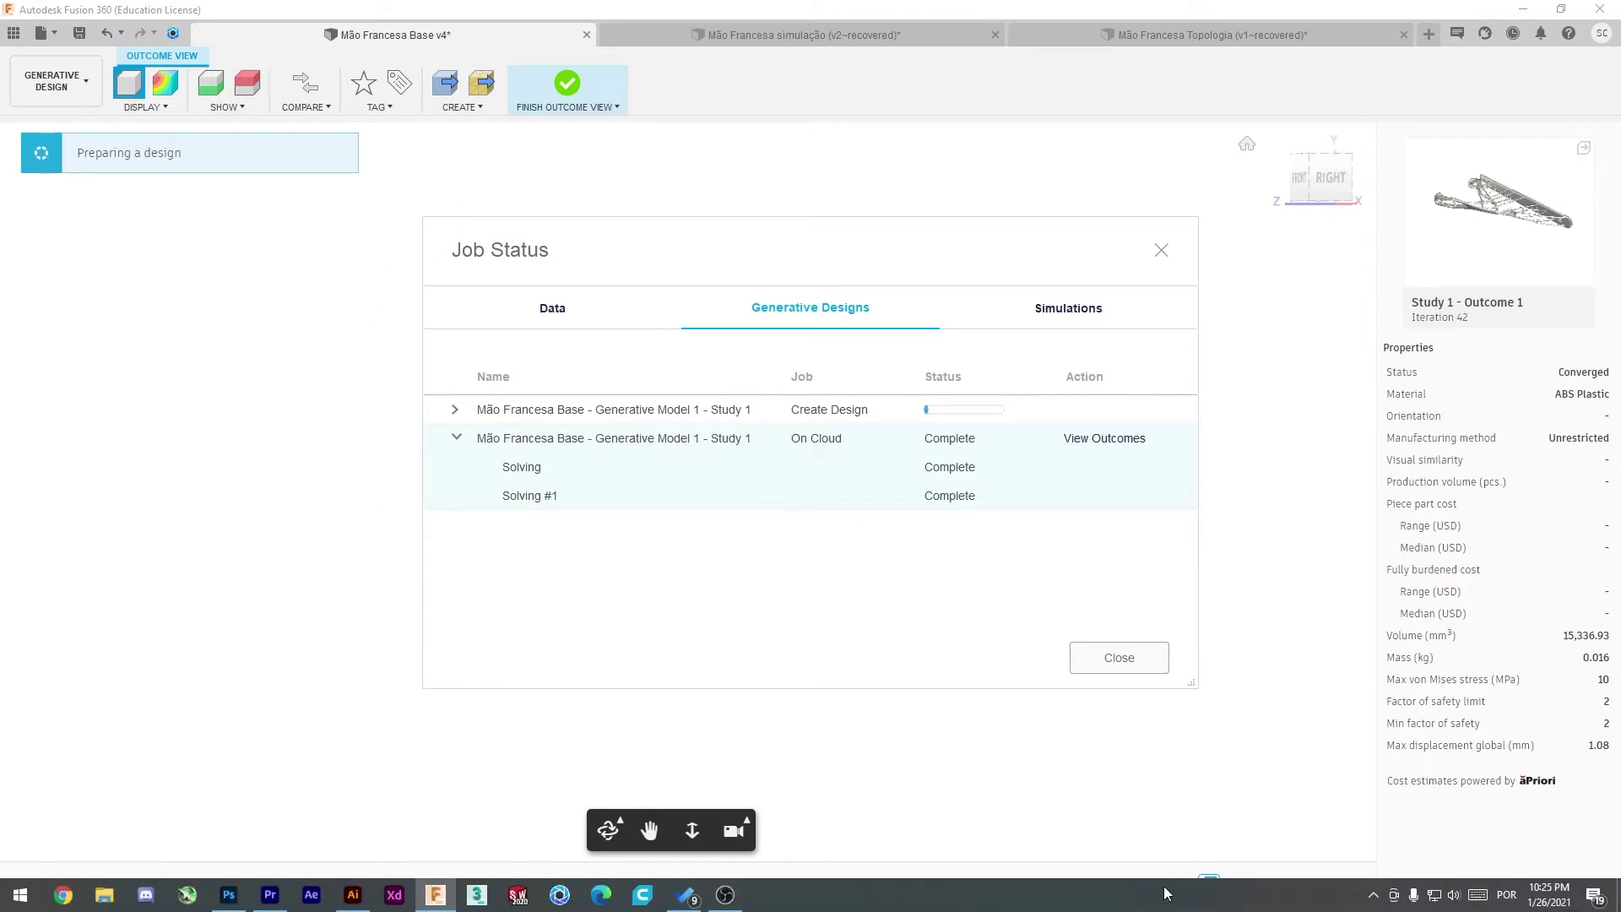
pyautogui.click(725, 895)
pyautogui.click(991, 716)
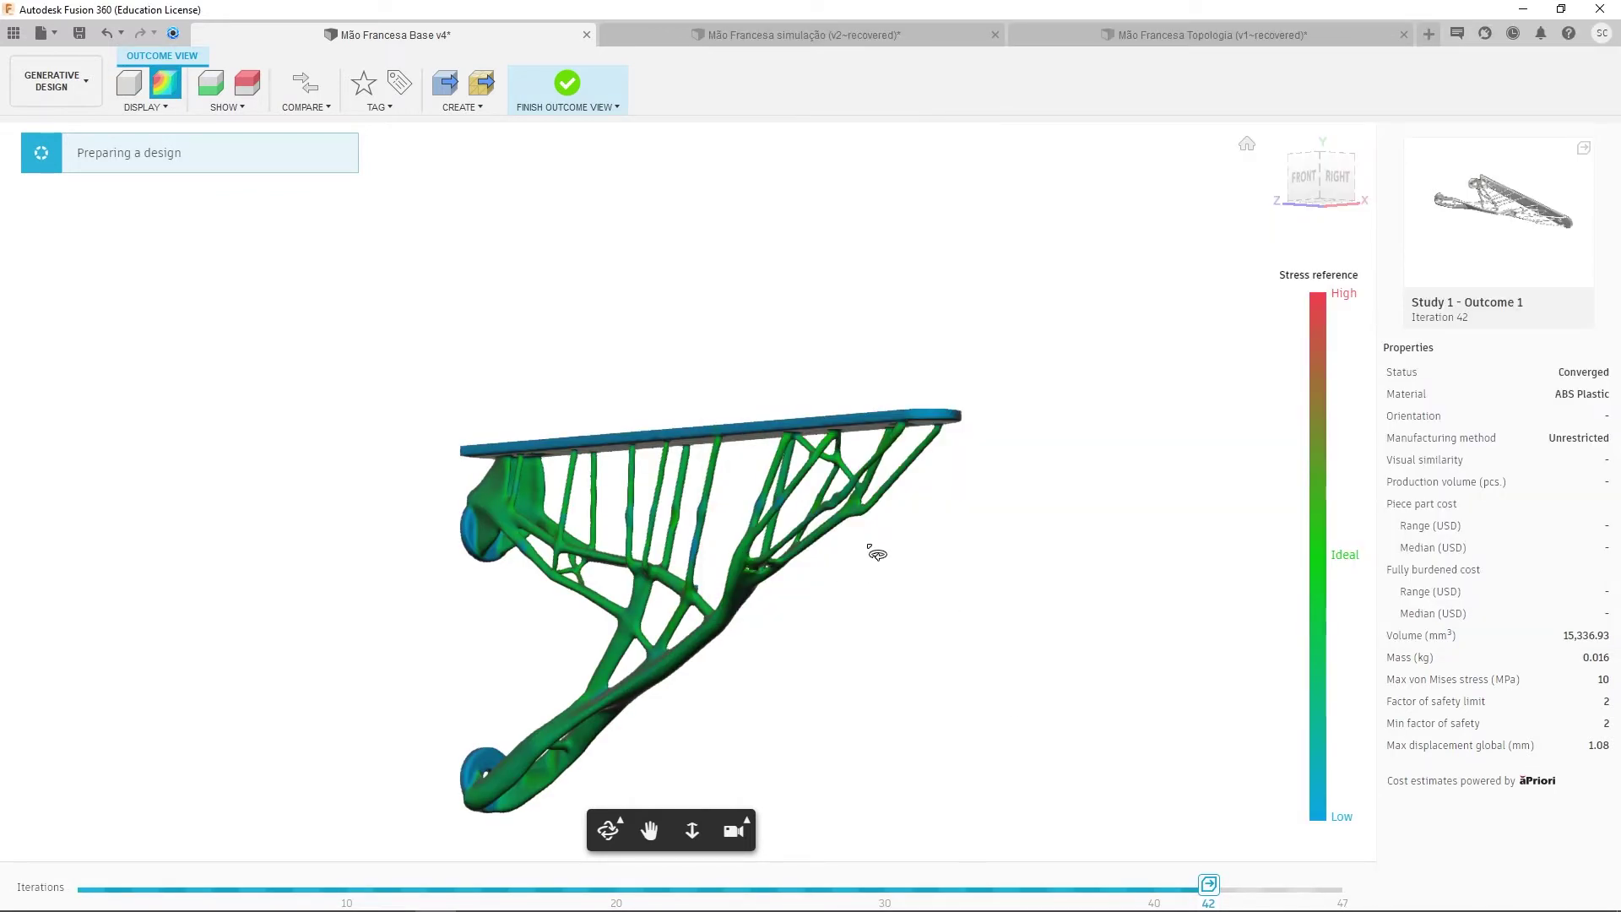
# - Examine the stress distribution on Iteration 42 of the bracket from the front and the side
pyautogui.moveTo(836, 667); pyautogui.dragTo(884, 480)
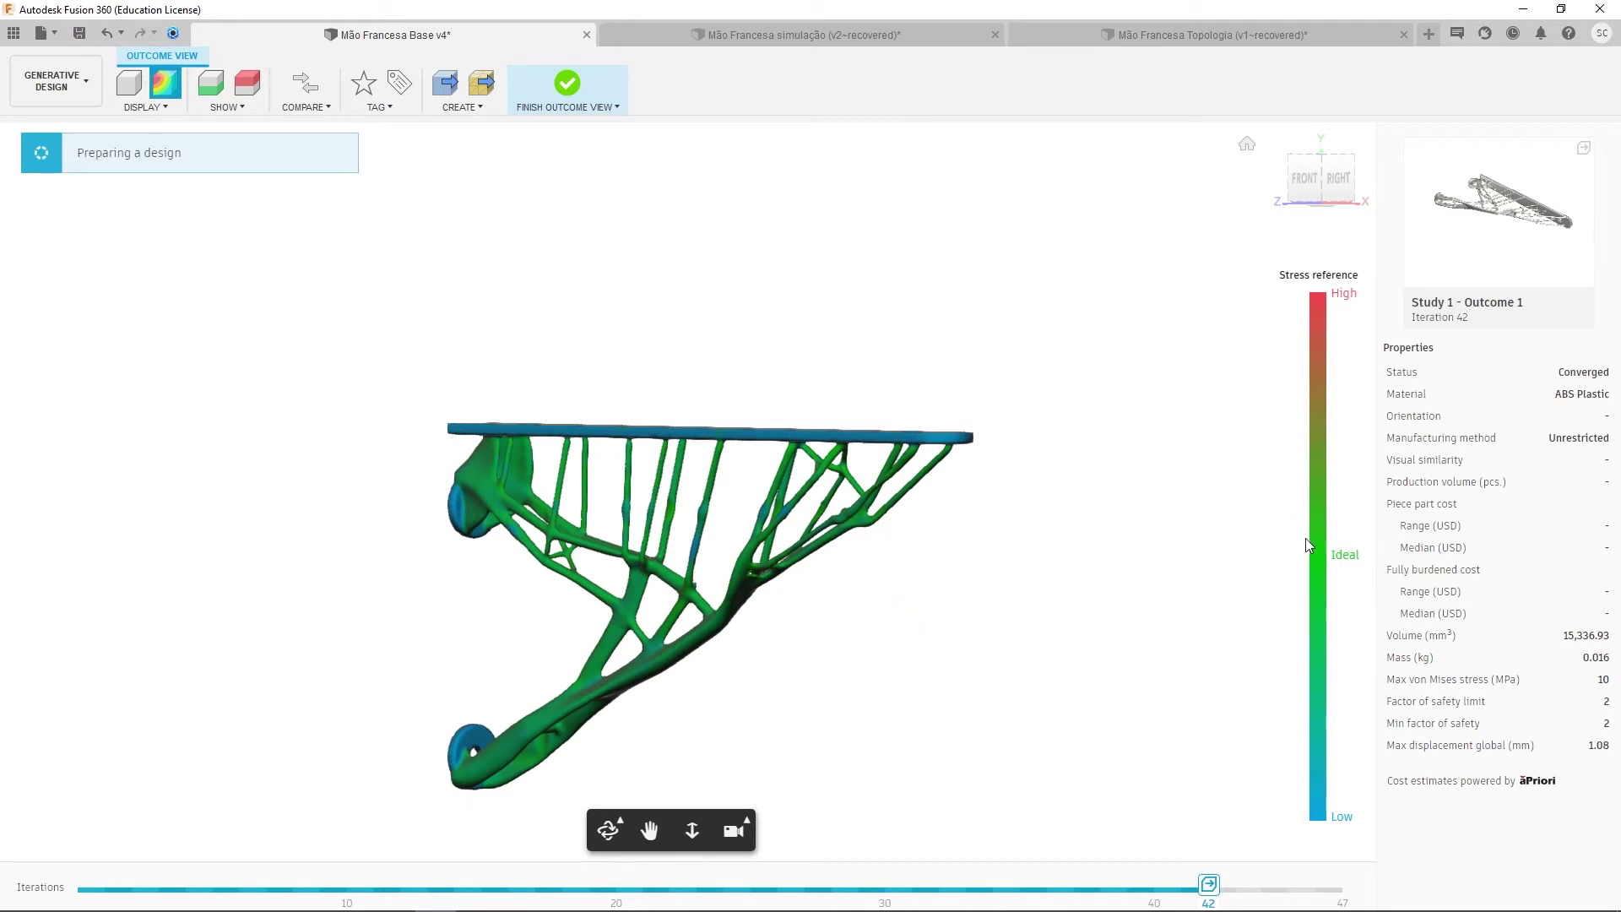
pyautogui.moveTo(796, 380); pyautogui.dragTo(710, 381)
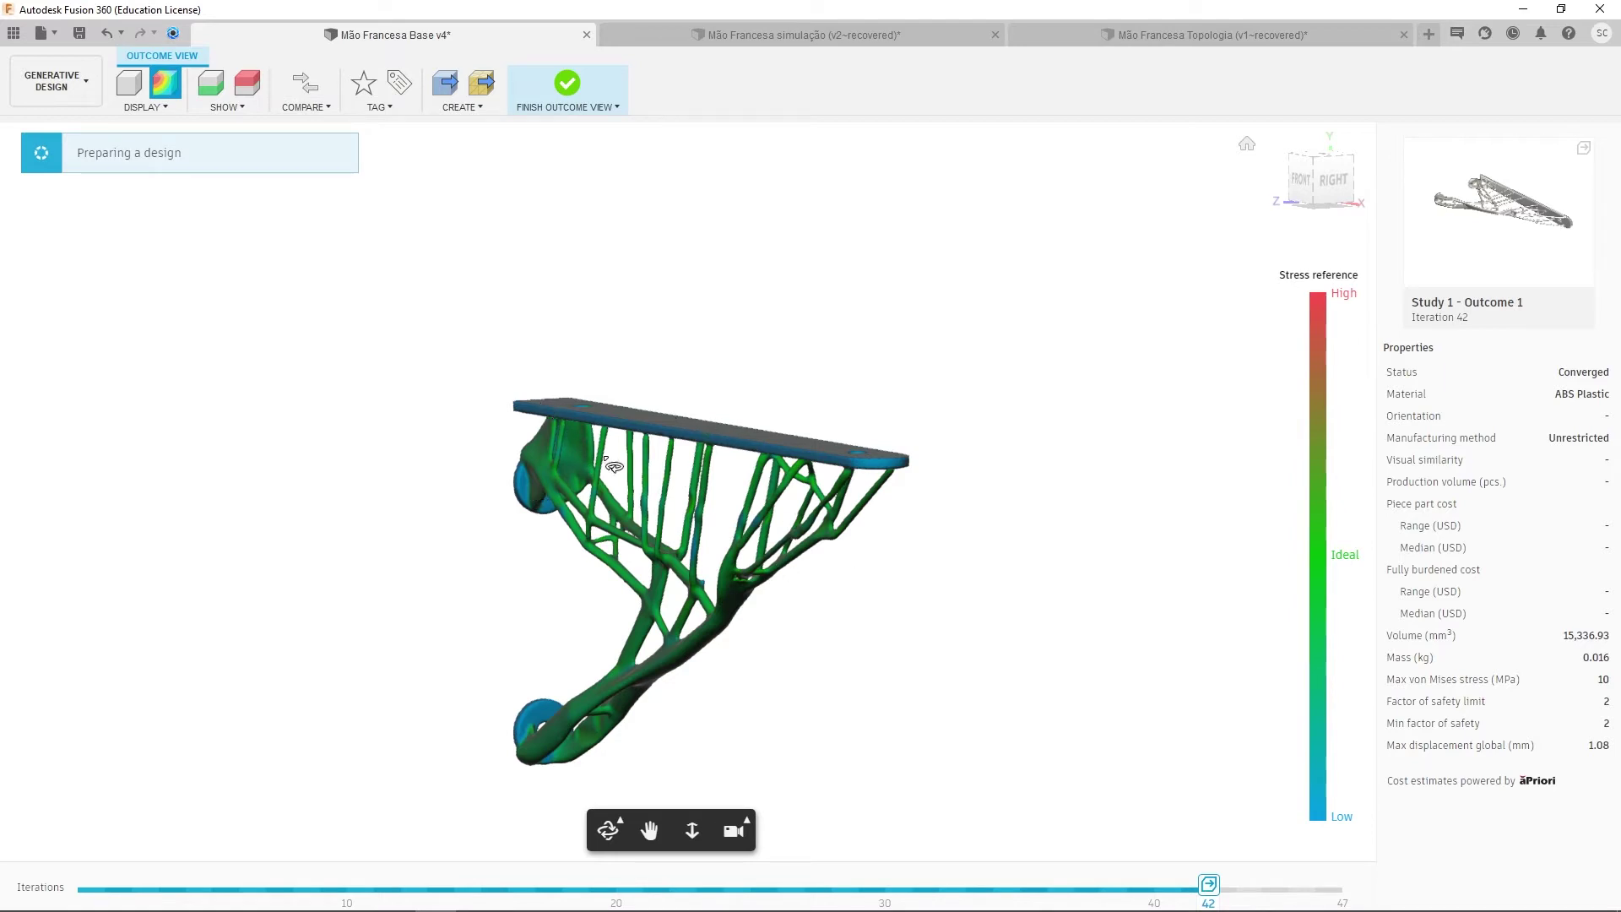
pyautogui.moveTo(614, 467); pyautogui.dragTo(671, 530)
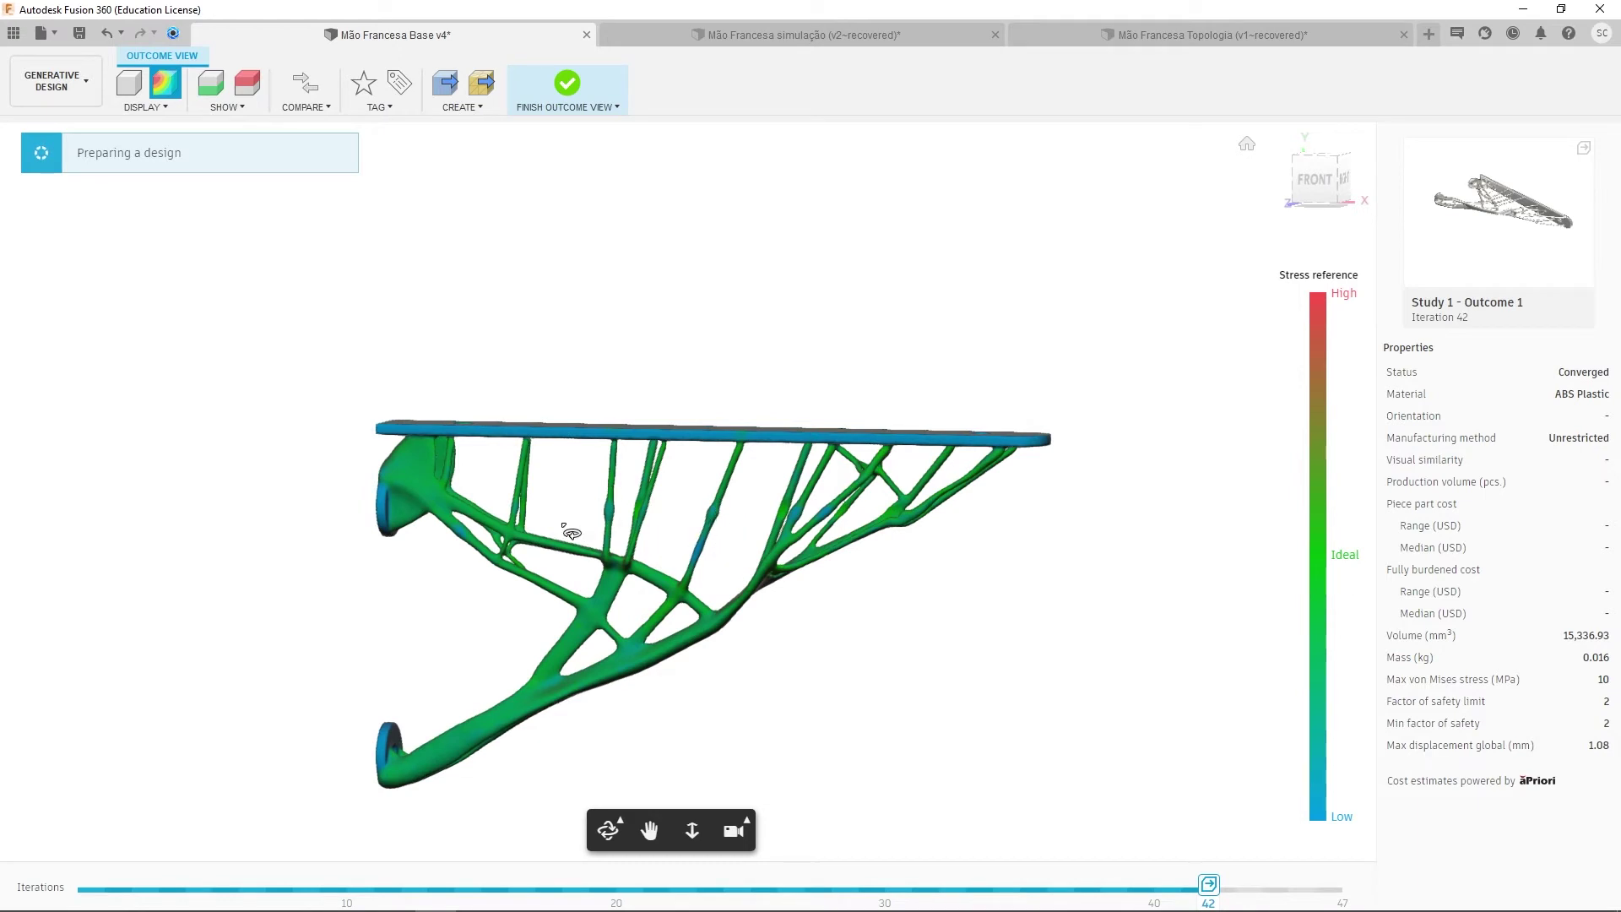
pyautogui.moveTo(571, 533); pyautogui.dragTo(649, 563)
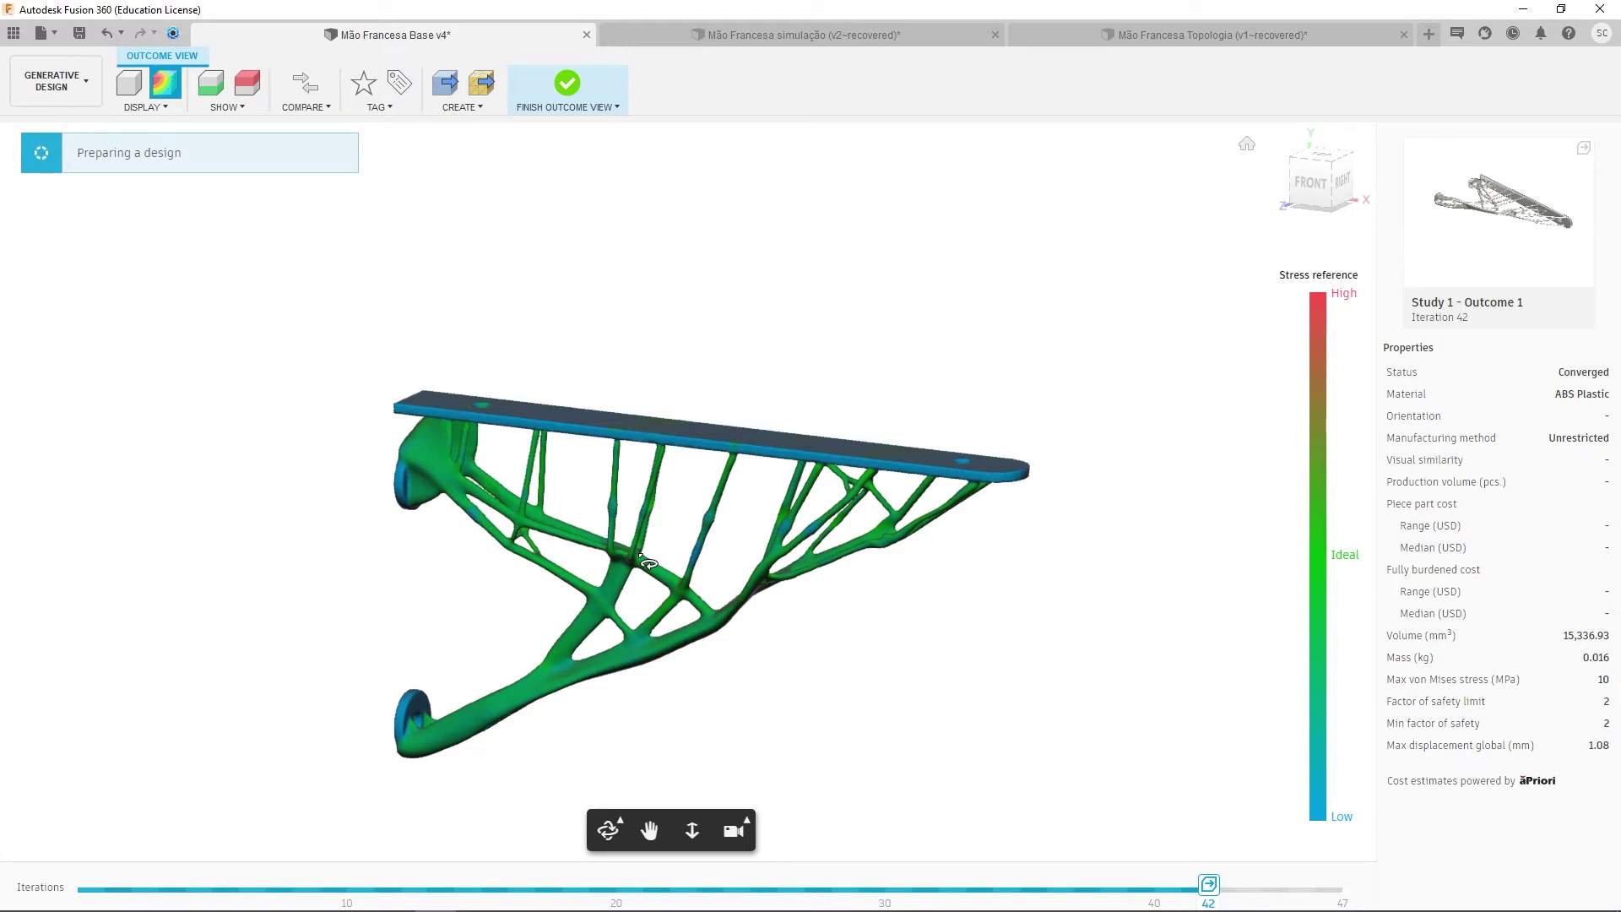
pyautogui.moveTo(748, 572); pyautogui.dragTo(369, 474)
pyautogui.scroll(10, 686, 572)
pyautogui.scroll(-10, 686, 572)
# - Inspect the stress colours around the ragged opening where the main diagonal arm branches towards the shelf plate
pyautogui.moveTo(687, 572); pyautogui.dragTo(583, 462)
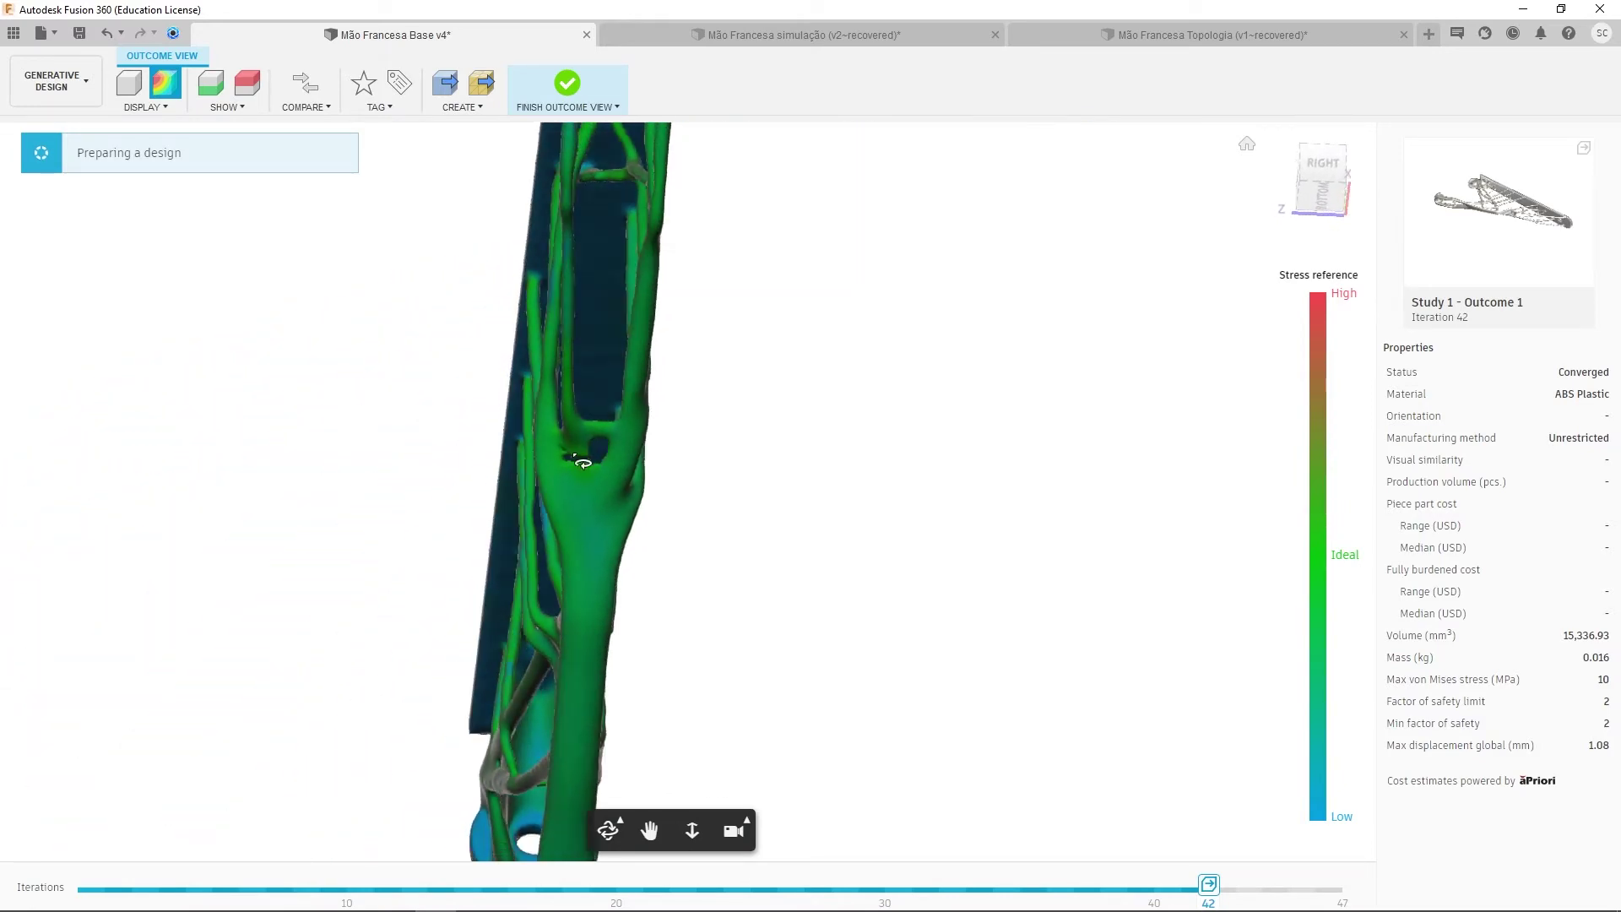
pyautogui.moveTo(714, 506); pyautogui.dragTo(986, 551)
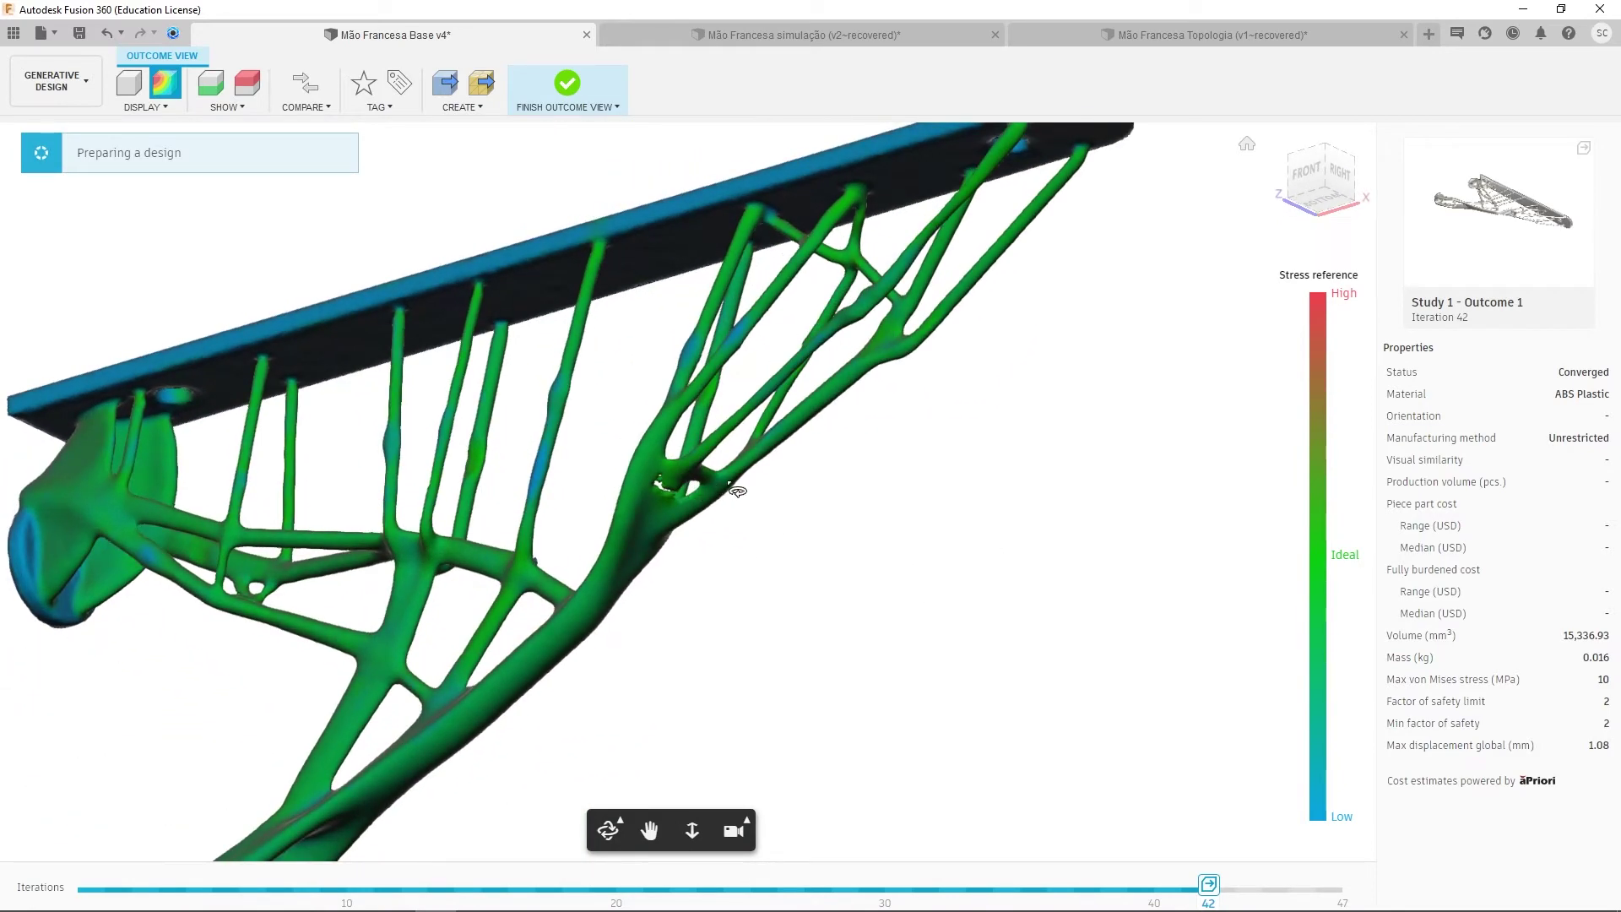
pyautogui.moveTo(737, 491); pyautogui.dragTo(1038, 431)
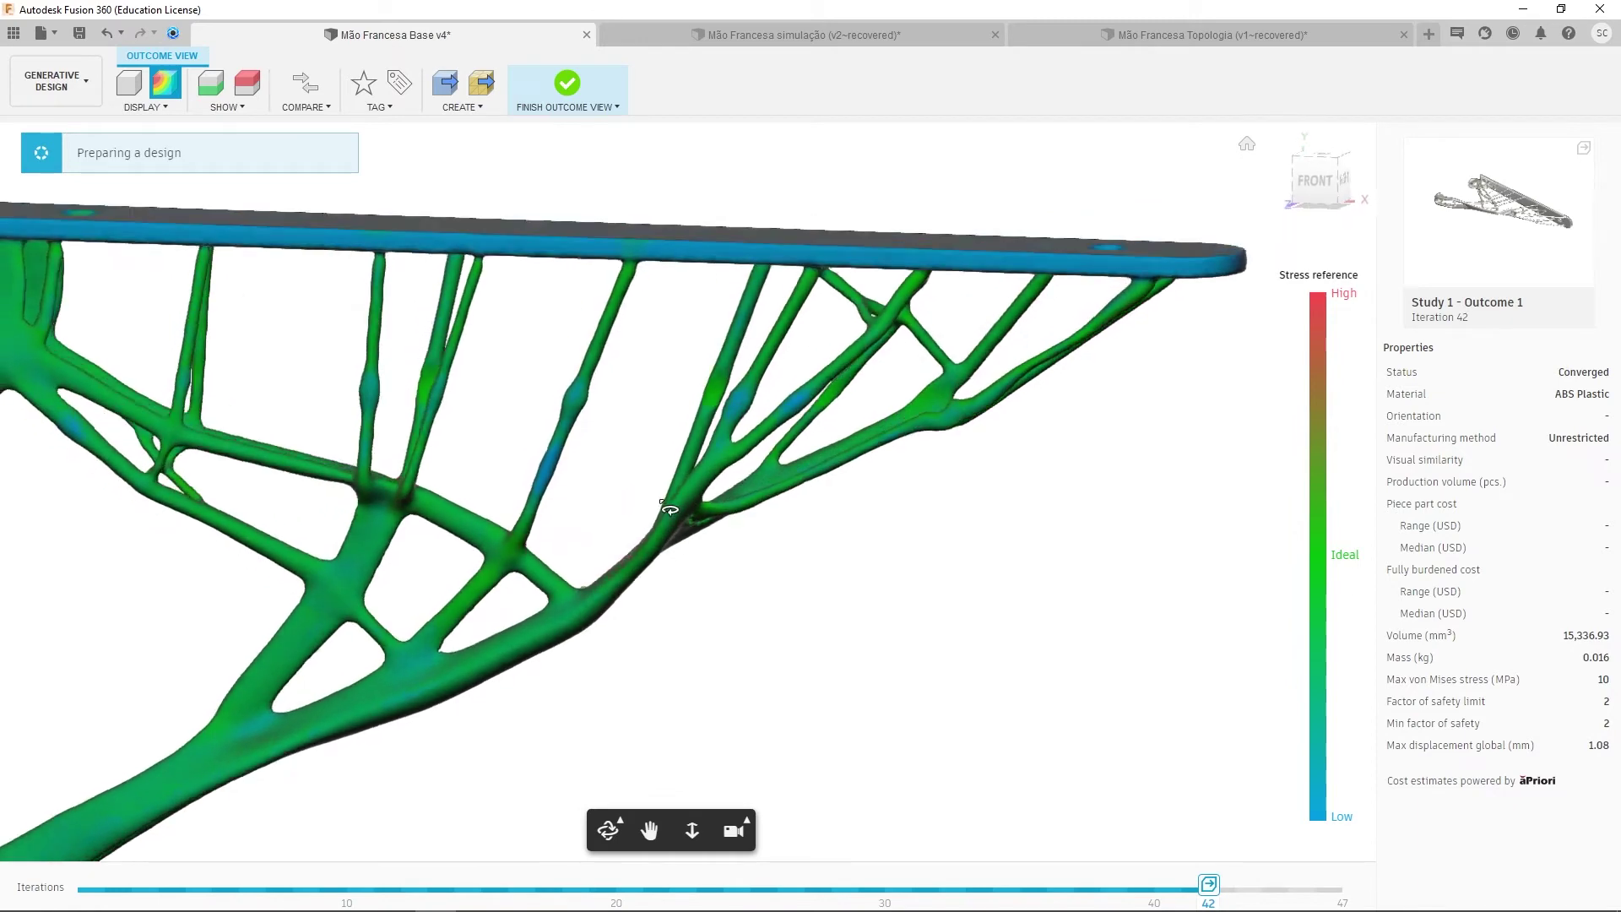
pyautogui.moveTo(669, 509); pyautogui.dragTo(493, 503)
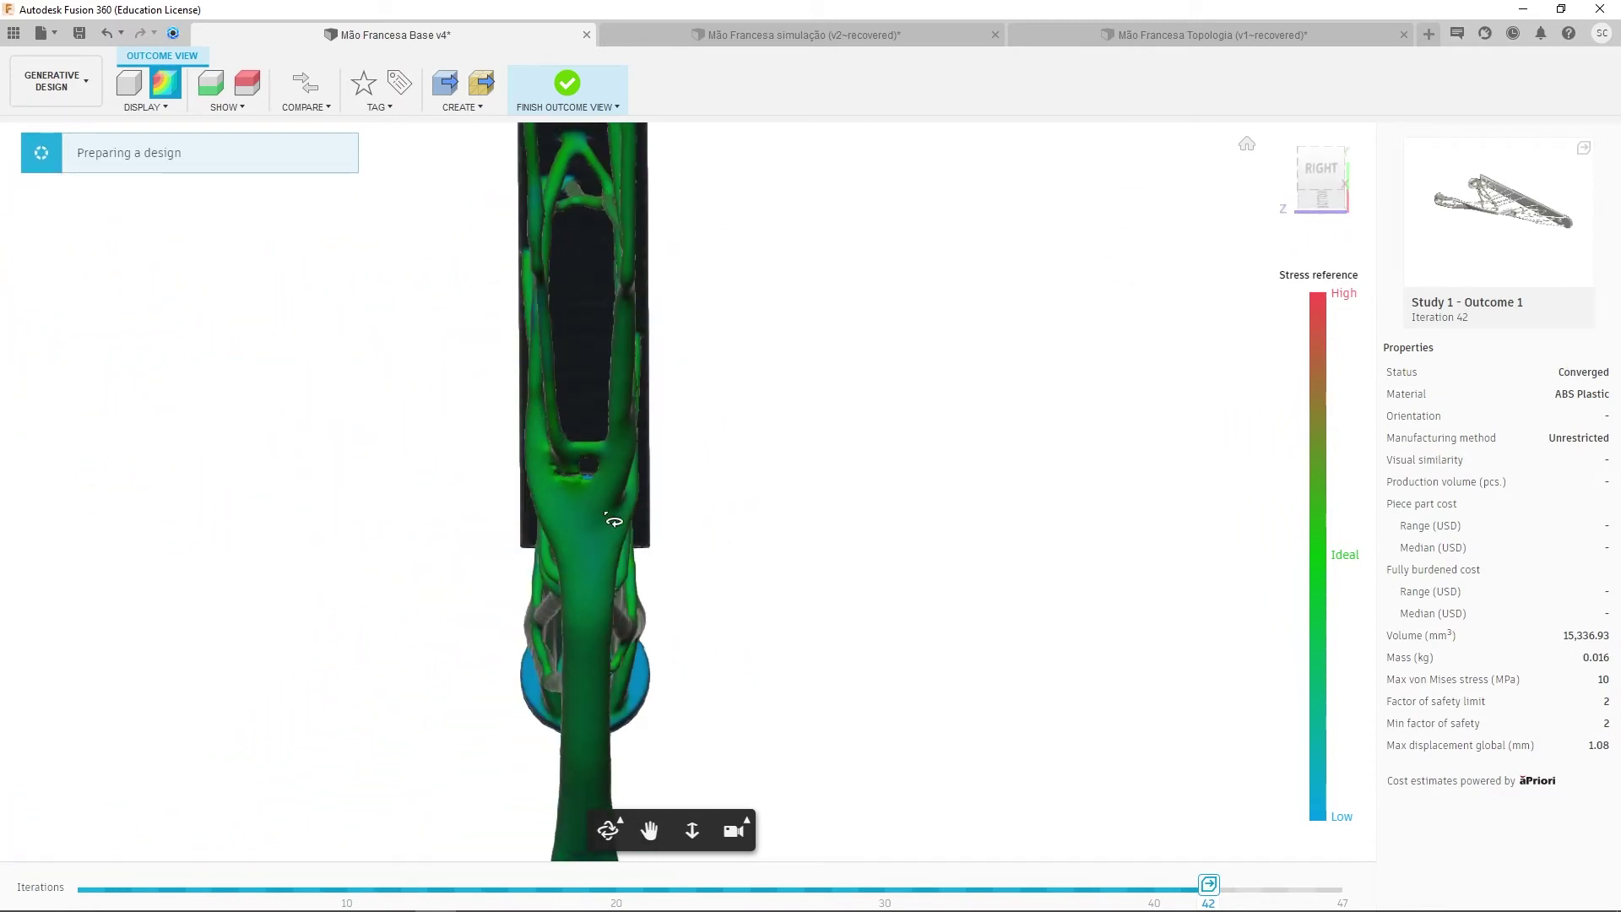
pyautogui.moveTo(612, 521); pyautogui.dragTo(773, 553)
pyautogui.scroll(2, 795, 583)
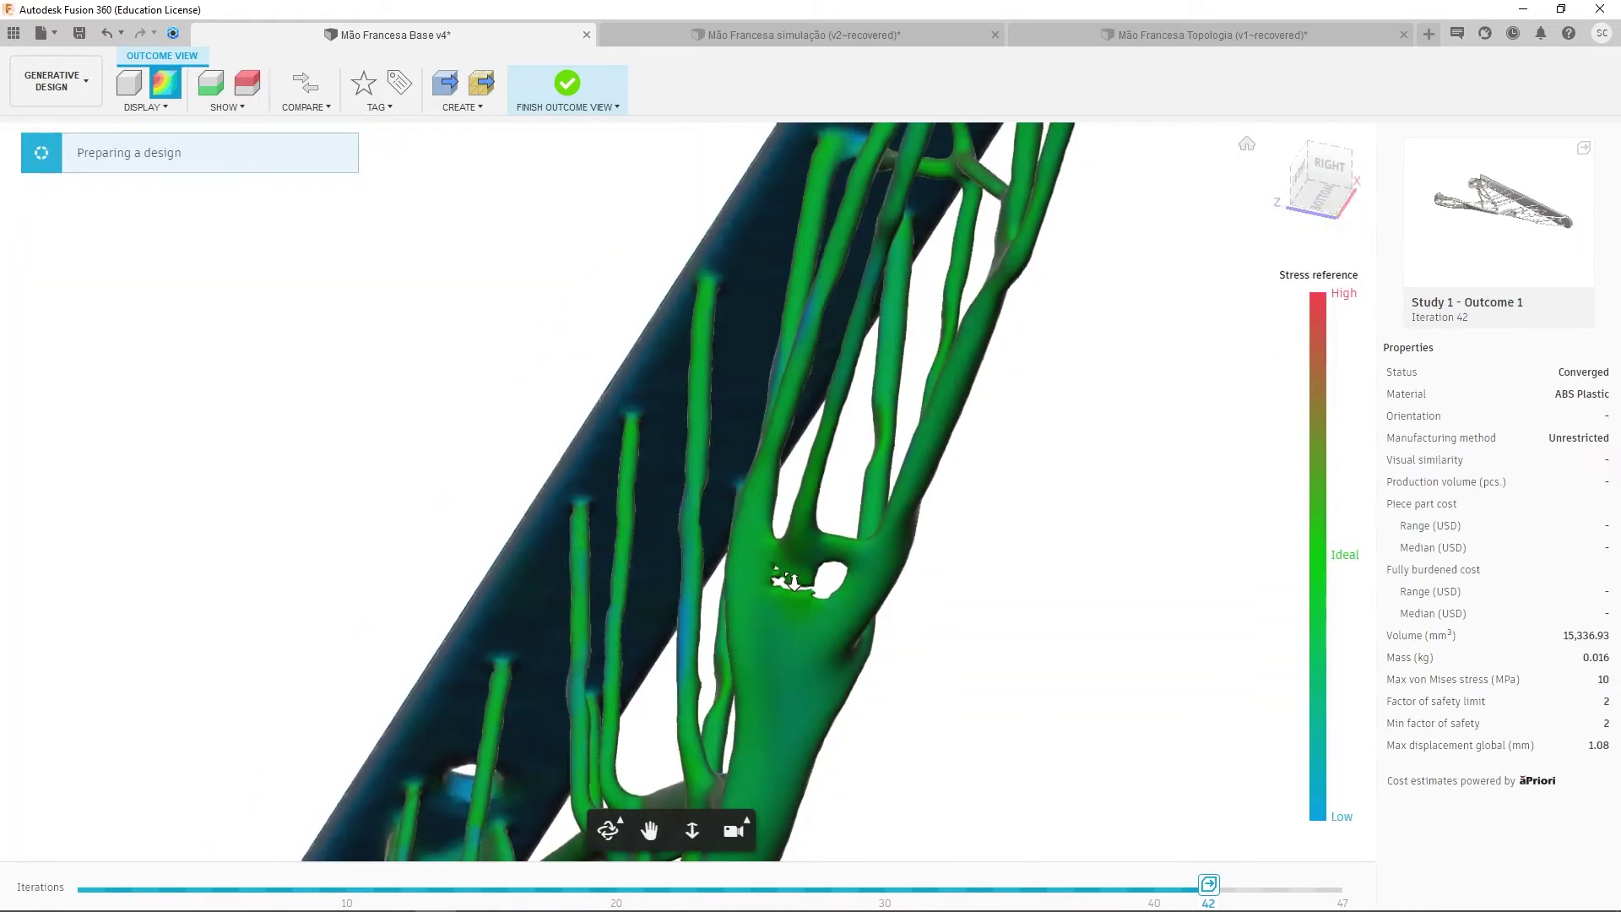
pyautogui.scroll(5, 822, 605)
pyautogui.scroll(-4, 819, 601)
pyautogui.keyDown('shift'); pyautogui.moveTo(813, 598); pyautogui.dragTo(848, 562, button='middle'); pyautogui.keyUp('shift')
pyautogui.moveTo(915, 609); pyautogui.dragTo(553, 521, button='middle')
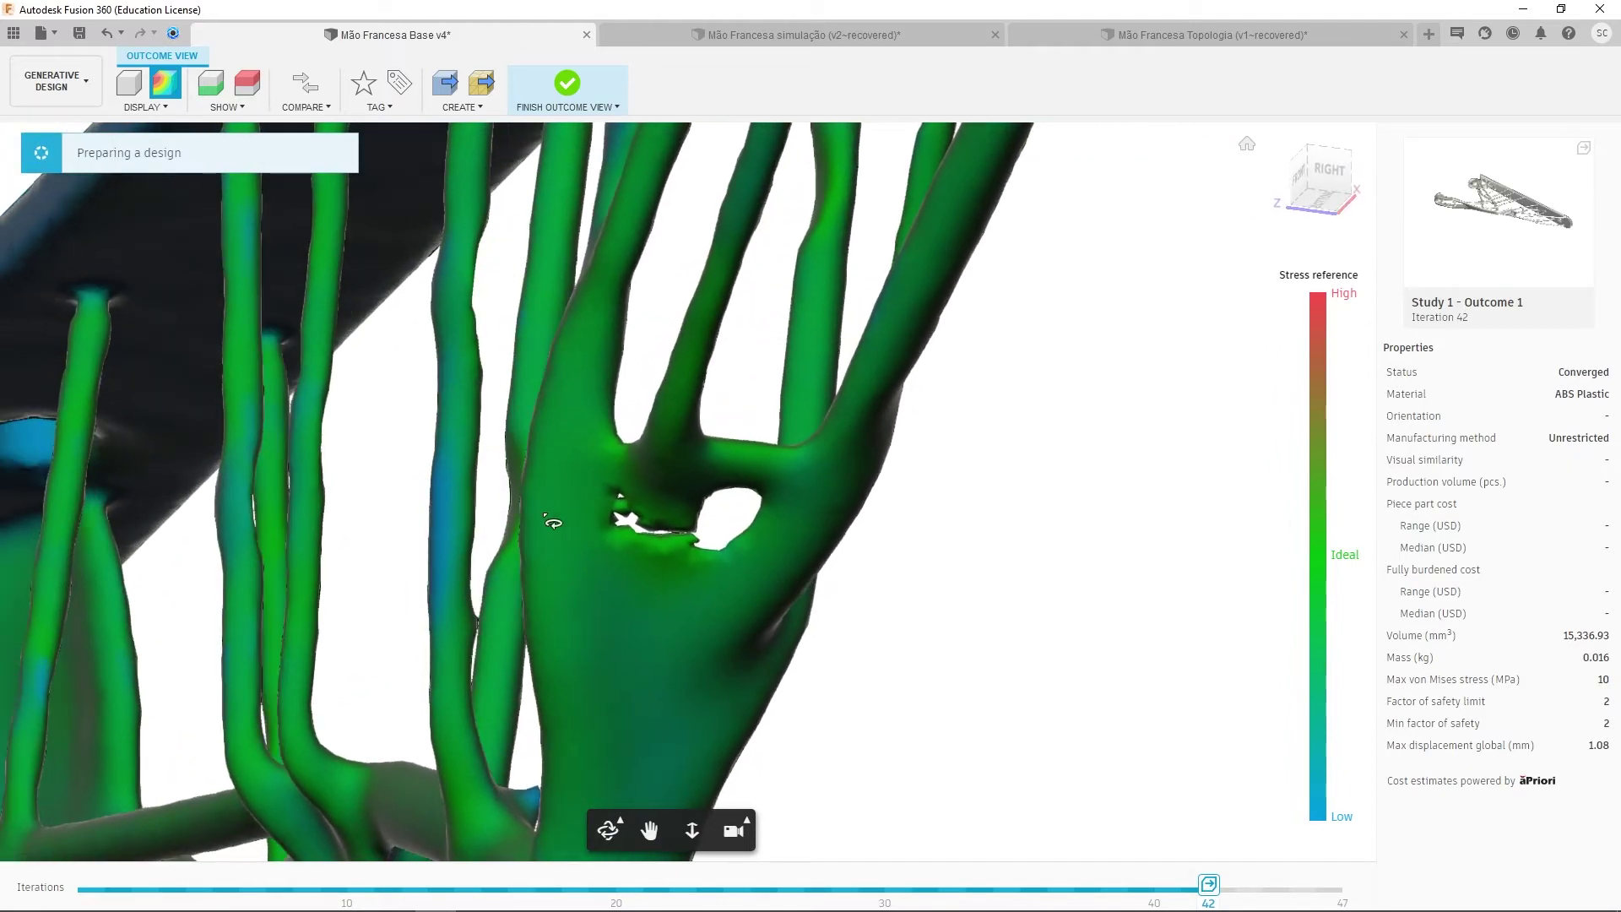
# - Inspect the stress colours along the thin struts that join the diagonal arms to the shelf plate
pyautogui.scroll(-8, 707, 564)
pyautogui.keyDown('shift'); pyautogui.moveTo(670, 595); pyautogui.dragTo(771, 583, button='middle'); pyautogui.keyUp('shift')
pyautogui.keyDown('shift'); pyautogui.moveTo(674, 422); pyautogui.dragTo(735, 415, button='middle'); pyautogui.keyUp('shift')
pyautogui.keyDown('shift'); pyautogui.moveTo(617, 425); pyautogui.dragTo(537, 409, button='middle'); pyautogui.keyUp('shift')
pyautogui.scroll(5, 591, 422)
pyautogui.keyDown('shift'); pyautogui.moveTo(659, 437); pyautogui.dragTo(560, 392, button='middle'); pyautogui.keyUp('shift')
pyautogui.keyDown('shift'); pyautogui.moveTo(432, 393); pyautogui.dragTo(759, 374, button='middle'); pyautogui.keyUp('shift')
pyautogui.scroll(-2, 523, 351)
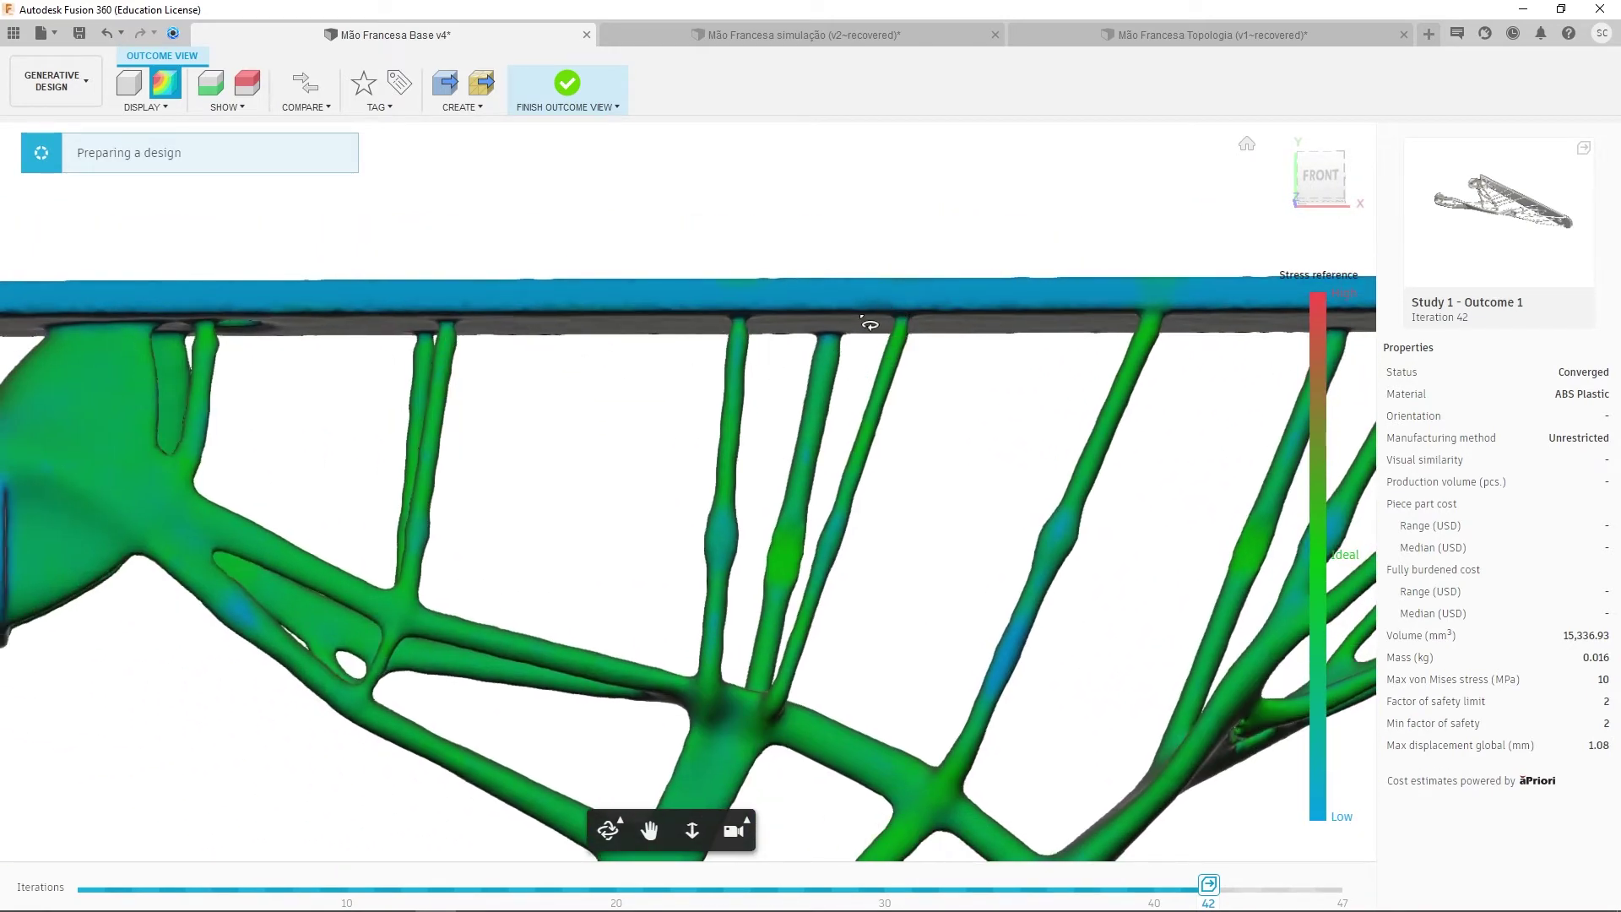
pyautogui.keyDown('shift'); pyautogui.moveTo(911, 324); pyautogui.dragTo(682, 499, button='middle'); pyautogui.keyUp('shift')
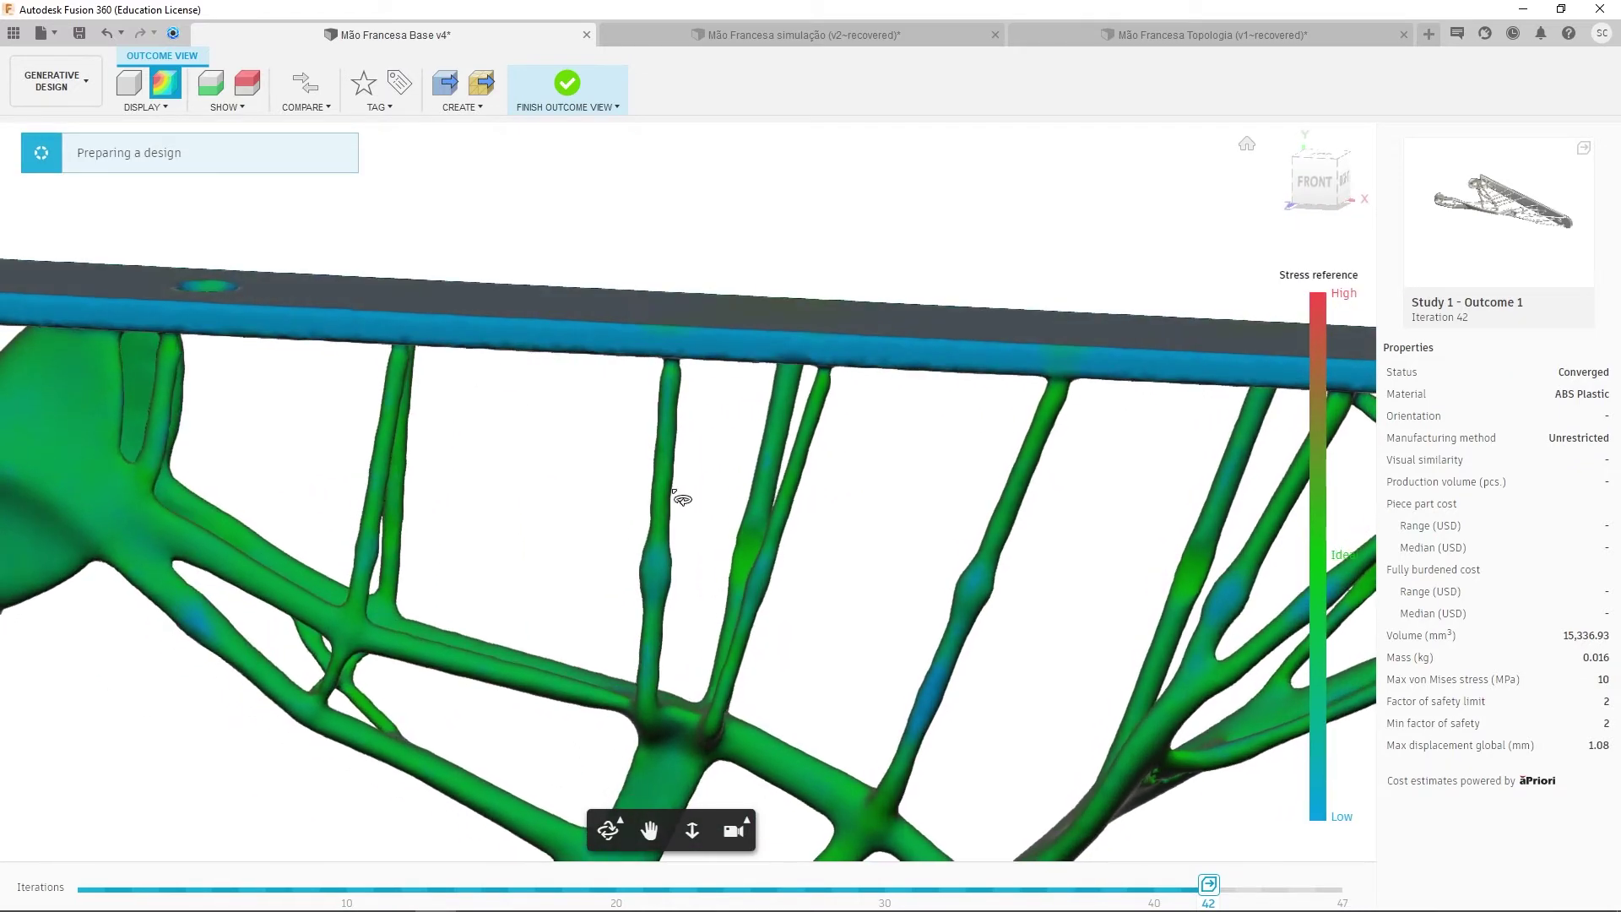
pyautogui.keyDown('shift'); pyautogui.moveTo(427, 505); pyautogui.dragTo(203, 452, button='middle'); pyautogui.keyUp('shift')
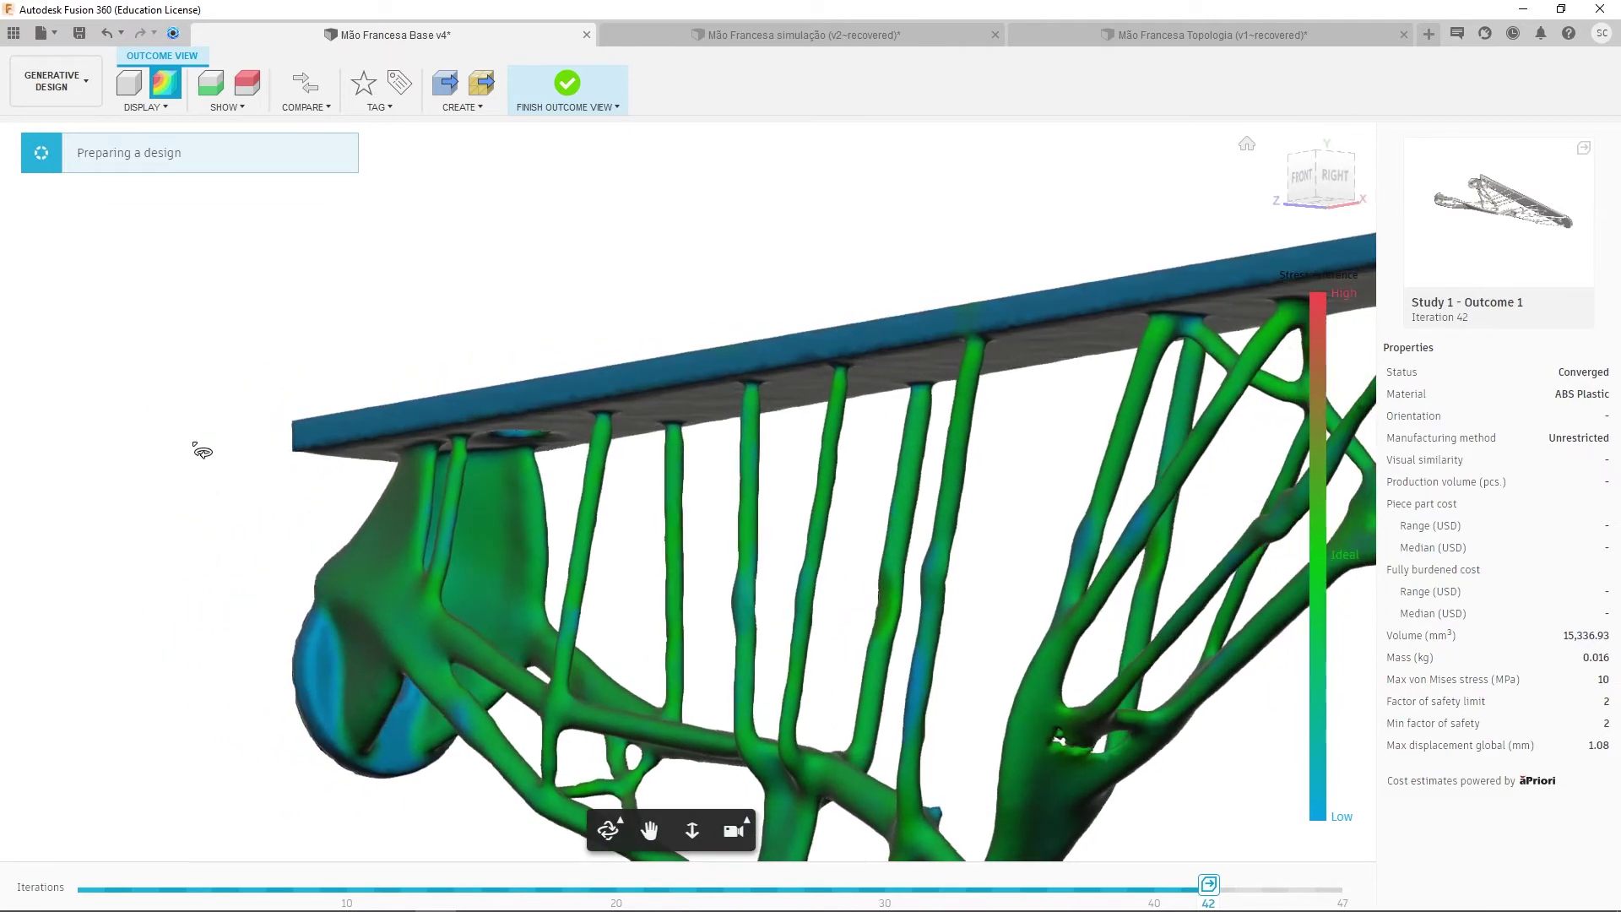
# - Examine the stress view of the whole bracket from the right, back, top and front, including plate, arms and wall mounts
pyautogui.keyDown('shift'); pyautogui.moveTo(678, 528); pyautogui.dragTo(567, 588, button='middle'); pyautogui.keyUp('shift')
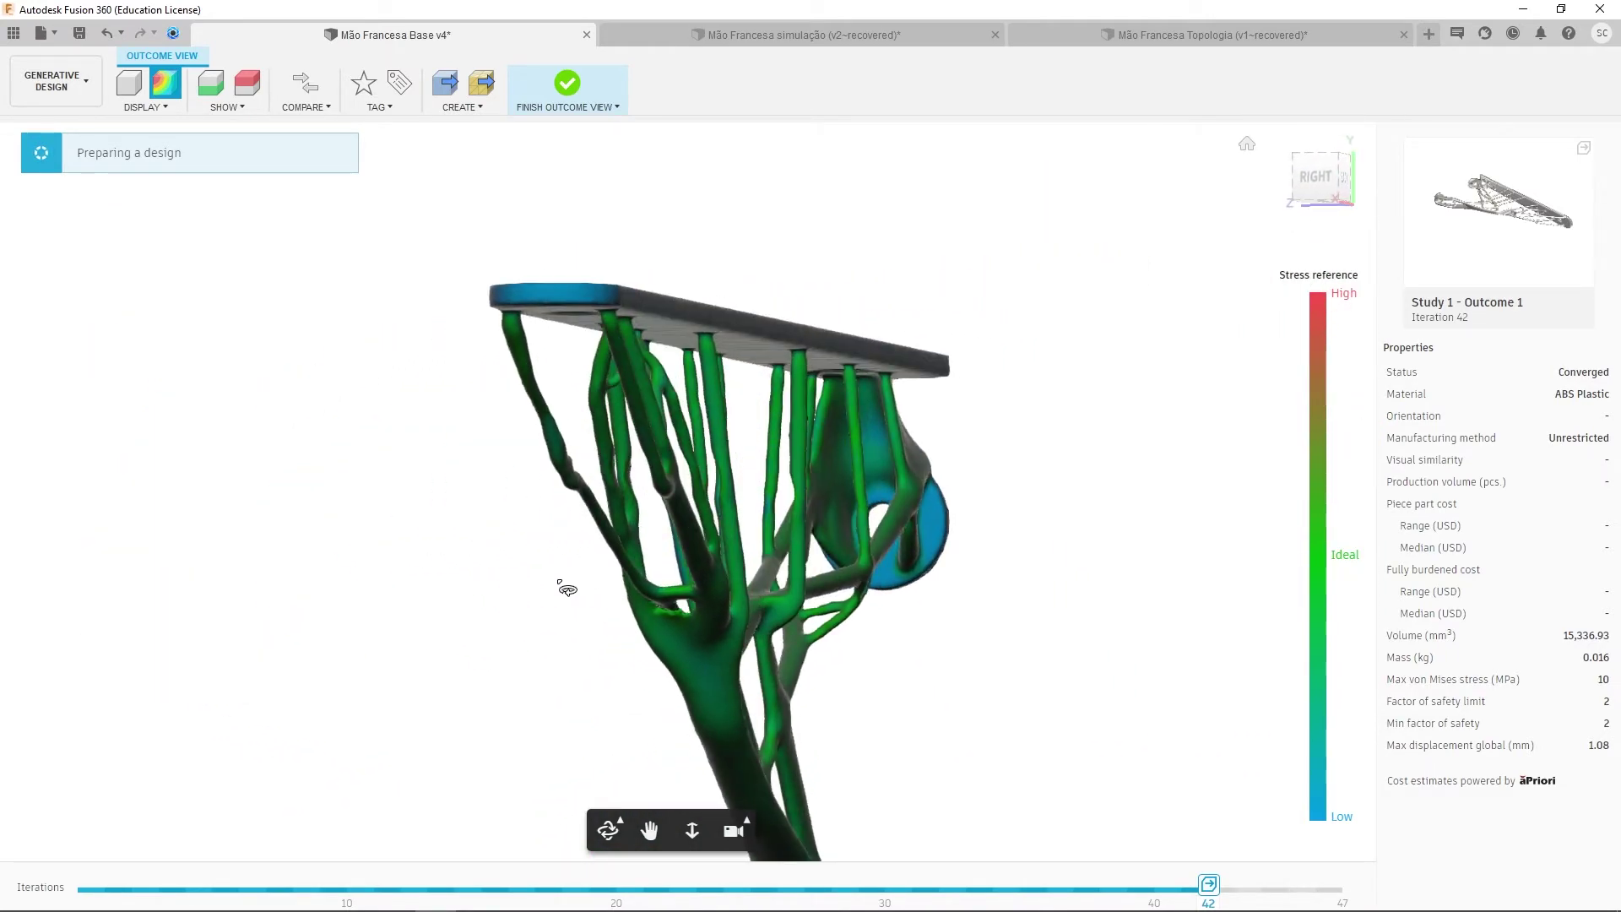
pyautogui.keyDown('shift'); pyautogui.moveTo(867, 576); pyautogui.dragTo(574, 426, button='middle'); pyautogui.keyUp('shift')
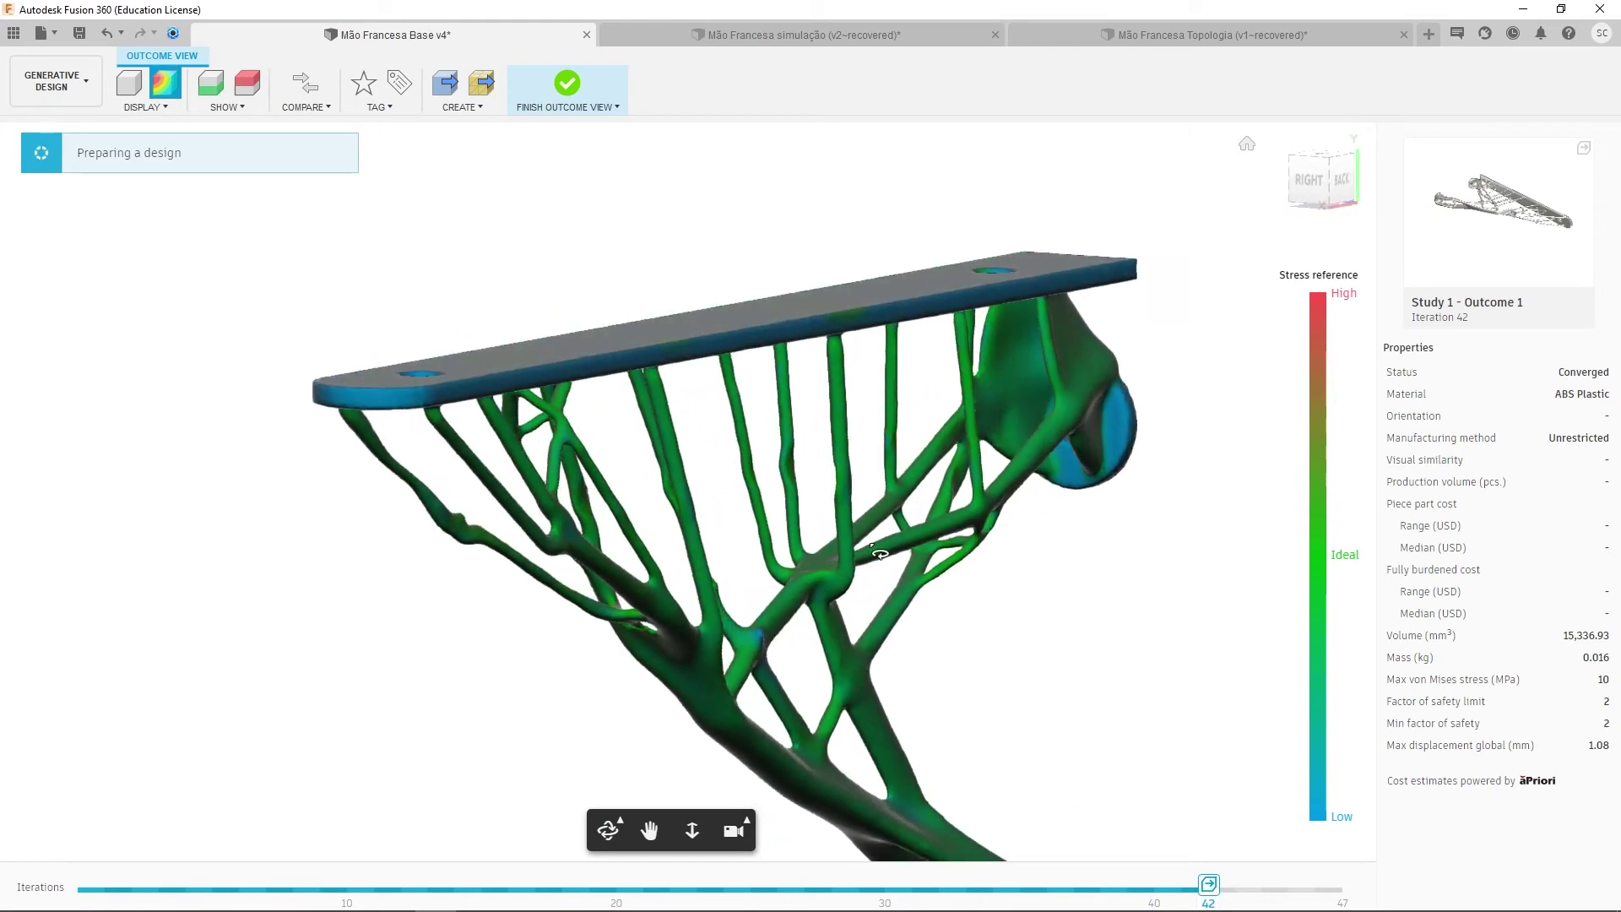
pyautogui.keyDown('shift'); pyautogui.moveTo(878, 553); pyautogui.dragTo(769, 621, button='middle'); pyautogui.keyUp('shift')
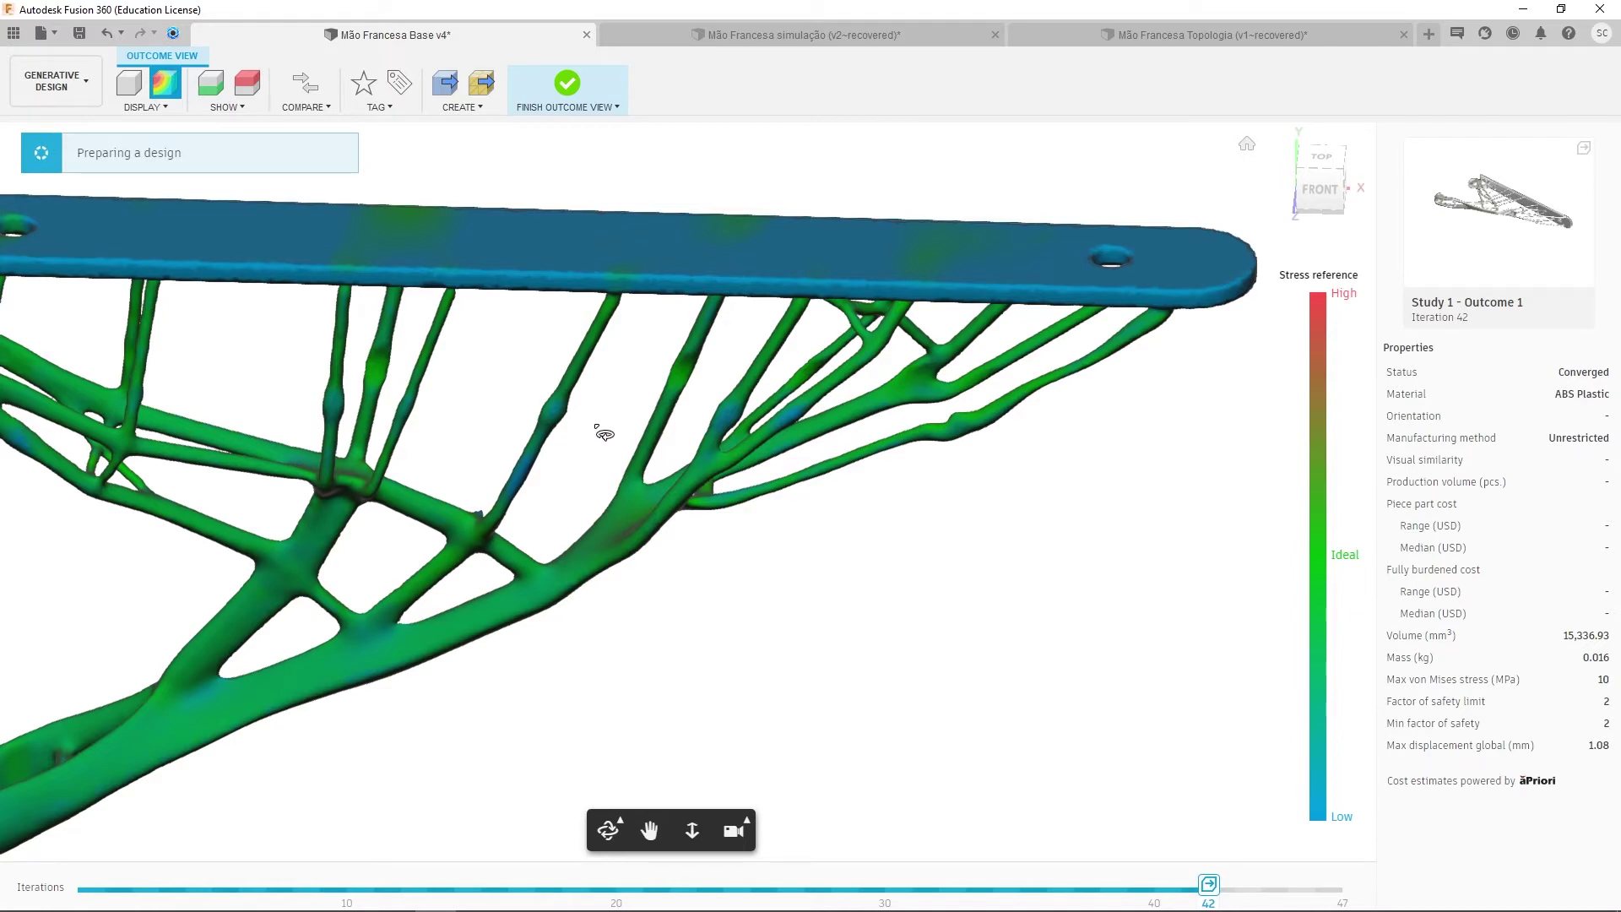
pyautogui.keyDown('shift'); pyautogui.moveTo(604, 433); pyautogui.dragTo(314, 351, button='middle'); pyautogui.keyUp('shift')
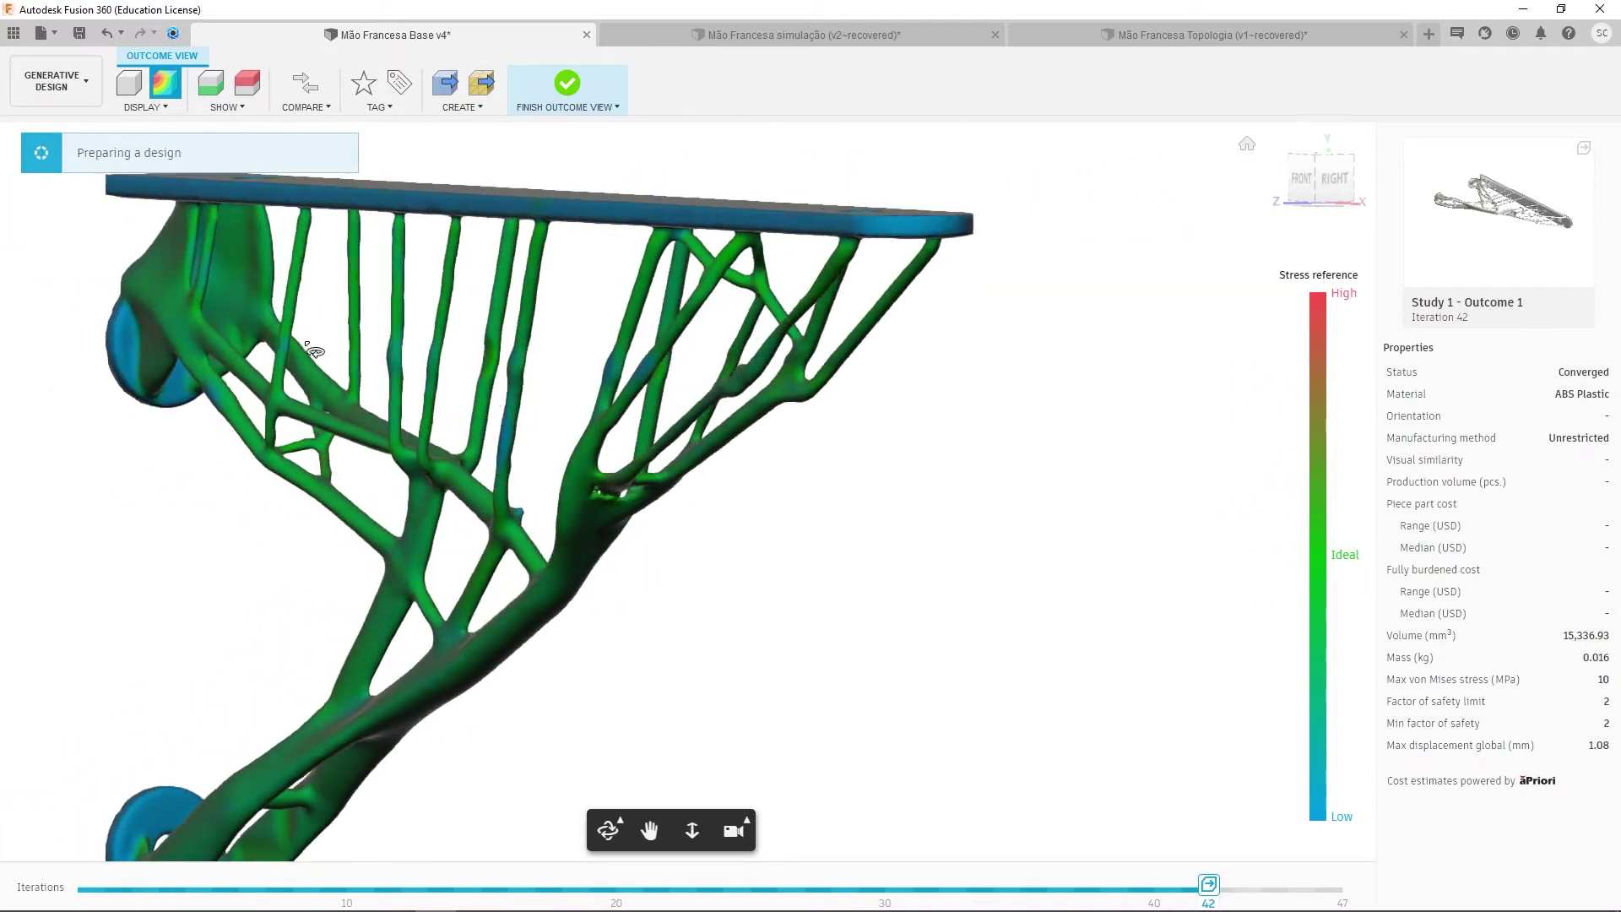
pyautogui.moveTo(451, 457); pyautogui.dragTo(733, 443, button='middle')
pyautogui.scroll(-2, 675, 496)
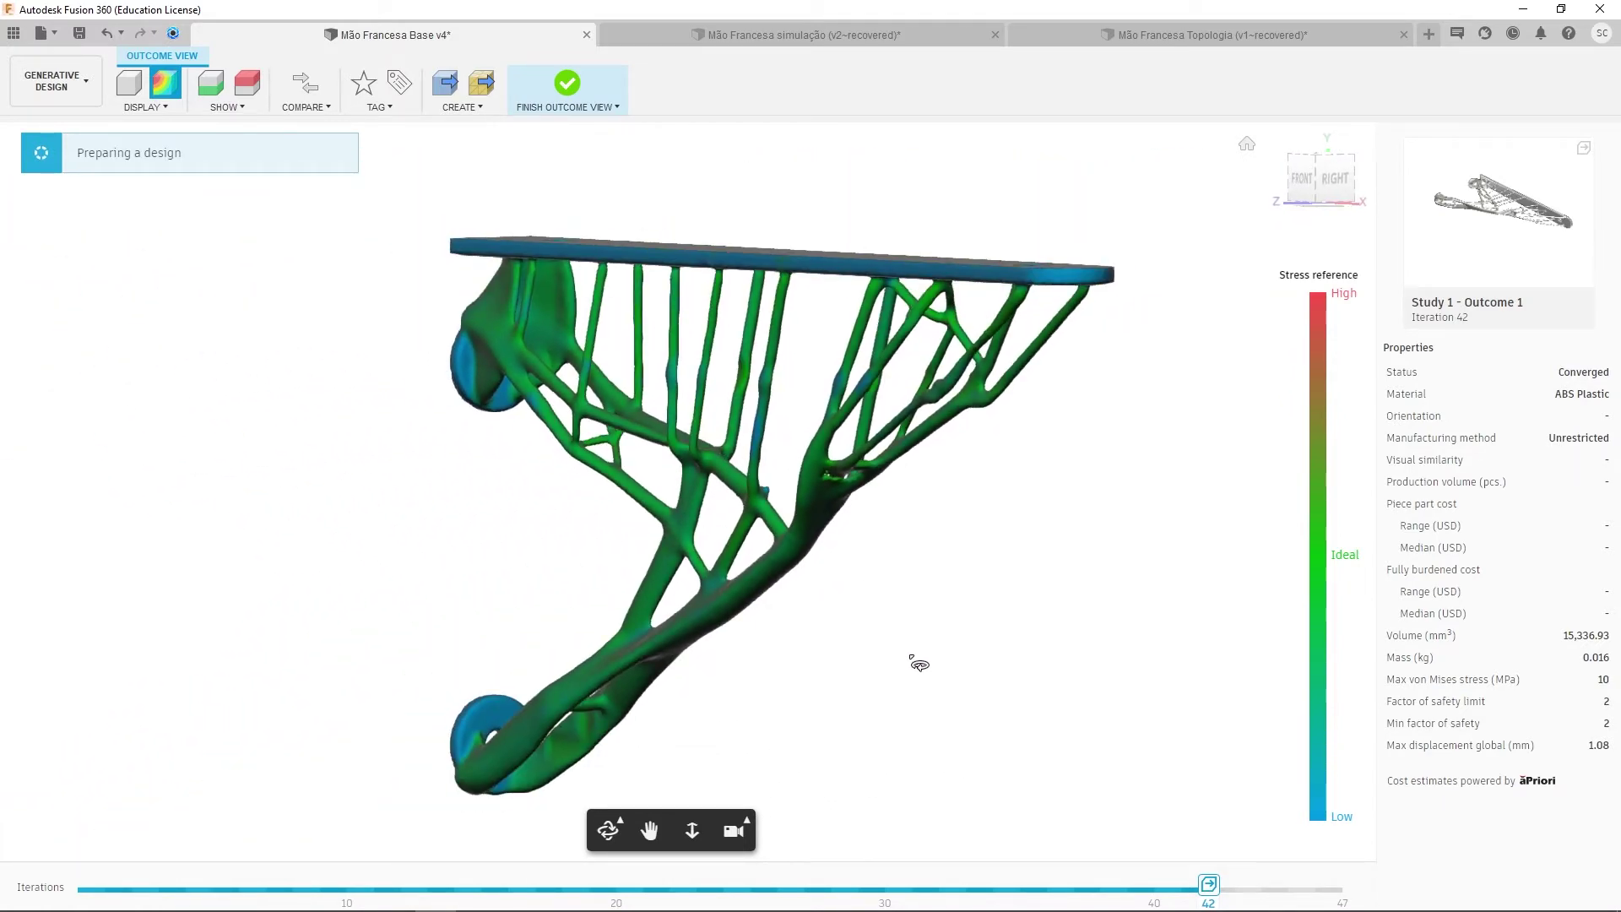
pyautogui.keyDown('shift'); pyautogui.moveTo(919, 664); pyautogui.dragTo(545, 214, button='middle'); pyautogui.keyUp('shift')
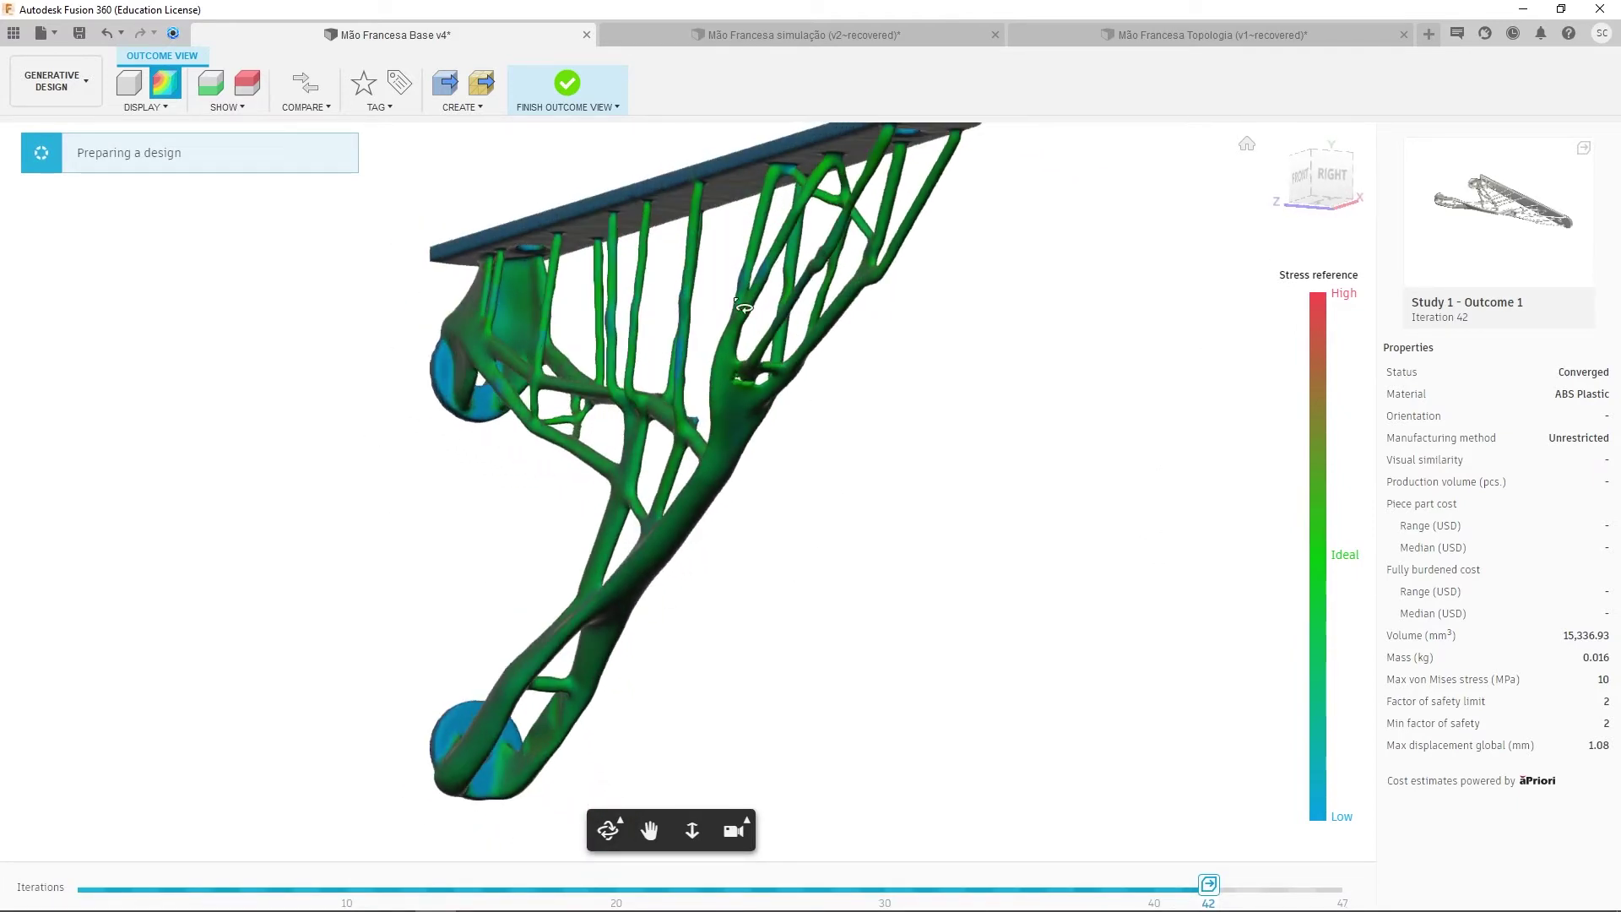
pyautogui.keyDown('shift'); pyautogui.moveTo(743, 307); pyautogui.dragTo(912, 533, button='middle'); pyautogui.keyUp('shift')
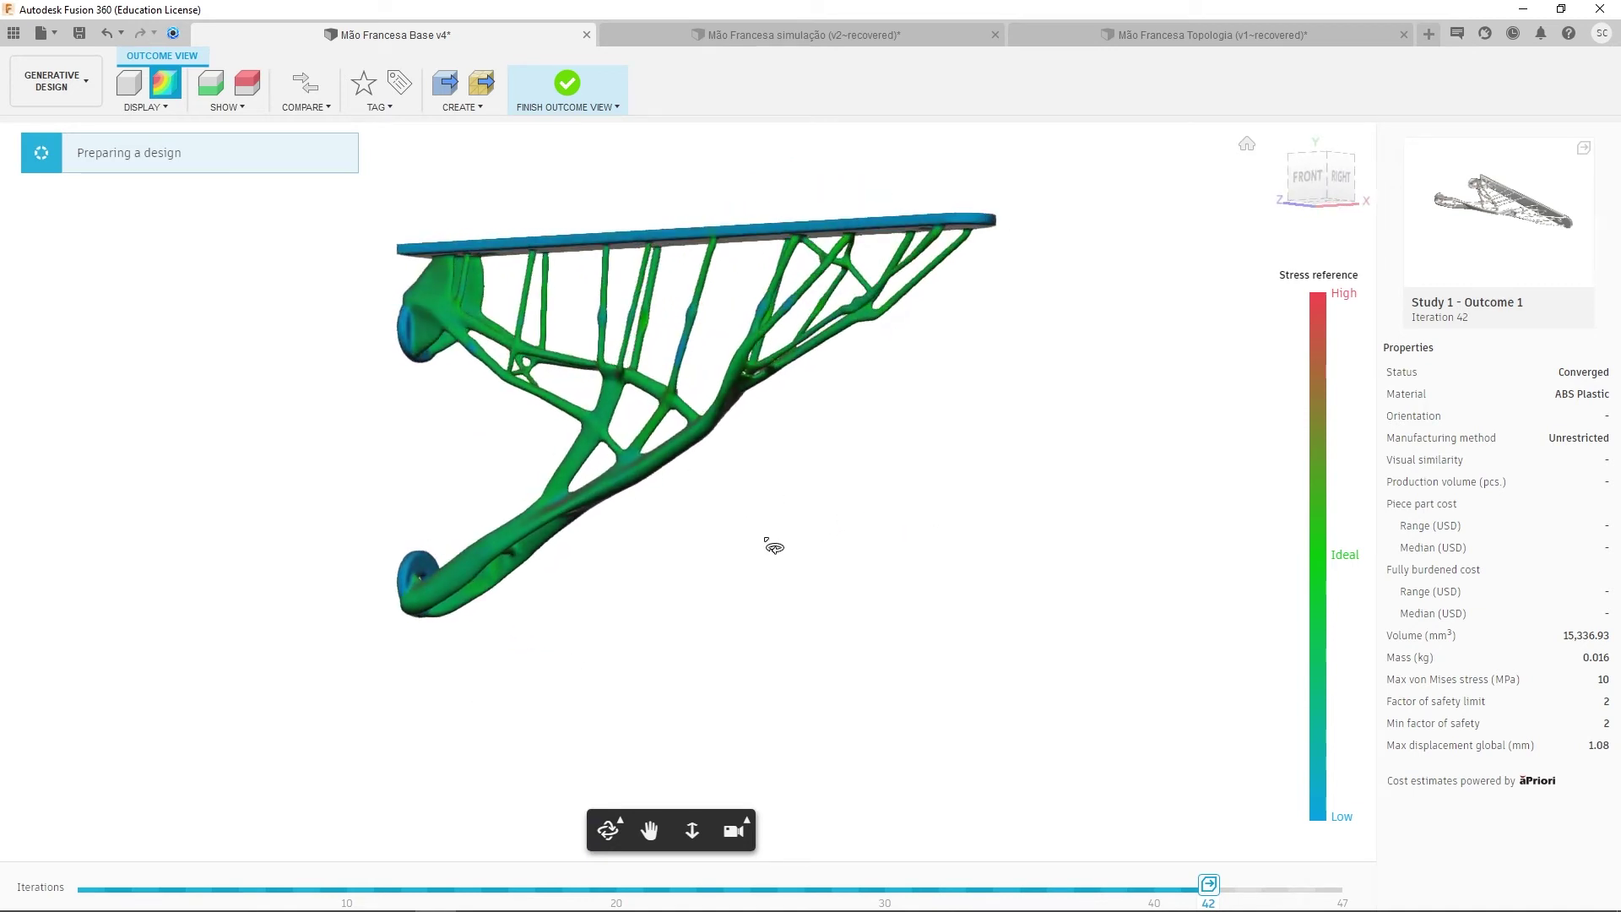
pyautogui.keyDown('shift'); pyautogui.moveTo(773, 547); pyautogui.dragTo(540, 422, button='middle'); pyautogui.keyUp('shift')
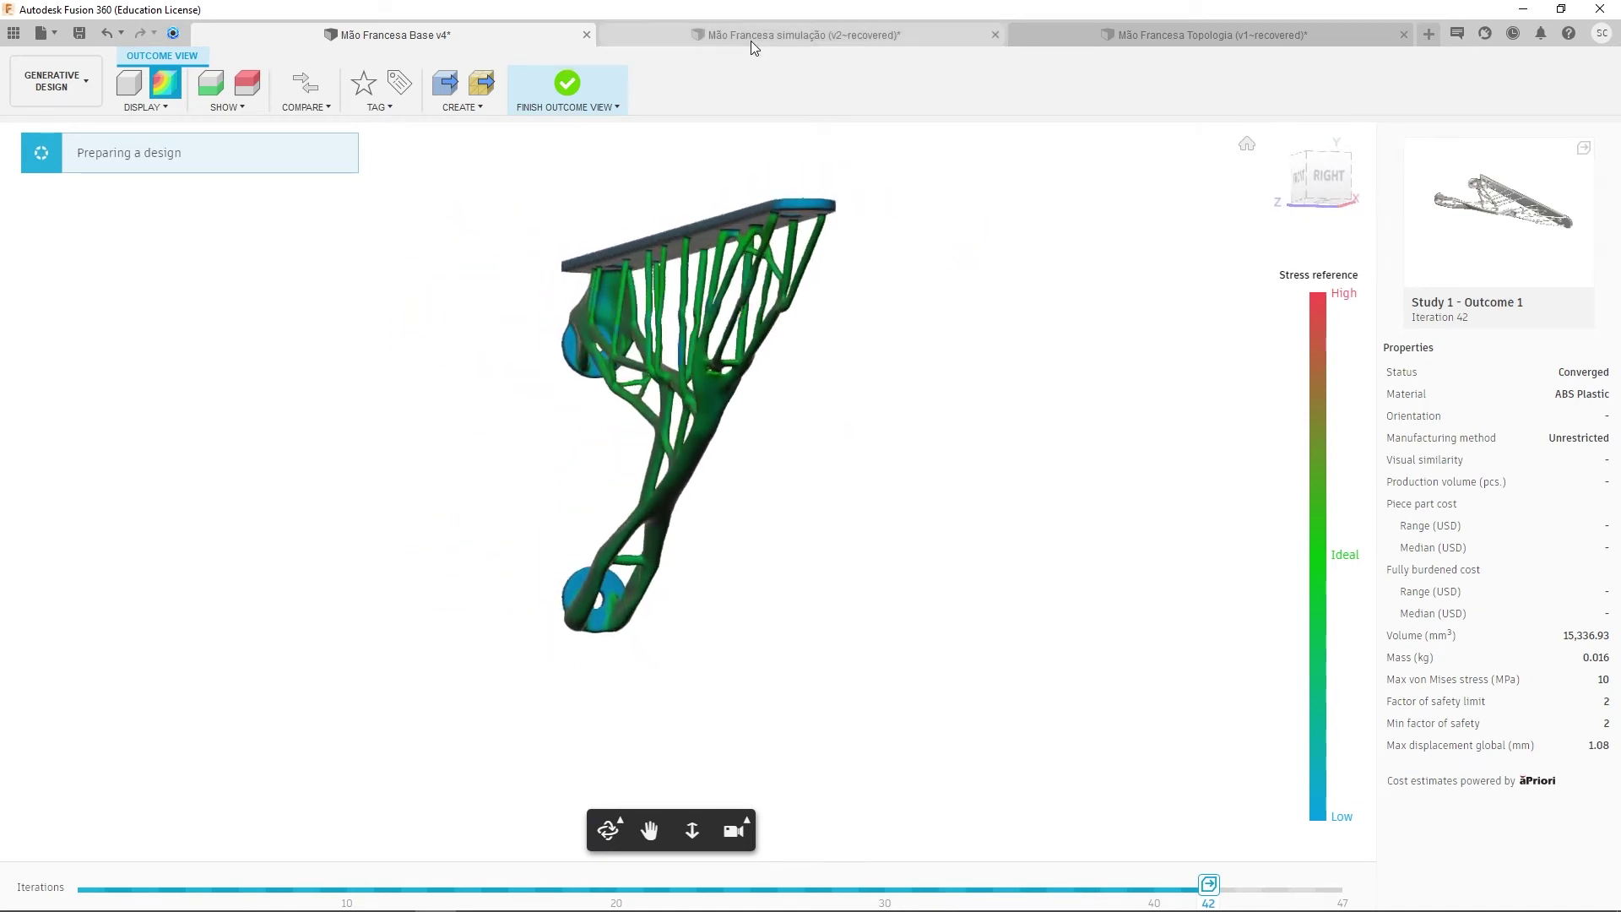
# - Compare the safety factor results in Mão Francesa simulação with the stress view of Iteration 42 in Mão Francesa Base v4
pyautogui.click(820, 32)
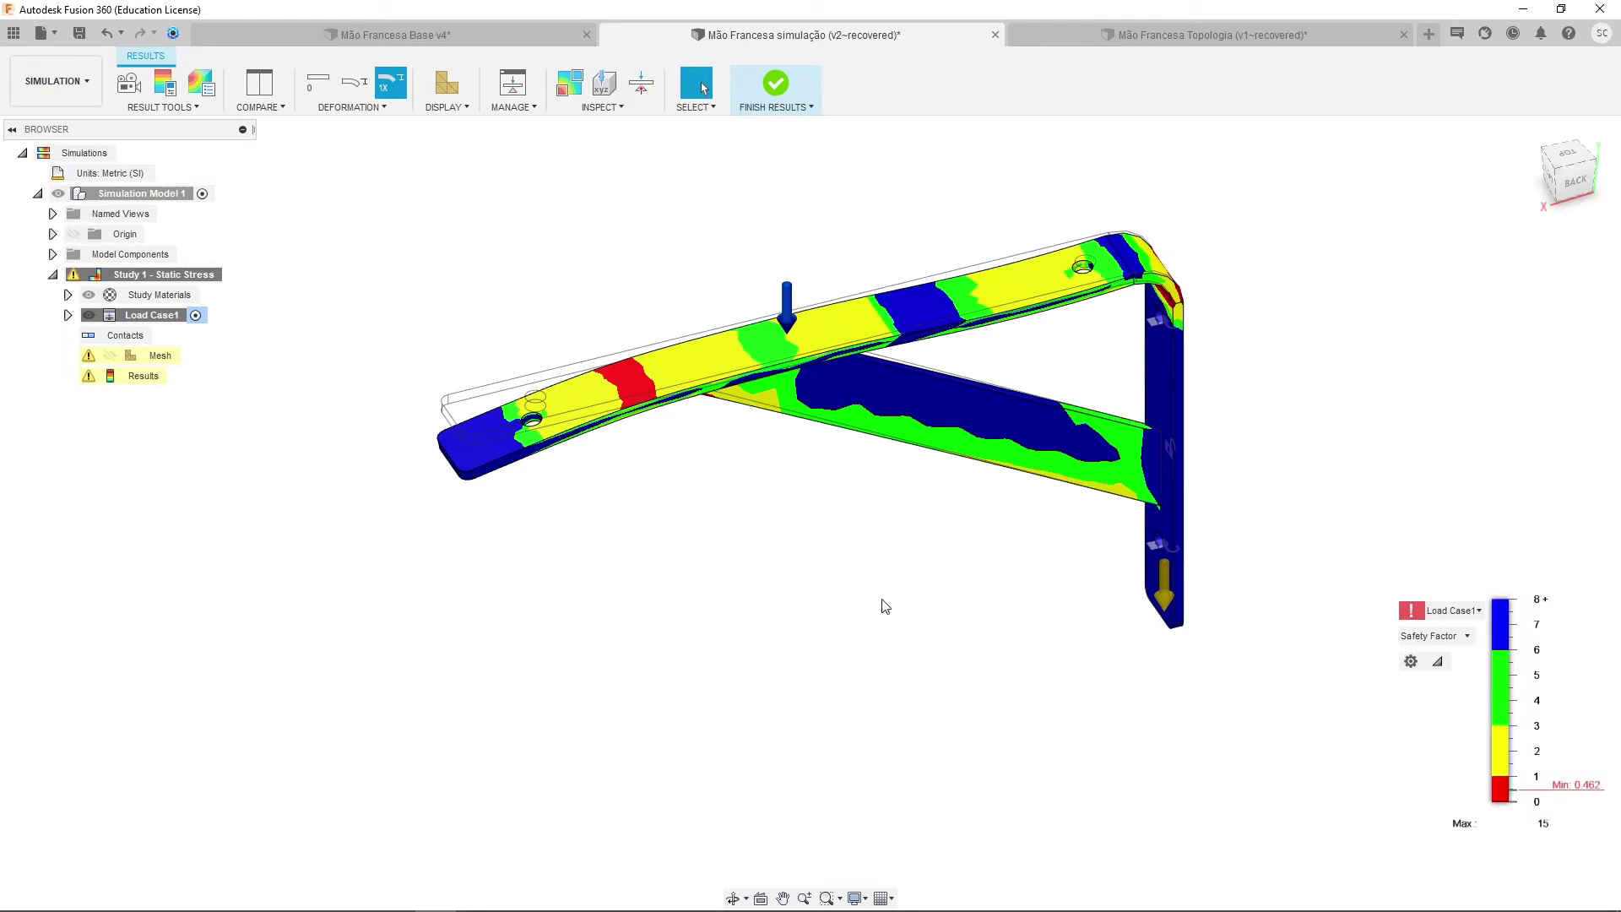
pyautogui.keyDown('shift'); pyautogui.moveTo(784, 589); pyautogui.dragTo(884, 588, button='middle'); pyautogui.keyUp('shift')
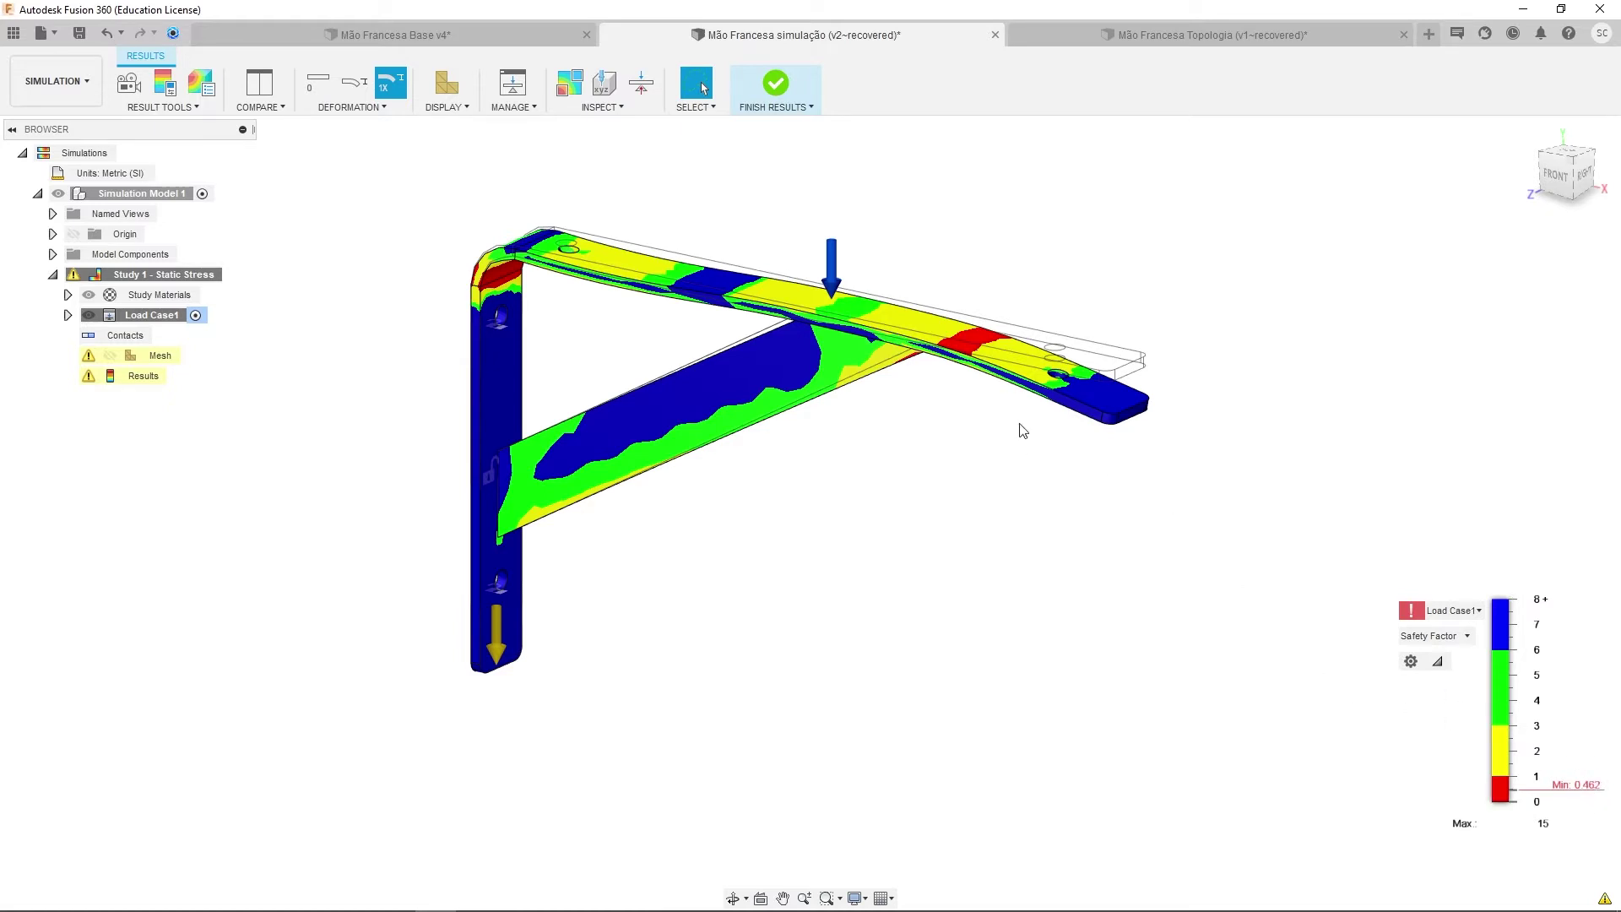
pyautogui.click(478, 38)
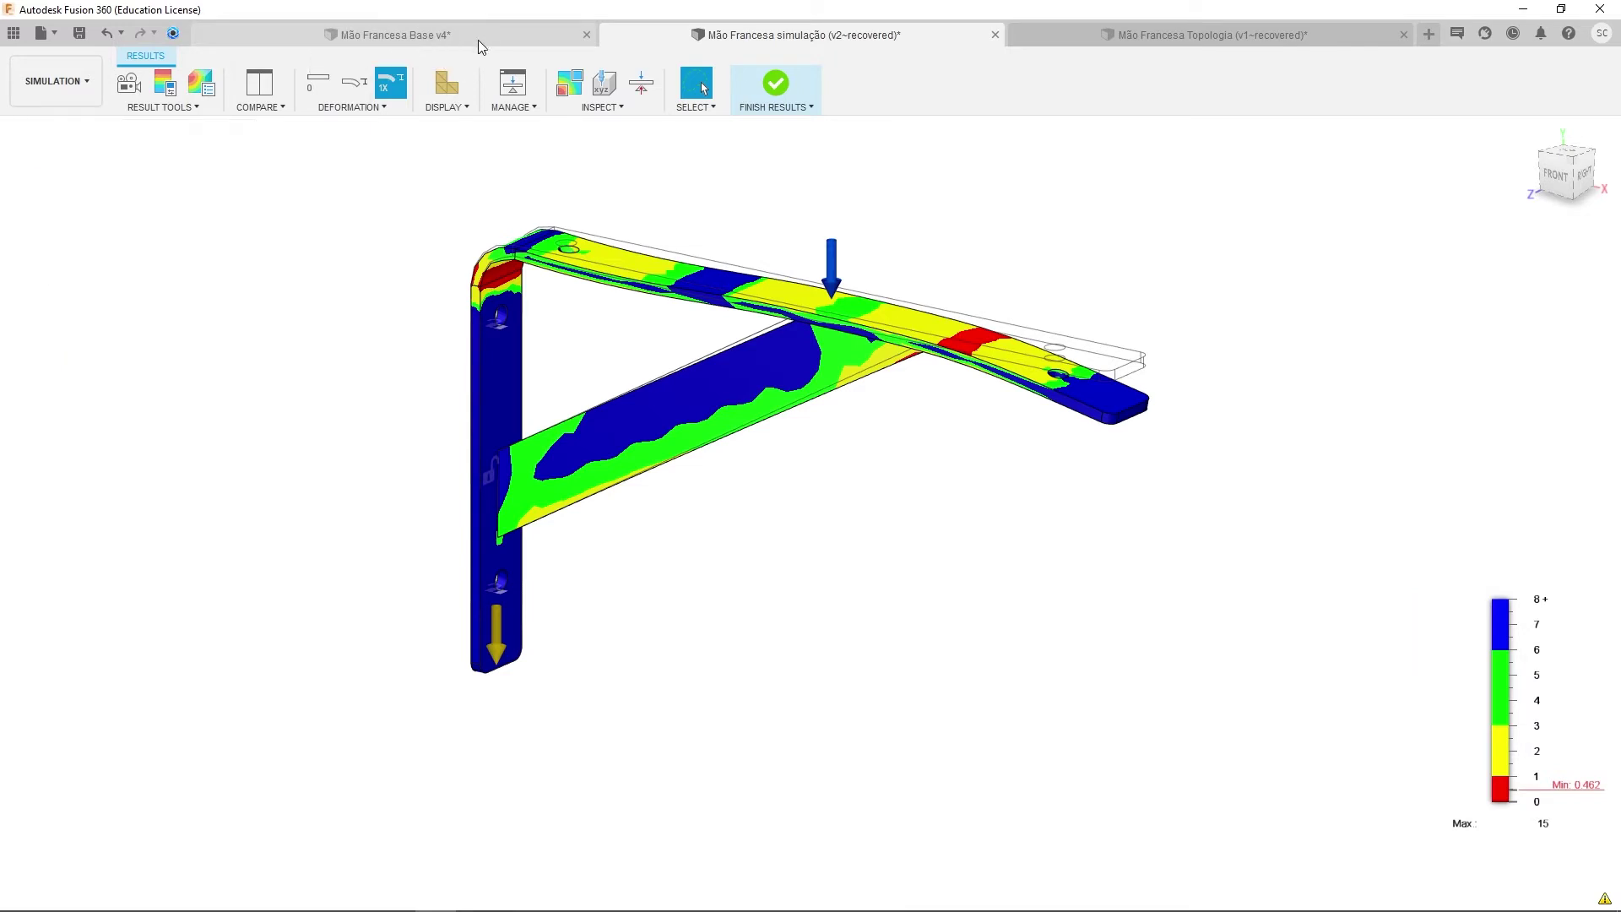
pyautogui.click(471, 37)
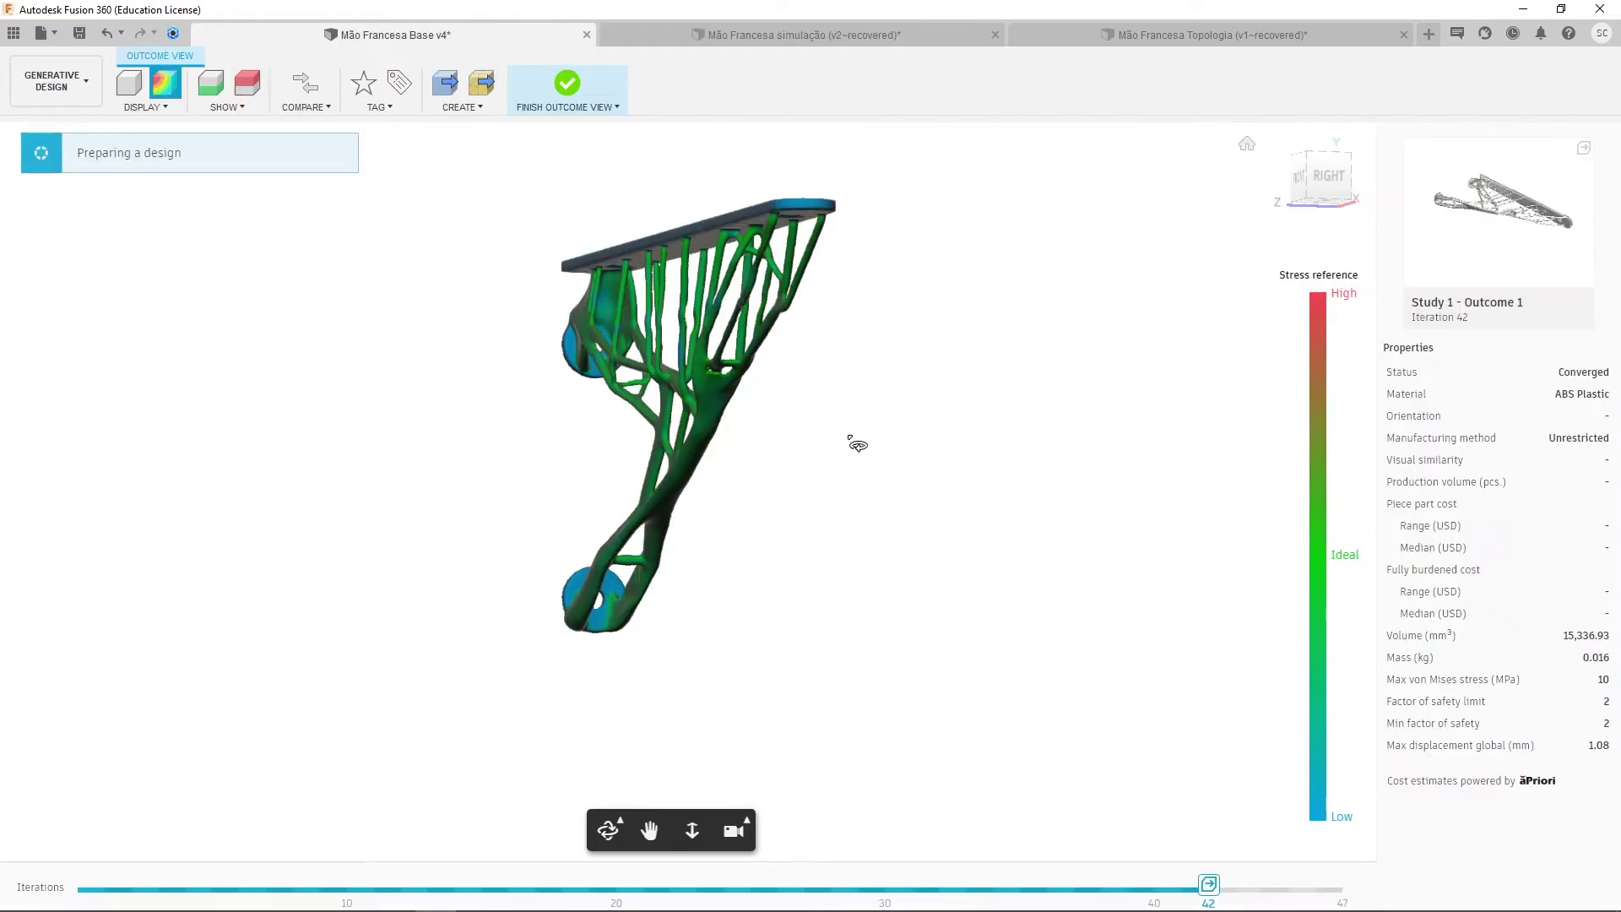
pyautogui.keyDown('shift'); pyautogui.moveTo(857, 445); pyautogui.dragTo(772, 565, button='middle'); pyautogui.keyUp('shift')
pyautogui.keyDown('shift'); pyautogui.moveTo(900, 405); pyautogui.dragTo(1018, 414, button='middle'); pyautogui.keyUp('shift')
pyautogui.keyDown('shift'); pyautogui.moveTo(883, 621); pyautogui.dragTo(816, 565, button='middle'); pyautogui.keyUp('shift')
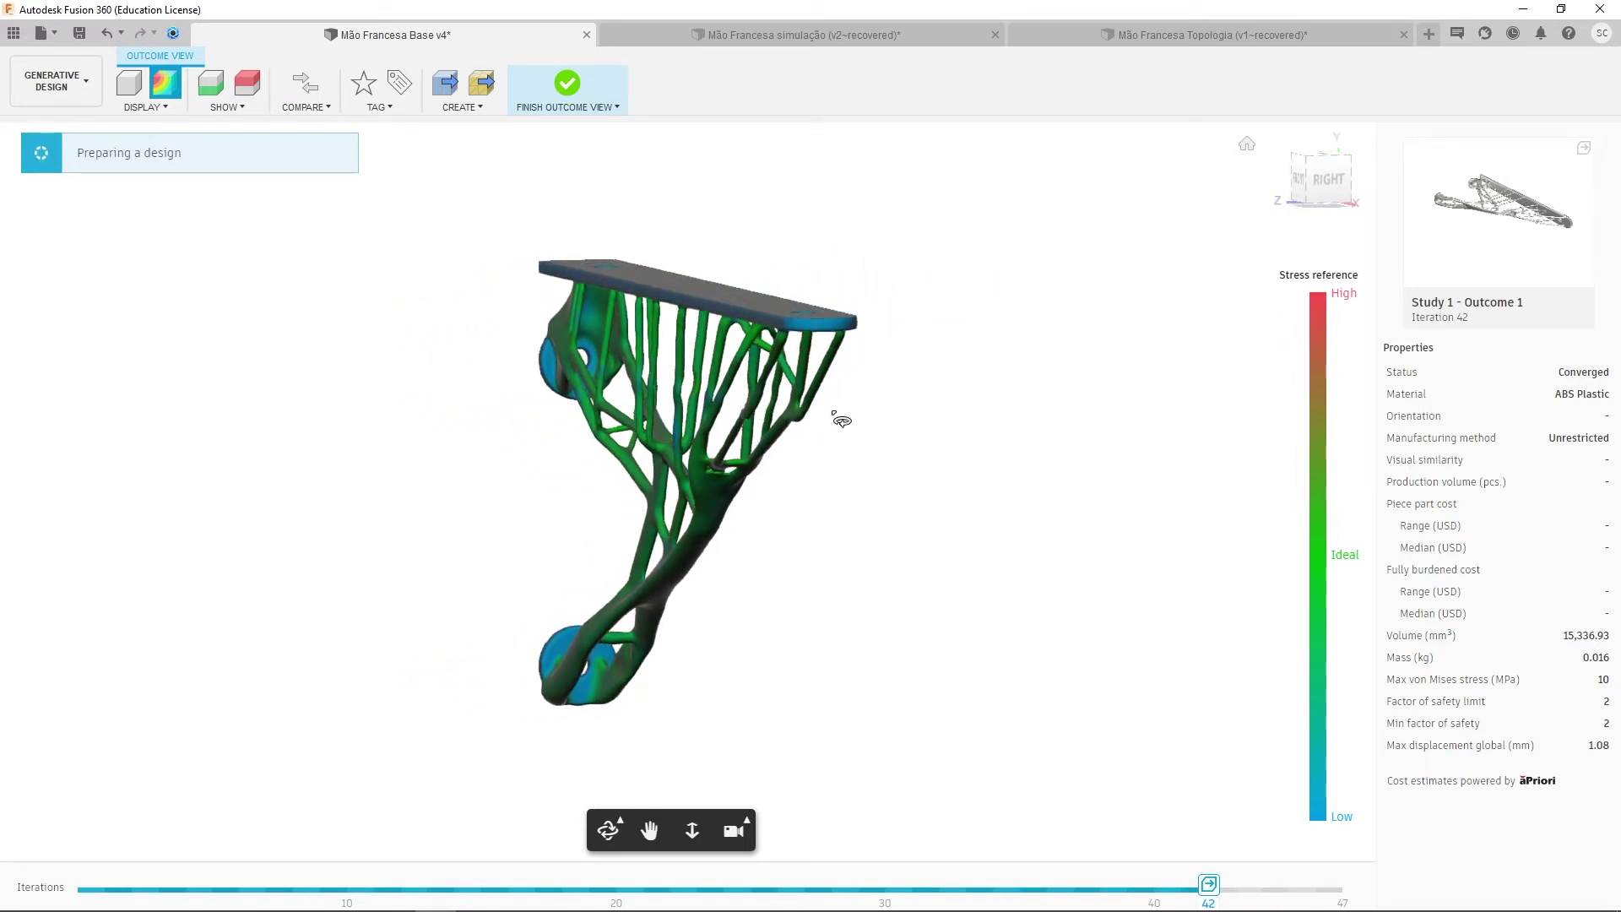
# - Return to Mão Francesa simulação, review the bracket's safety factor and deformation from the front, and finish the results view
pyautogui.click(802, 34)
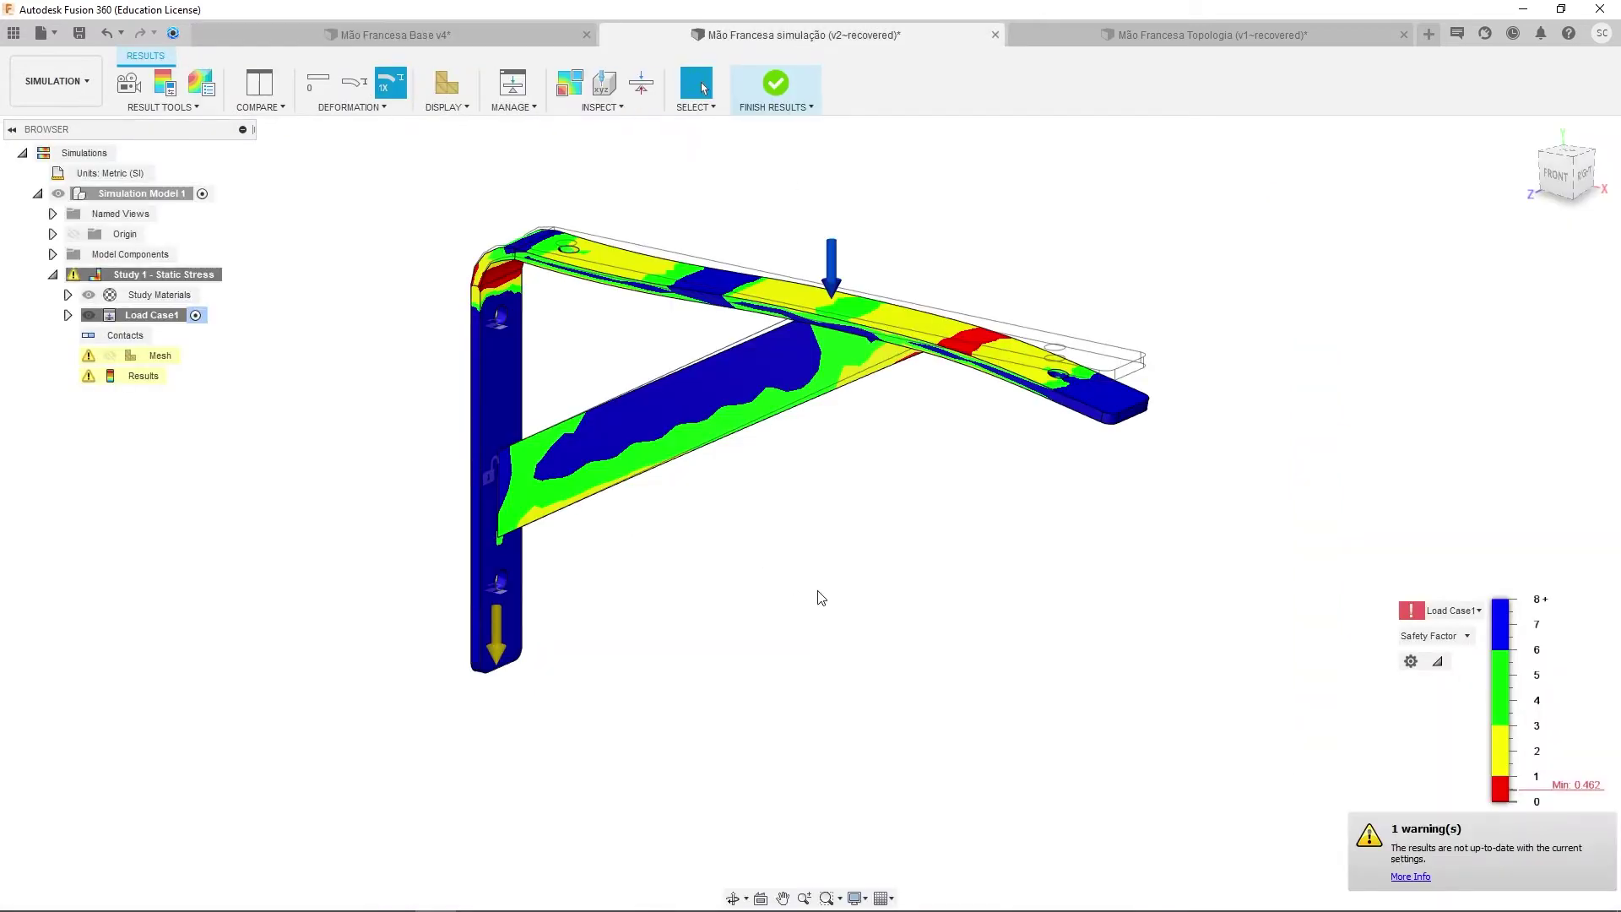
pyautogui.keyDown('shift'); pyautogui.moveTo(821, 597); pyautogui.dragTo(794, 548, button='middle'); pyautogui.keyUp('shift')
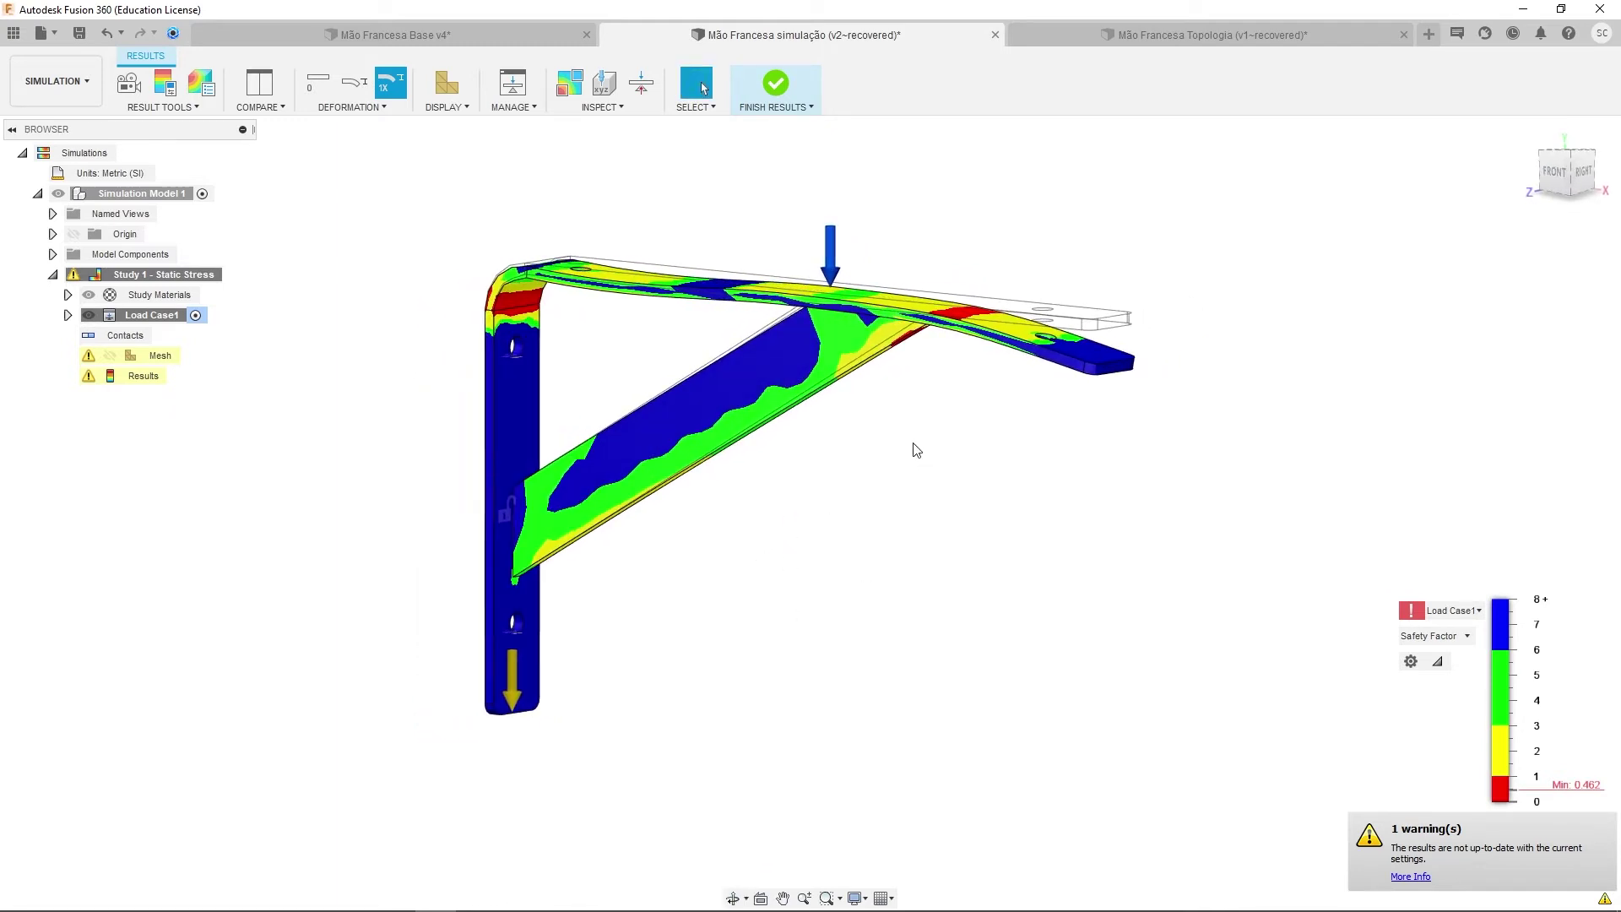
pyautogui.keyDown('shift'); pyautogui.moveTo(819, 487); pyautogui.dragTo(862, 495, button='middle'); pyautogui.keyUp('shift')
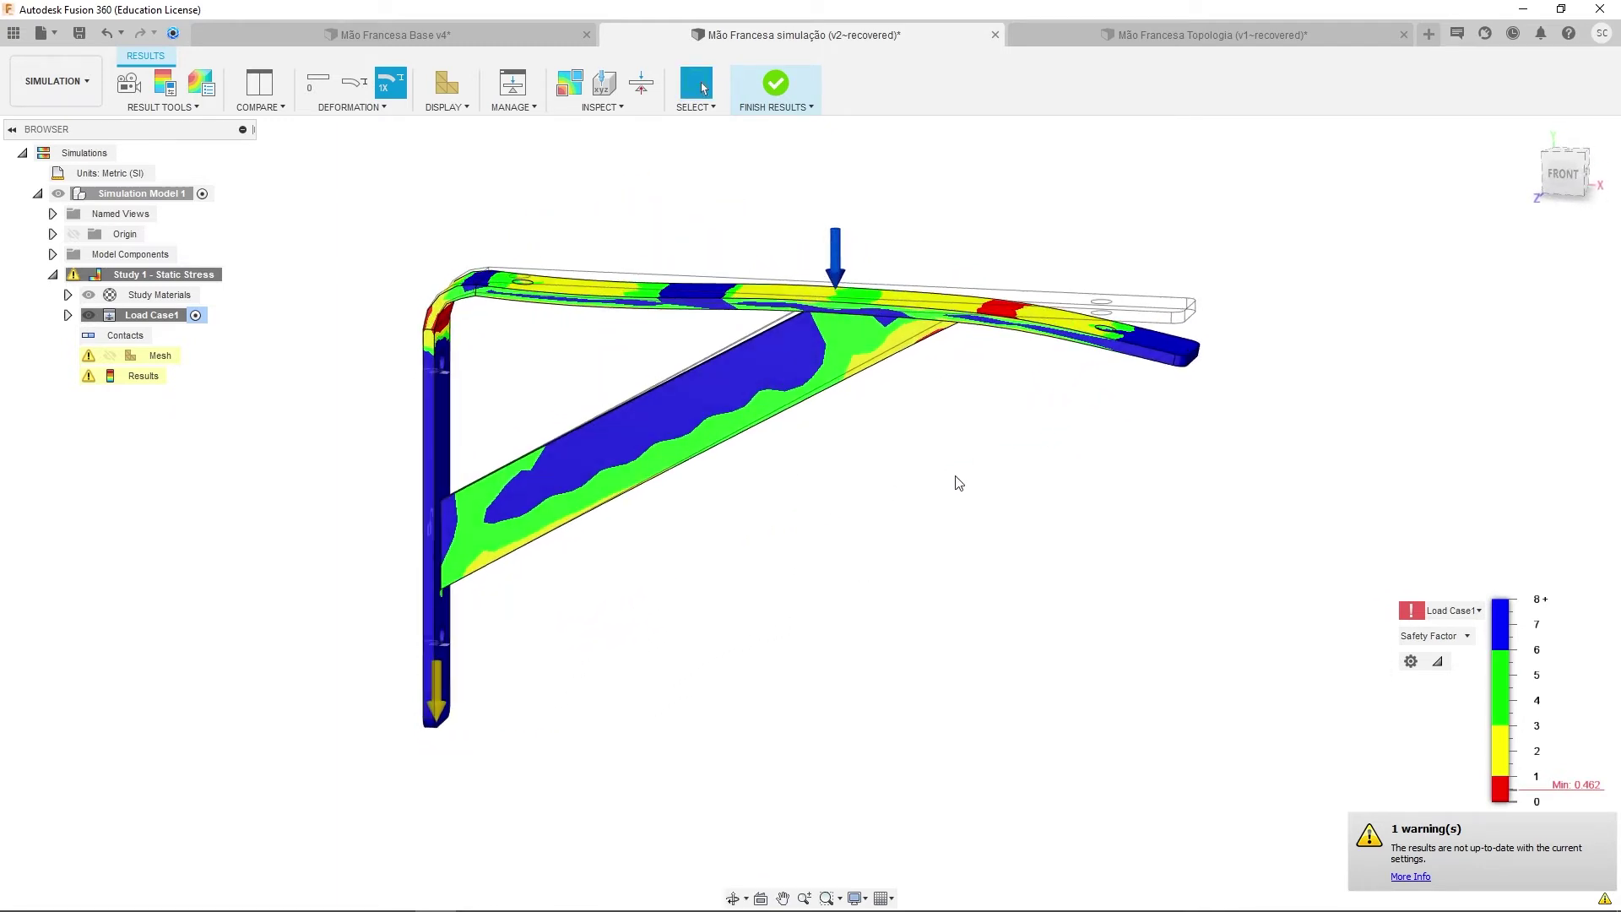
pyautogui.keyDown('shift'); pyautogui.moveTo(959, 483); pyautogui.dragTo(914, 475, button='middle'); pyautogui.keyUp('shift')
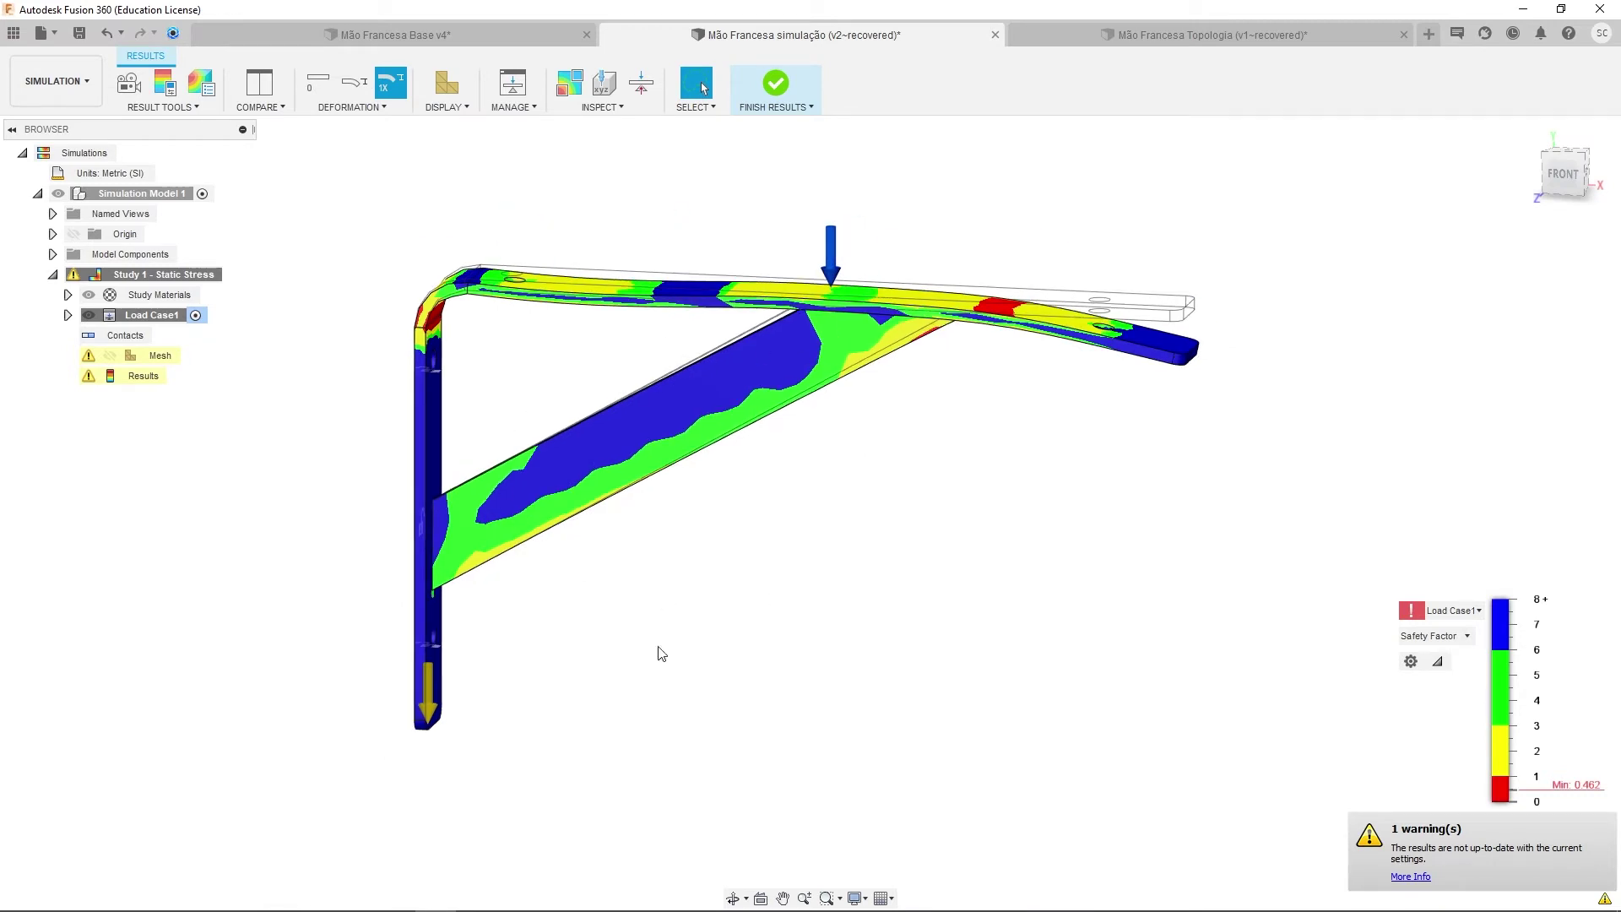
pyautogui.click(770, 88)
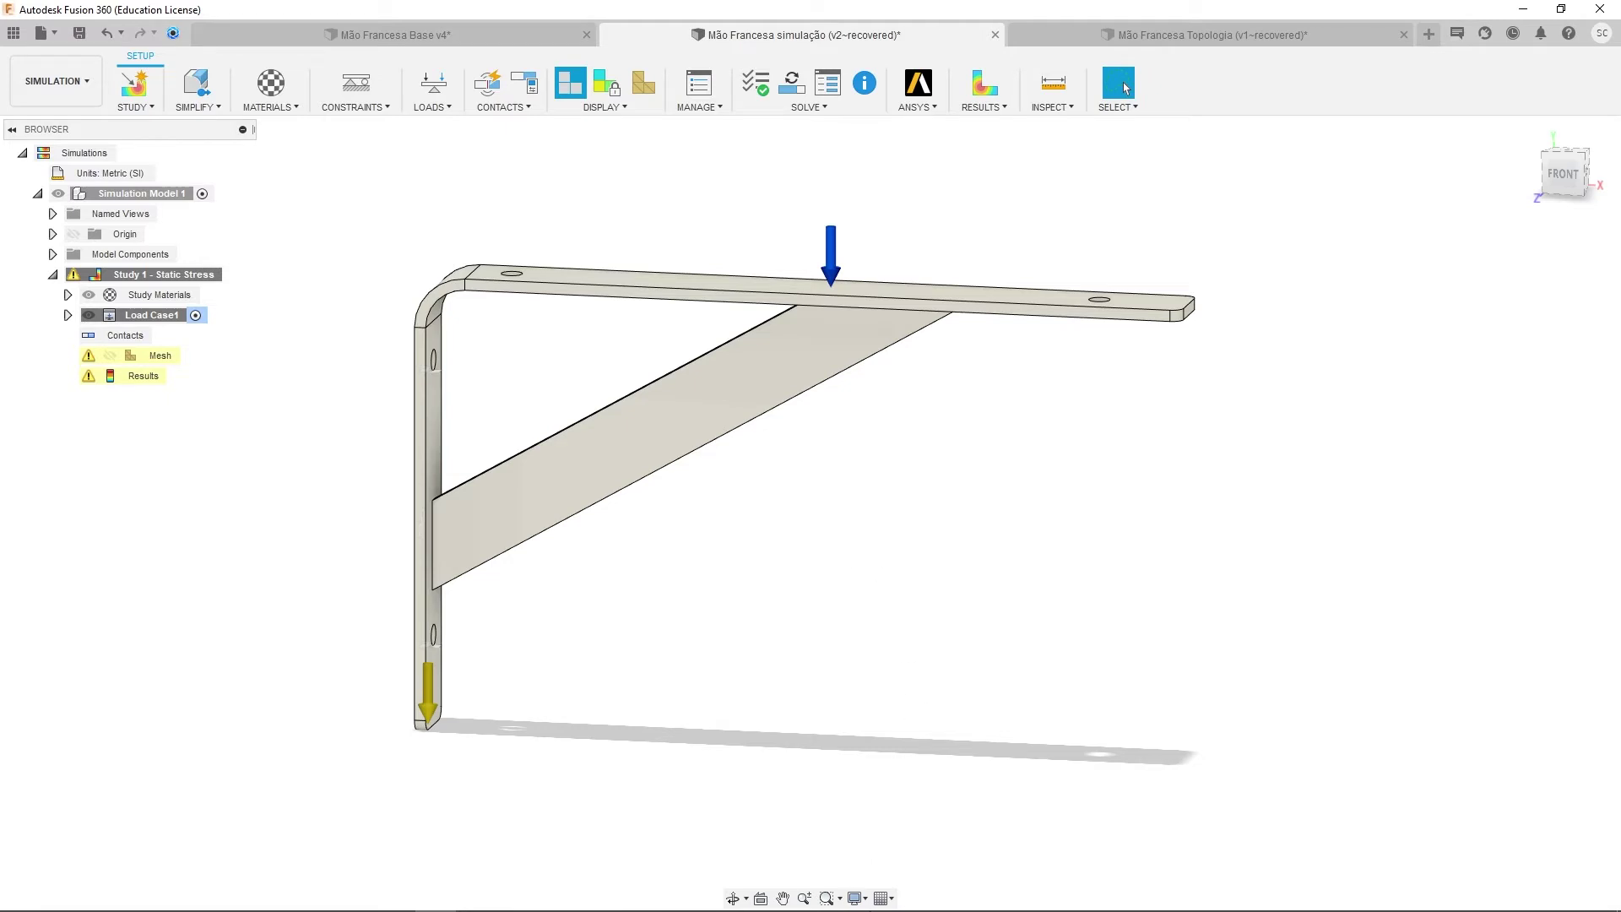
pyautogui.moveTo(899, 879)
pyautogui.click(724, 896)
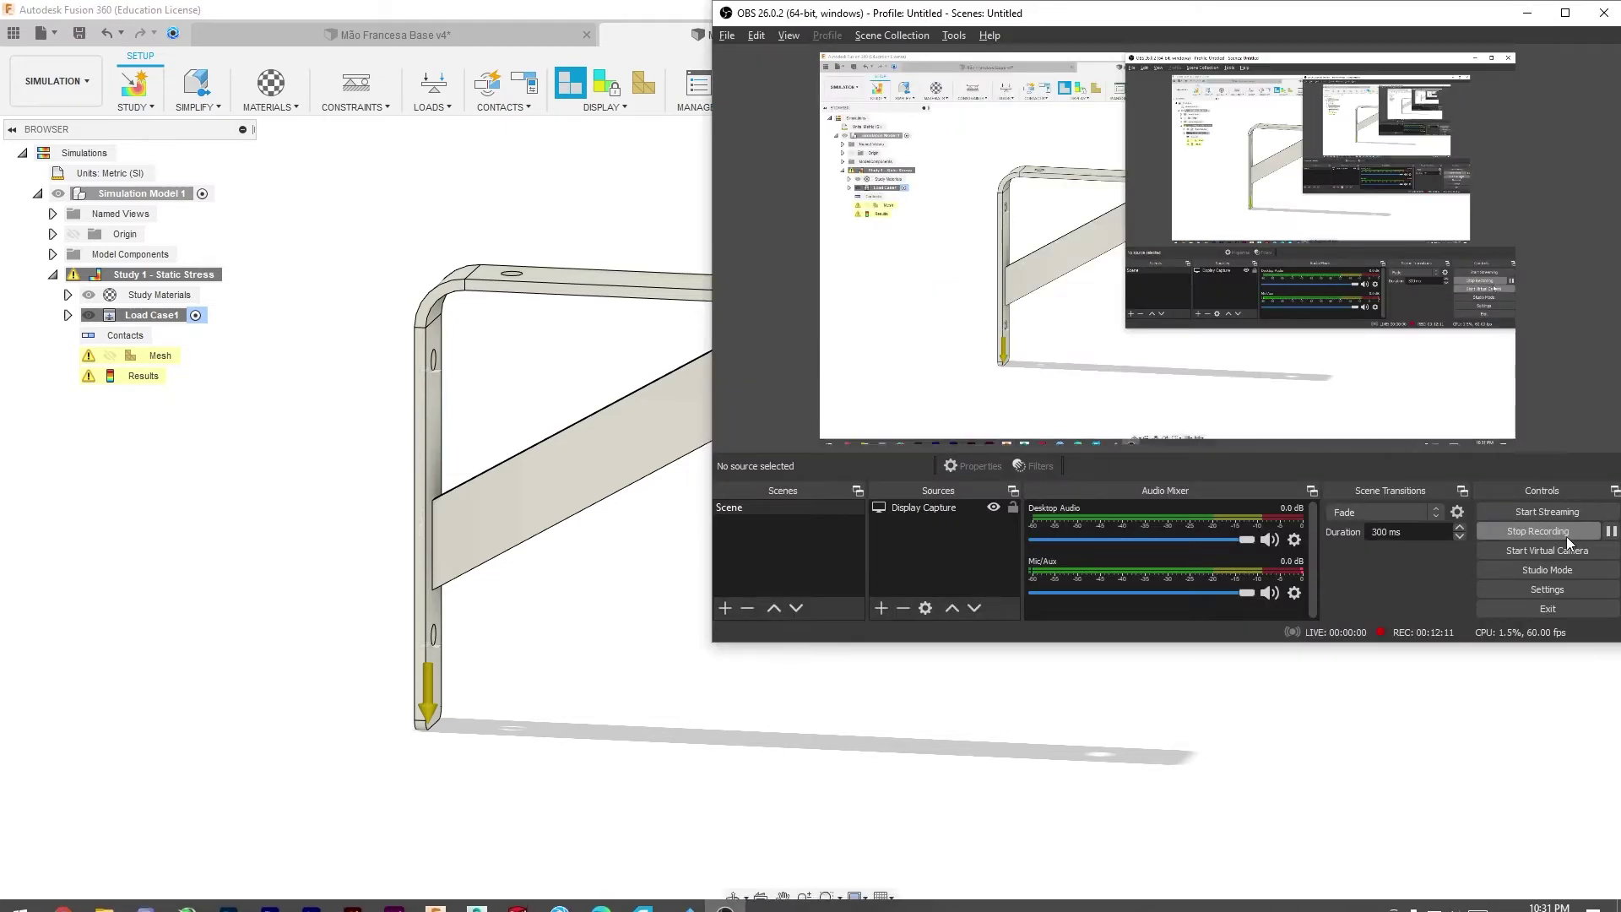
pyautogui.click(1611, 531)
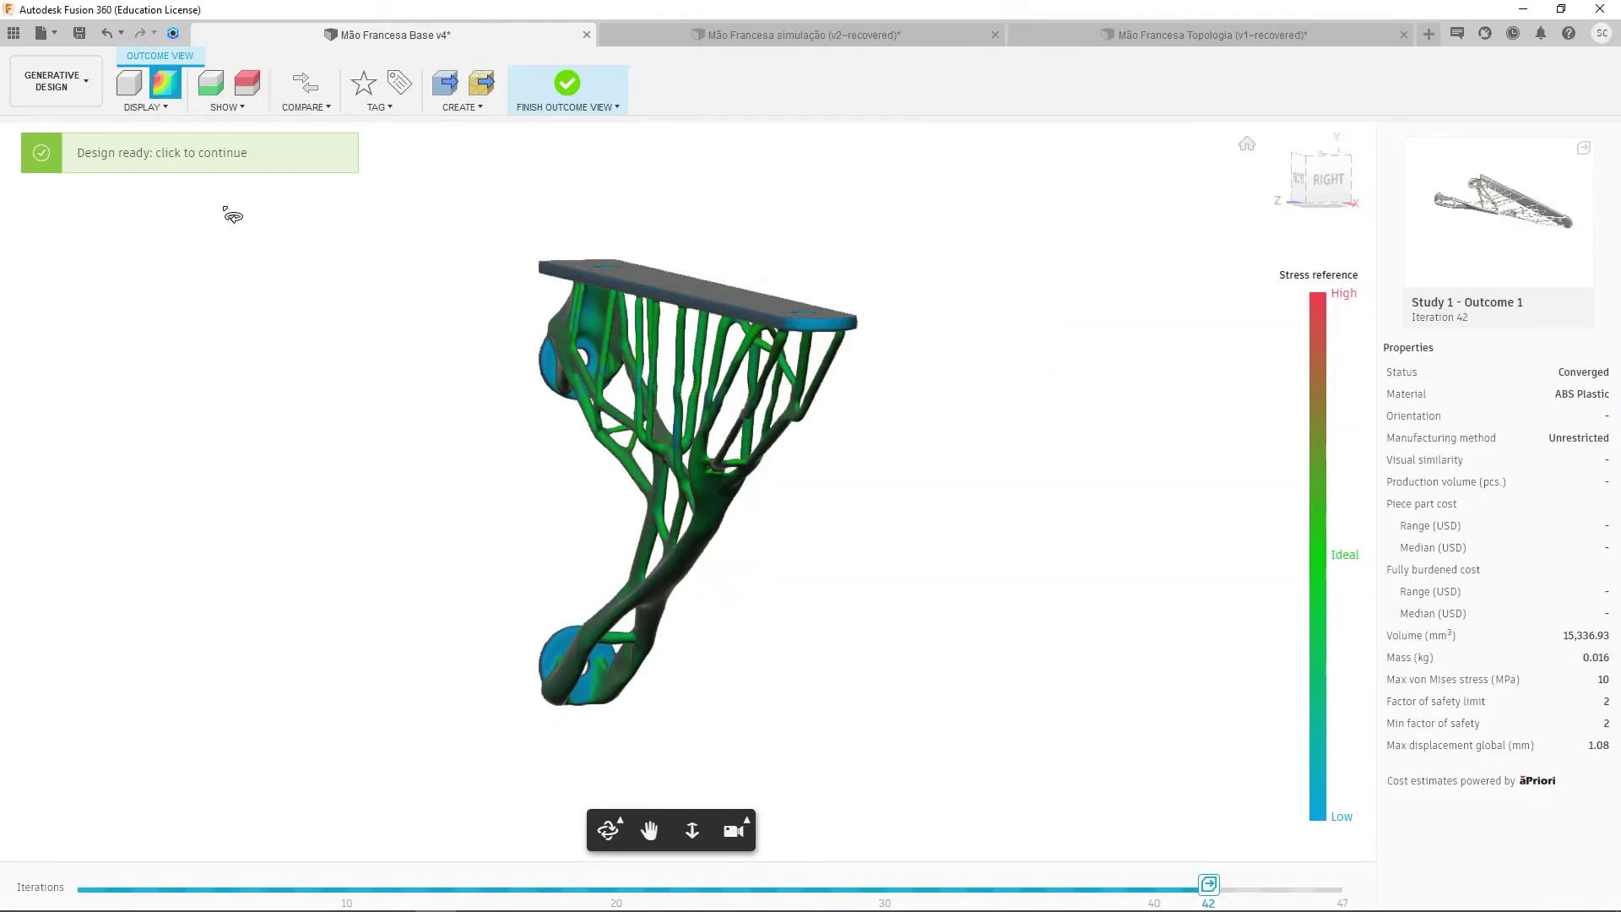
# - Open the finished design created from Outcome 1, Iteration 42, and view the bracket from below and from the front
pyautogui.click(207, 166)
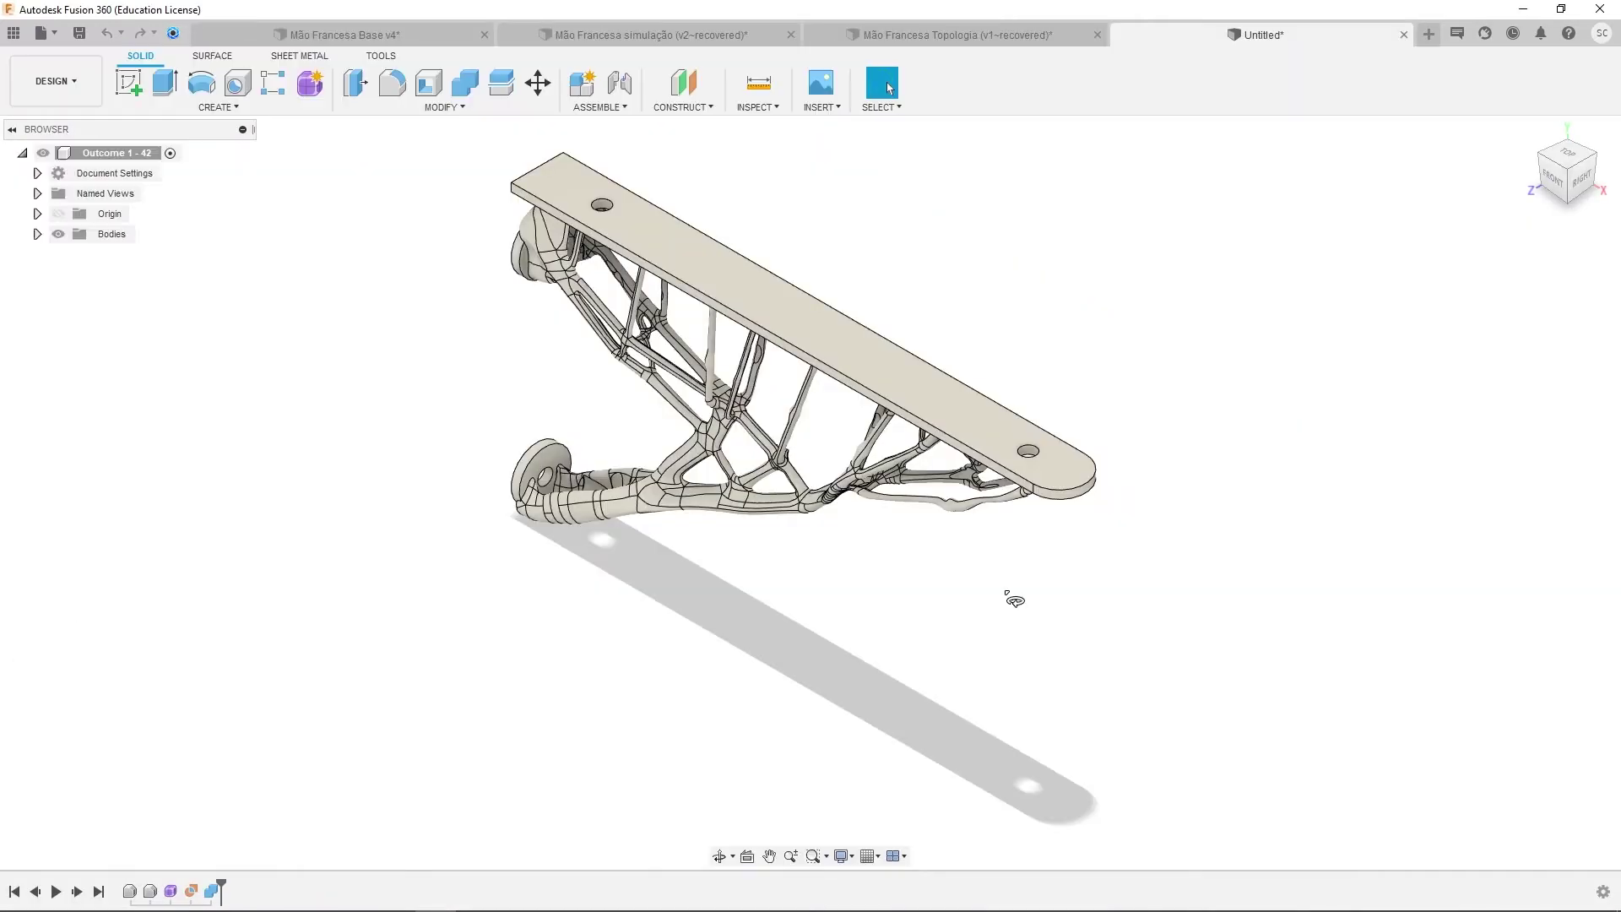
pyautogui.keyDown('shift'); pyautogui.moveTo(917, 574); pyautogui.dragTo(774, 325, button='middle'); pyautogui.keyUp('shift')
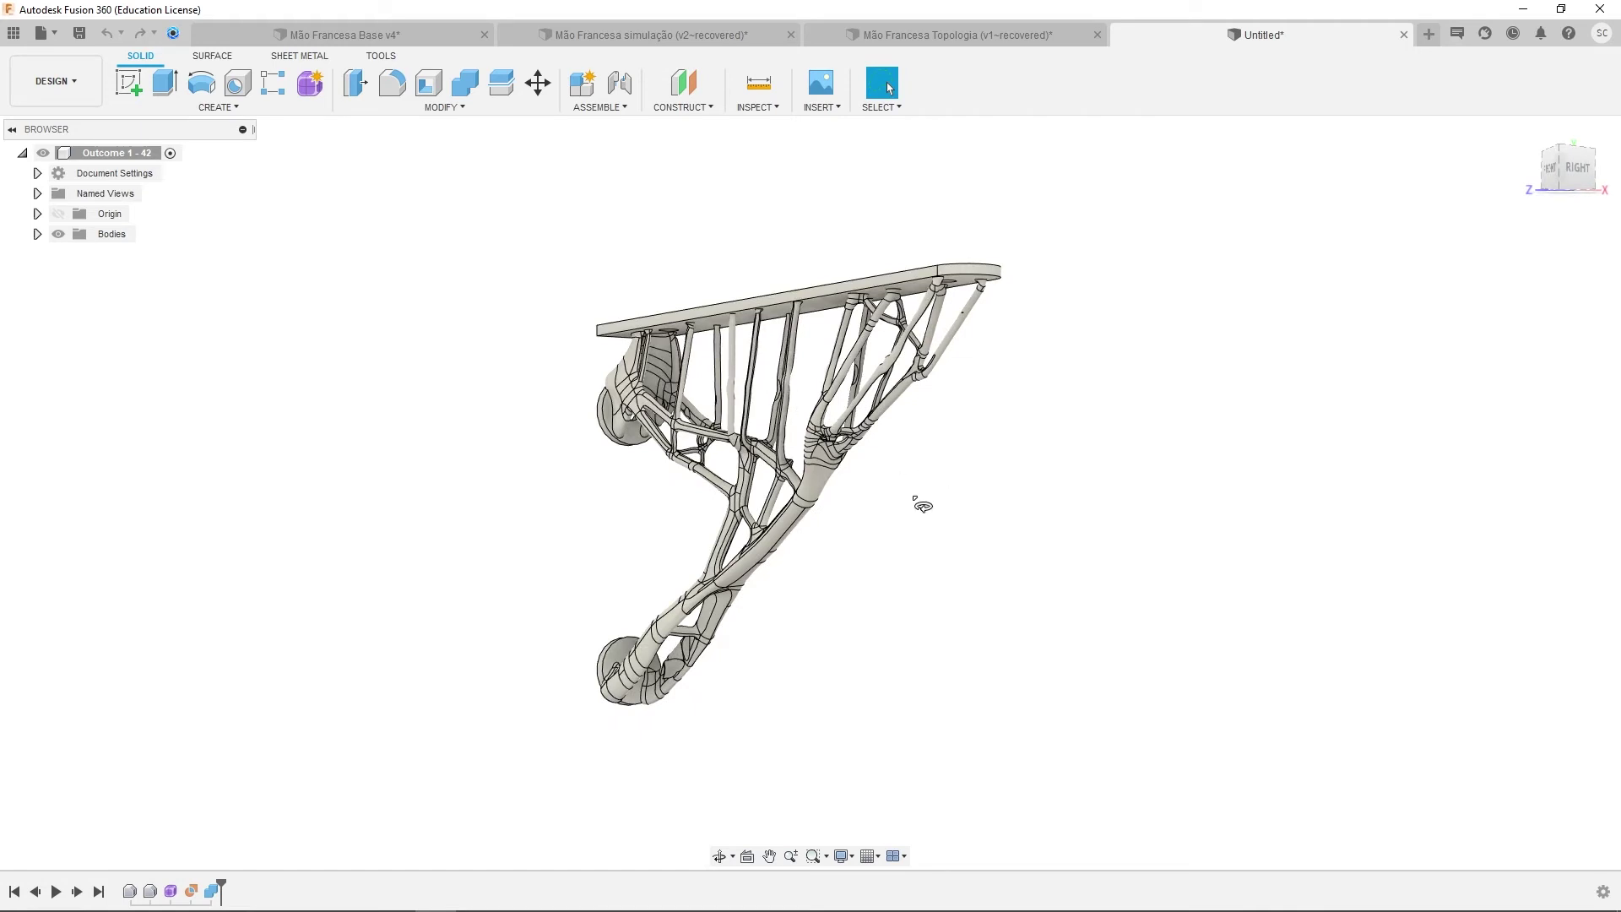
pyautogui.keyDown('shift'); pyautogui.moveTo(922, 505); pyautogui.dragTo(673, 613, button='middle'); pyautogui.keyUp('shift')
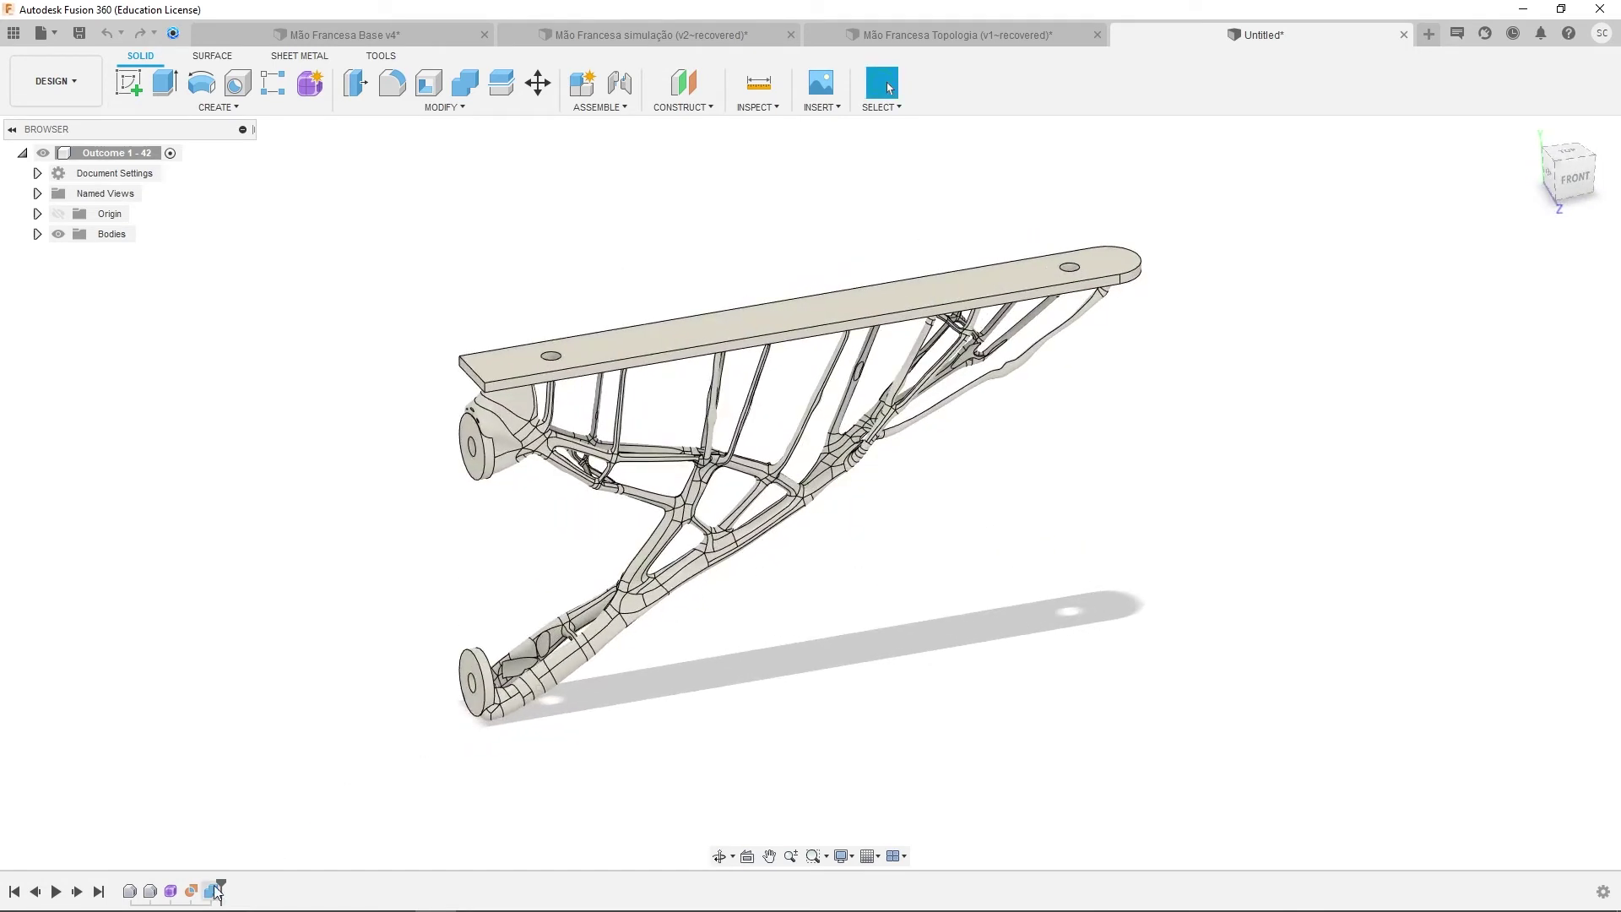
# - Roll the design history back to before the Organic feature and examine the obstacle and preserve bodies from several sides
pyautogui.moveTo(223, 884); pyautogui.dragTo(160, 884)
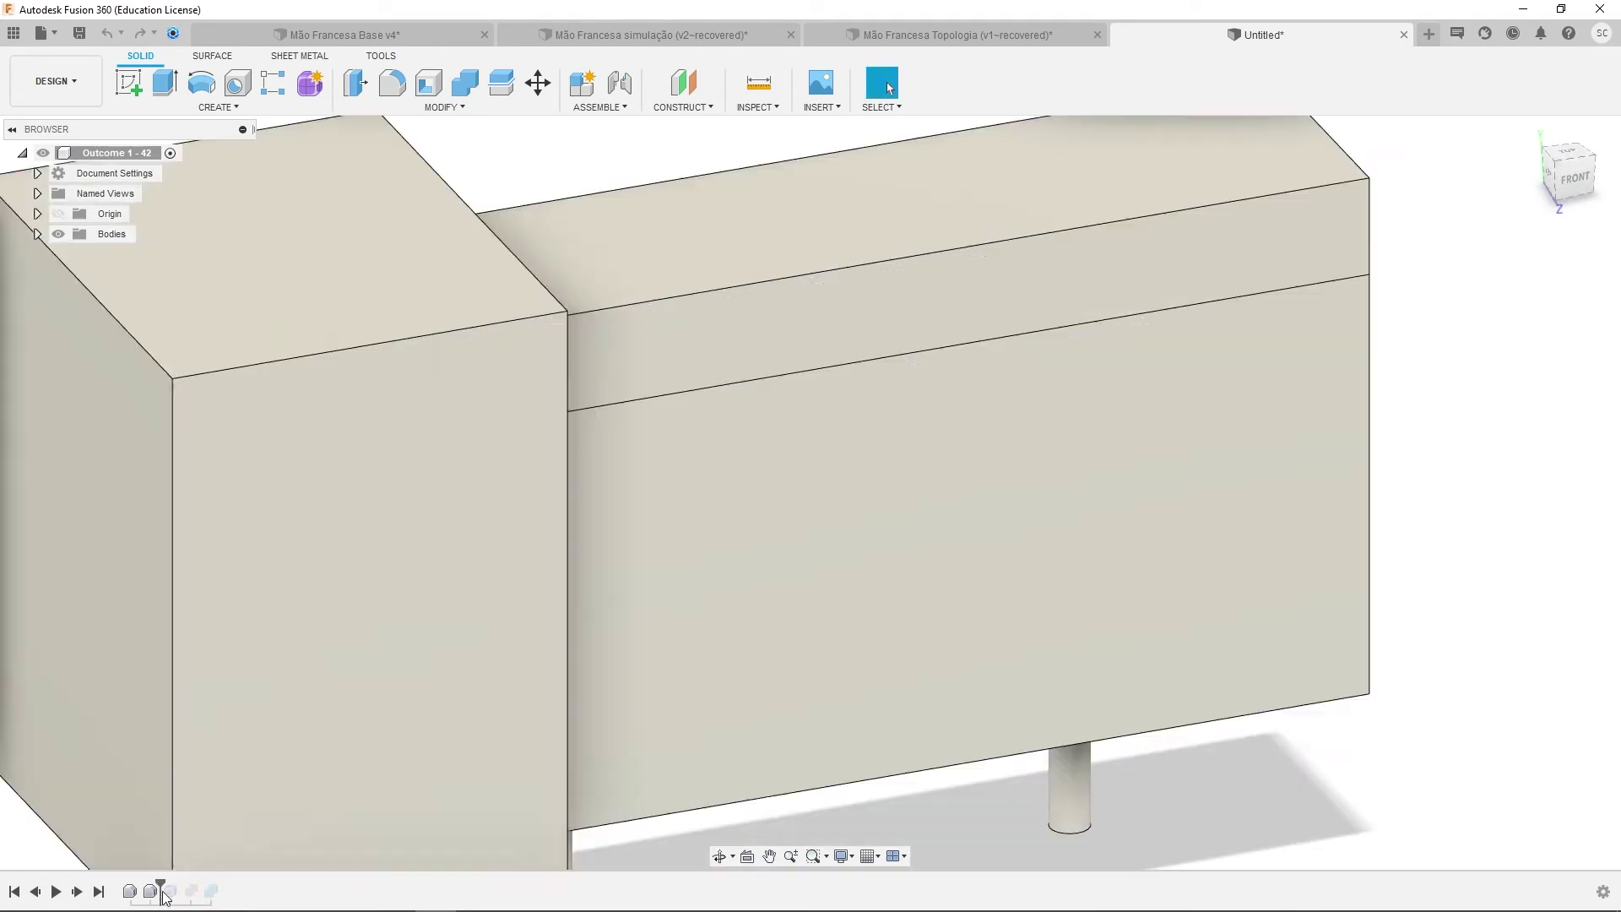
pyautogui.keyDown('shift'); pyautogui.moveTo(561, 646); pyautogui.dragTo(596, 659, button='middle'); pyautogui.keyUp('shift')
pyautogui.scroll(-4, 785, 726)
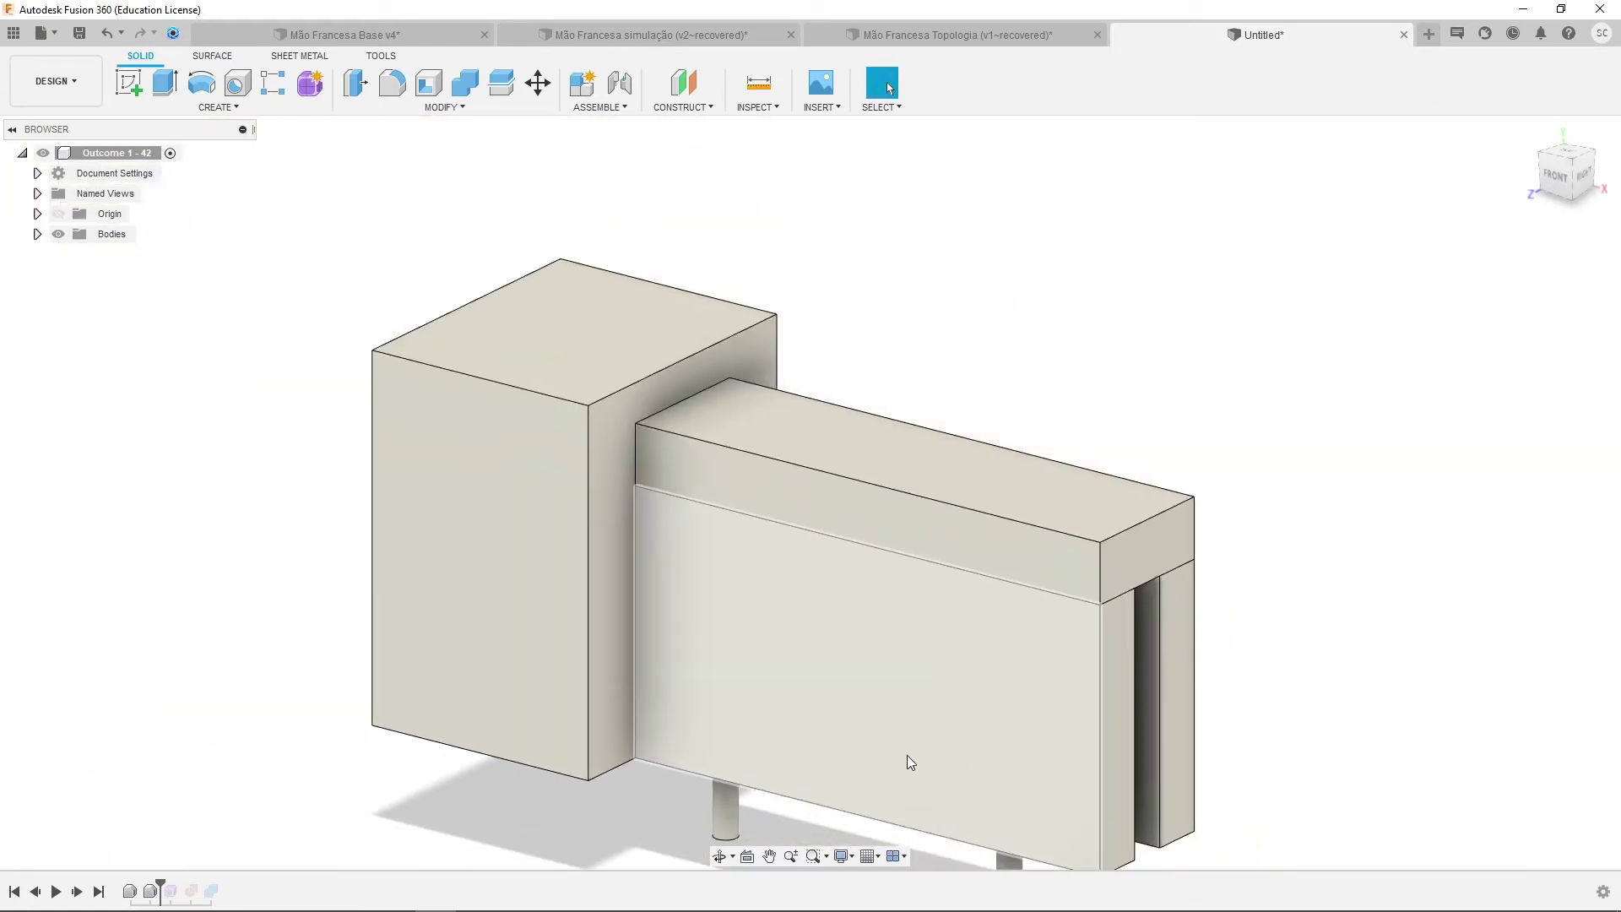
pyautogui.moveTo(986, 676); pyautogui.dragTo(594, 453, button='middle')
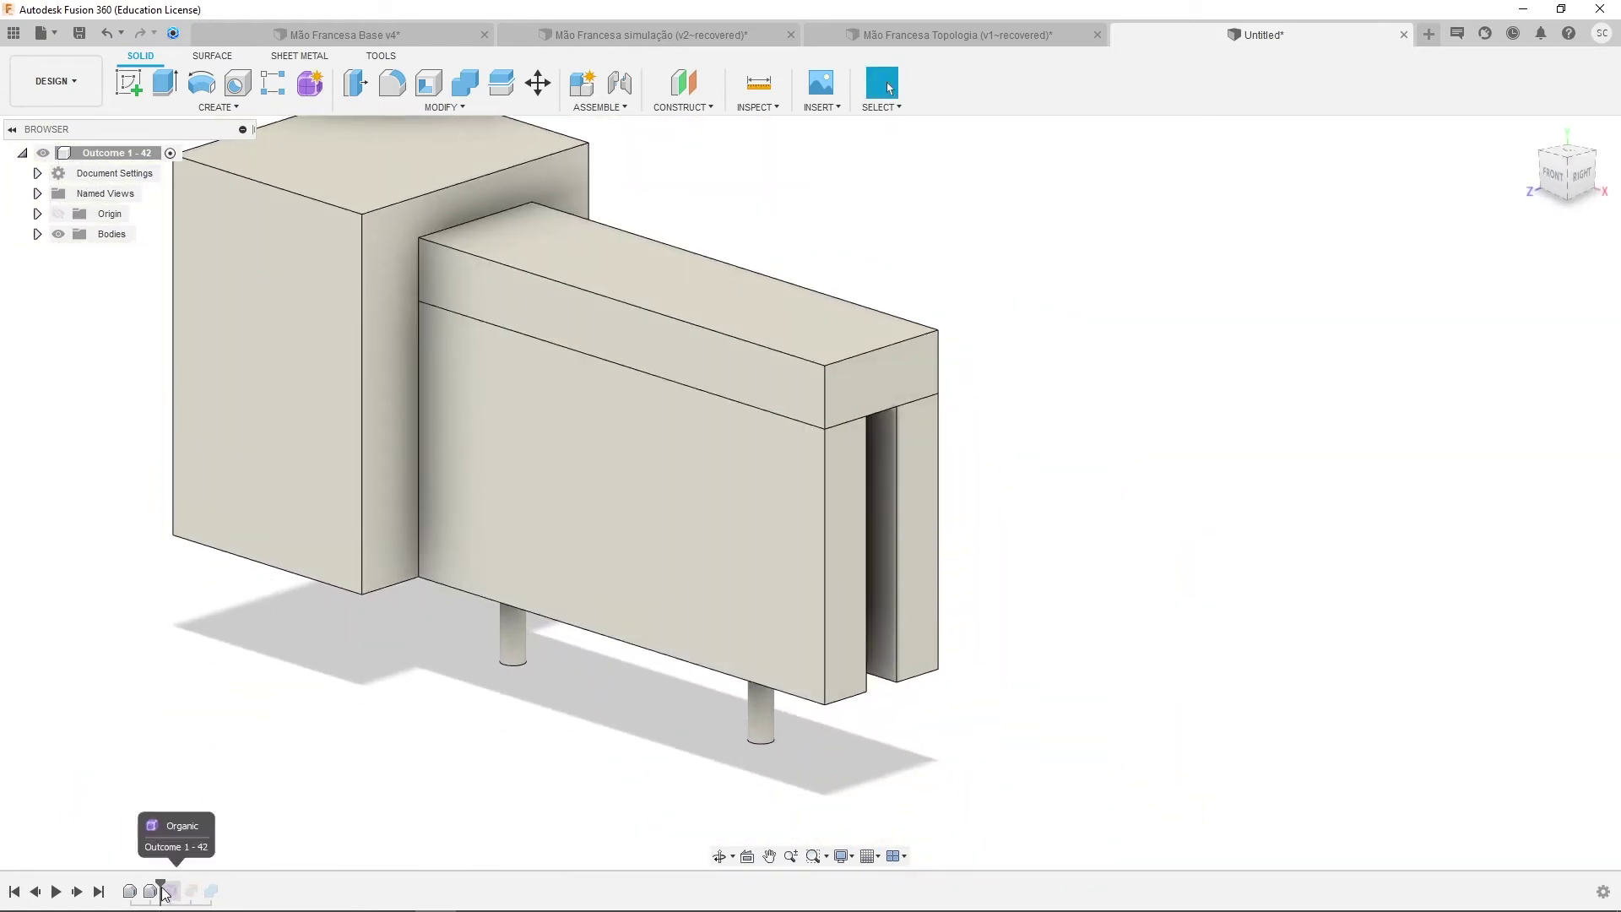
pyautogui.moveTo(162, 884)
pyautogui.mouseDown()
pyautogui.moveTo(225, 885)
pyautogui.moveTo(161, 885)
pyautogui.mouseUp()
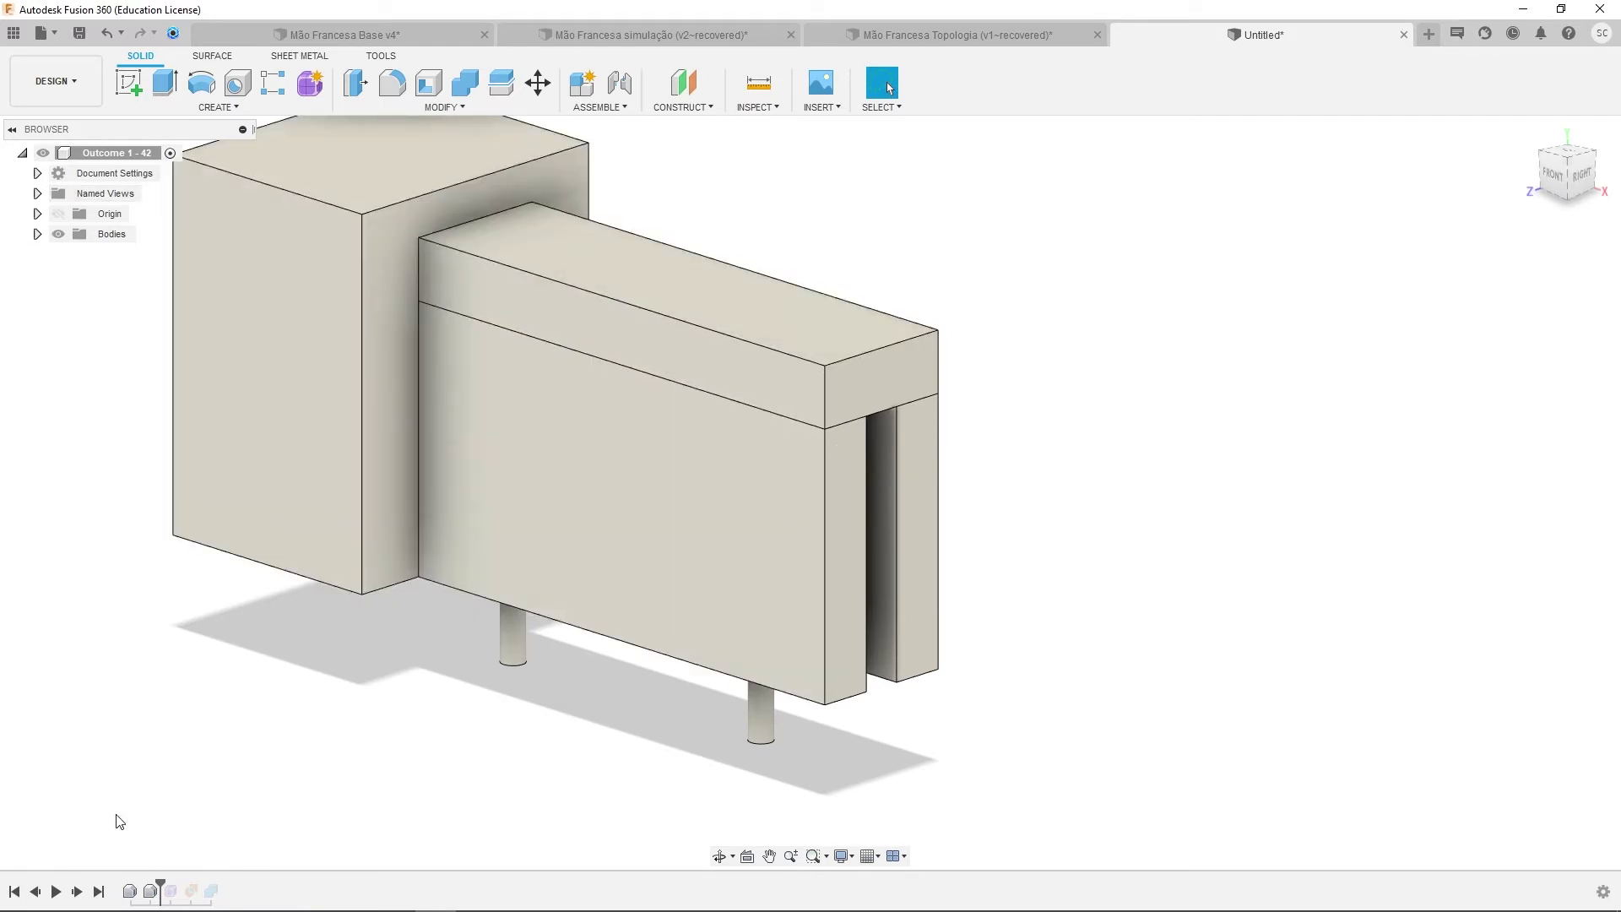
pyautogui.keyDown('shift'); pyautogui.moveTo(428, 807); pyautogui.dragTo(337, 729, button='middle'); pyautogui.keyUp('shift')
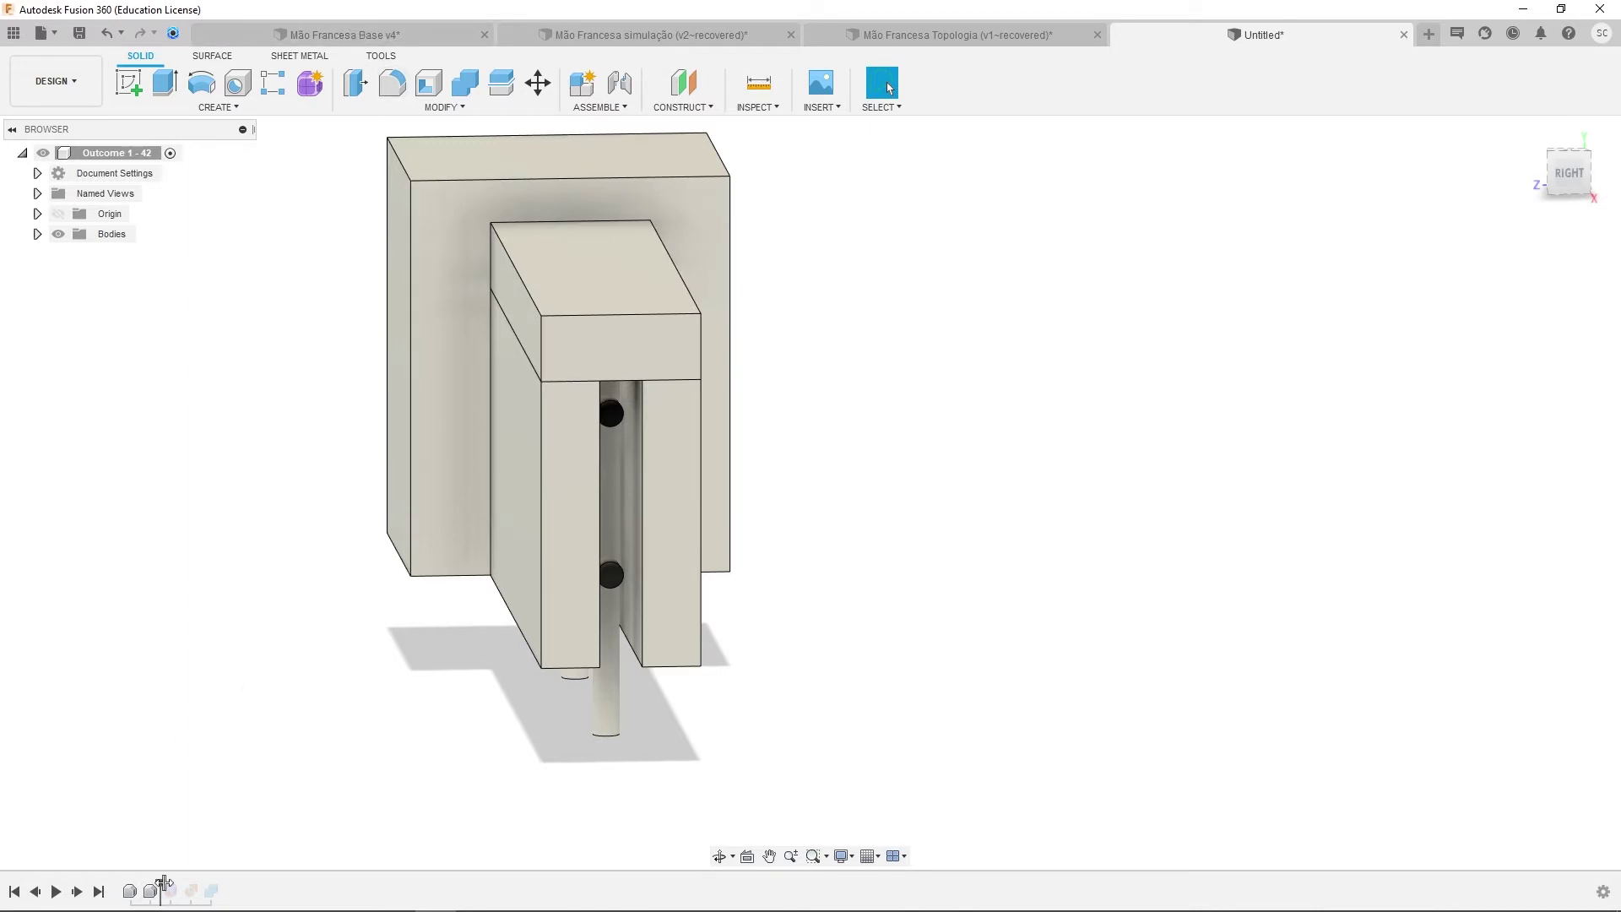
# - Roll the history forward past the Organic feature and hide Obstacle1 to Obstacle8, Preserve2 and Preserve3 to expose the organic body
pyautogui.moveTo(164, 884); pyautogui.dragTo(181, 884)
pyautogui.keyDown('shift'); pyautogui.moveTo(747, 681); pyautogui.dragTo(189, 214, button='middle'); pyautogui.keyUp('shift')
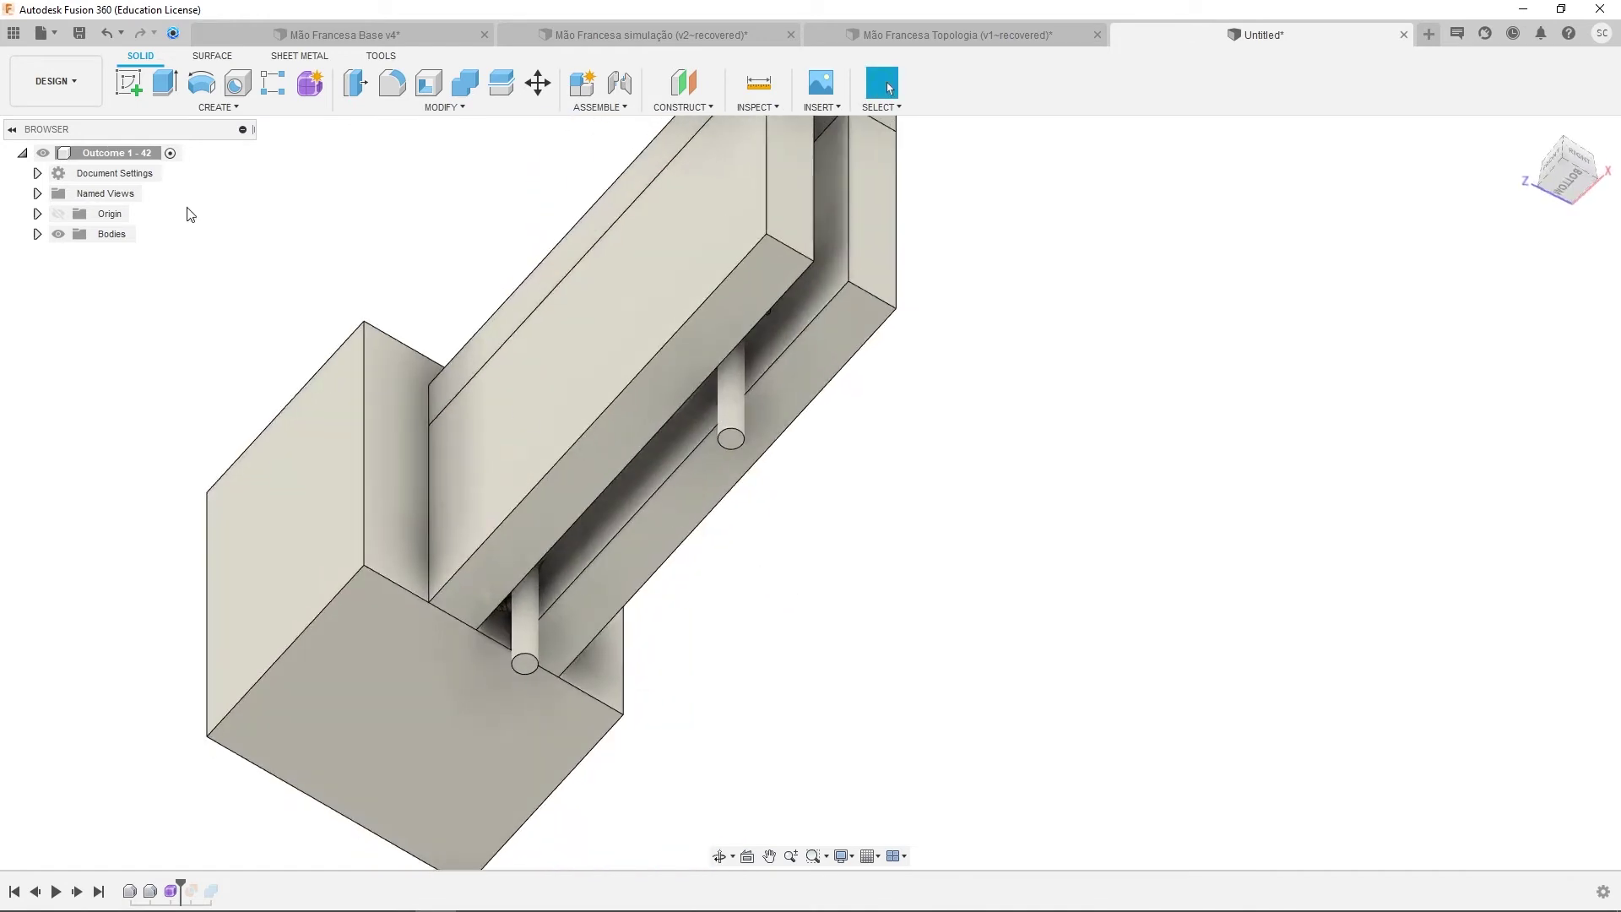
pyautogui.click(37, 233)
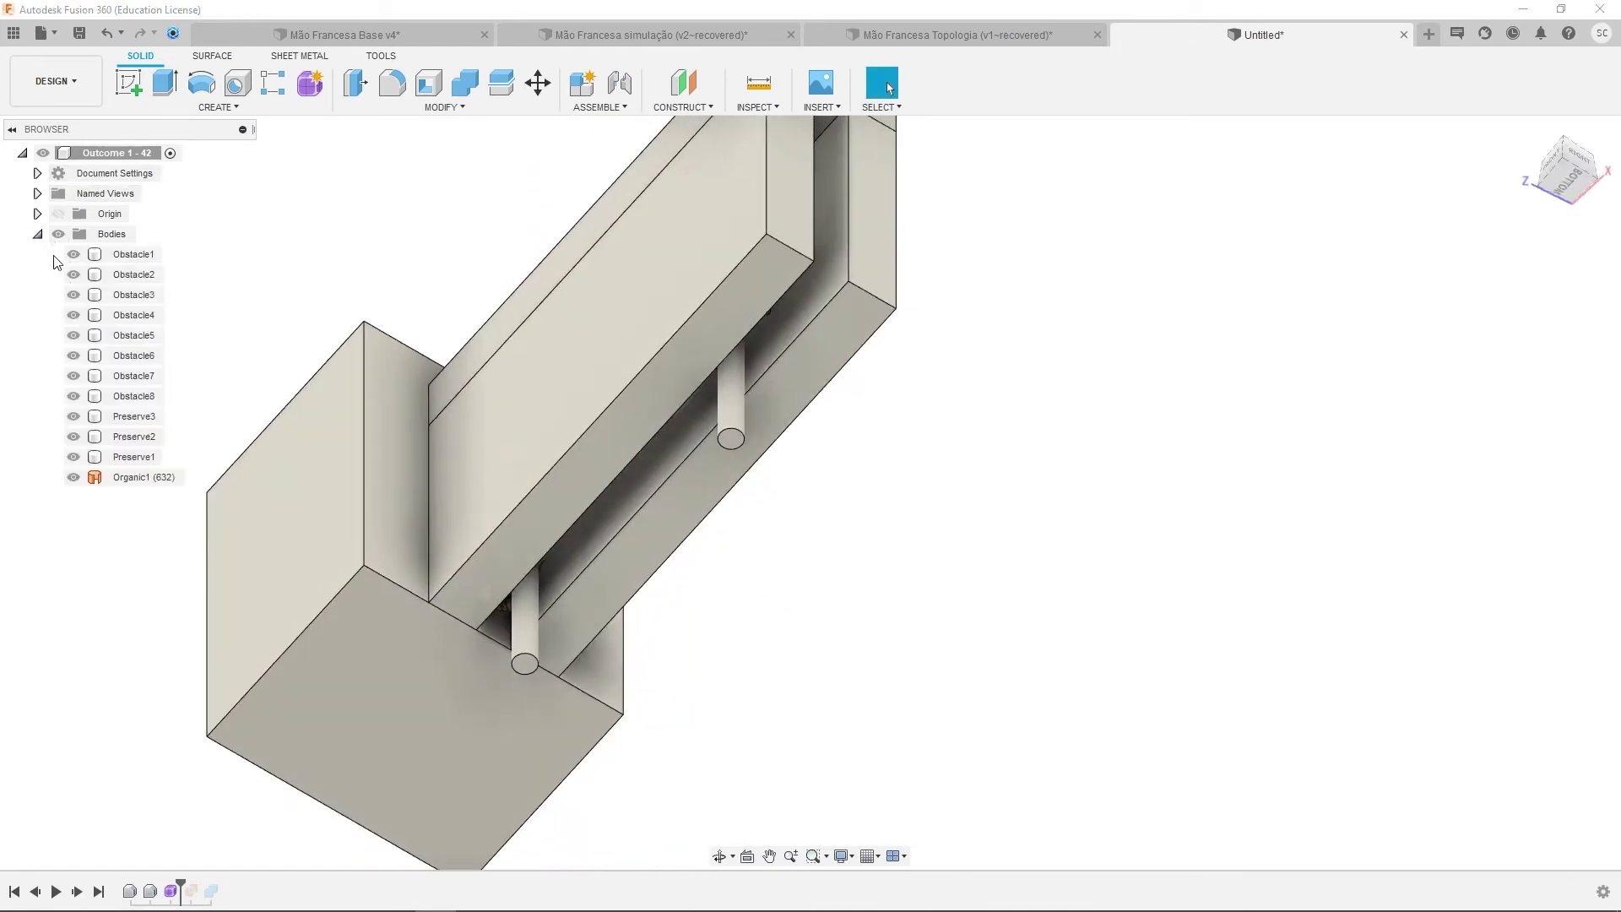
pyautogui.click(73, 416)
pyautogui.click(74, 396)
pyautogui.click(74, 376)
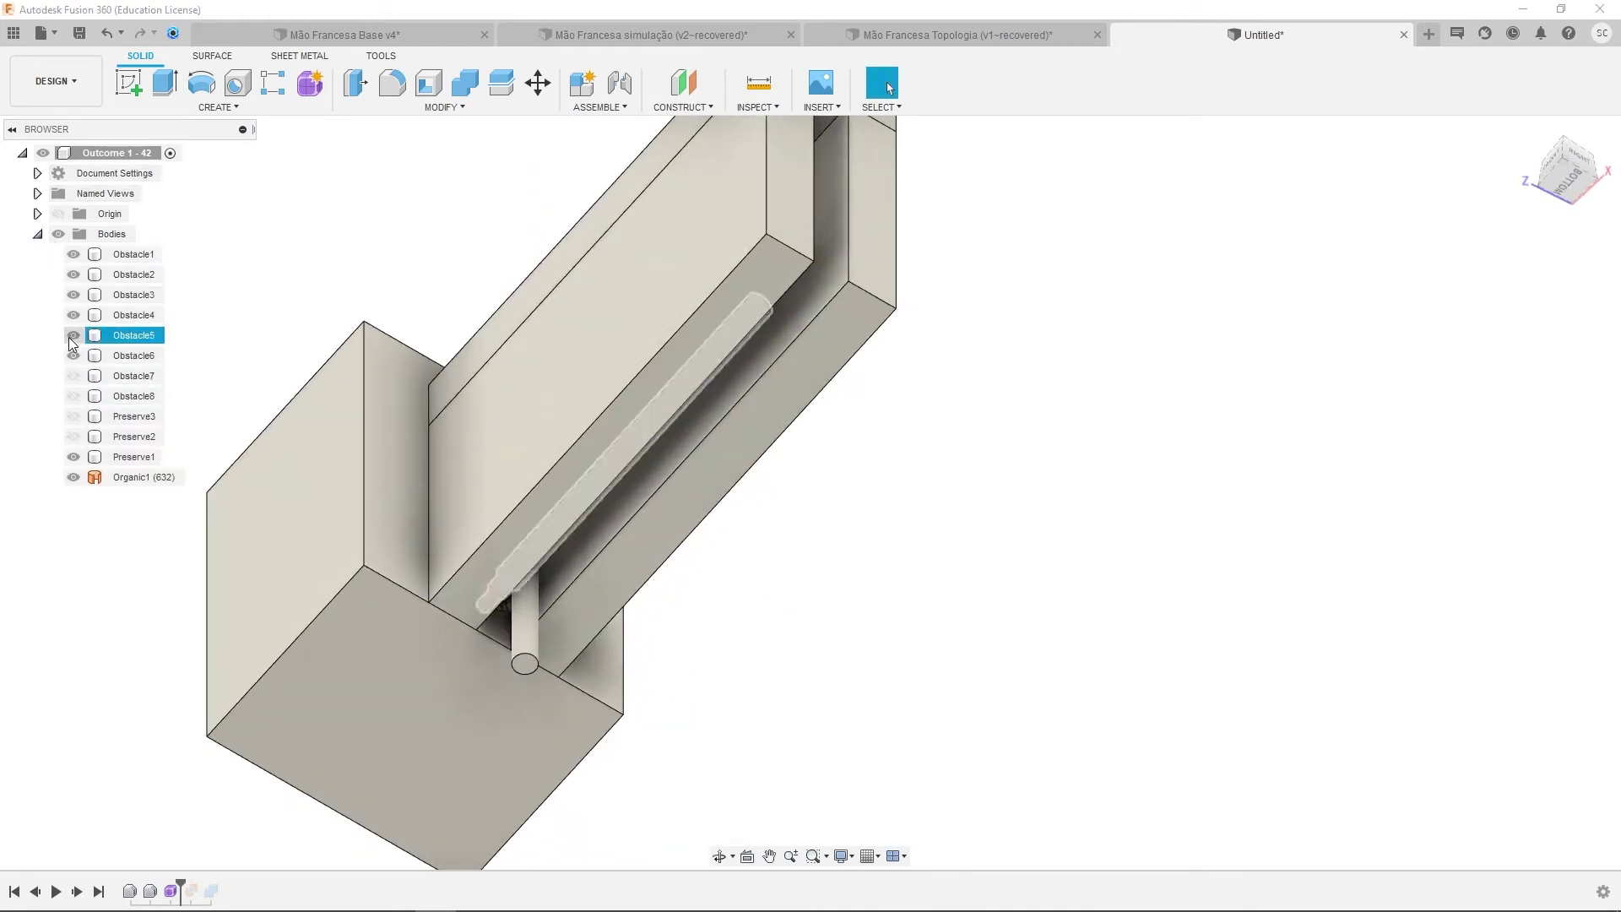
pyautogui.click(74, 335)
pyautogui.click(73, 315)
pyautogui.click(74, 295)
pyautogui.click(73, 275)
pyautogui.click(74, 254)
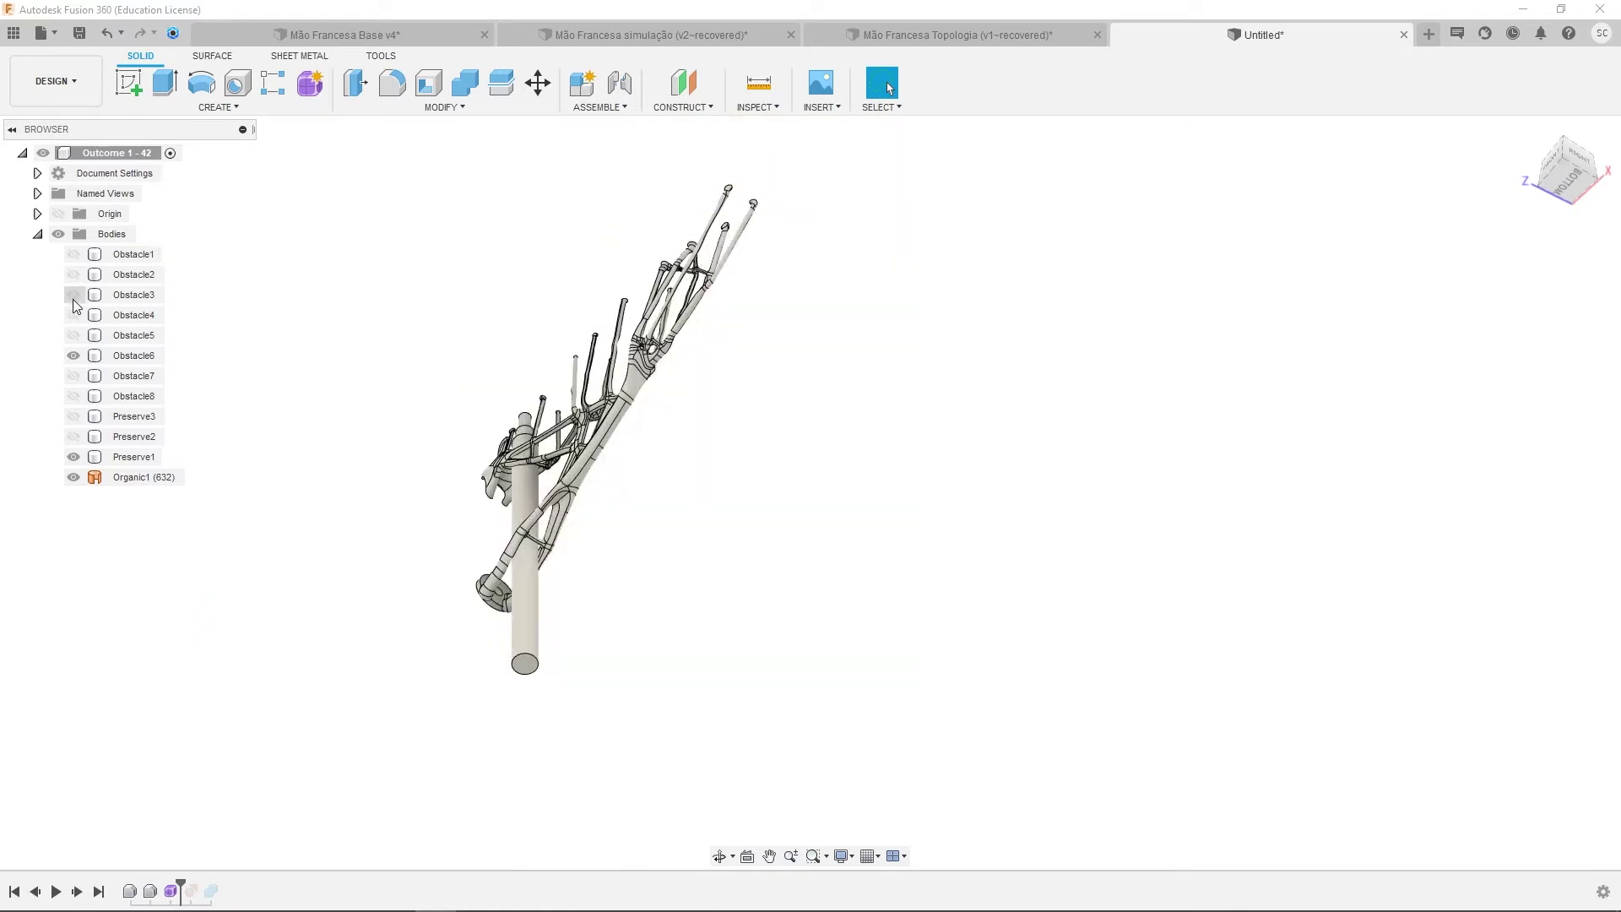
pyautogui.click(74, 356)
pyautogui.keyDown('shift'); pyautogui.moveTo(438, 325); pyautogui.dragTo(466, 426, button='middle'); pyautogui.keyUp('shift')
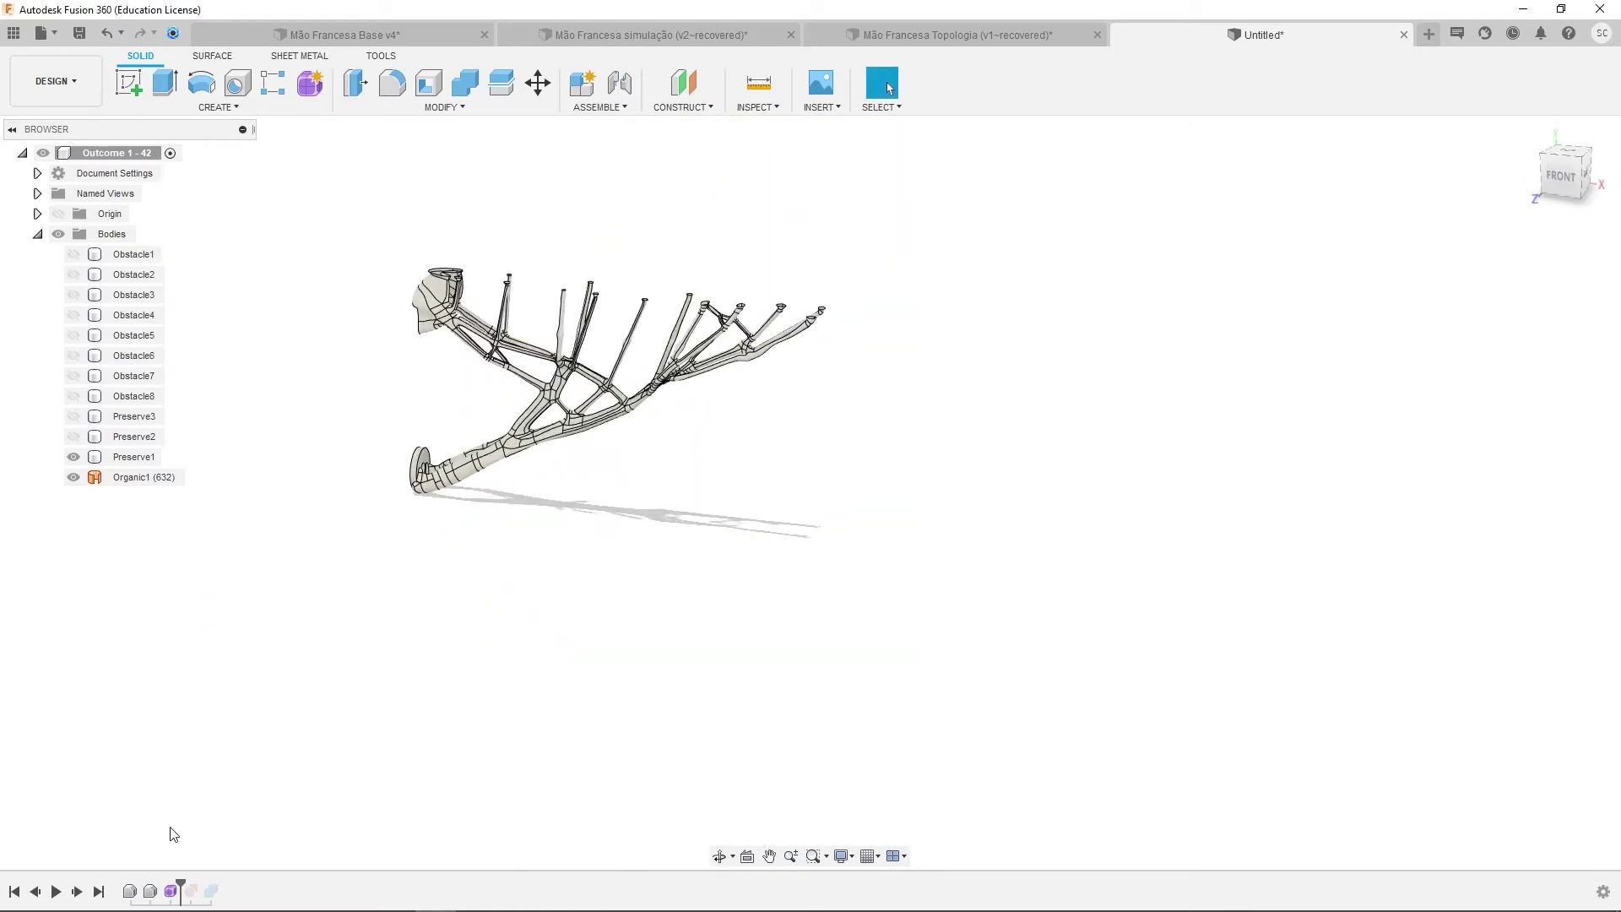
pyautogui.keyDown('shift'); pyautogui.moveTo(405, 586); pyautogui.dragTo(510, 407, button='middle'); pyautogui.keyUp('shift')
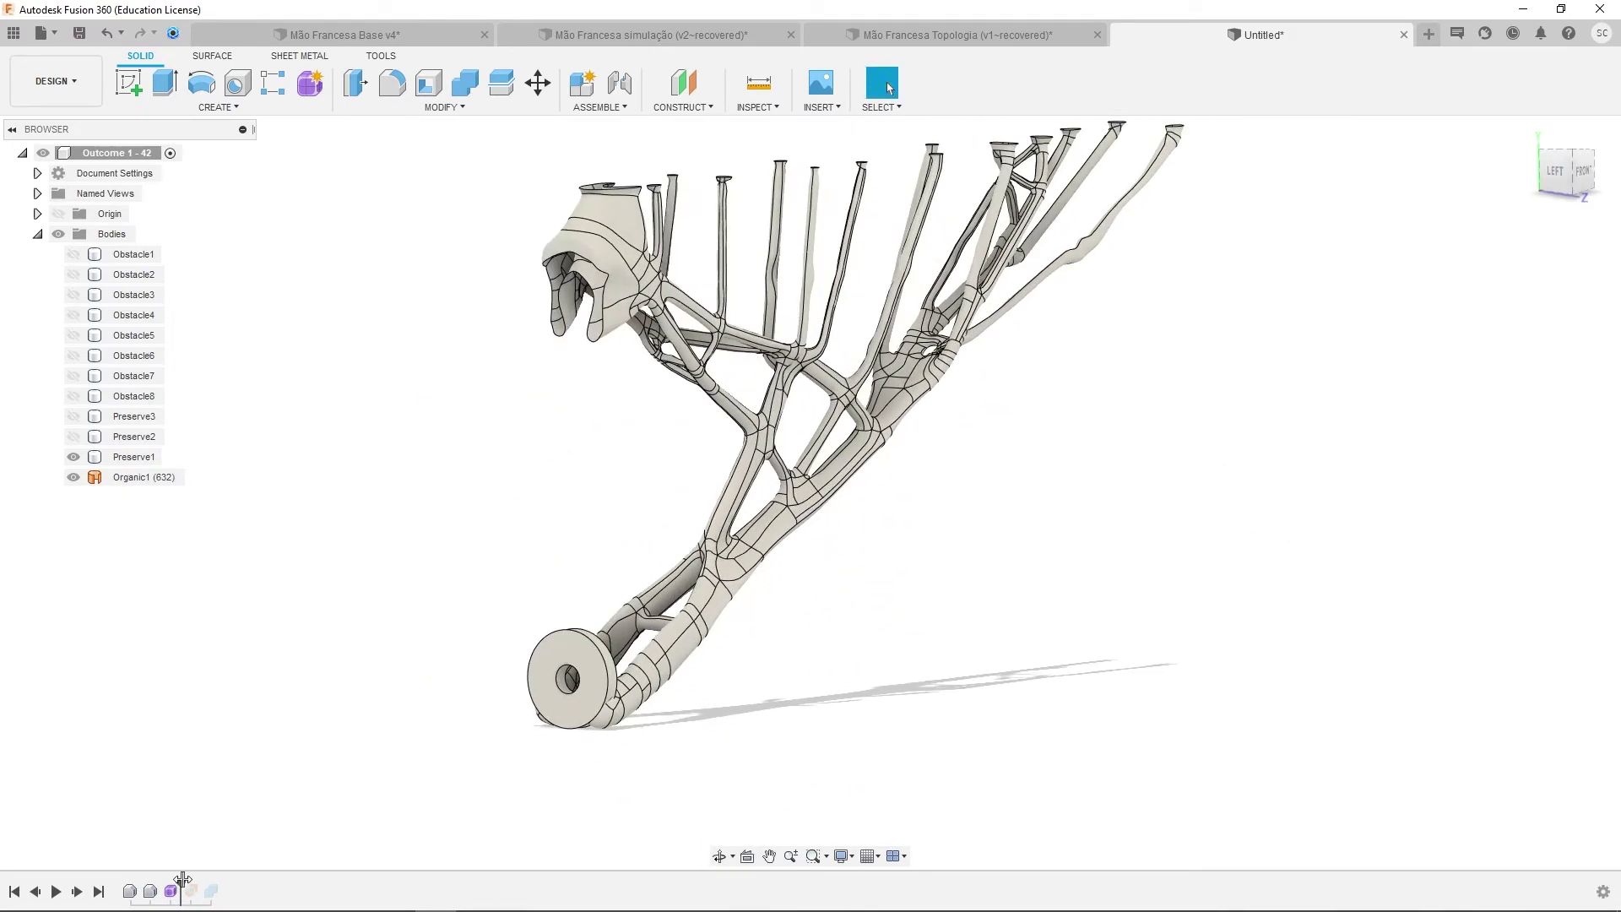
# - Advance the history to the end and inspect how the arms join the lower wall mount of the merged bracket
pyautogui.moveTo(182, 881); pyautogui.dragTo(200, 880)
pyautogui.moveTo(836, 540)
pyautogui.keyDown('shift'); pyautogui.mouseDown(button='middle')
pyautogui.moveTo(858, 518)
pyautogui.moveTo(825, 513)
pyautogui.moveTo(1099, 483)
pyautogui.mouseUp(button='middle'); pyautogui.keyUp('shift')
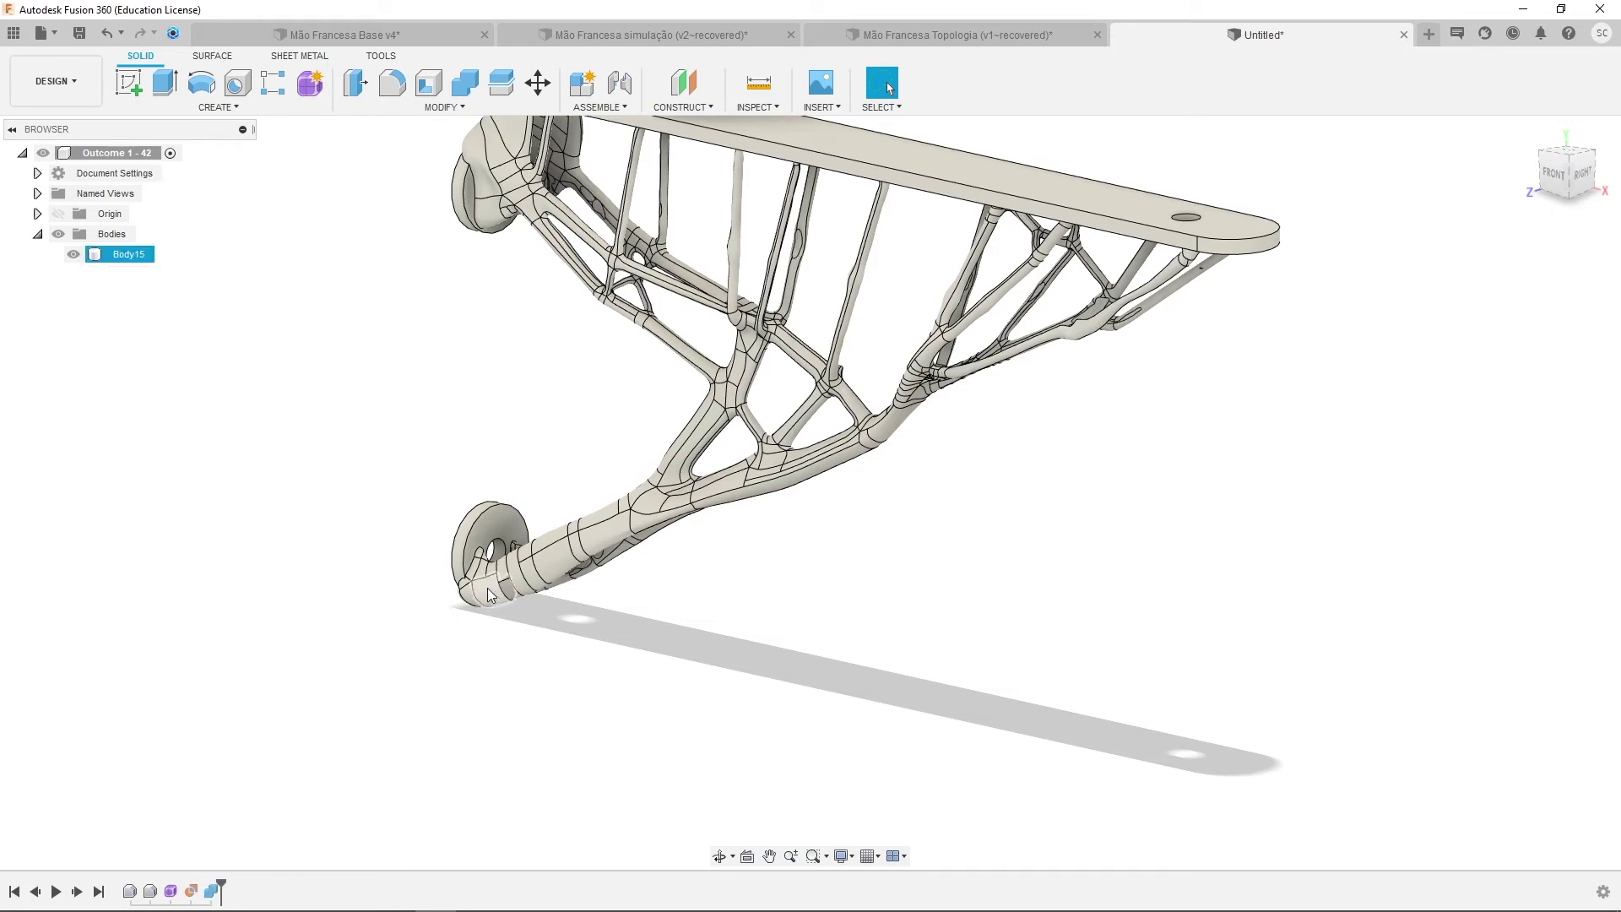
pyautogui.keyDown('shift'); pyautogui.moveTo(781, 609); pyautogui.dragTo(709, 600, button='middle'); pyautogui.keyUp('shift')
pyautogui.keyDown('shift'); pyautogui.moveTo(931, 636); pyautogui.dragTo(905, 639, button='middle'); pyautogui.keyUp('shift')
pyautogui.scroll(3, 976, 581)
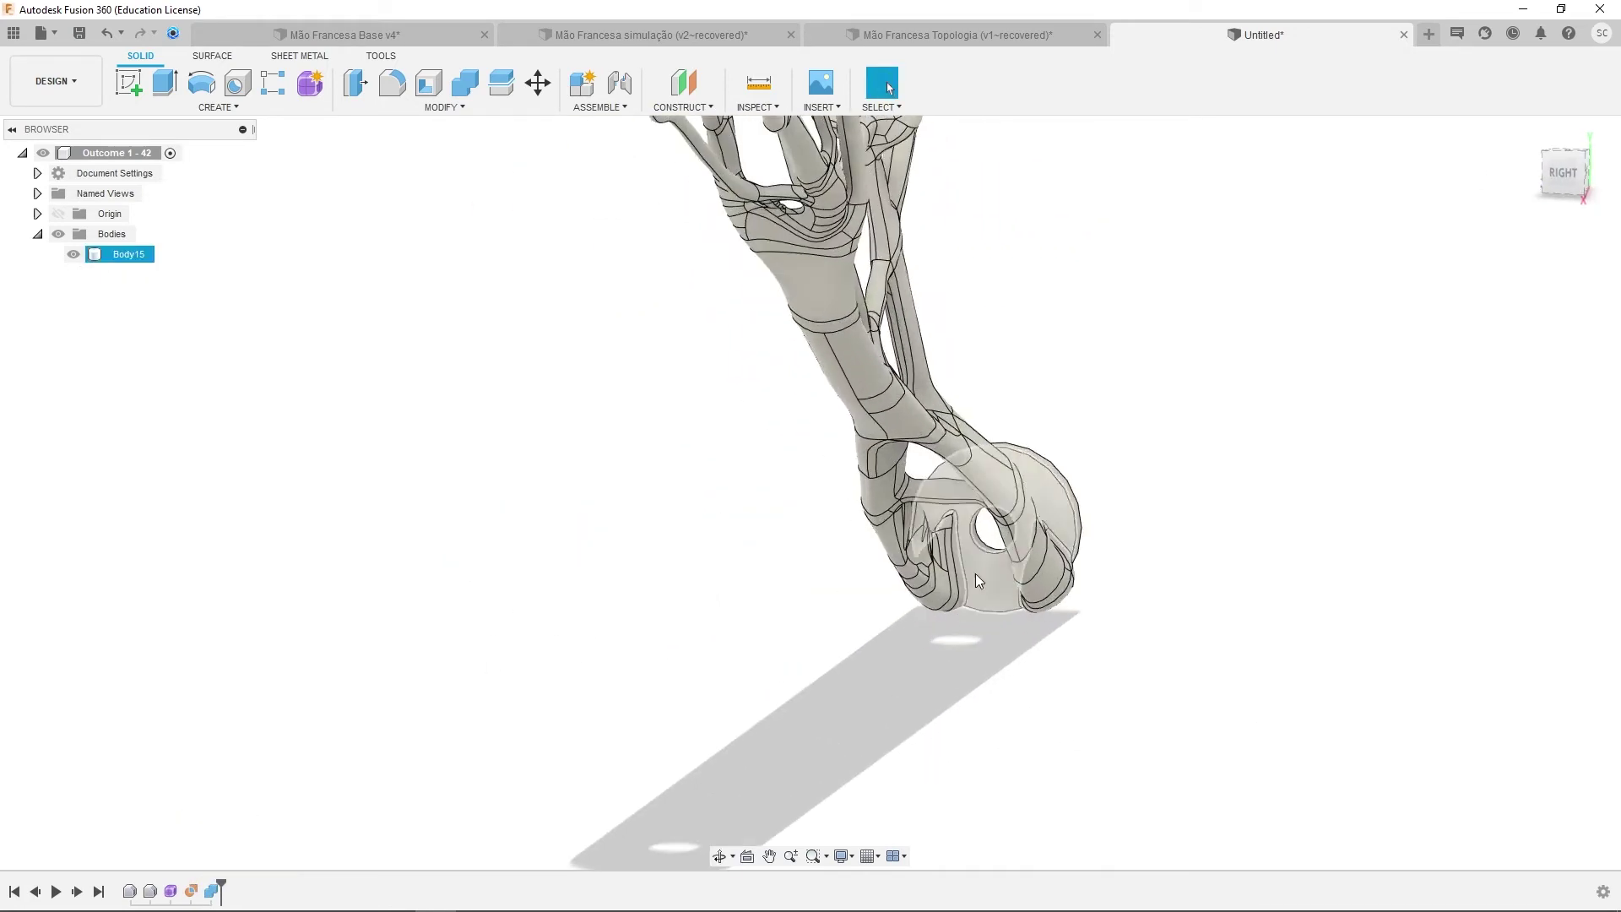
pyautogui.scroll(2, 976, 581)
# - Compare the lower wall mount before and after the Combine1 feature by rolling the history back and forward
pyautogui.moveTo(222, 882)
pyautogui.mouseDown()
pyautogui.moveTo(201, 885)
pyautogui.moveTo(222, 883)
pyautogui.mouseUp()
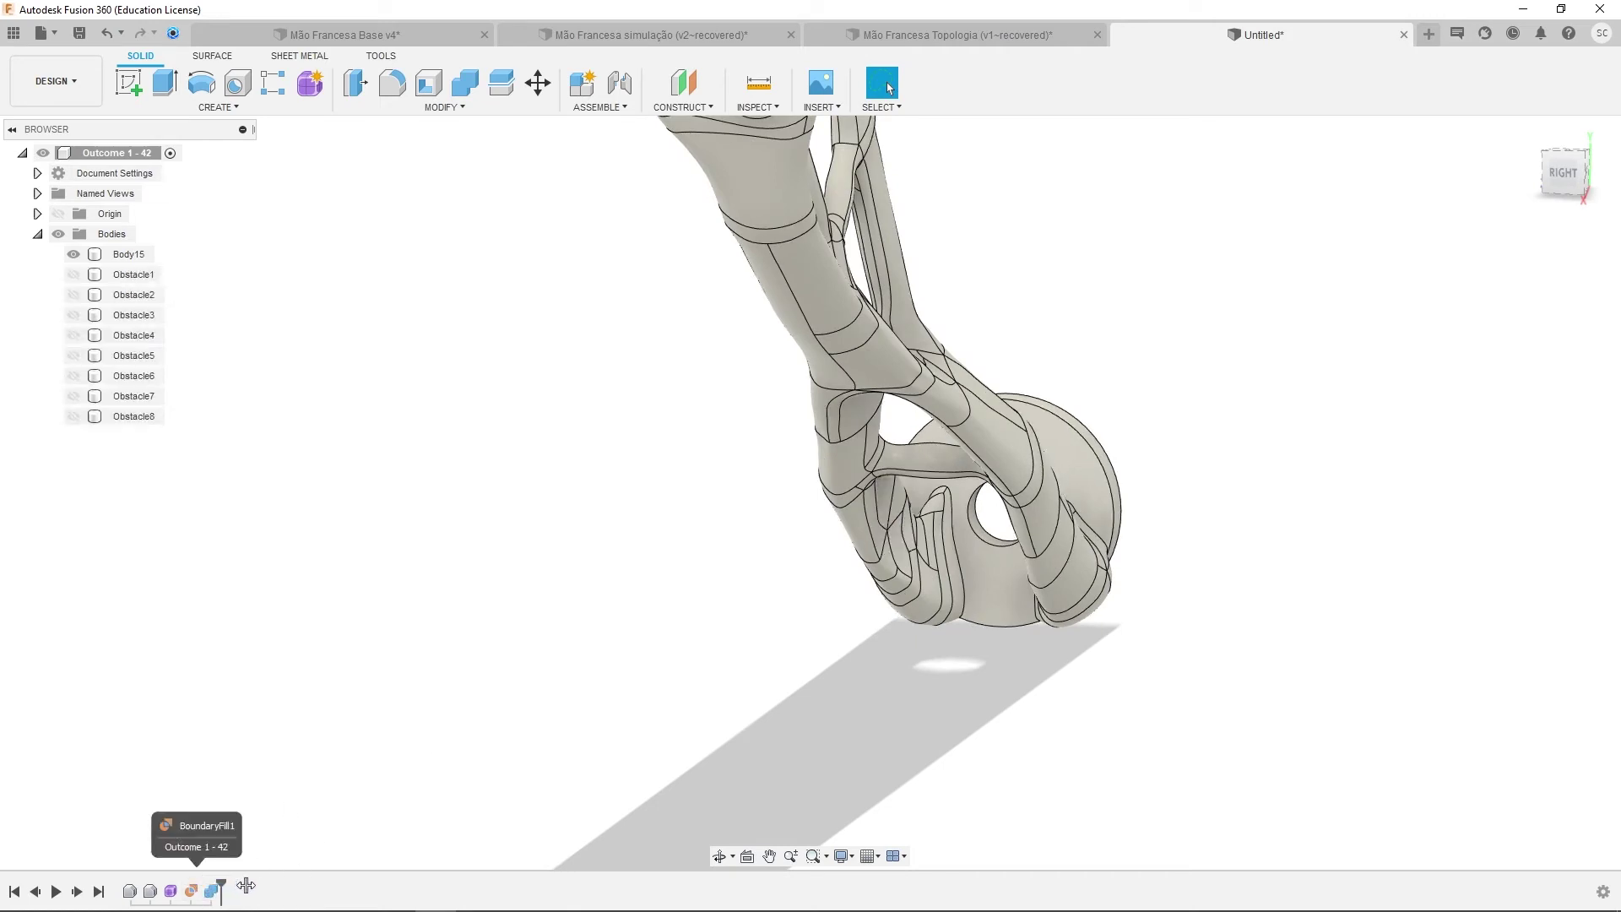
pyautogui.keyDown('shift'); pyautogui.moveTo(597, 695); pyautogui.dragTo(814, 651, button='middle'); pyautogui.keyUp('shift')
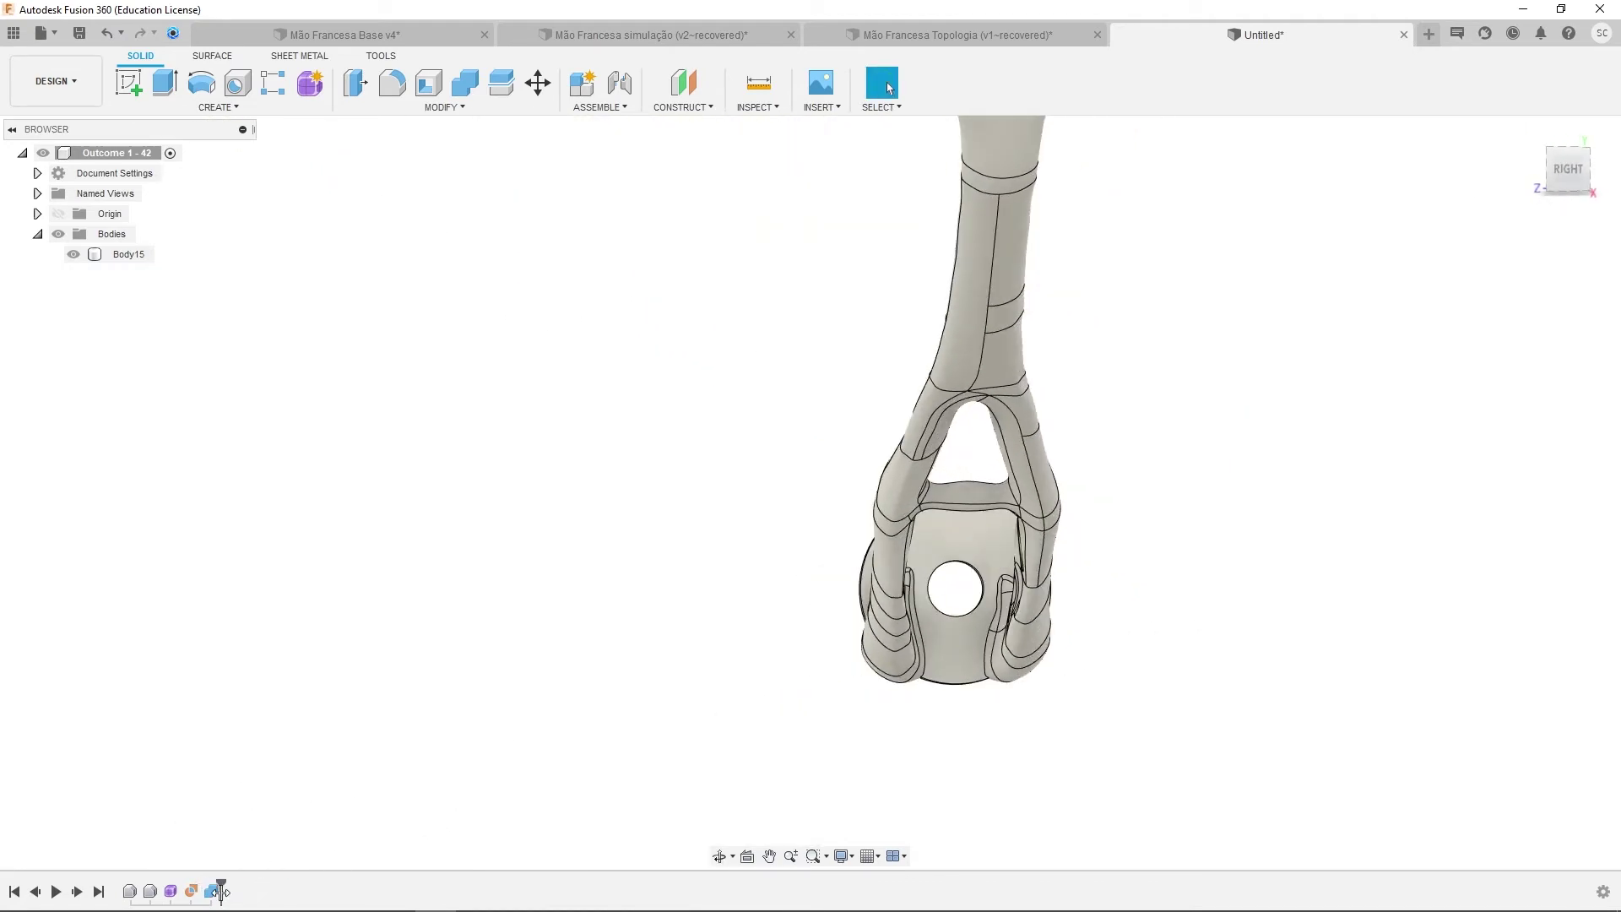
pyautogui.moveTo(222, 890); pyautogui.dragTo(200, 890)
pyautogui.keyDown('shift'); pyautogui.moveTo(763, 720); pyautogui.dragTo(791, 693, button='middle'); pyautogui.keyUp('shift')
pyautogui.scroll(3, 952, 636)
pyautogui.moveTo(956, 633)
pyautogui.keyDown('shift'); pyautogui.mouseDown(button='middle')
pyautogui.moveTo(1017, 615)
pyautogui.moveTo(977, 624)
pyautogui.moveTo(992, 621)
pyautogui.mouseUp(button='middle'); pyautogui.keyUp('shift')
pyautogui.moveTo(200, 891); pyautogui.dragTo(232, 894)
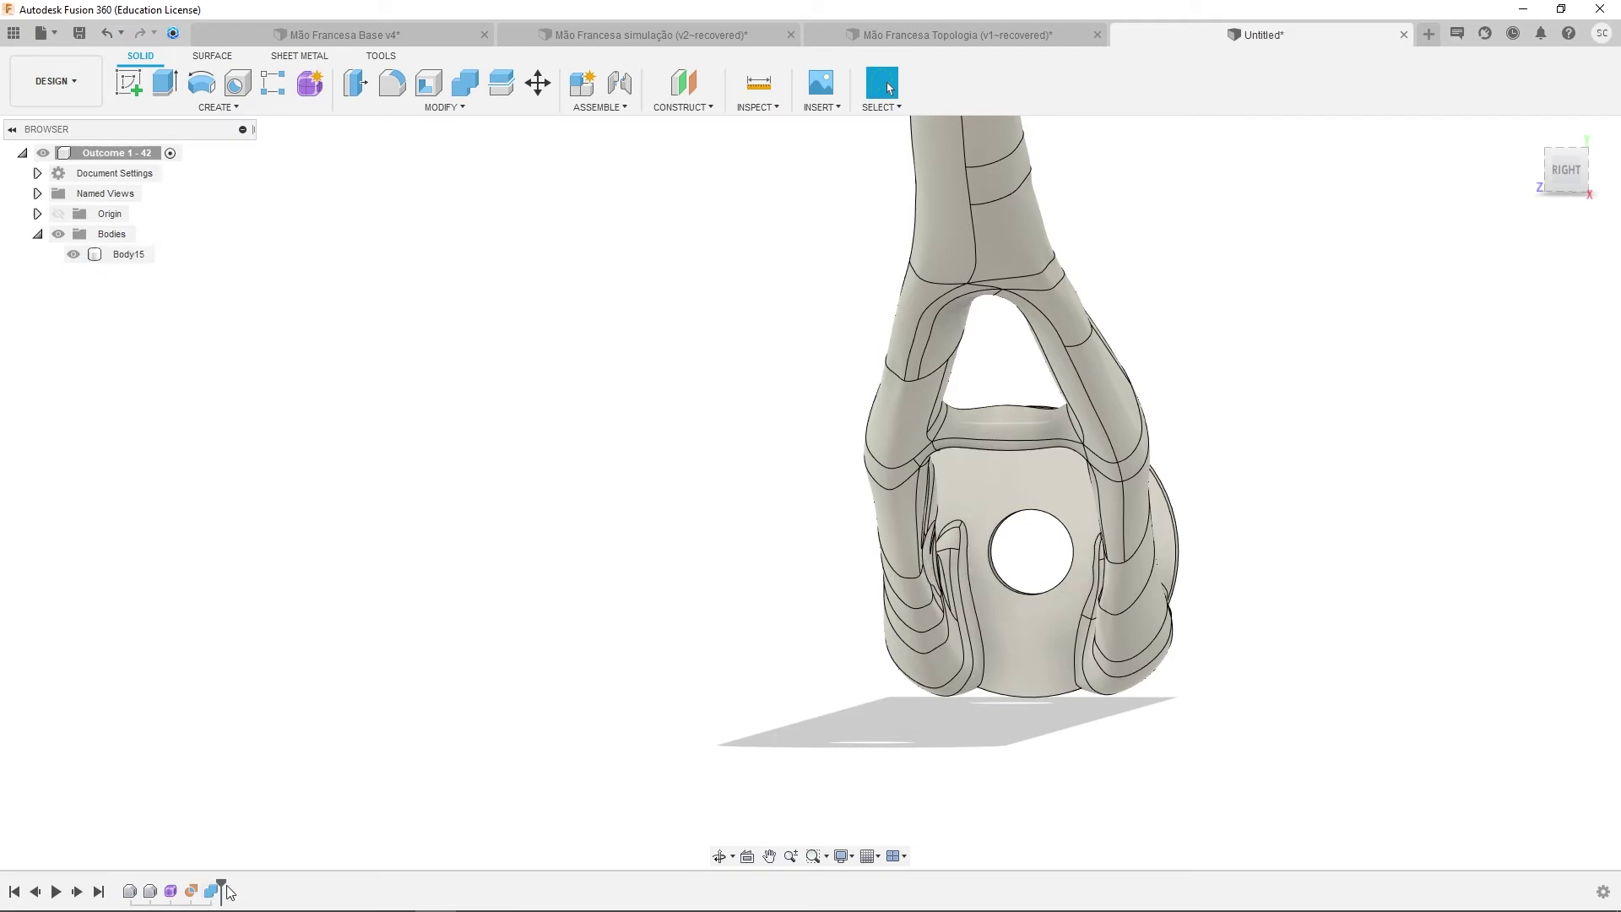
# - Compare the whole bracket before and after the Combine1 feature, viewing it from an angle and from the right
pyautogui.scroll(-3, 619, 662)
pyautogui.keyDown('shift'); pyautogui.moveTo(619, 662); pyautogui.dragTo(402, 661, button='middle'); pyautogui.keyUp('shift')
pyautogui.moveTo(221, 889); pyautogui.dragTo(200, 888)
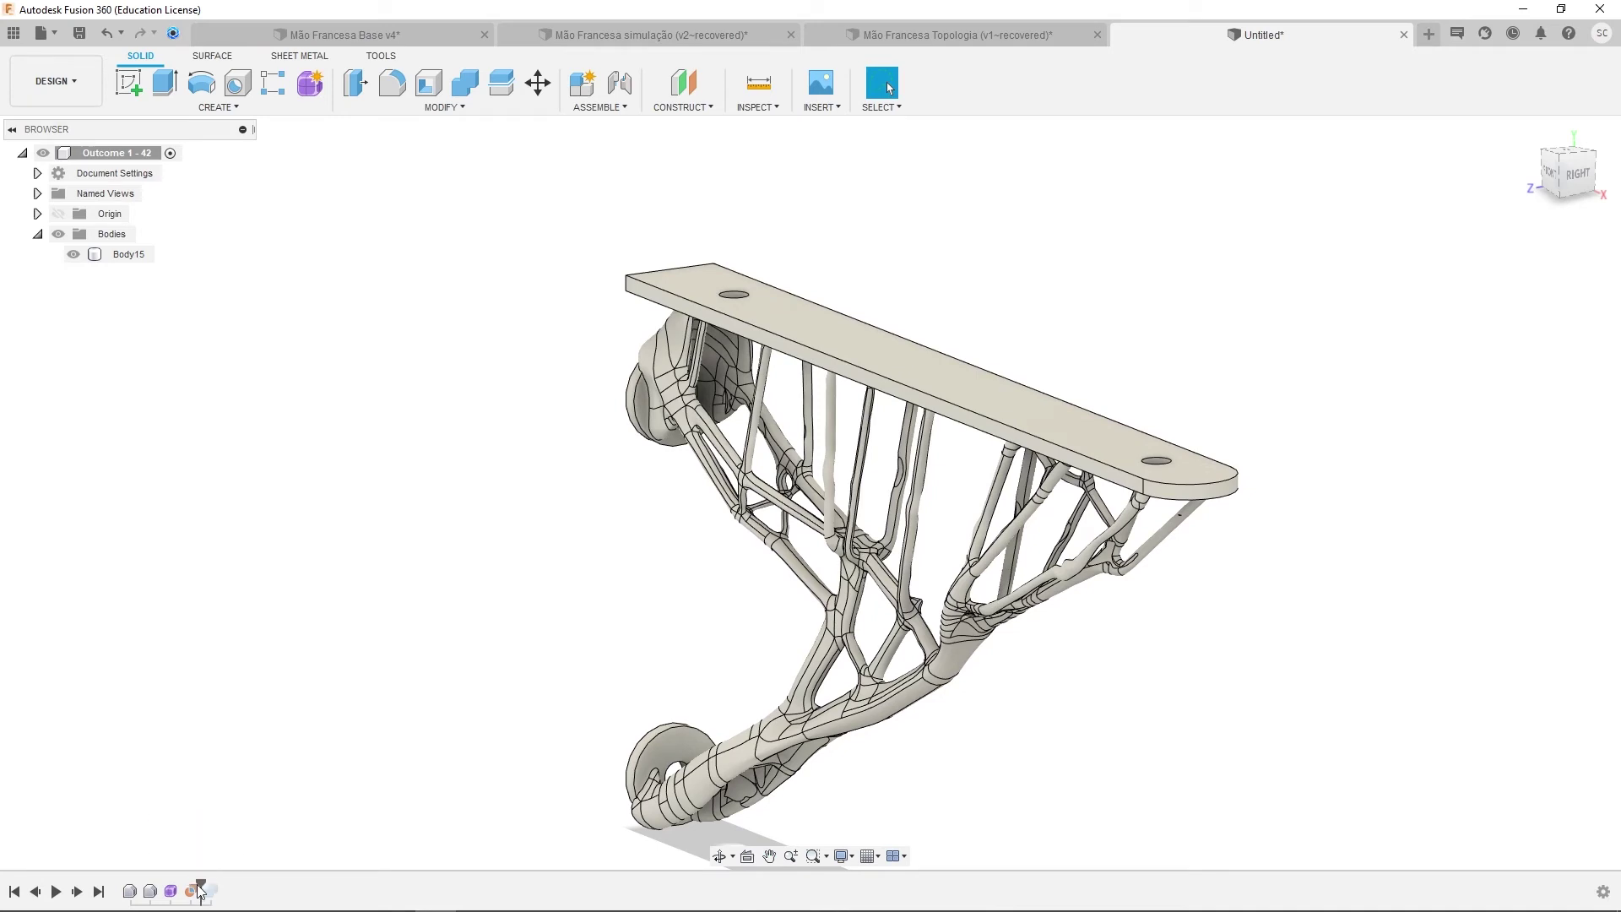
pyautogui.moveTo(701, 662)
pyautogui.keyDown('shift'); pyautogui.mouseDown(button='middle')
pyautogui.moveTo(699, 635)
pyautogui.moveTo(677, 655)
pyautogui.mouseUp(button='middle'); pyautogui.keyUp('shift')
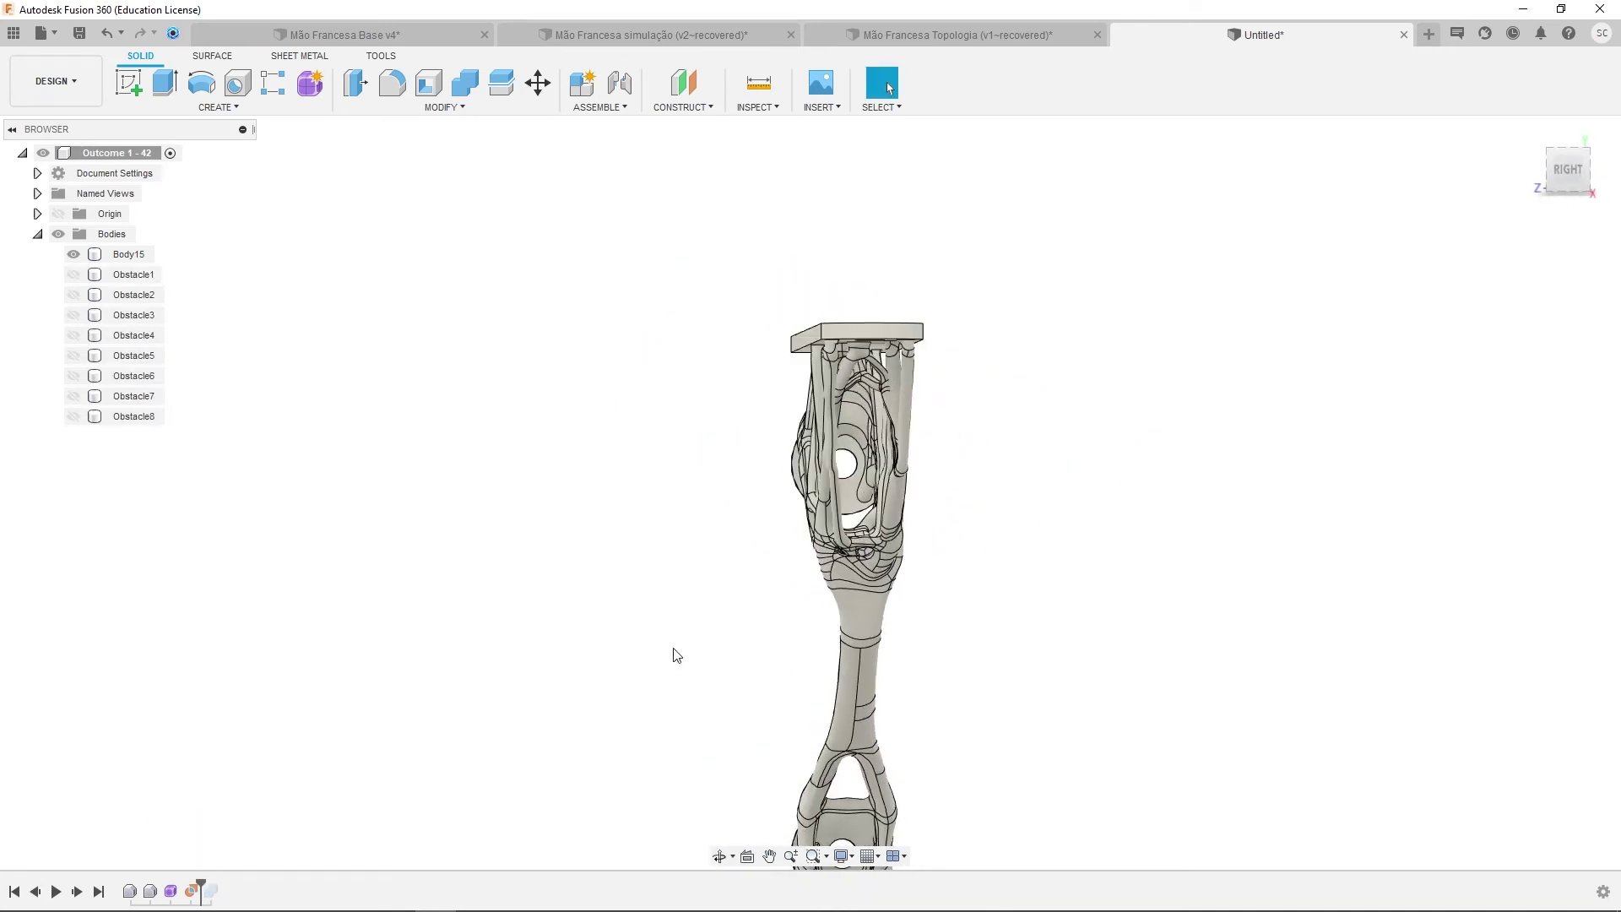
pyautogui.moveTo(200, 888); pyautogui.dragTo(221, 889)
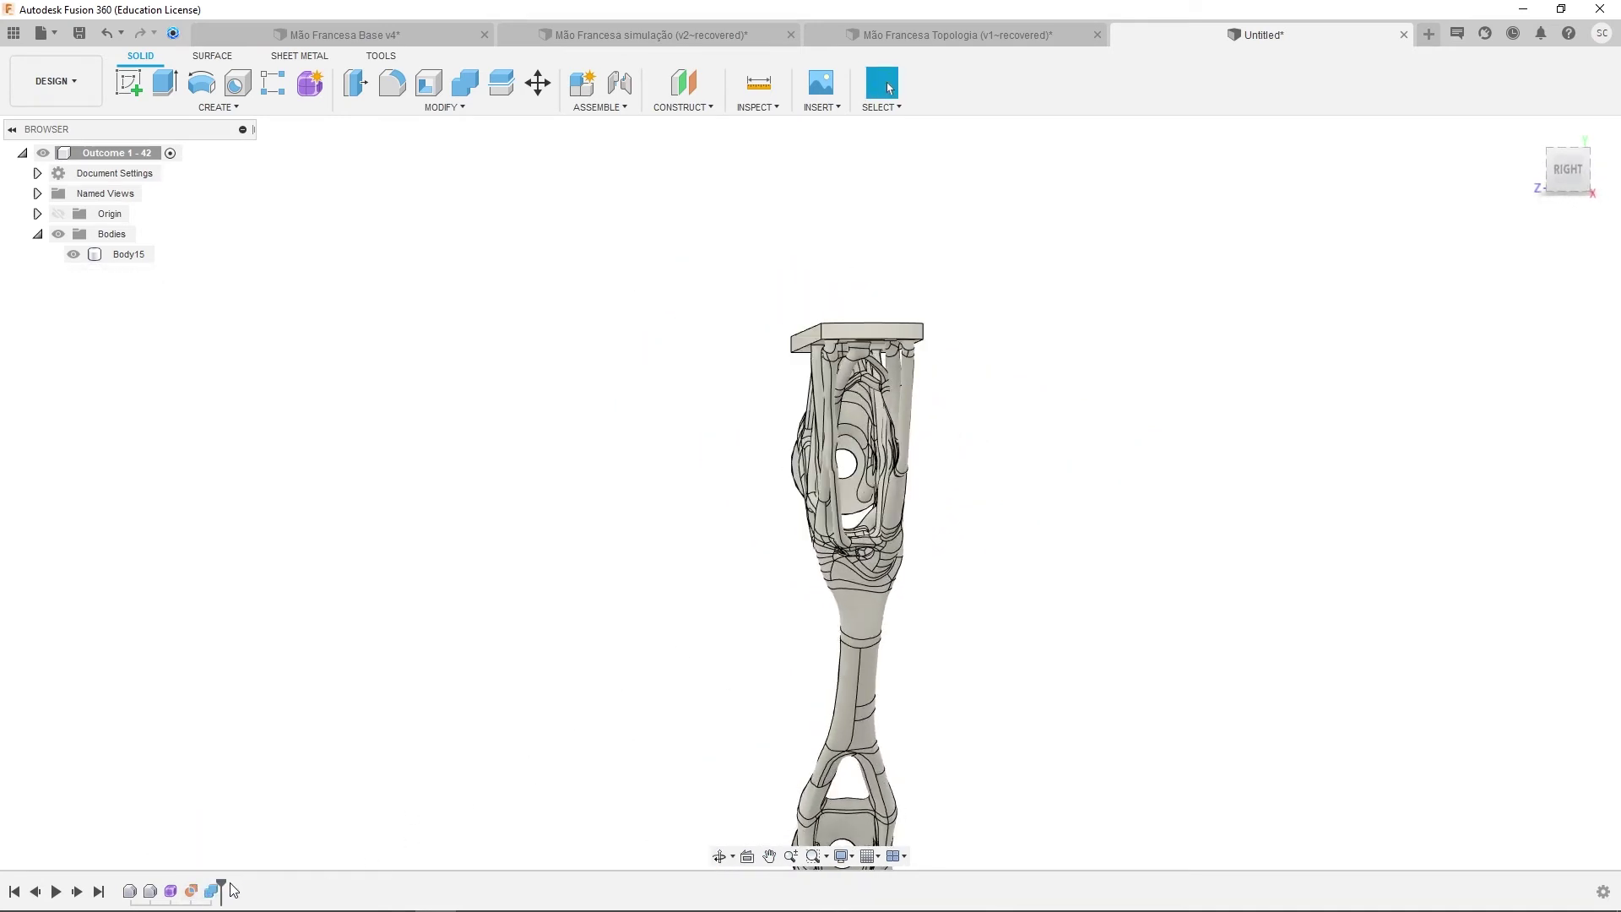
pyautogui.moveTo(582, 722)
pyautogui.keyDown('shift'); pyautogui.mouseDown(button='middle')
pyautogui.moveTo(568, 717)
pyautogui.moveTo(581, 723)
pyautogui.mouseUp(button='middle'); pyautogui.keyUp('shift')
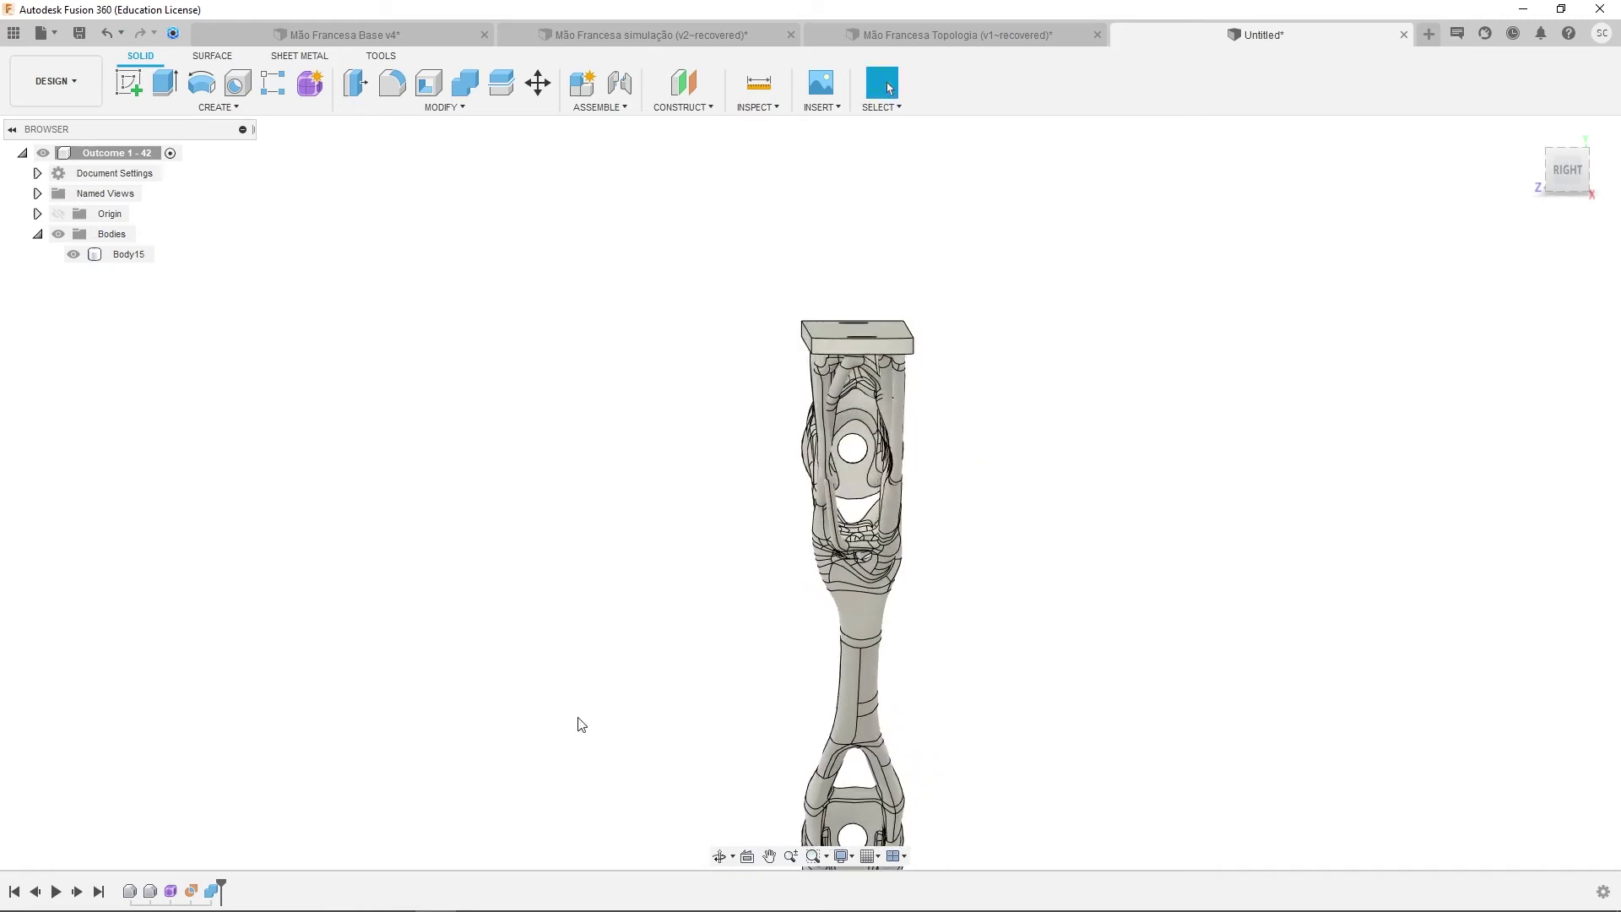
# - Roll the history back to just before Combine1 and delete that feature
pyautogui.moveTo(217, 885); pyautogui.dragTo(200, 888)
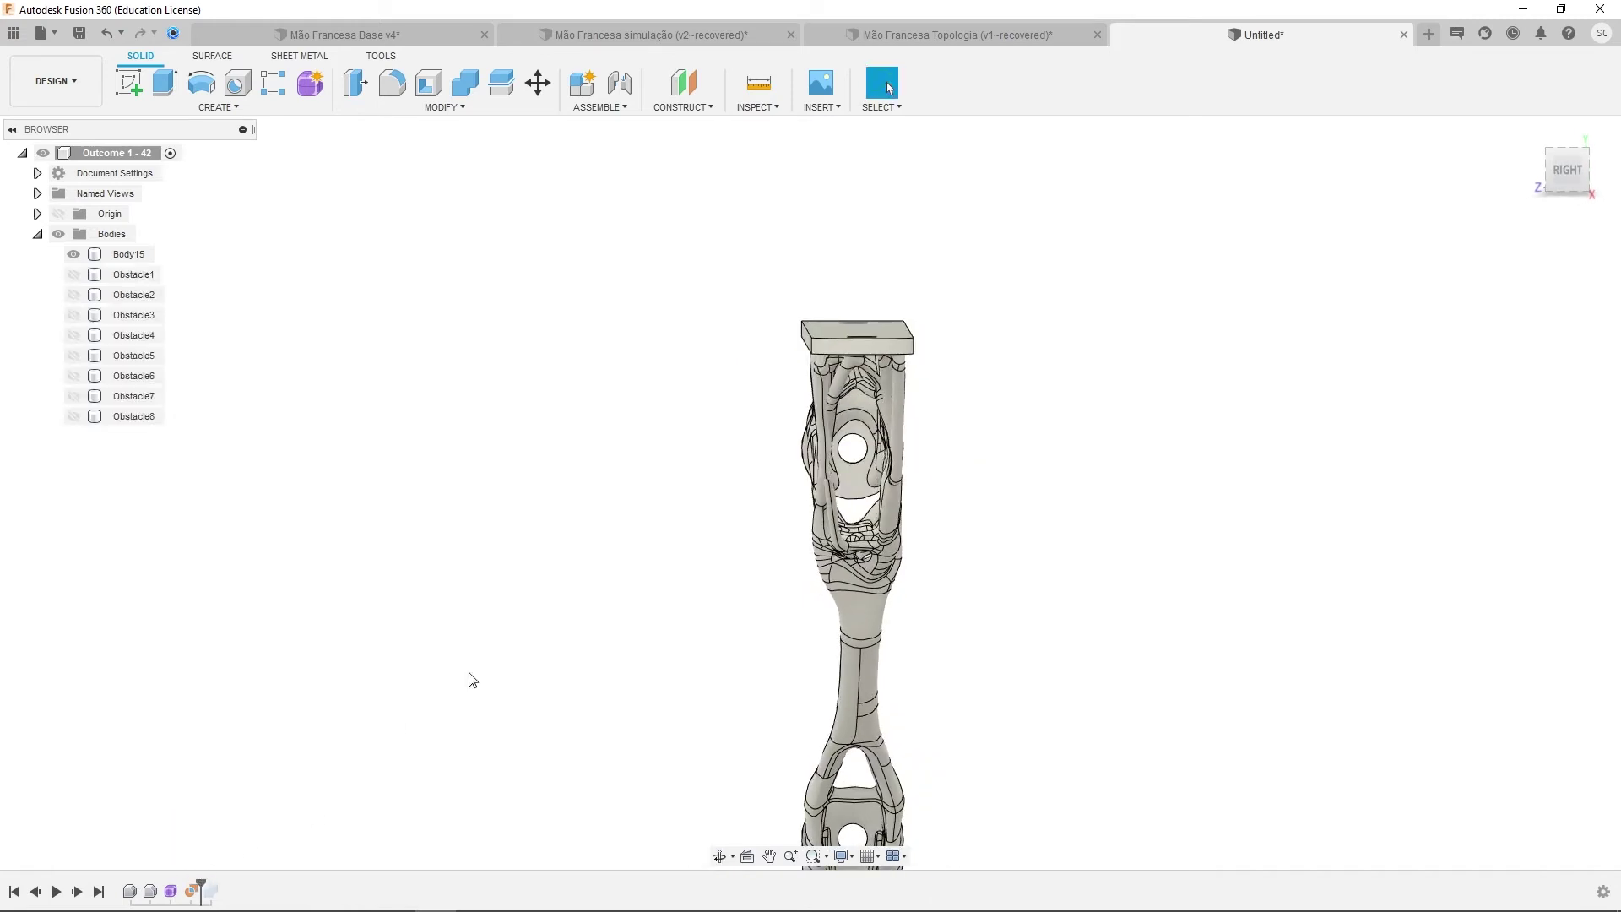
pyautogui.keyDown('shift'); pyautogui.moveTo(467, 677); pyautogui.dragTo(561, 608, button='middle'); pyautogui.keyUp('shift')
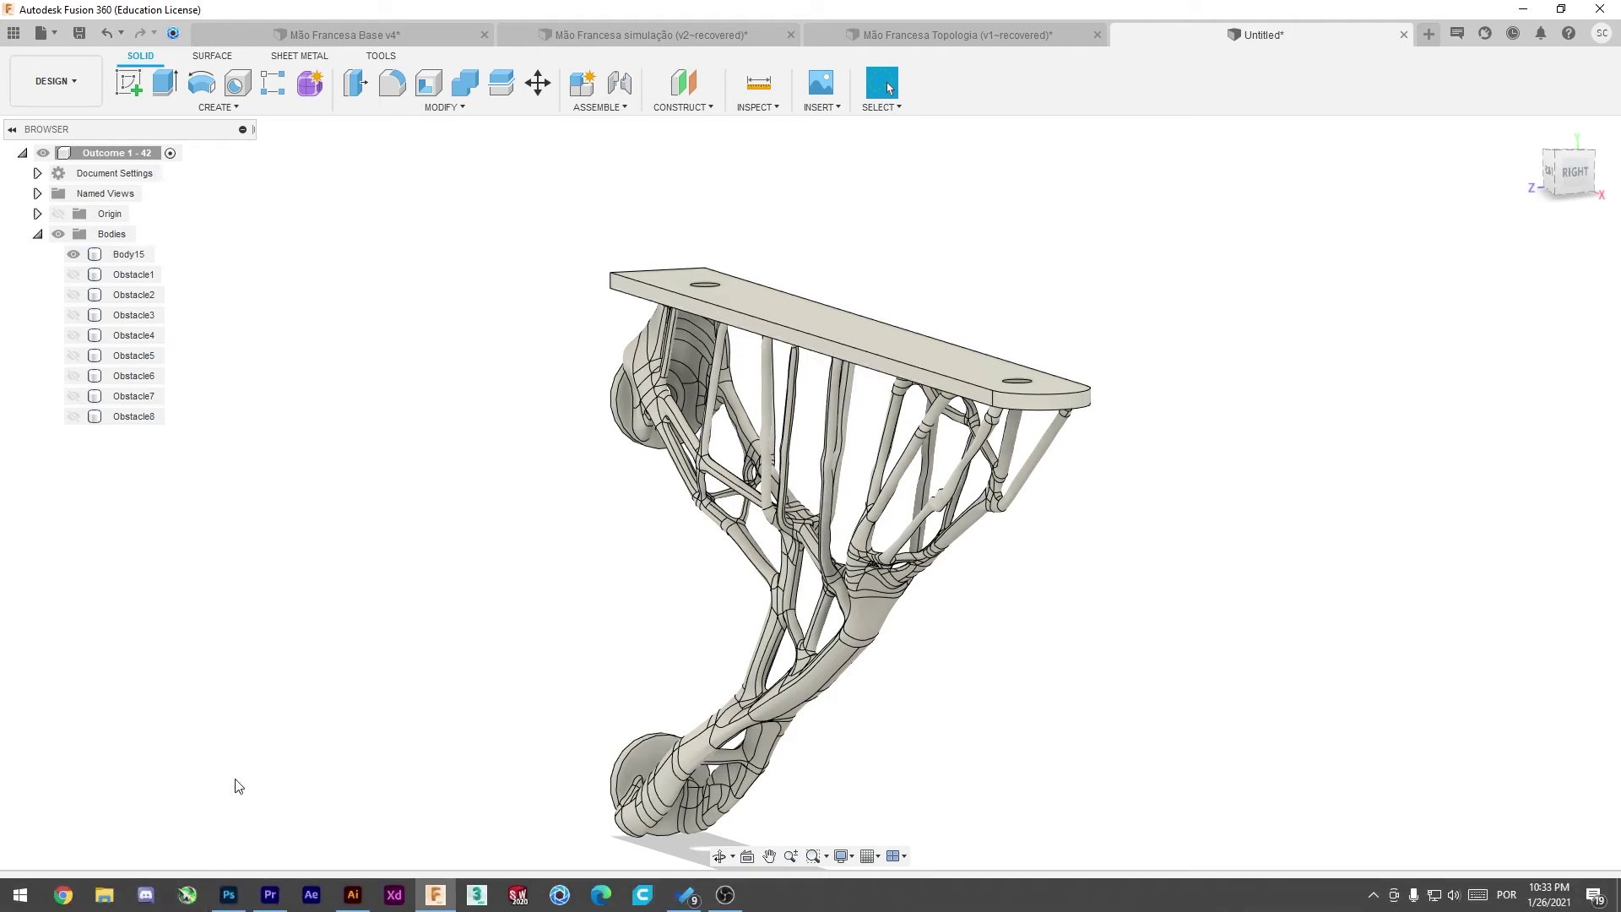
pyautogui.rightClick(211, 892)
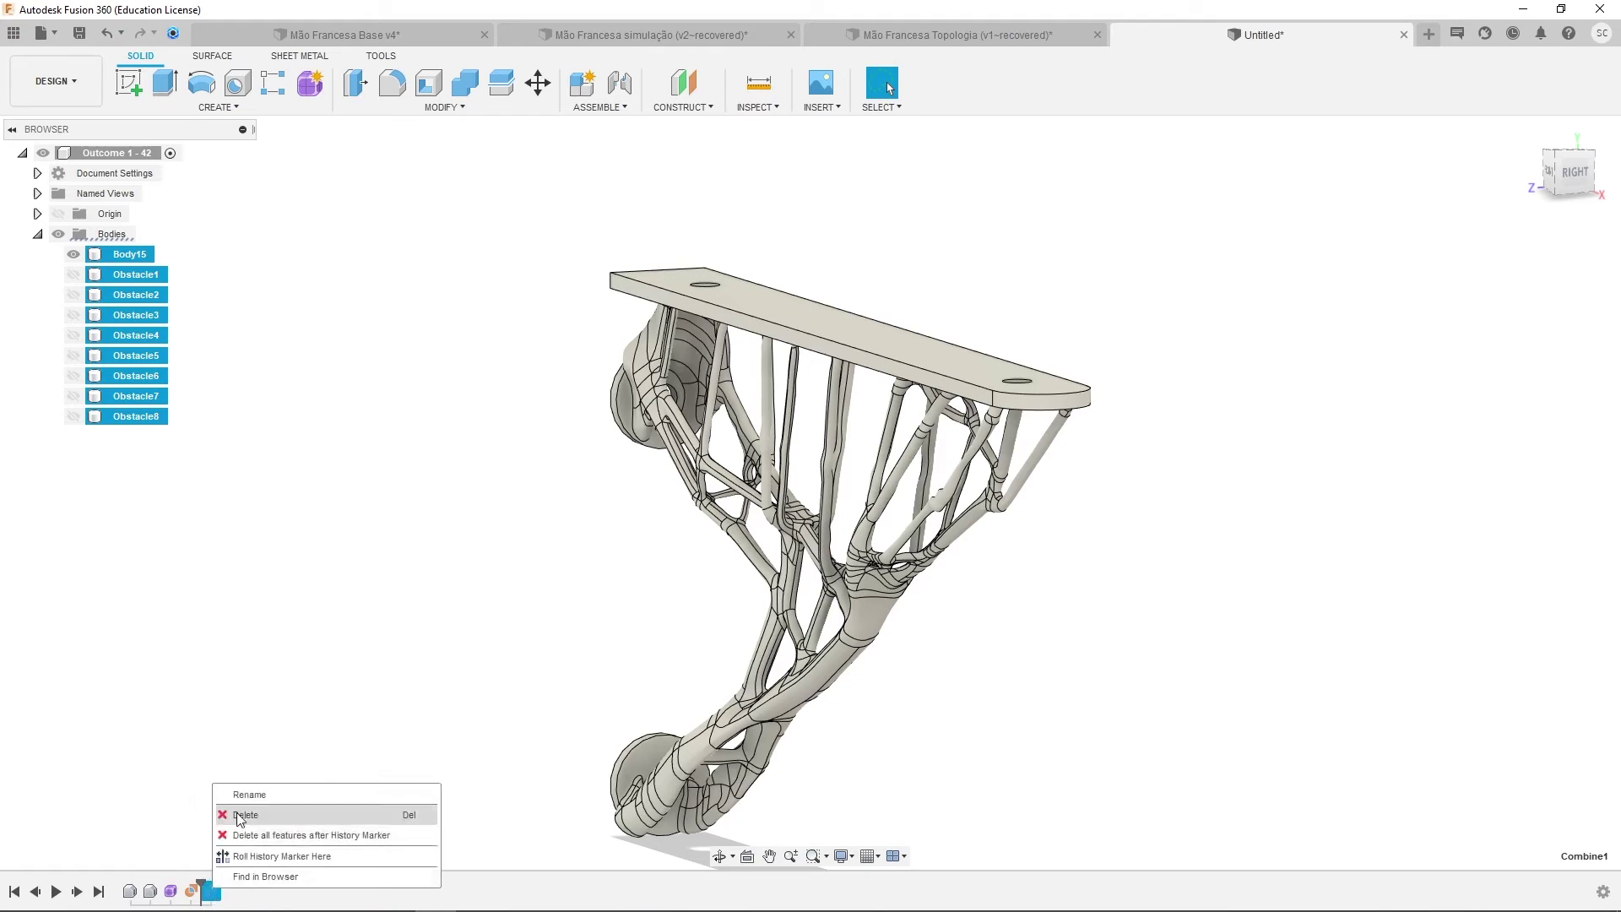
pyautogui.click(248, 815)
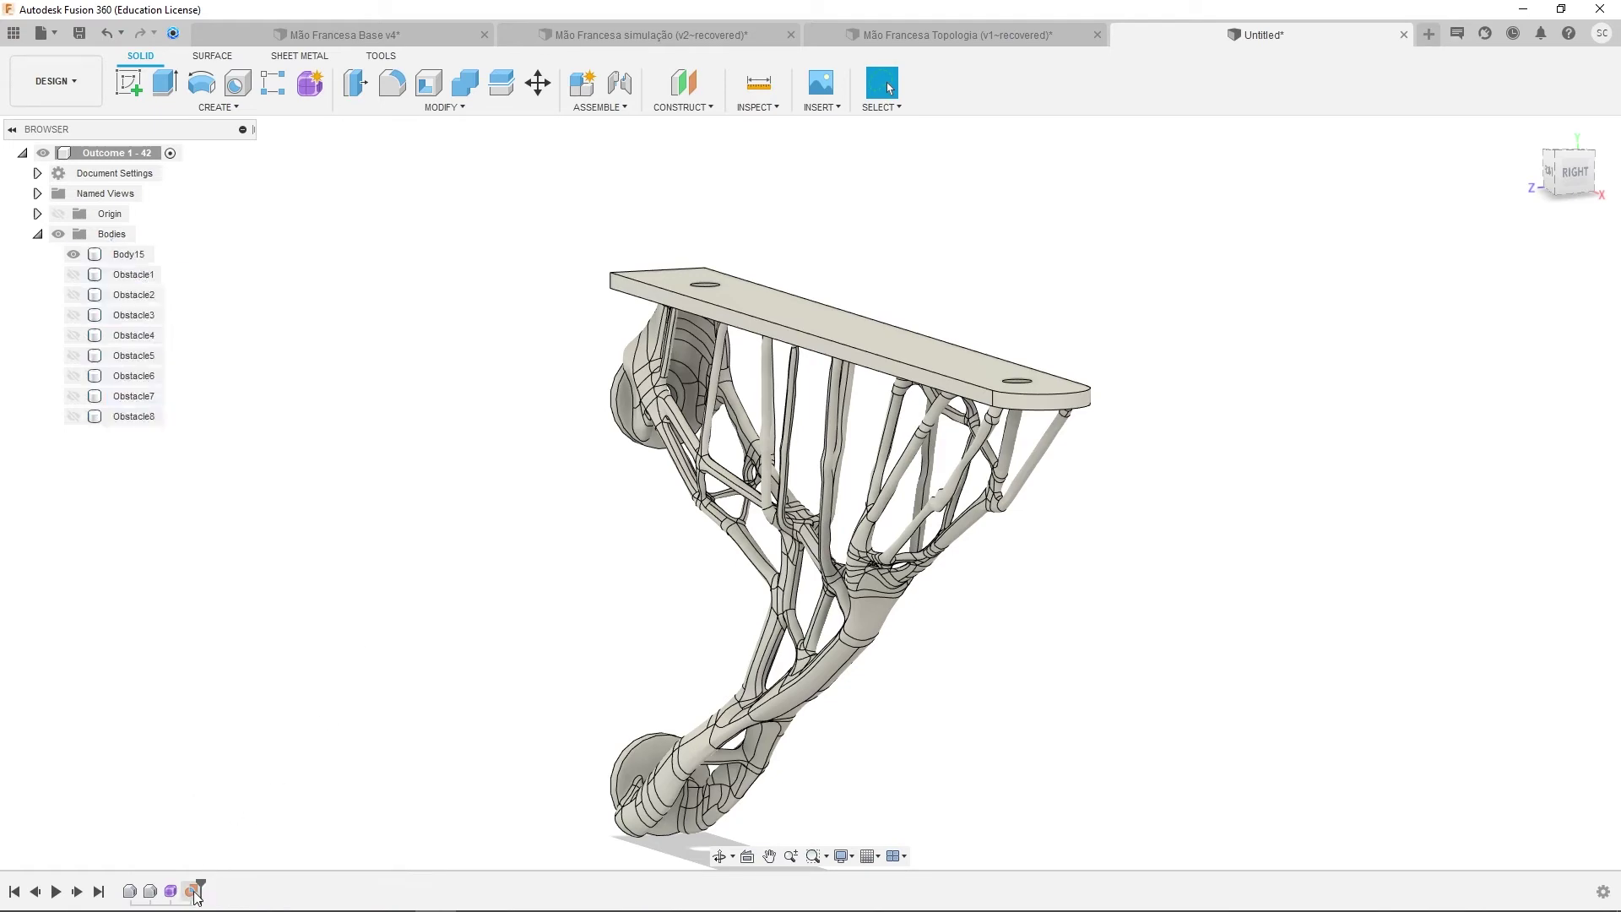
pyautogui.keyDown('shift'); pyautogui.moveTo(340, 652); pyautogui.dragTo(437, 537, button='middle'); pyautogui.keyUp('shift')
pyautogui.moveTo(358, 473); pyautogui.dragTo(788, 221, button='middle')
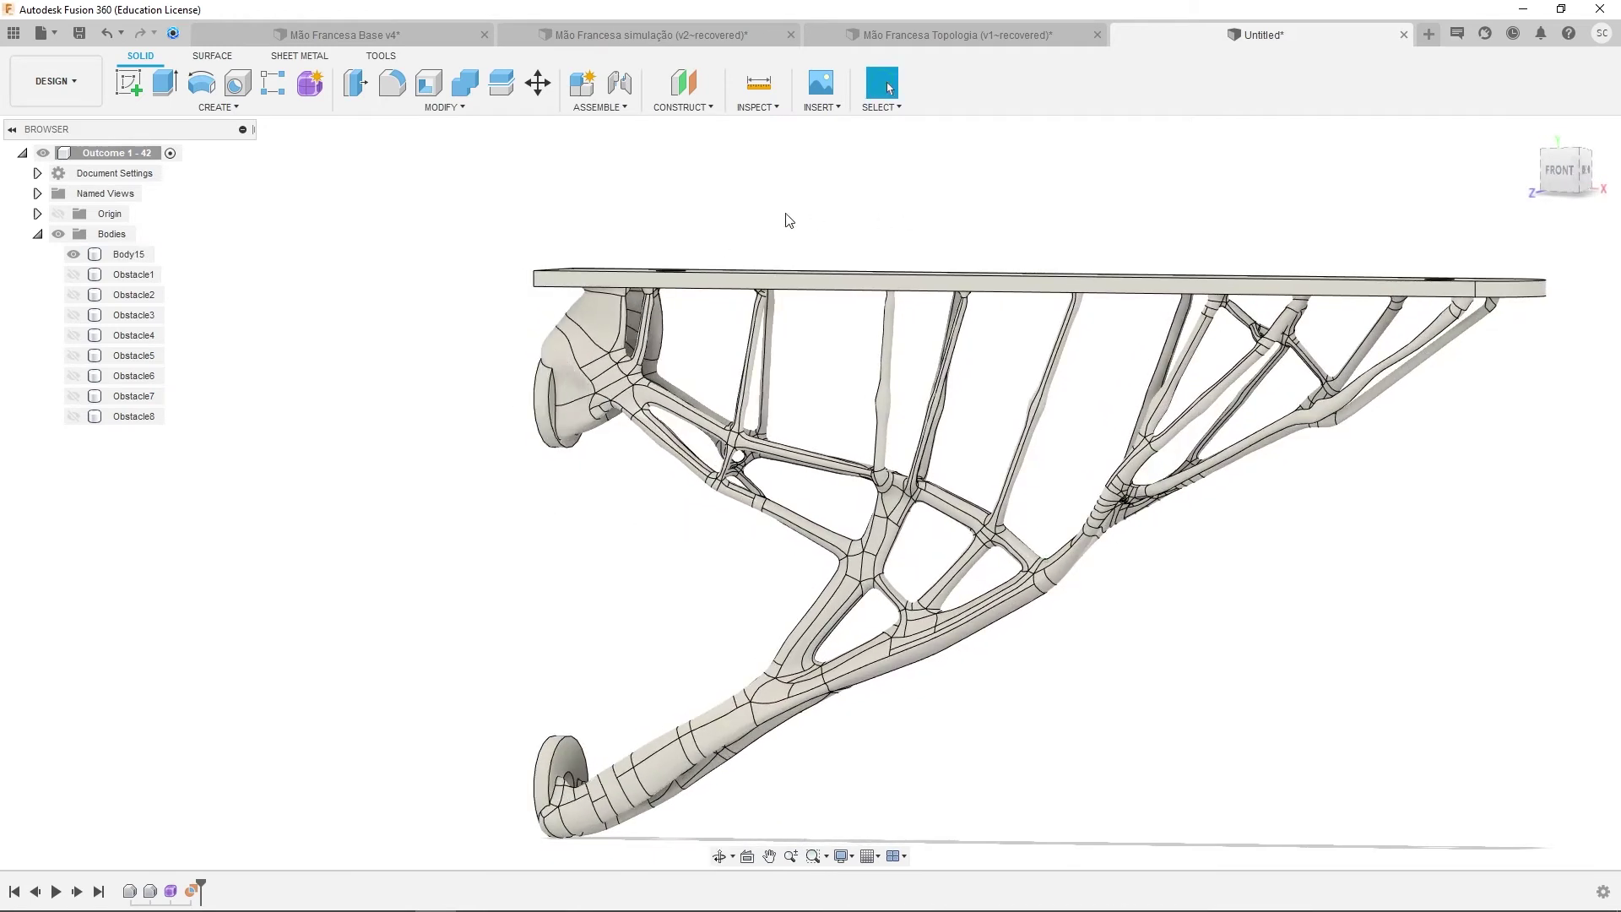
pyautogui.moveTo(706, 549); pyautogui.dragTo(480, 505, button='middle')
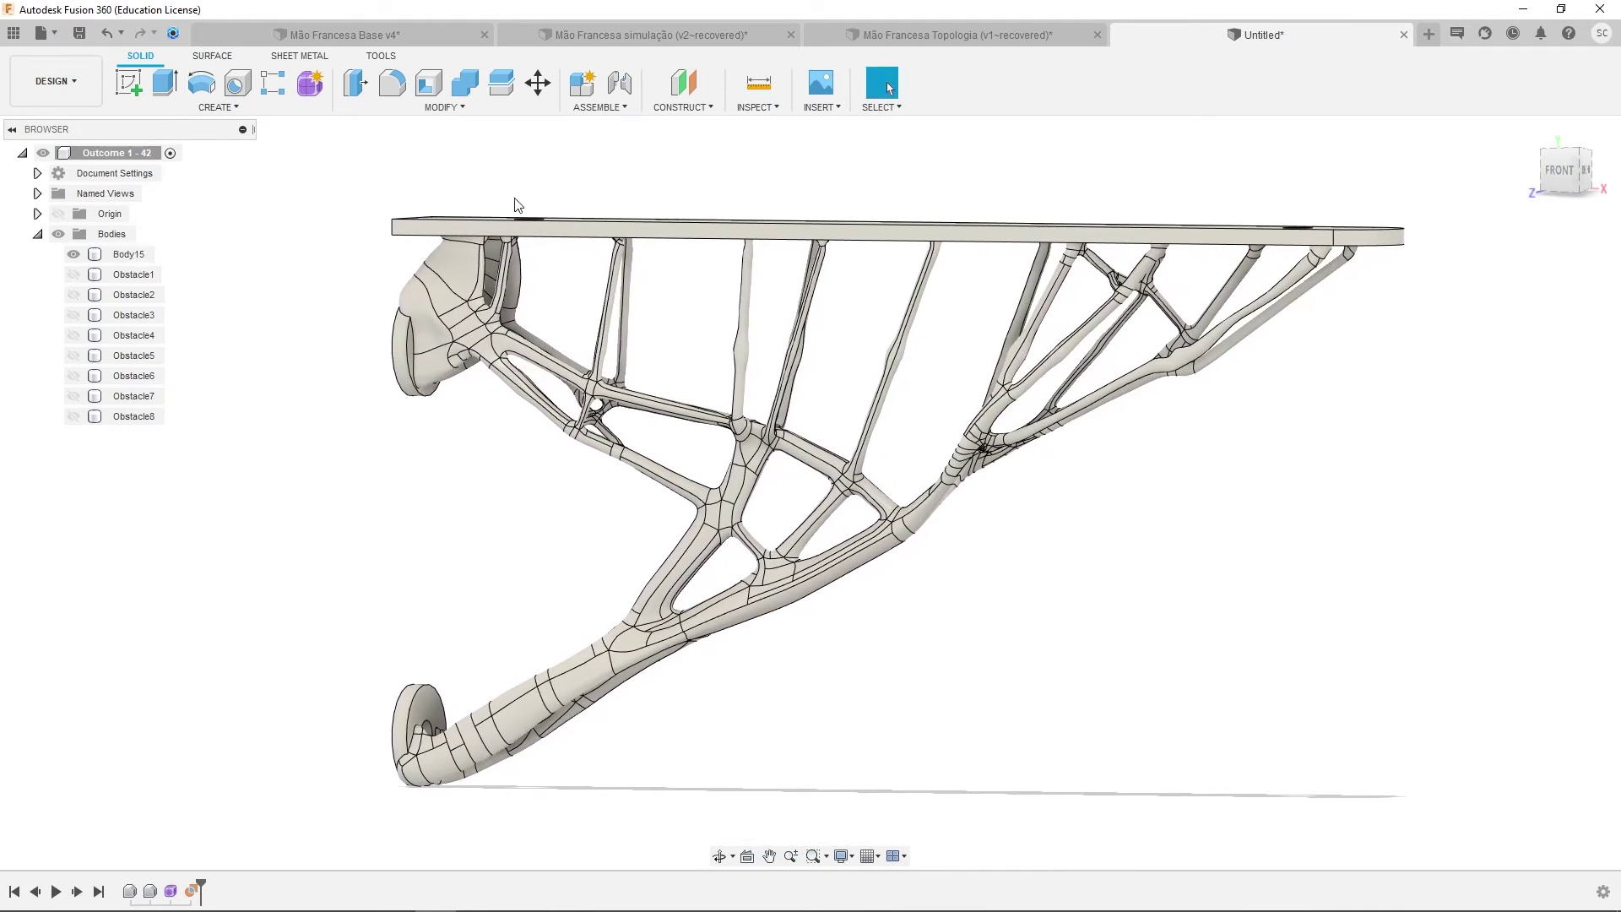
# - Return to Mão Francesa Base v4 and show the preserve and obstacle geometry around the stress view of Iteration 42
pyautogui.click(377, 35)
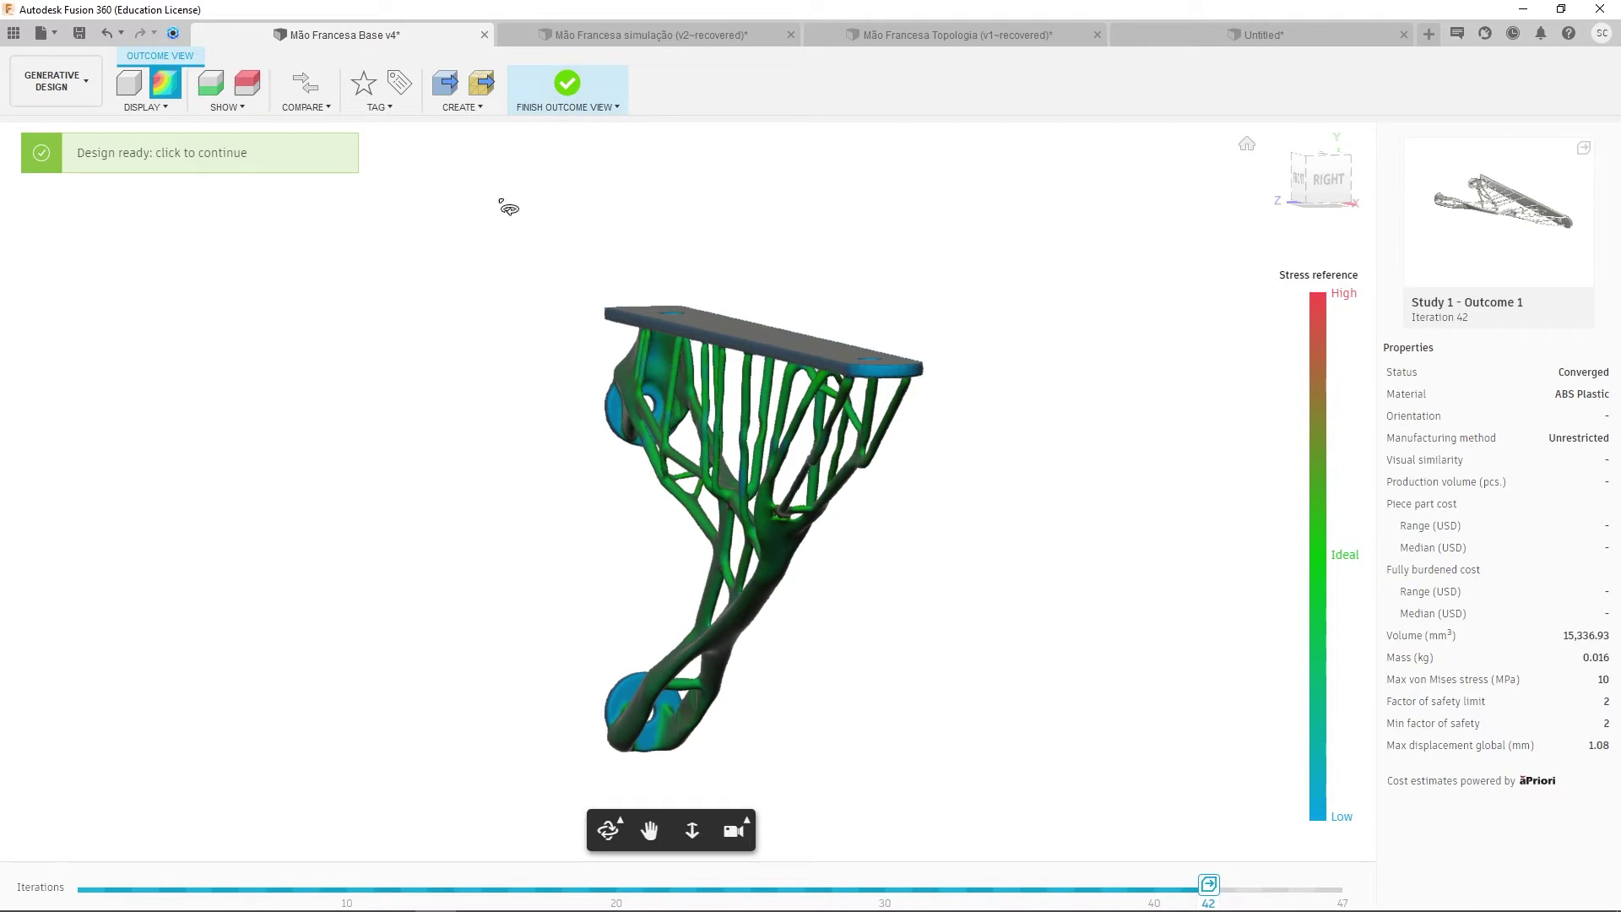
pyautogui.click(210, 84)
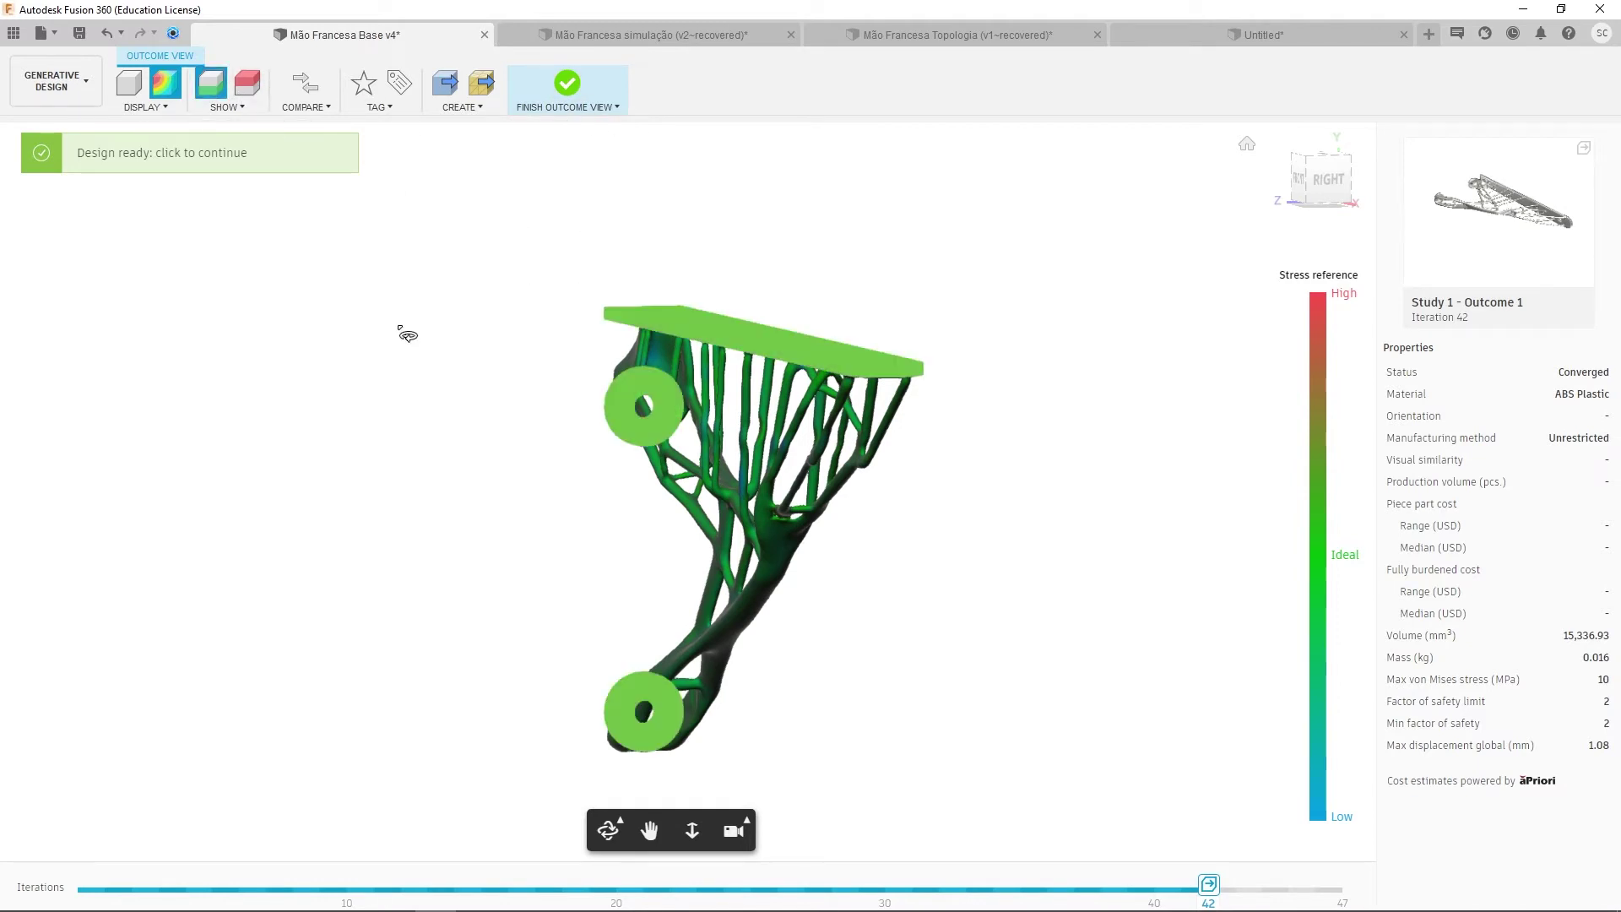
pyautogui.keyDown('shift'); pyautogui.moveTo(409, 332); pyautogui.dragTo(536, 447, button='middle'); pyautogui.keyUp('shift')
pyautogui.keyDown('shift'); pyautogui.moveTo(501, 554); pyautogui.dragTo(538, 441, button='middle'); pyautogui.keyUp('shift')
pyautogui.click(243, 88)
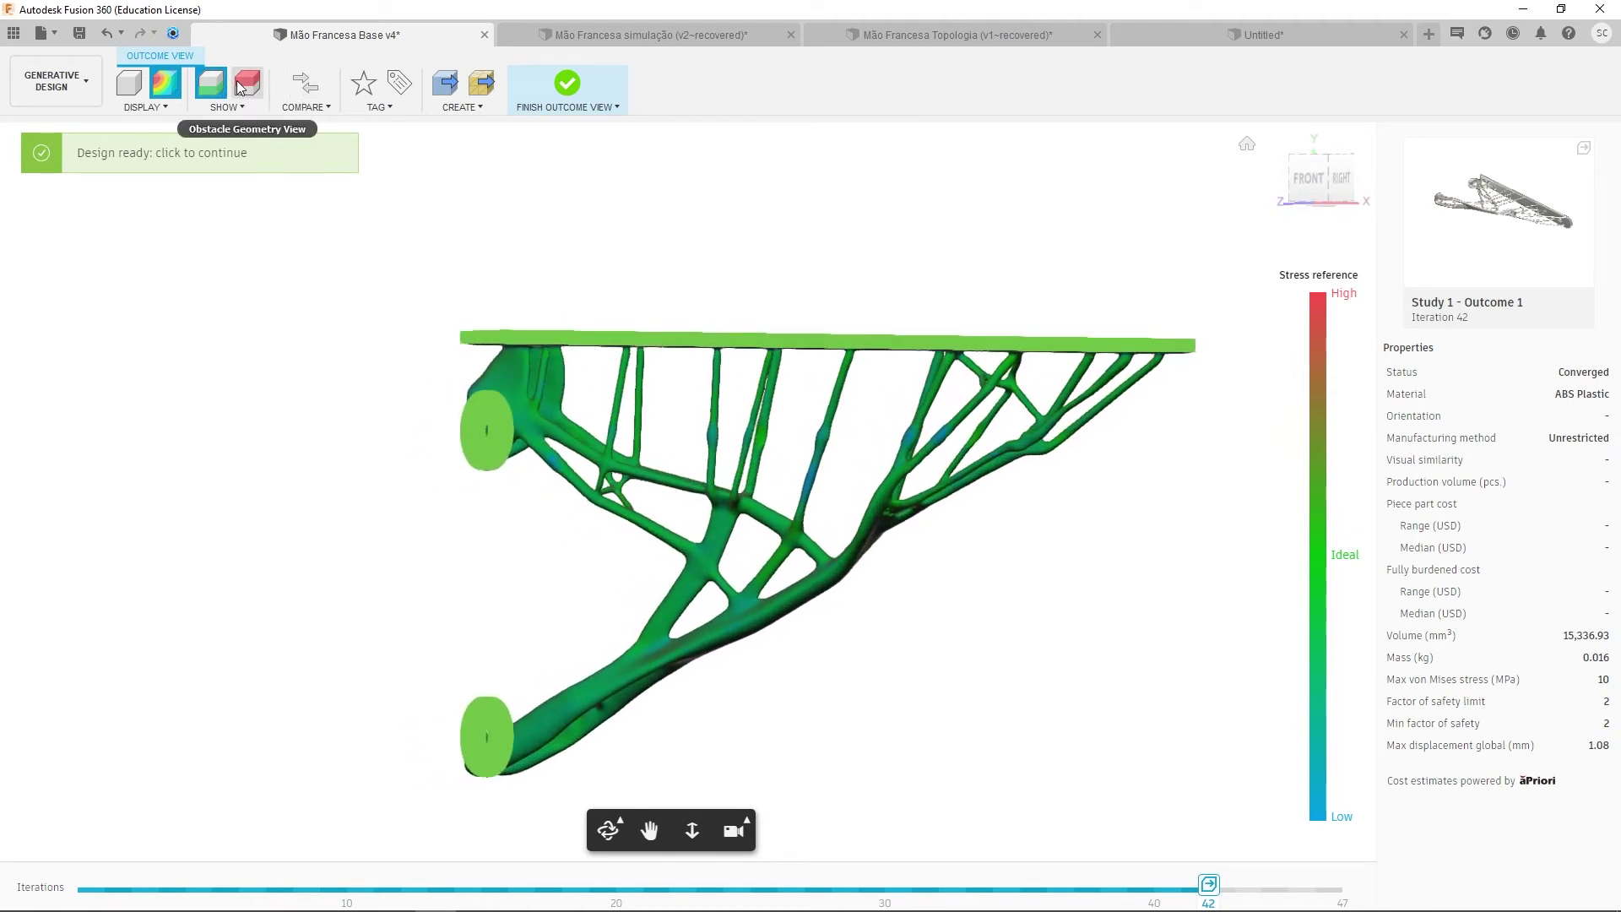
pyautogui.keyDown('shift'); pyautogui.moveTo(936, 308); pyautogui.dragTo(625, 164, button='middle'); pyautogui.keyUp('shift')
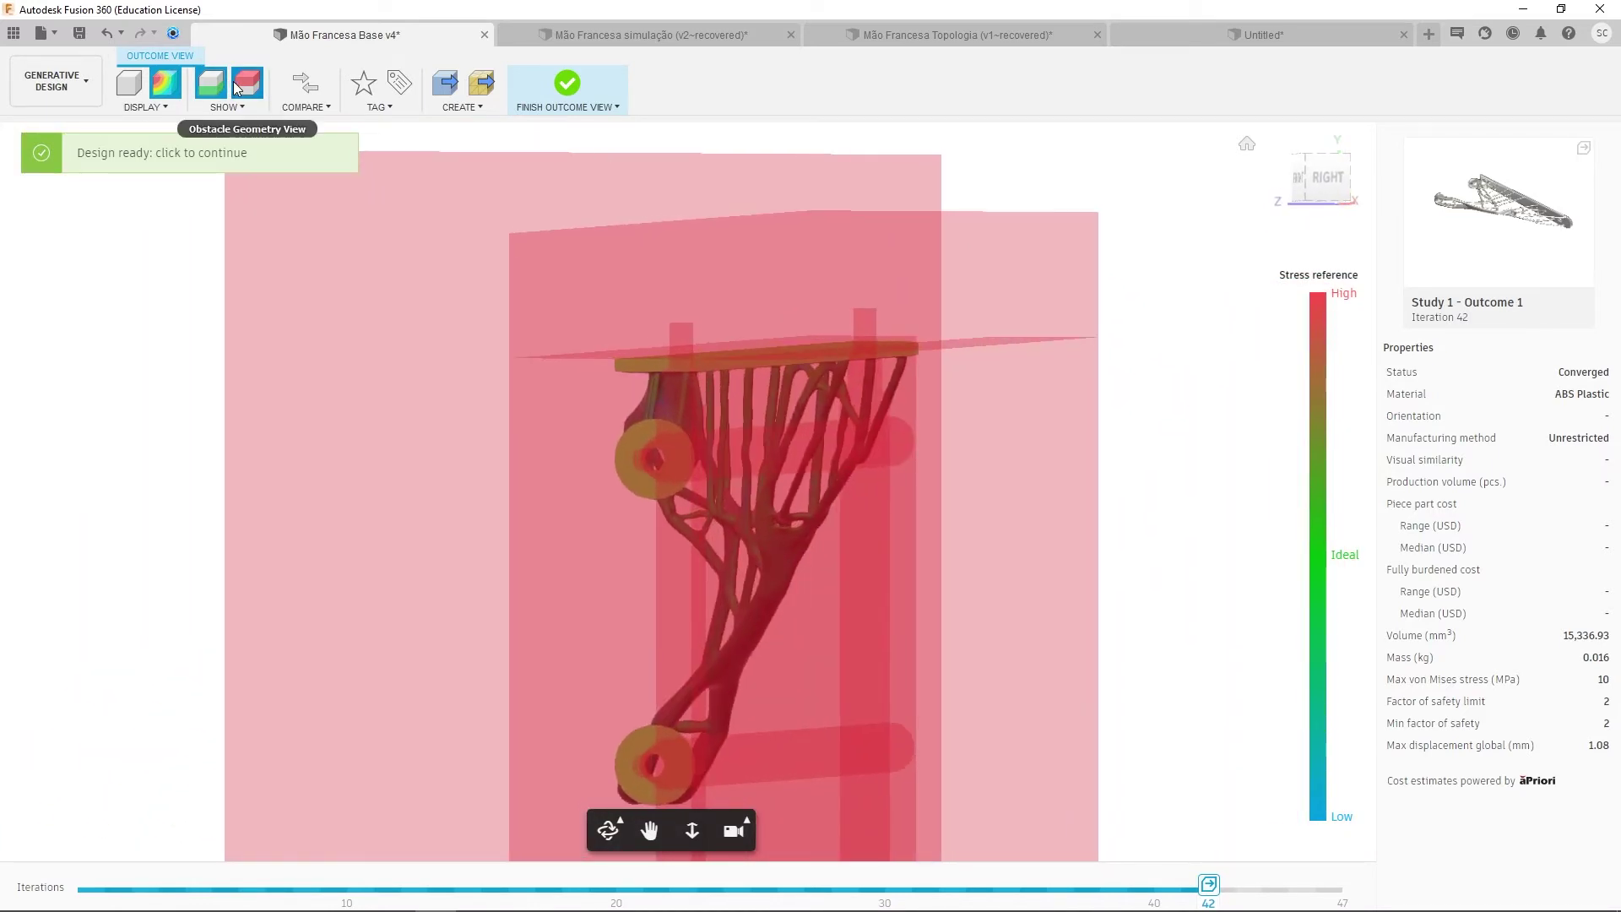
# - Hide the preserve and obstacle geometry in the Iteration 42 outcome view and return to the untitled Outcome 1 - 42 design
pyautogui.click(238, 87)
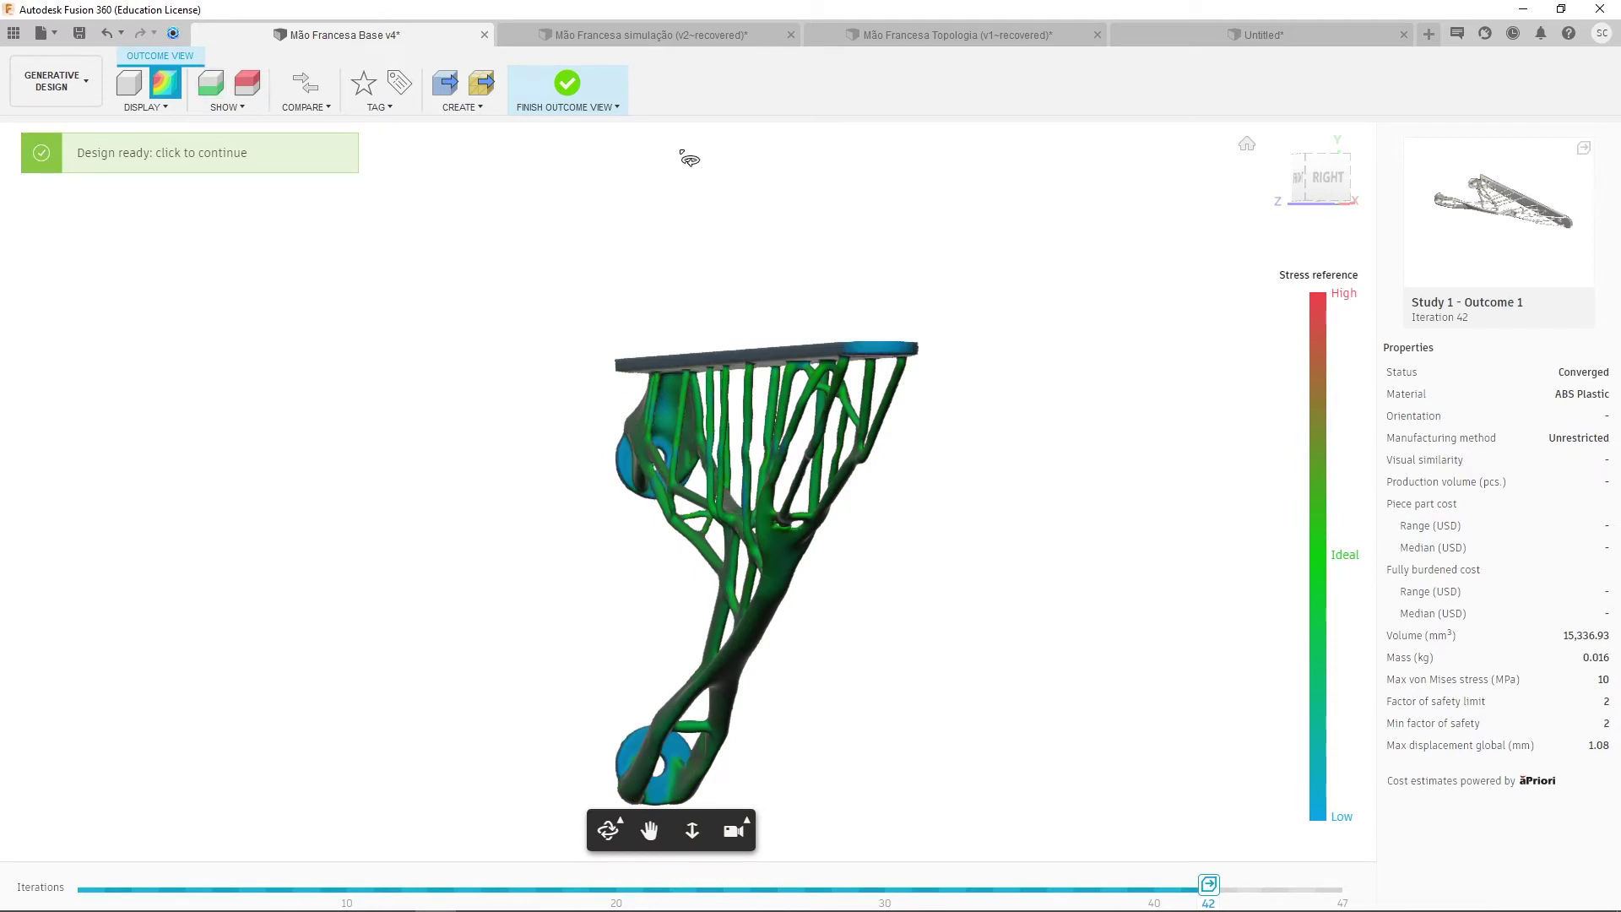
pyautogui.click(713, 37)
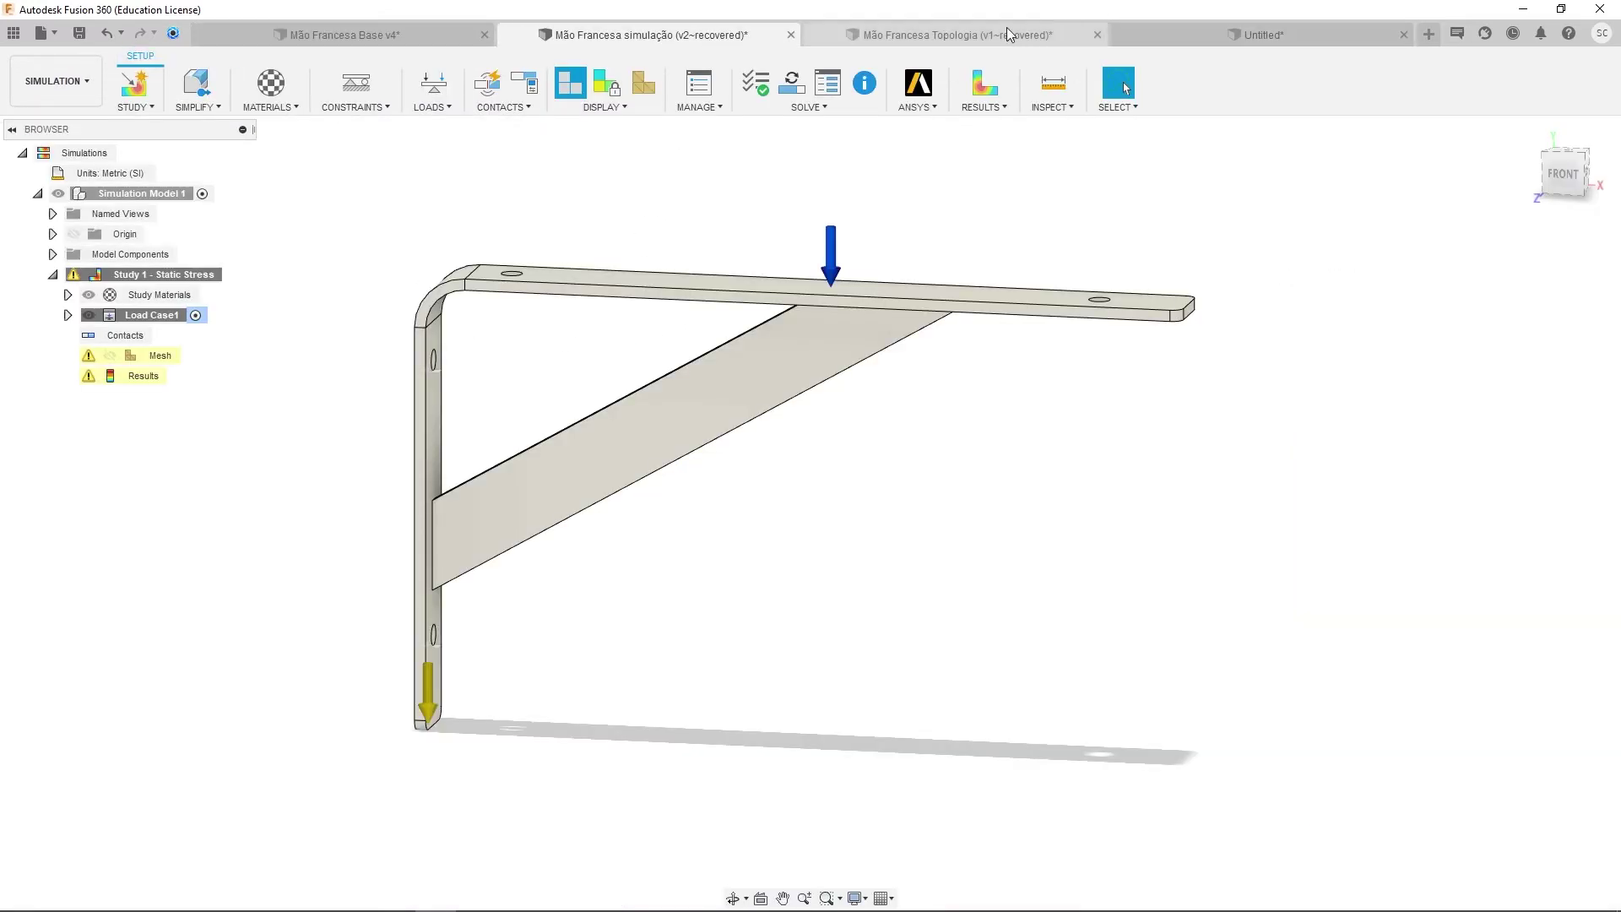
pyautogui.click(1223, 40)
# - Open the Organic feature of the Outcome 1 - 42 design for form editing
pyautogui.keyDown('shift'); pyautogui.moveTo(1300, 371); pyautogui.dragTo(1242, 441, button='middle'); pyautogui.keyUp('shift')
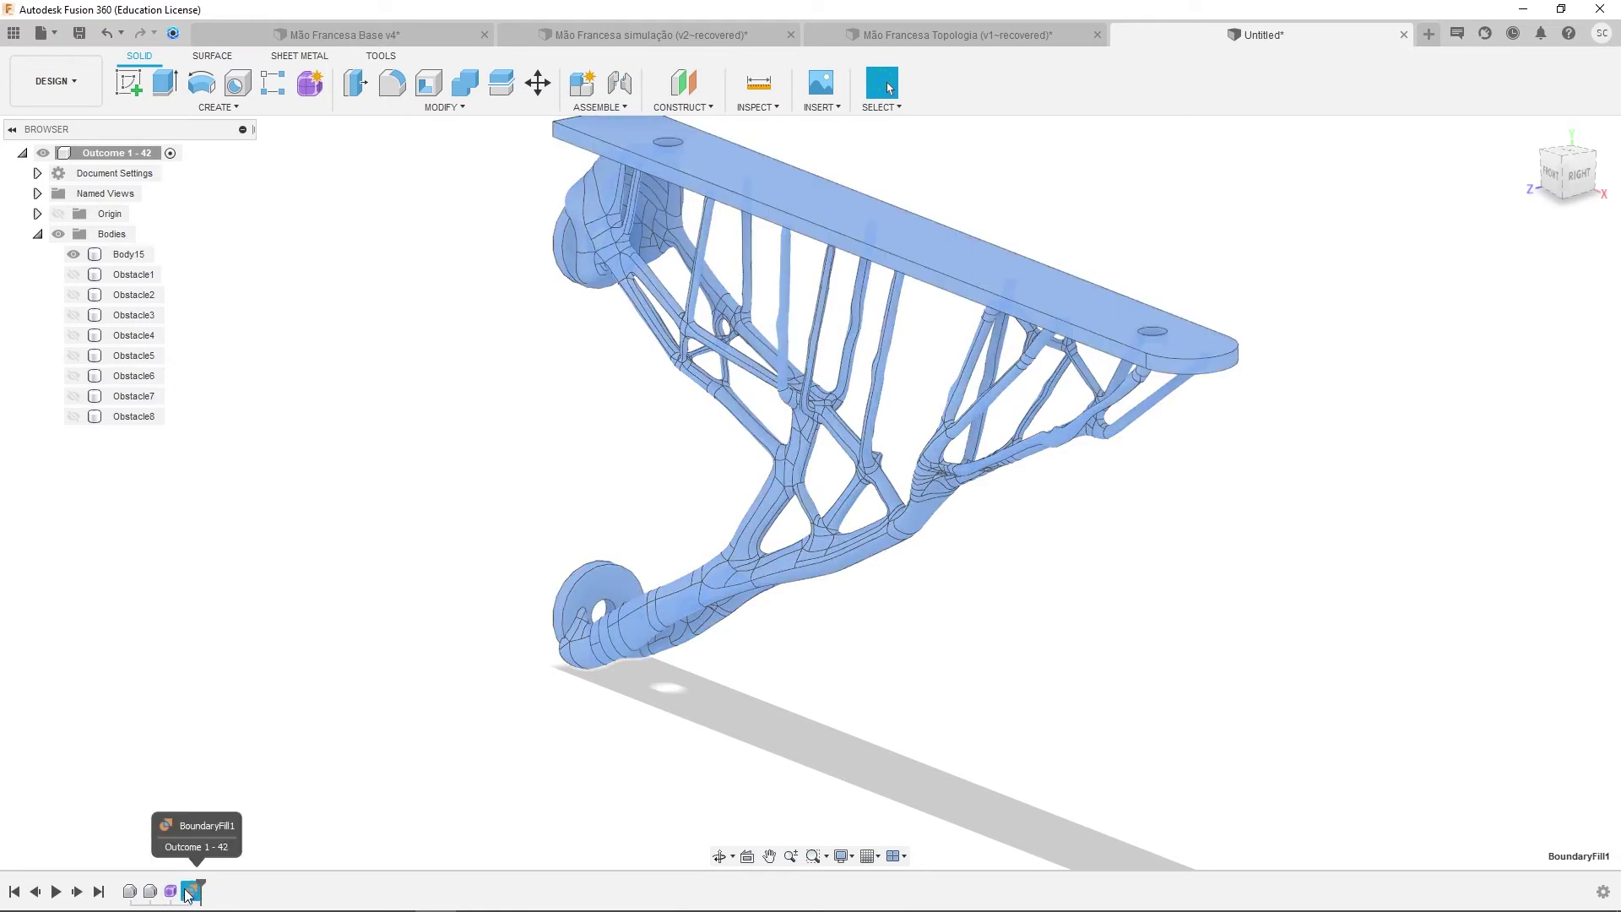
pyautogui.click(173, 889)
pyautogui.rightClick(165, 892)
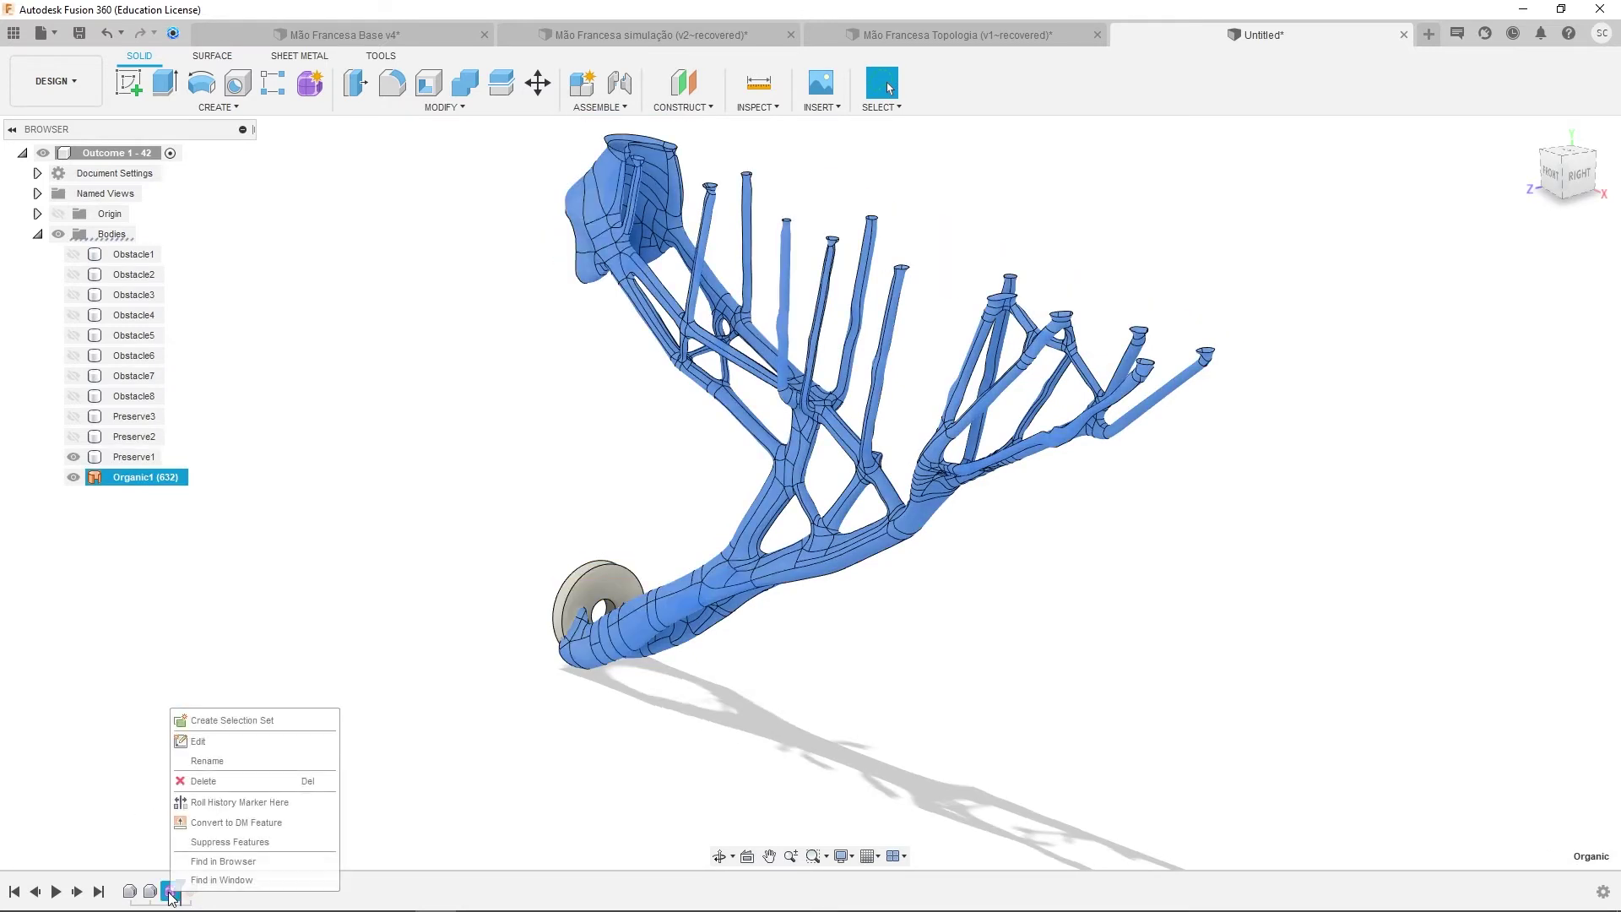
pyautogui.click(236, 742)
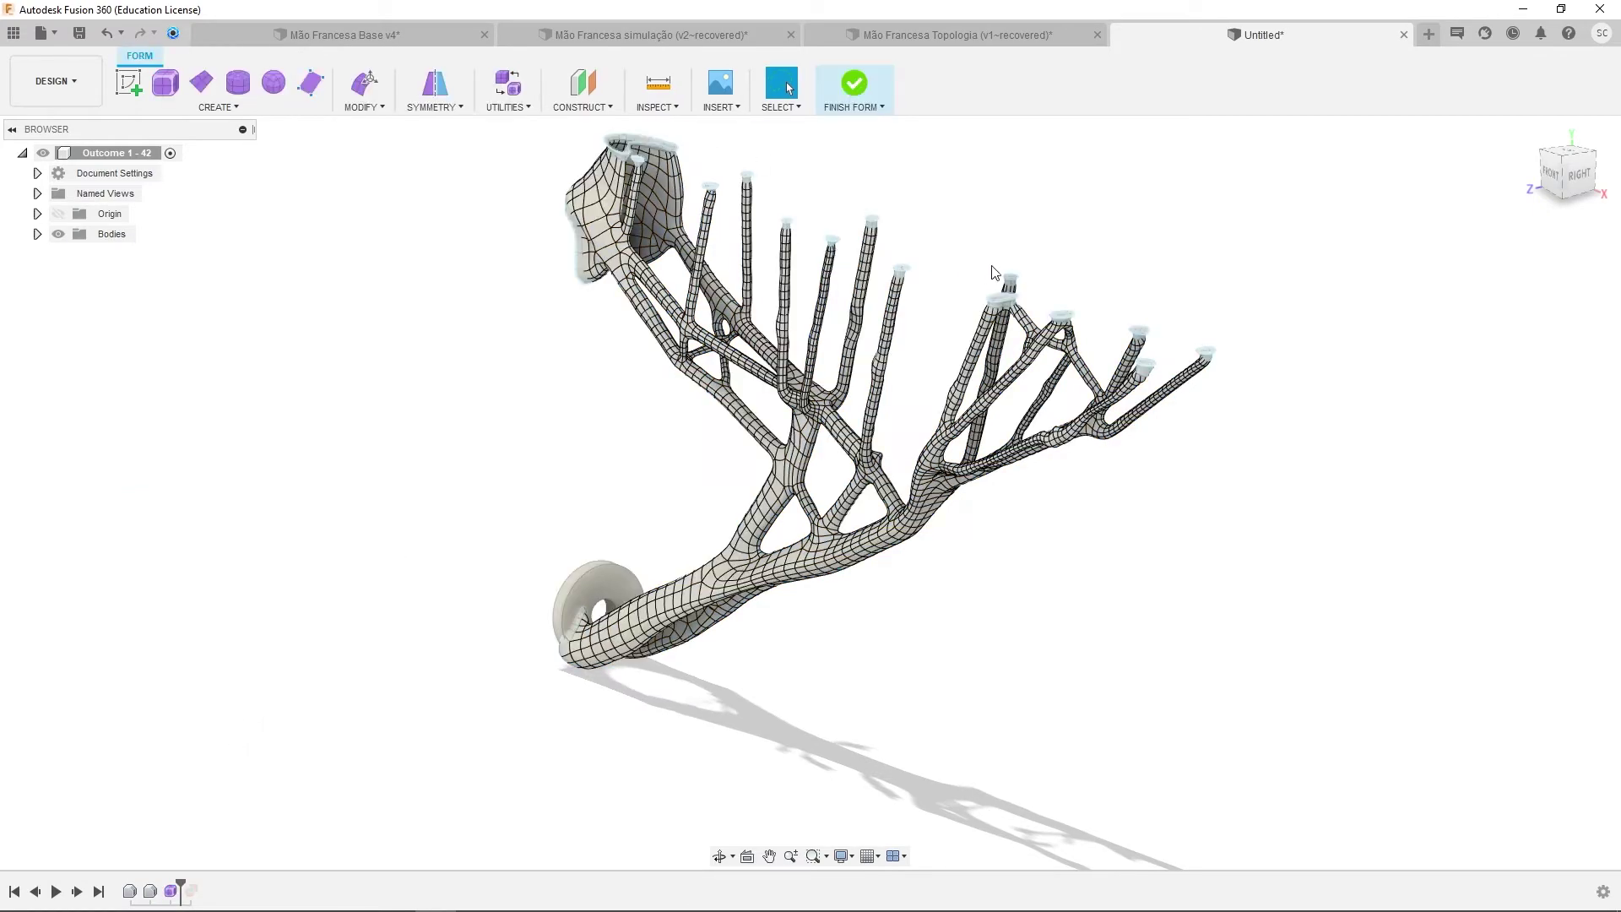
# - From the front, select all faces at the upper end of a middle strut and unfreeze them
pyautogui.scroll(5, 995, 273)
pyautogui.click(1560, 178)
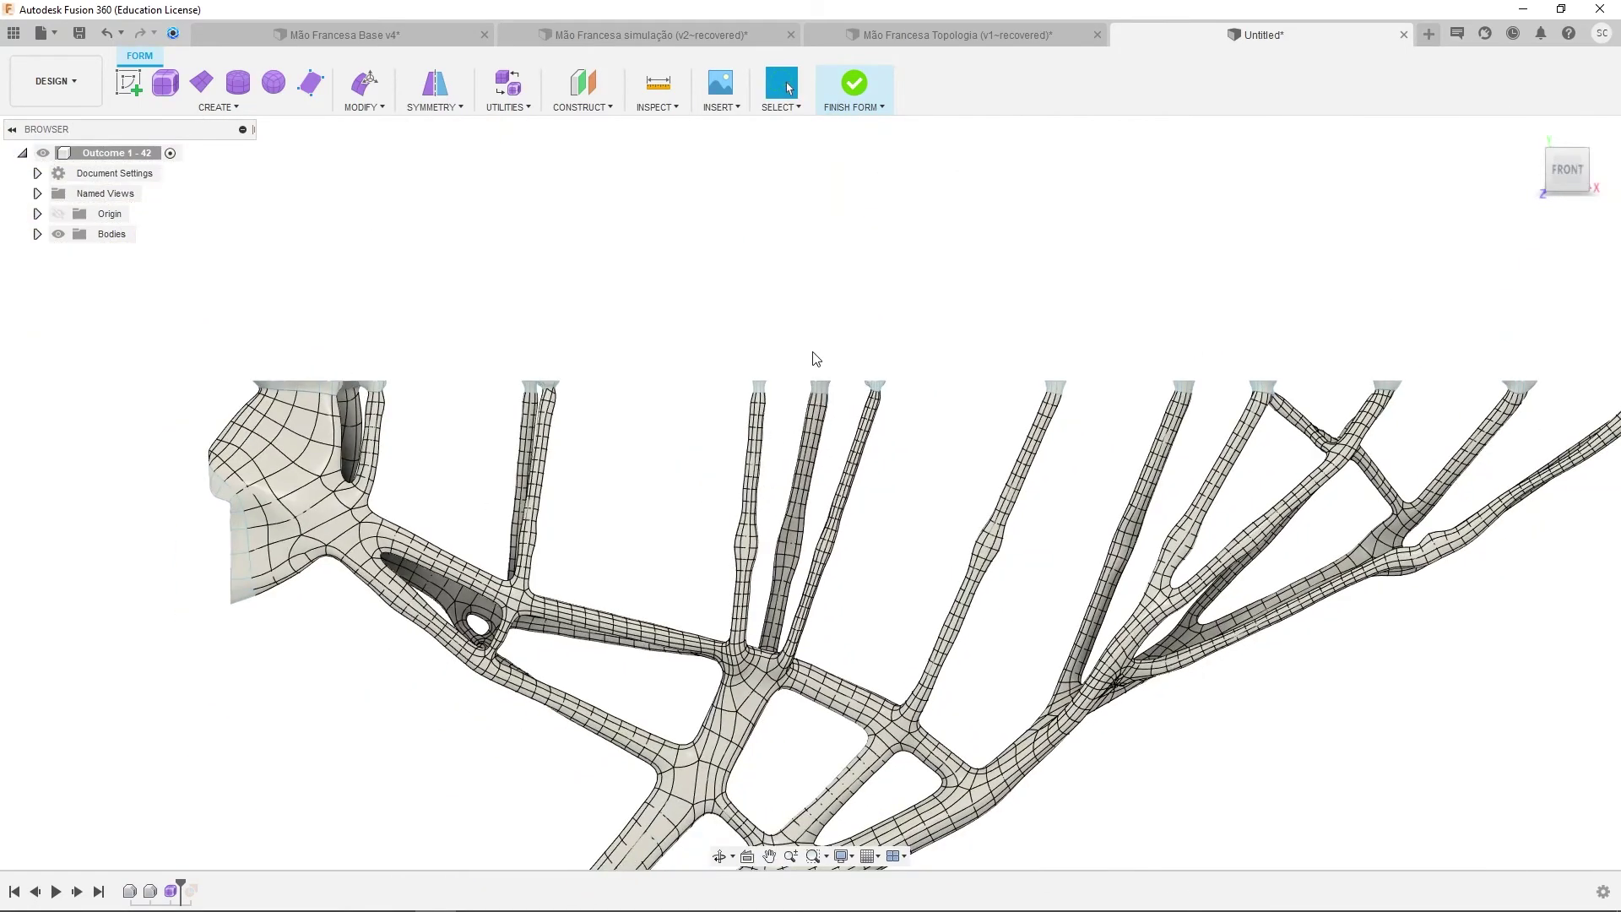
pyautogui.scroll(5, 761, 384)
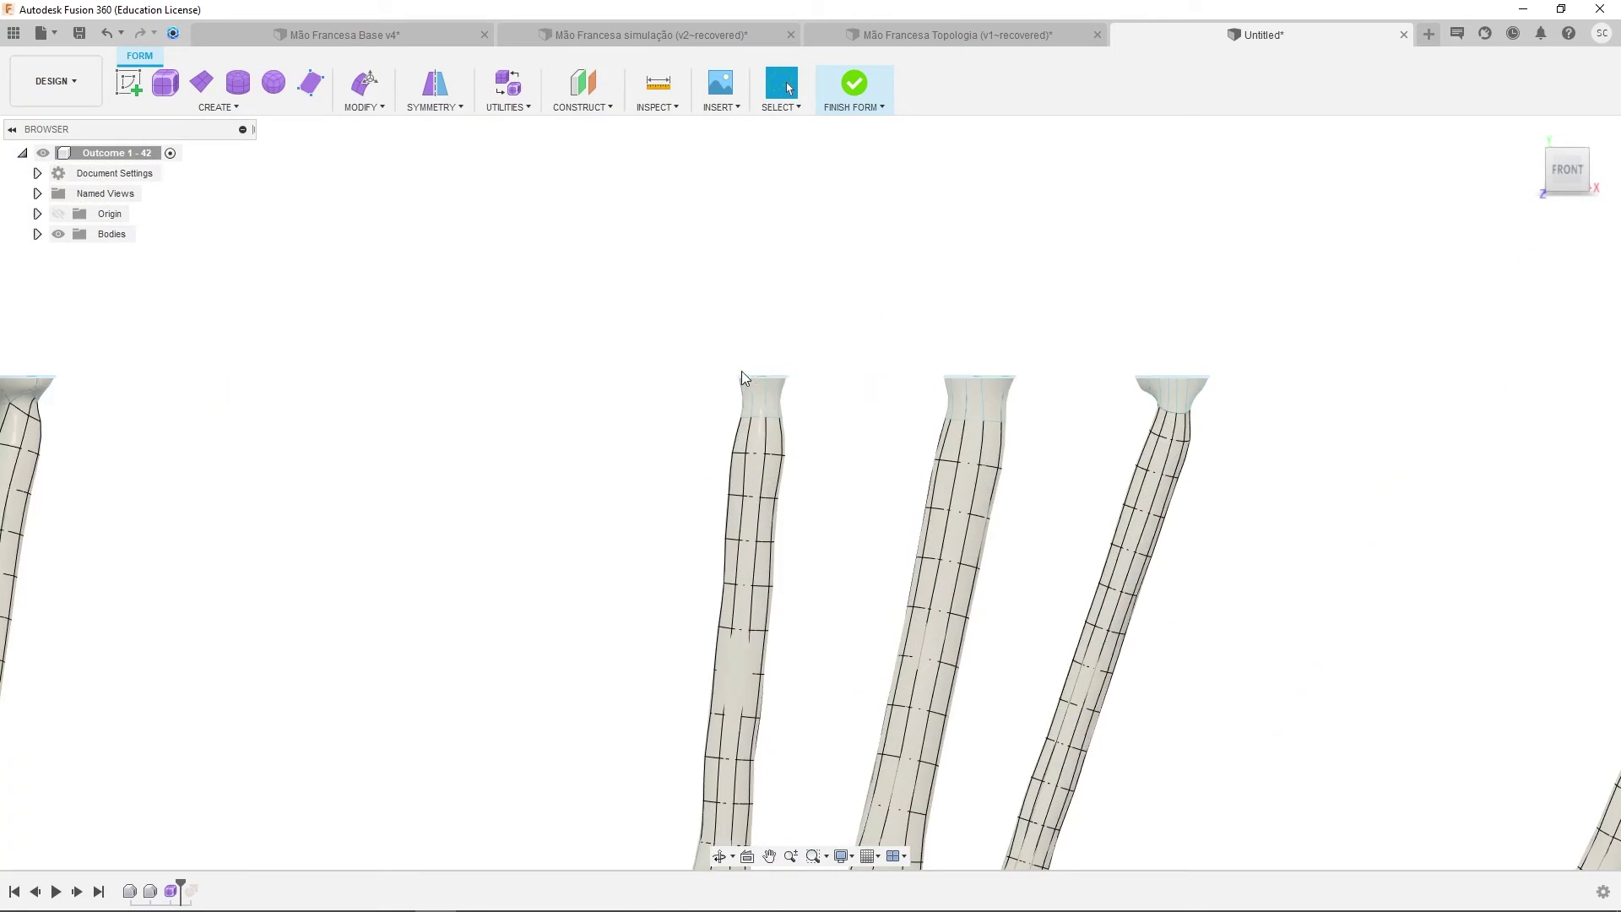
pyautogui.click(762, 377)
pyautogui.click(780, 377)
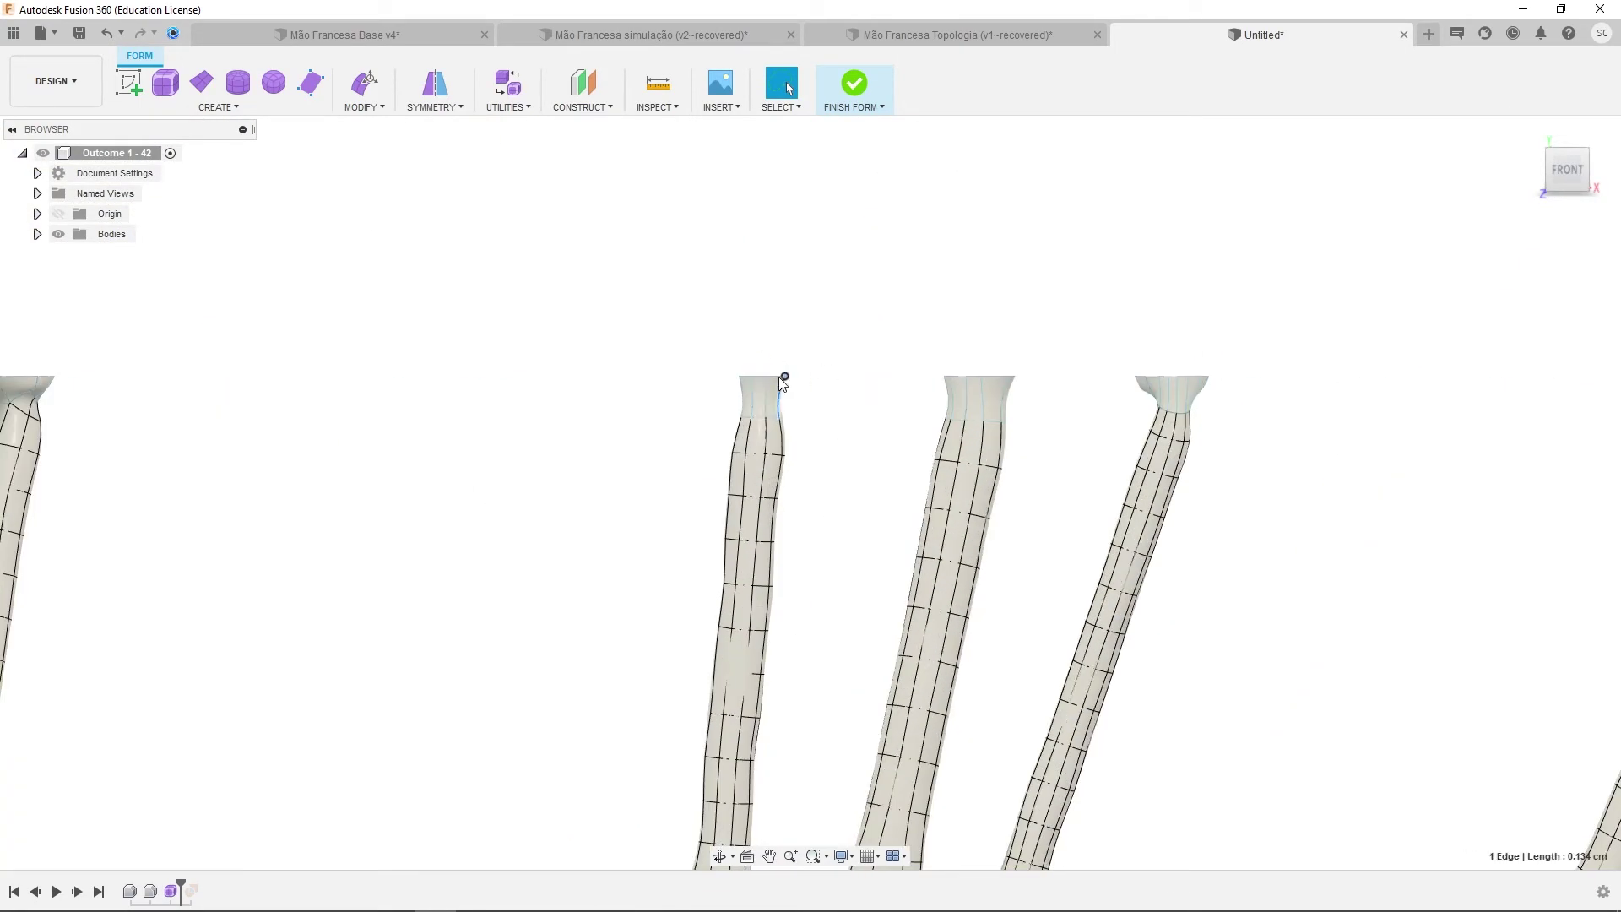
pyautogui.moveTo(700, 353); pyautogui.dragTo(800, 431)
pyautogui.moveTo(674, 310)
pyautogui.mouseDown()
pyautogui.moveTo(836, 418)
pyautogui.moveTo(824, 353)
pyautogui.moveTo(720, 403)
pyautogui.moveTo(645, 314)
pyautogui.mouseUp()
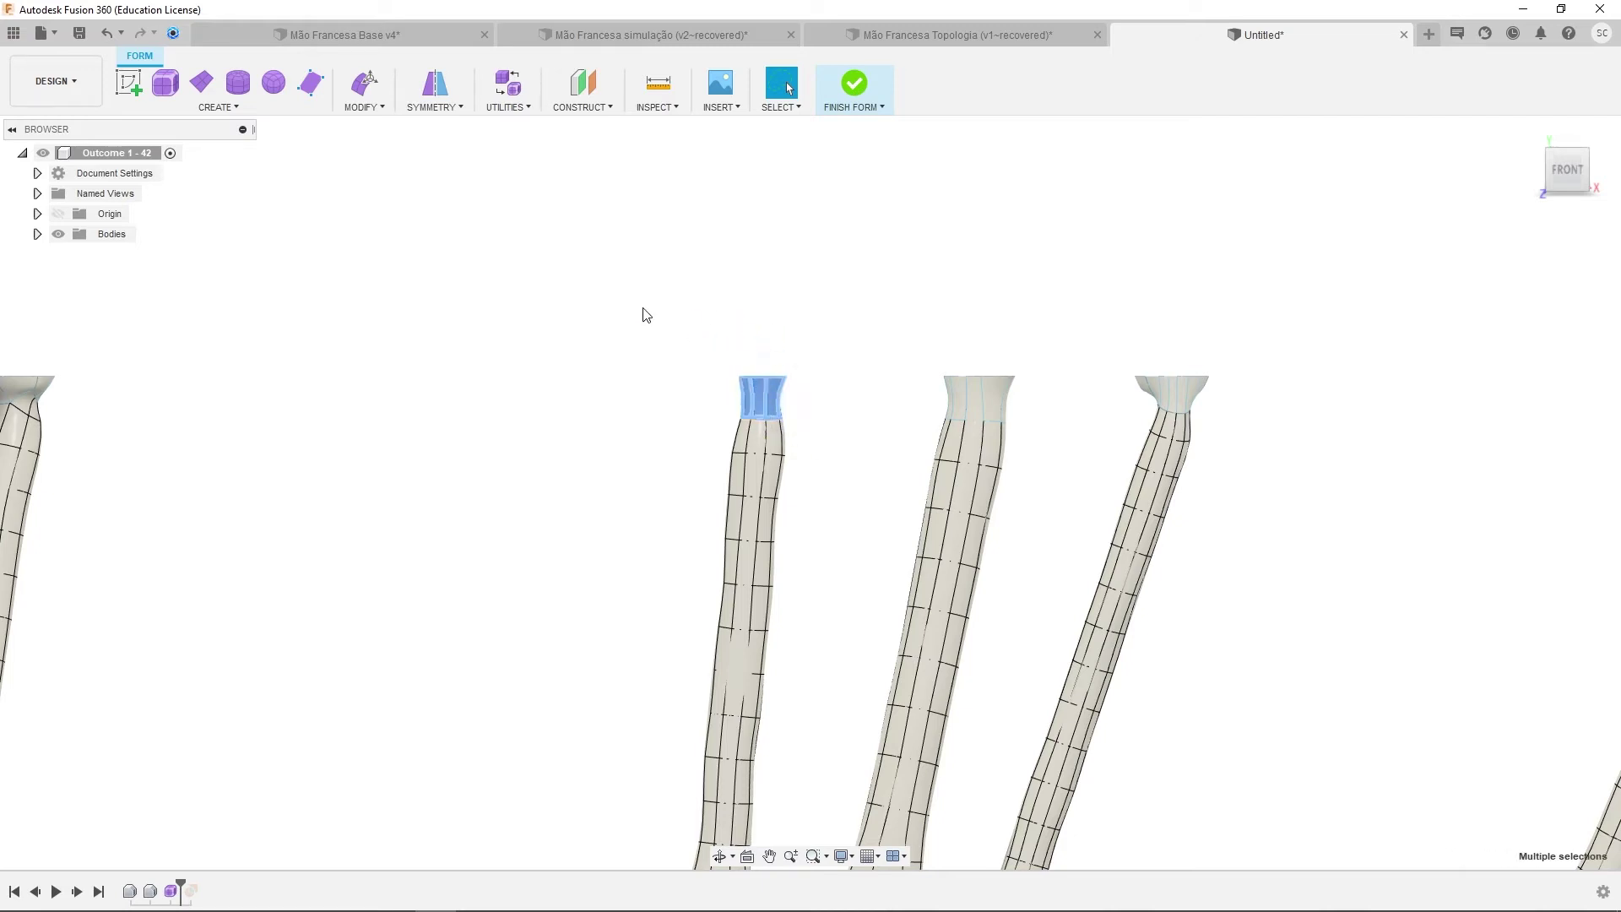
pyautogui.click(384, 109)
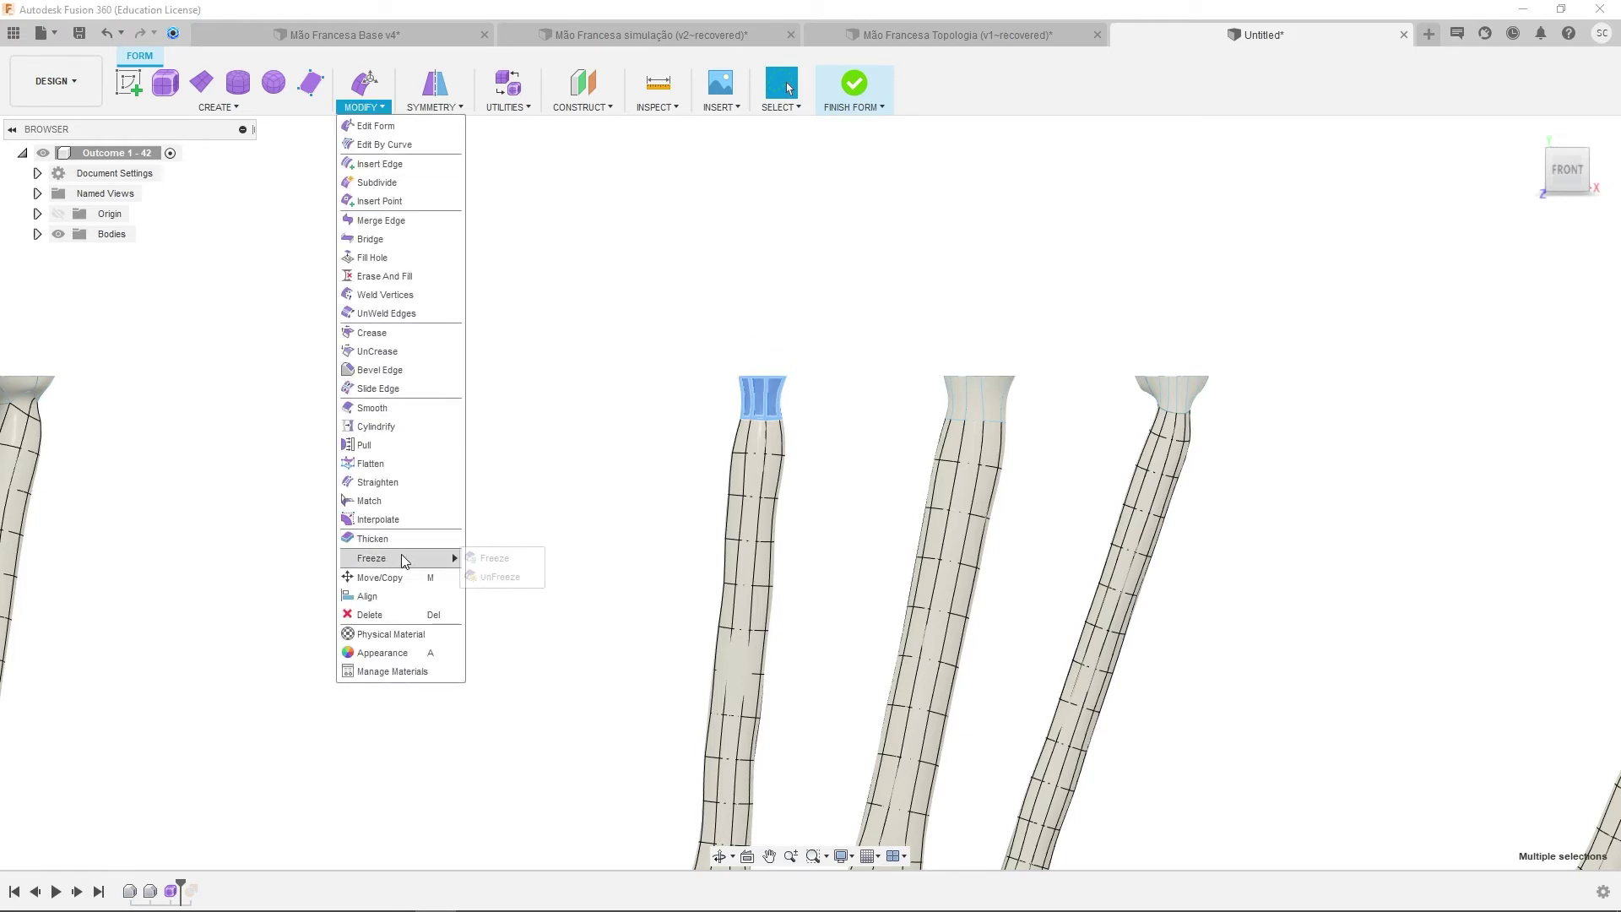
pyautogui.click(517, 573)
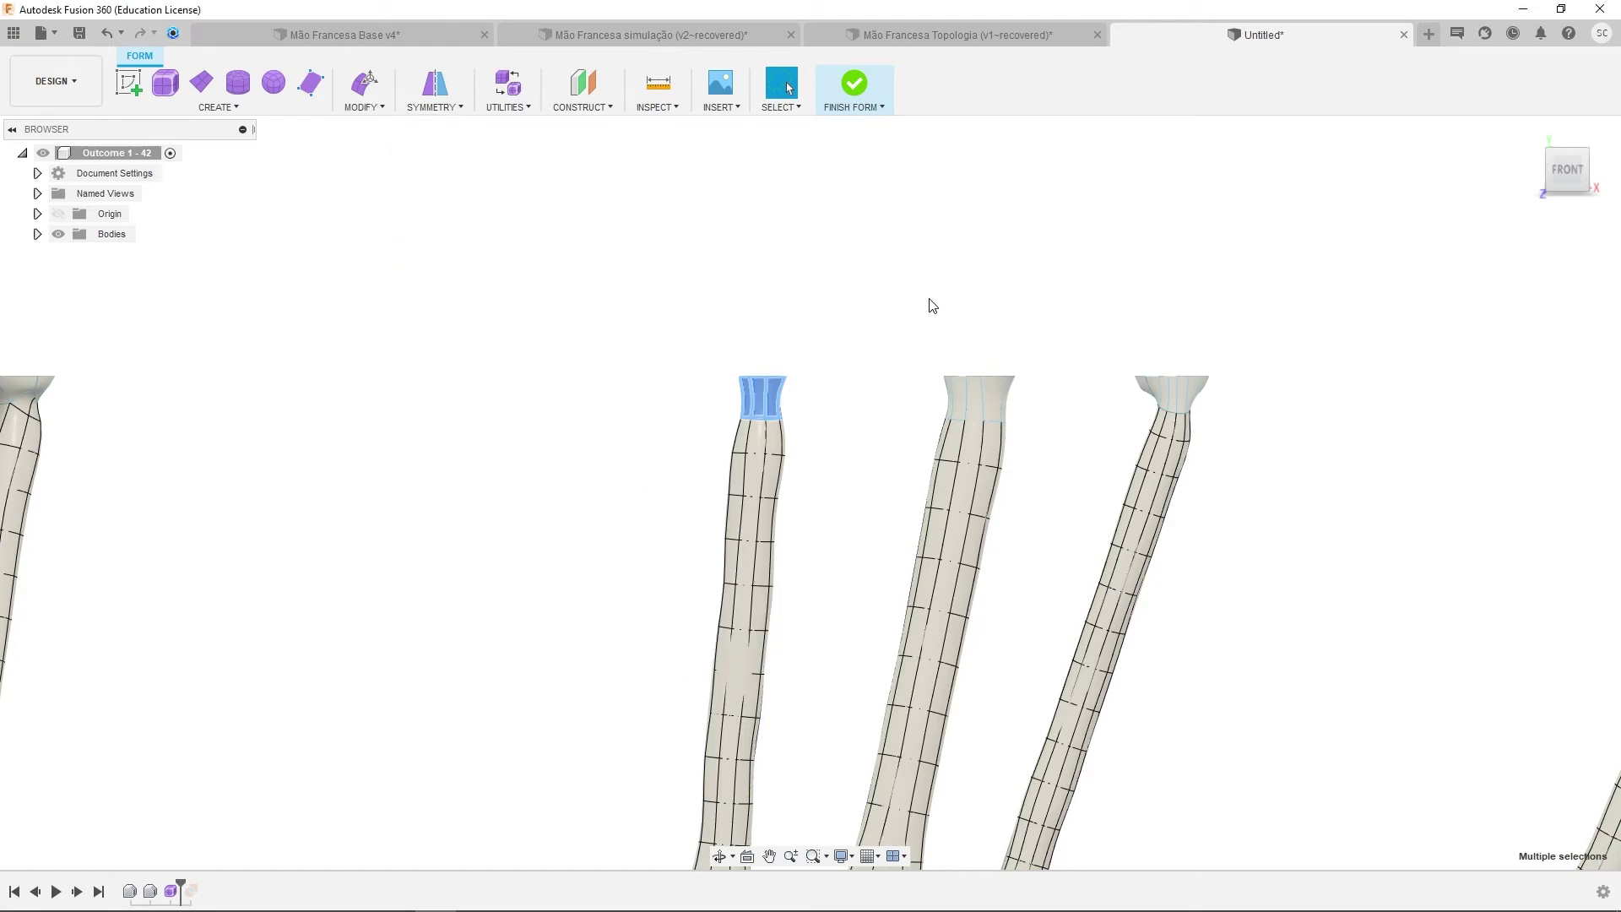
pyautogui.click(843, 362)
# - Examine the unfrozen strut end and its neighbours in box display, and restore the smooth display
pyautogui.scroll(-1, 752, 405)
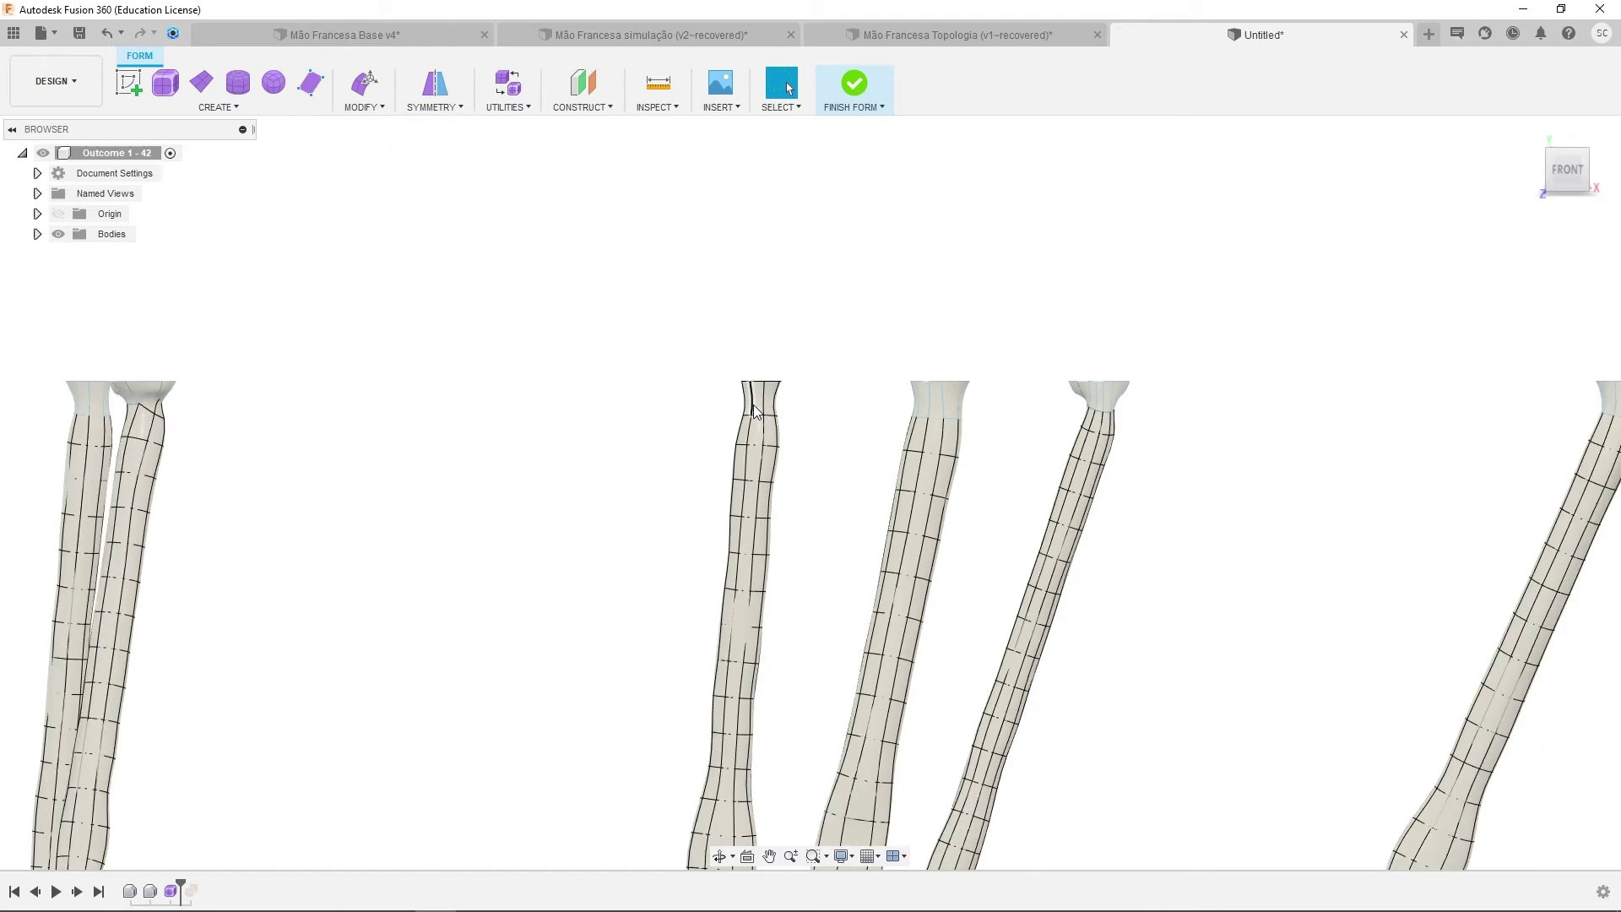
pyautogui.scroll(3, 751, 405)
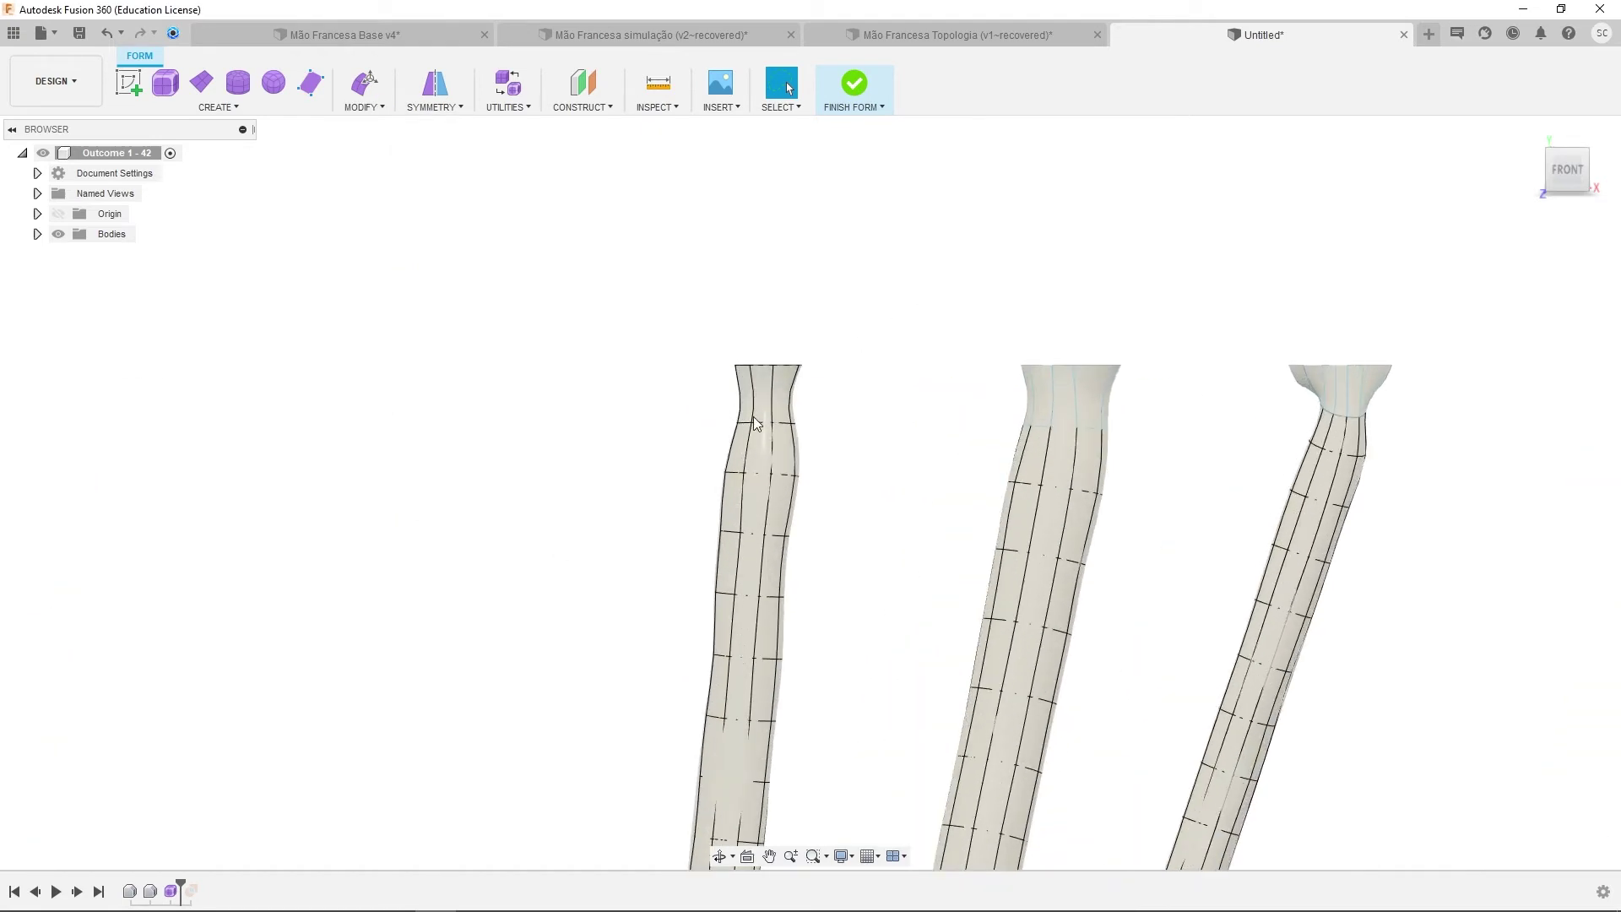
pyautogui.hotkey('ctrl', '1')
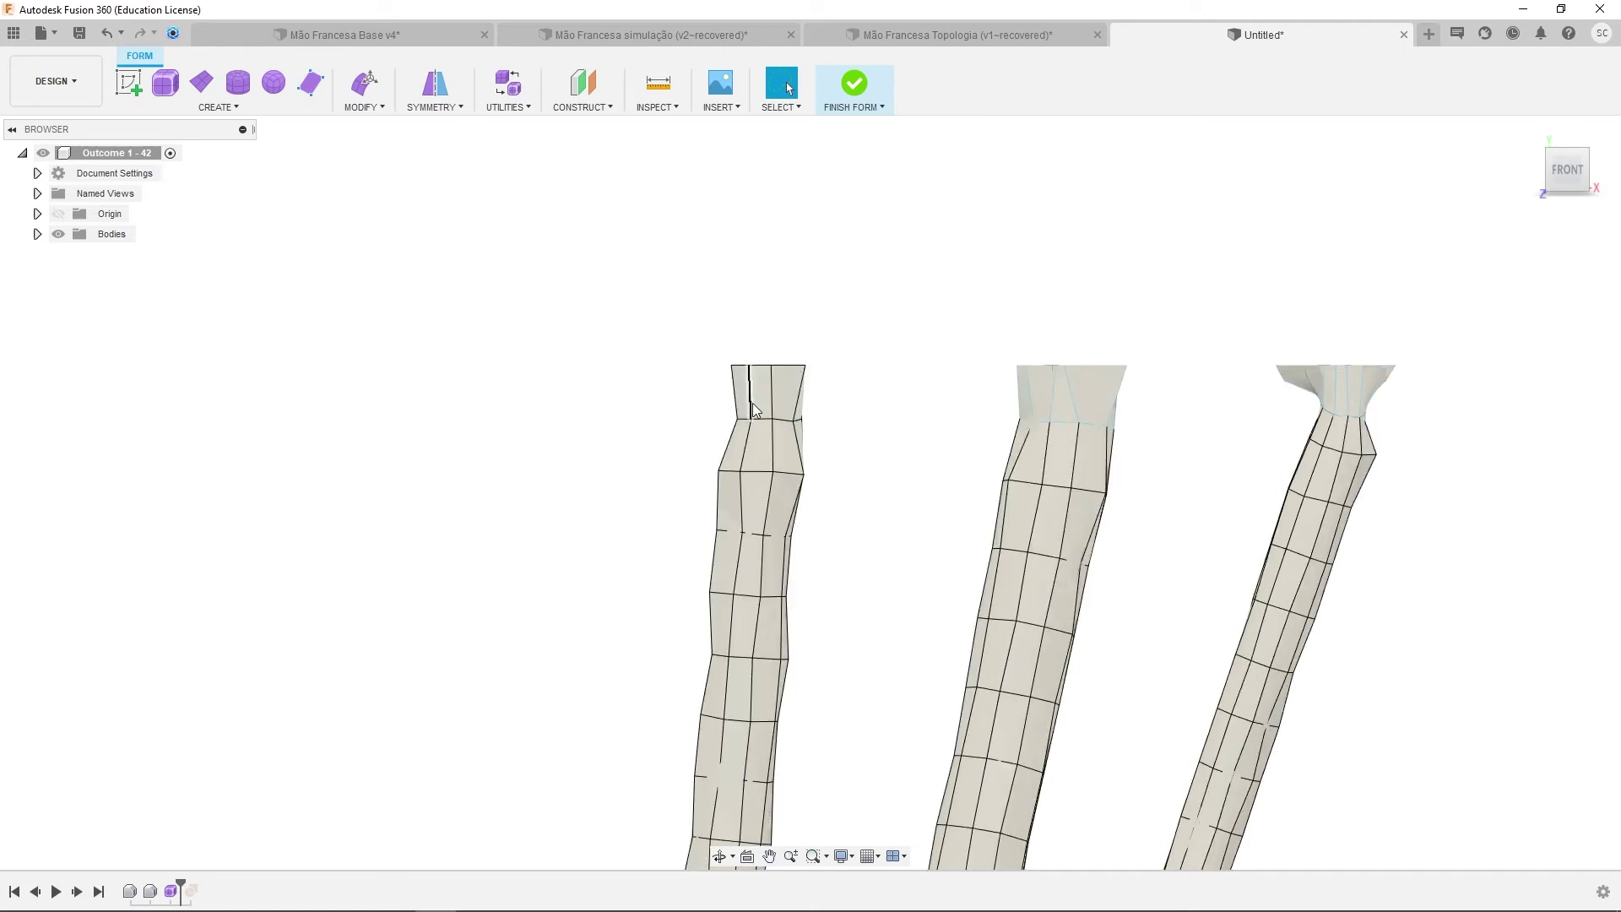
pyautogui.scroll(-2, 754, 410)
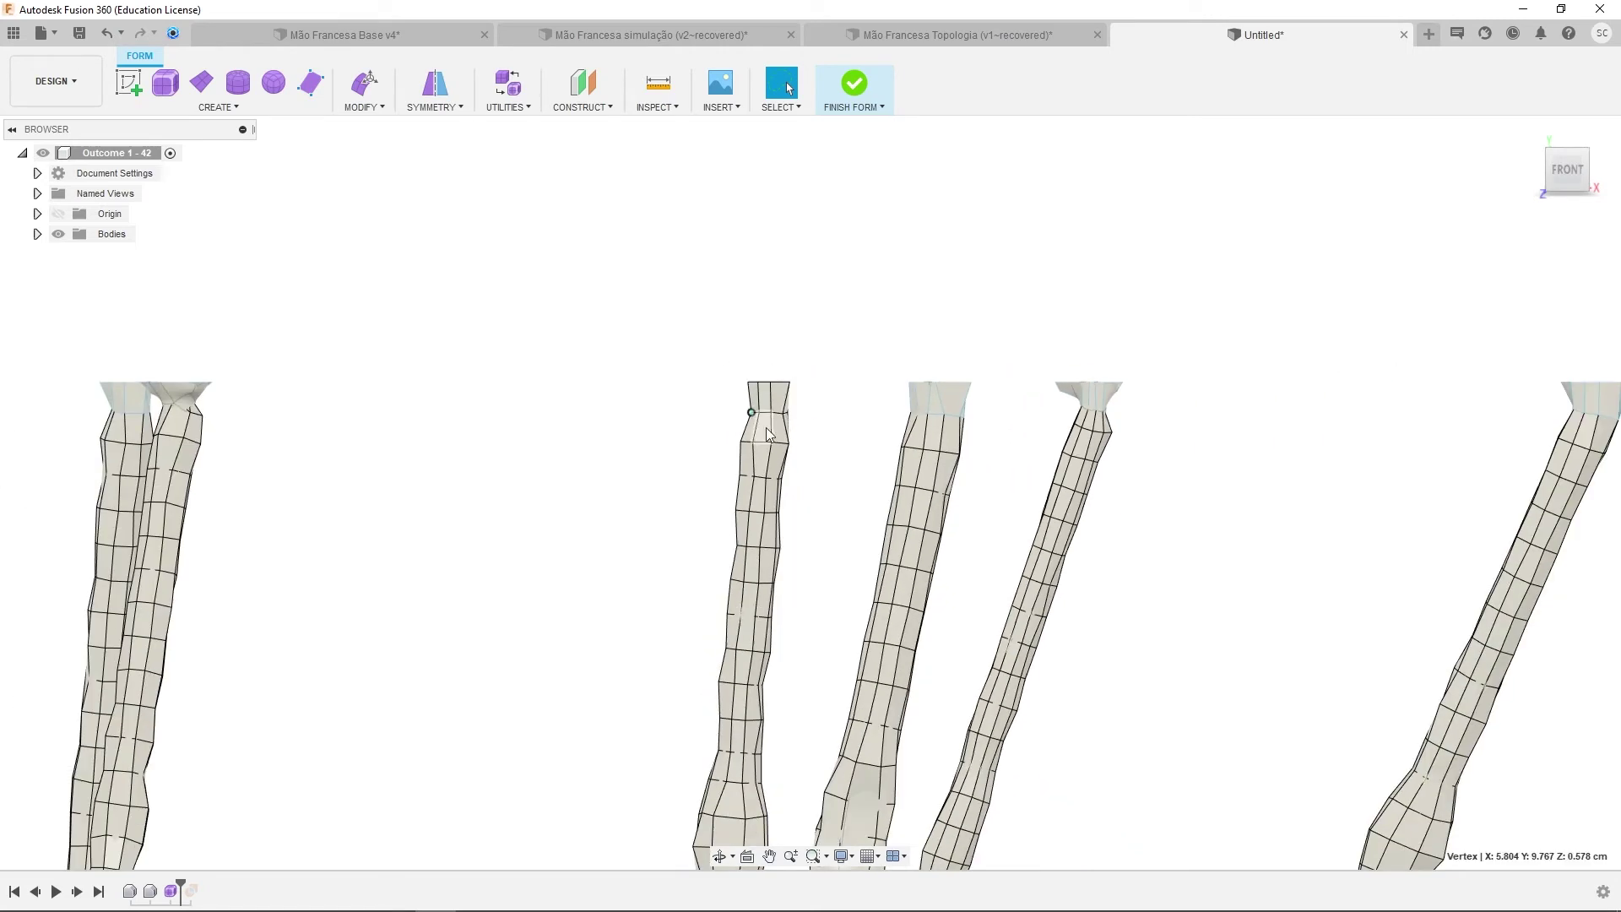
pyautogui.scroll(-1, 760, 411)
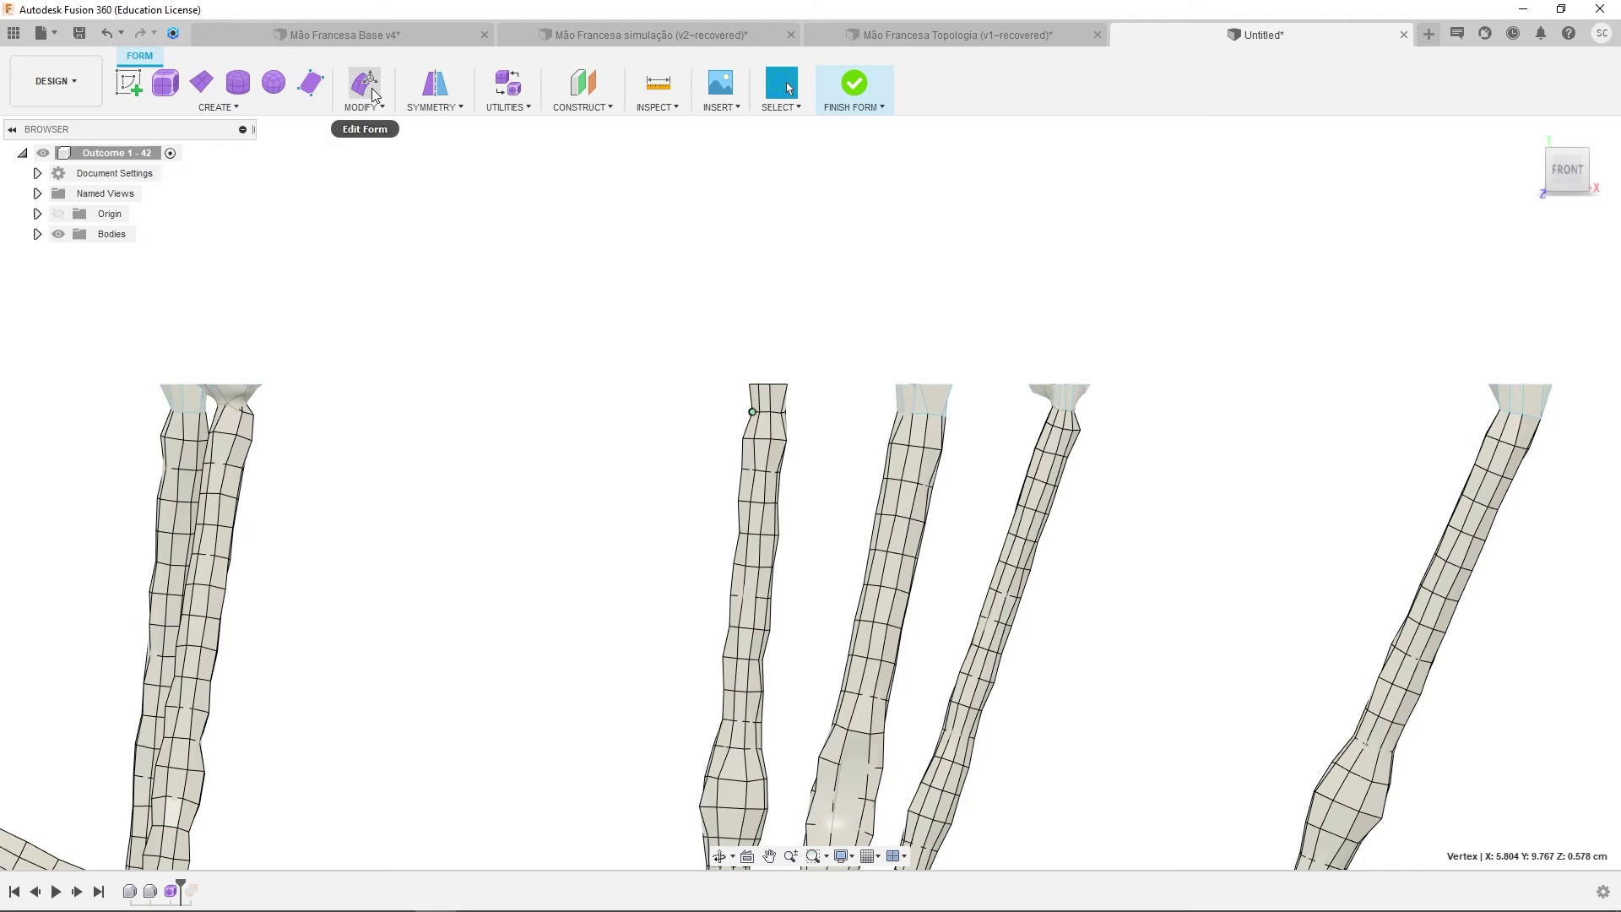
pyautogui.scroll(-3, 933, 596)
pyautogui.keyDown('shift'); pyautogui.moveTo(988, 590); pyautogui.dragTo(984, 625, button='middle'); pyautogui.keyUp('shift')
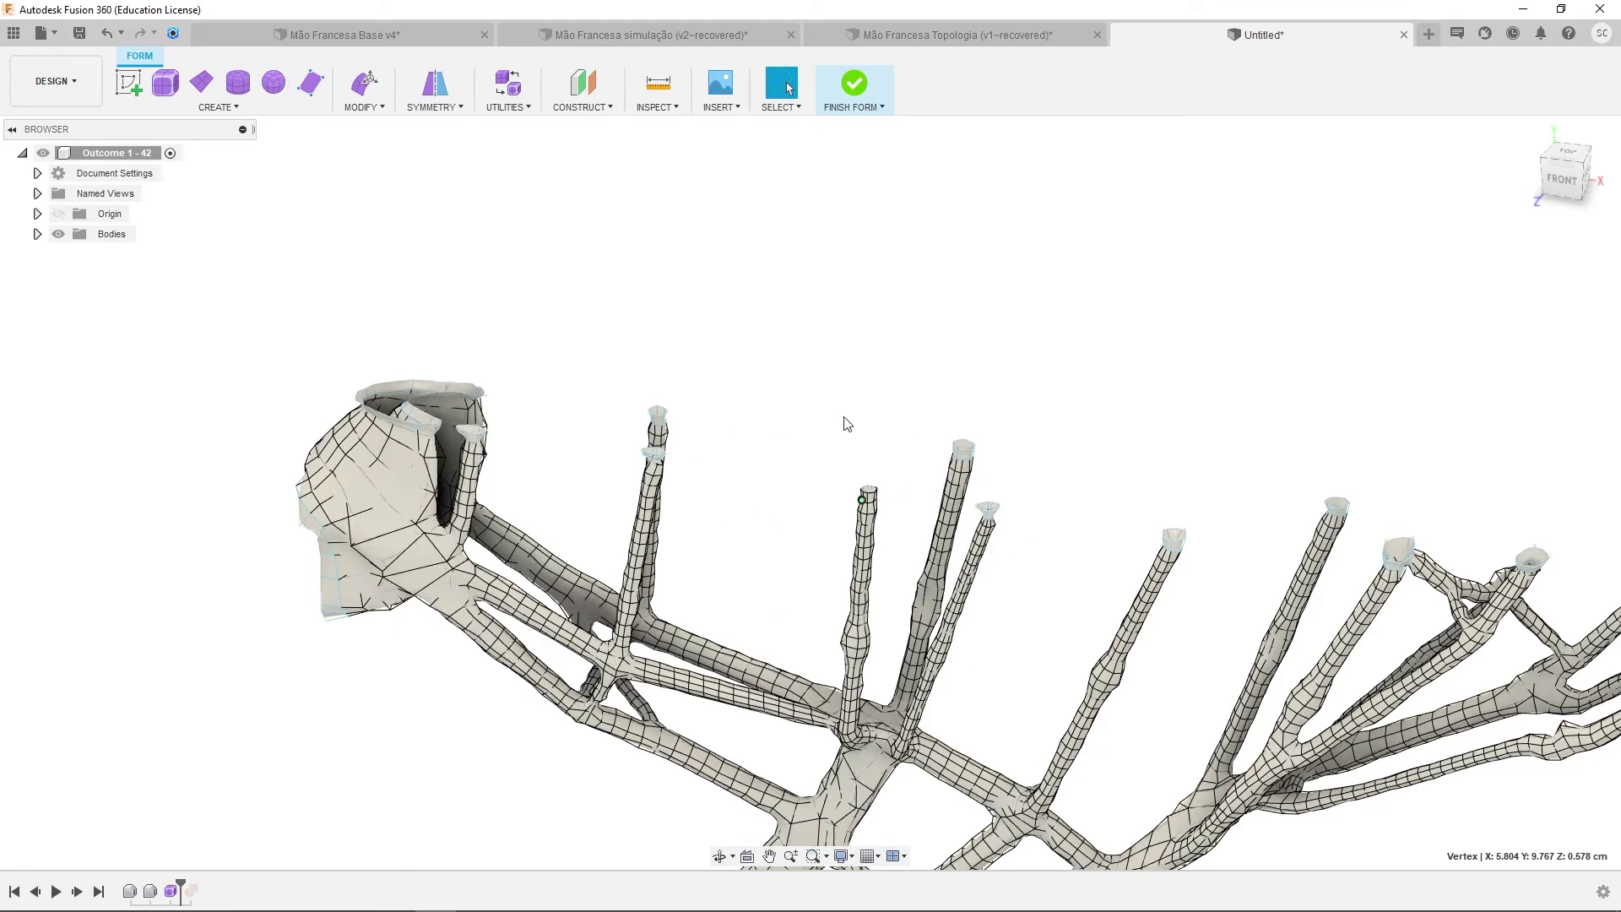
pyautogui.scroll(10, 650, 455)
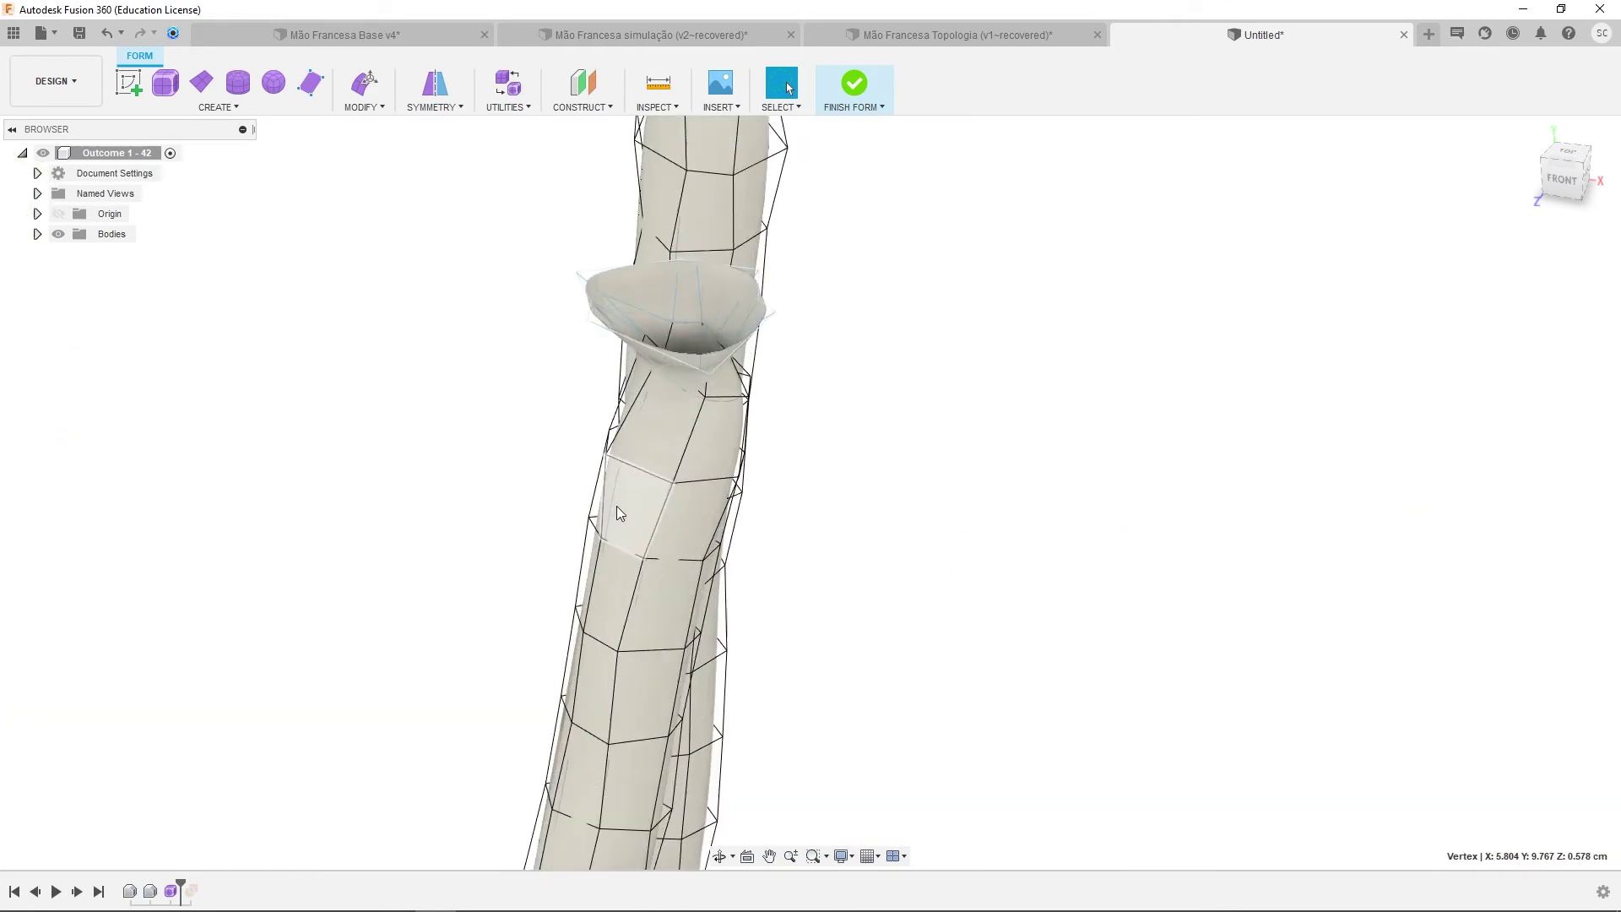
pyautogui.scroll(-5, 620, 513)
pyautogui.scroll(3, 635, 585)
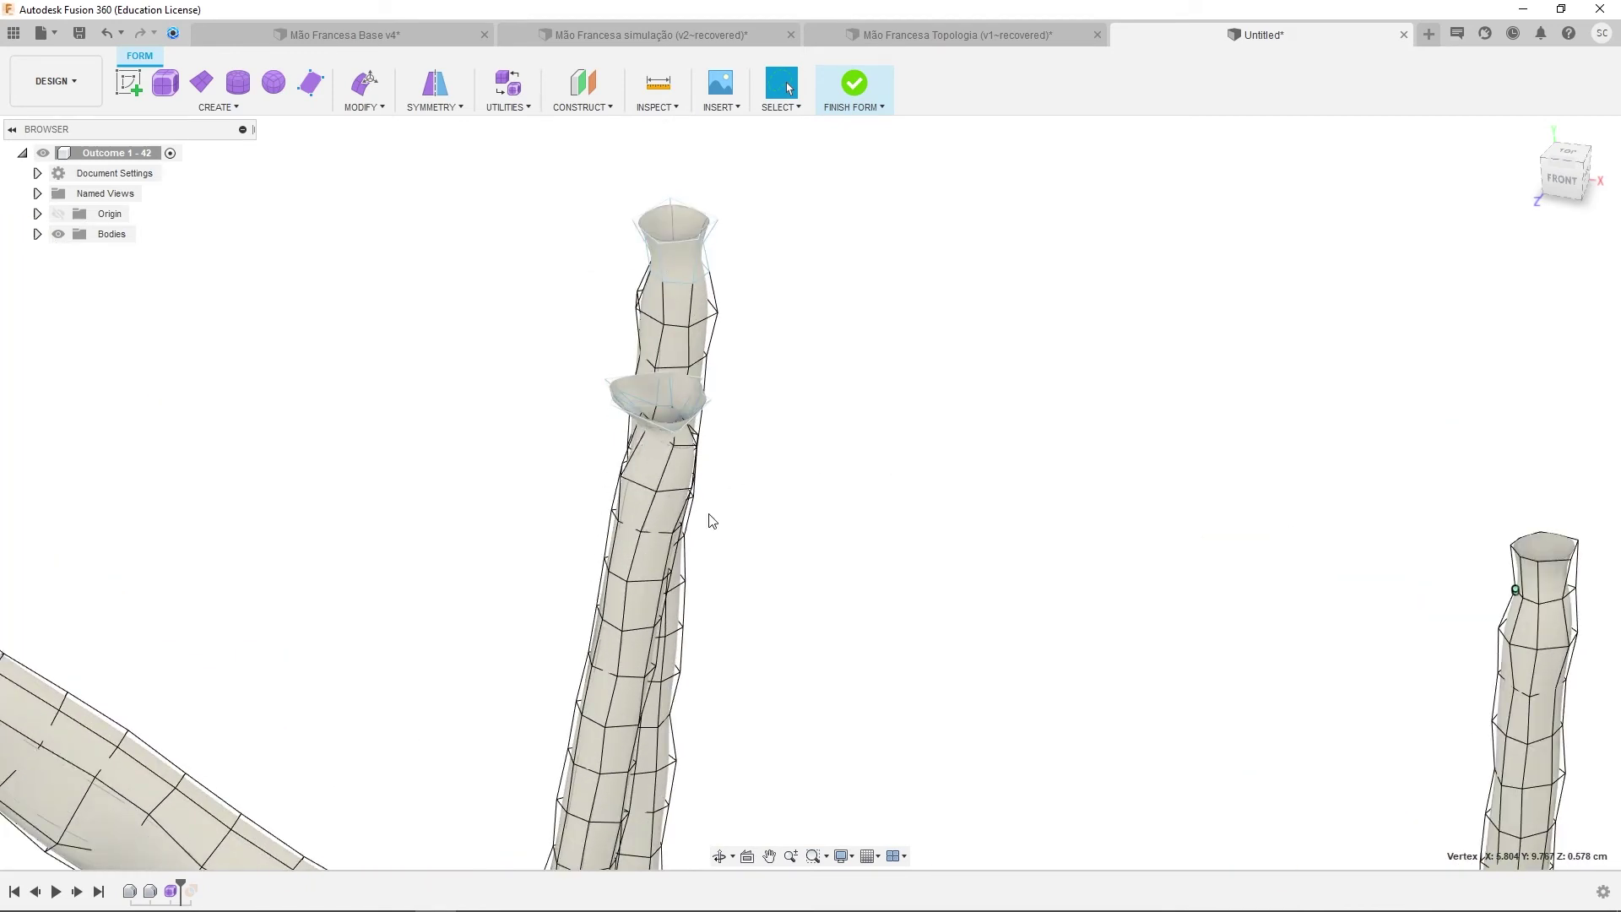
pyautogui.hotkey('alt', '3')
pyautogui.moveTo(1371, 543); pyautogui.dragTo(1078, 515, button='middle')
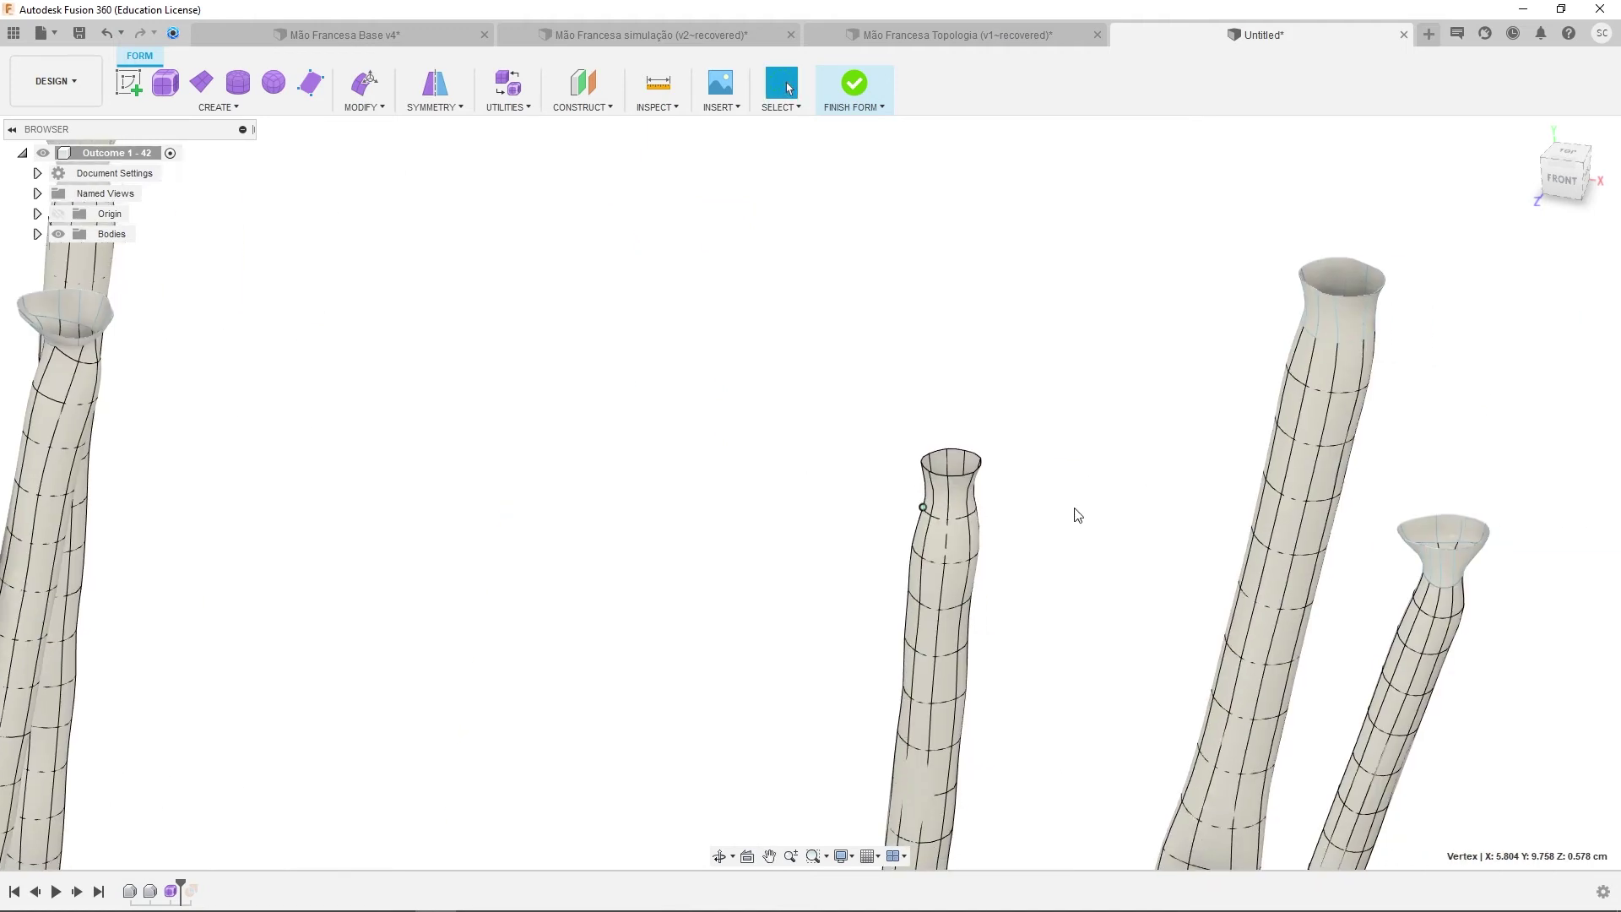
pyautogui.scroll(-4, 1098, 549)
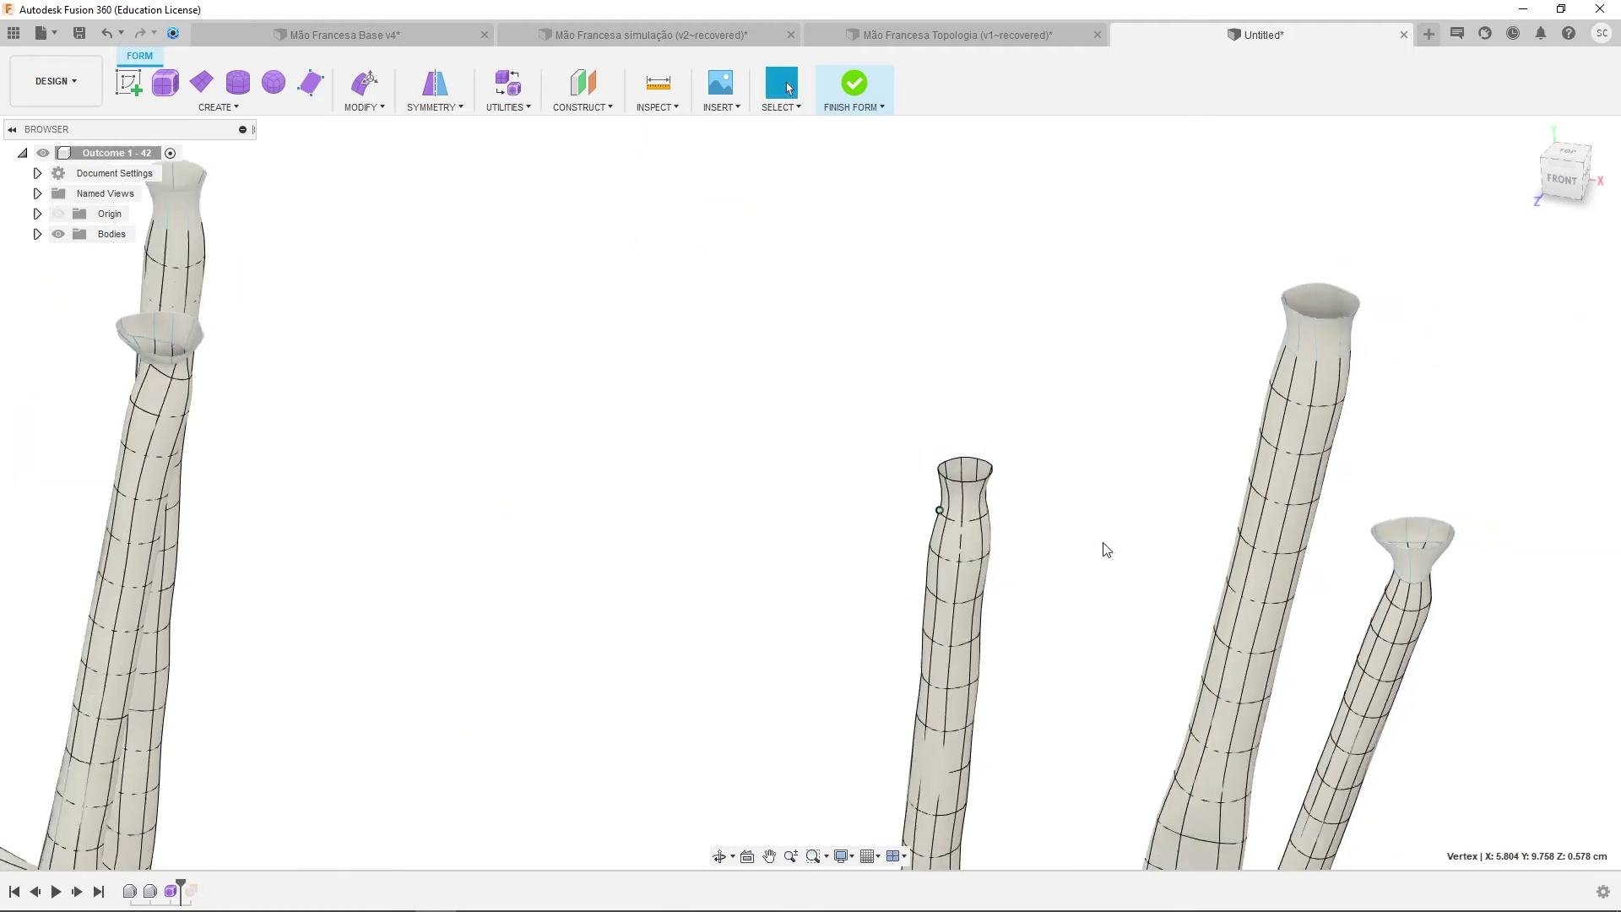
pyautogui.moveTo(1052, 590); pyautogui.dragTo(941, 485, button='middle')
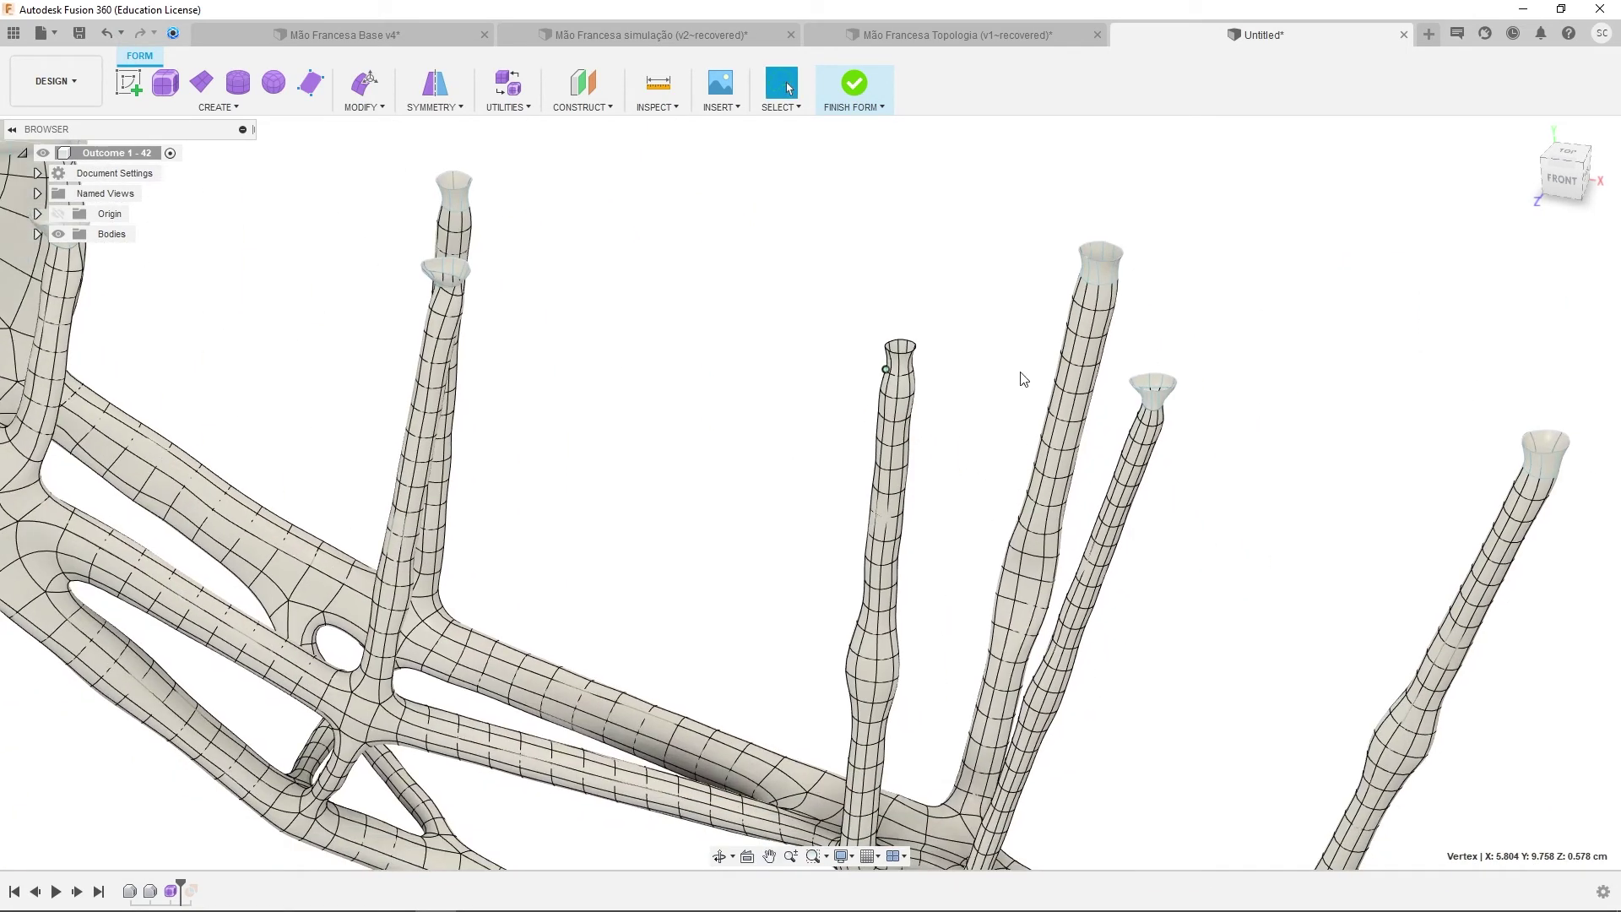
# - Start Edit Form from the front and widen the edge loop at the neck below the unfrozen strut's open end
pyautogui.click(1563, 180)
pyautogui.click(364, 82)
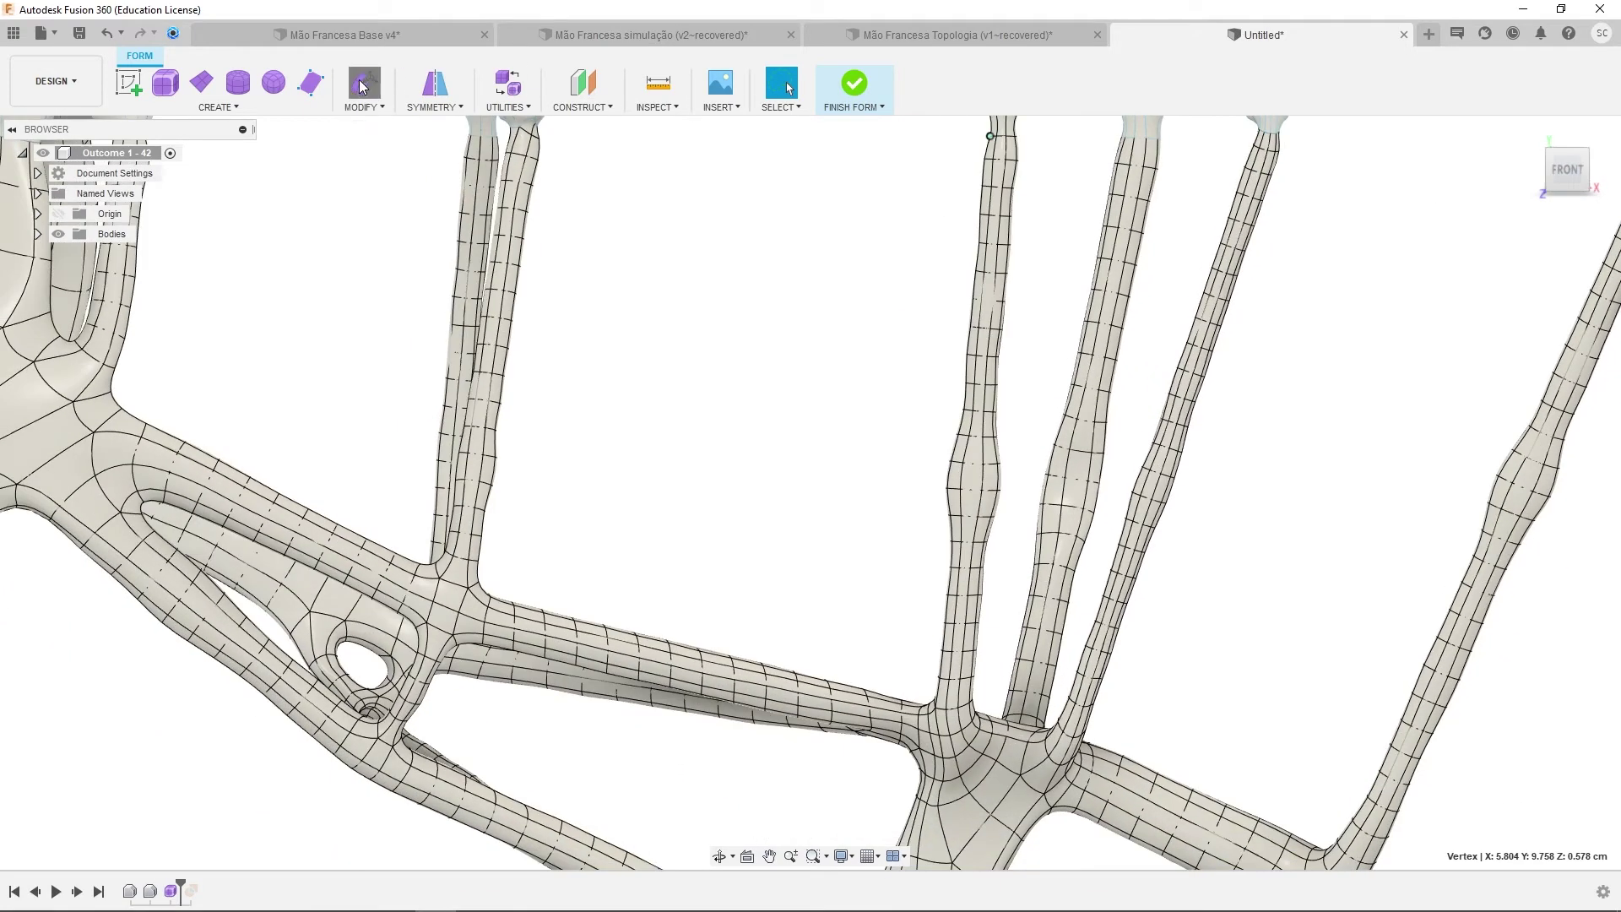
pyautogui.scroll(1, 982, 196)
pyautogui.moveTo(982, 196); pyautogui.dragTo(857, 323, button='middle')
pyautogui.scroll(2, 827, 325)
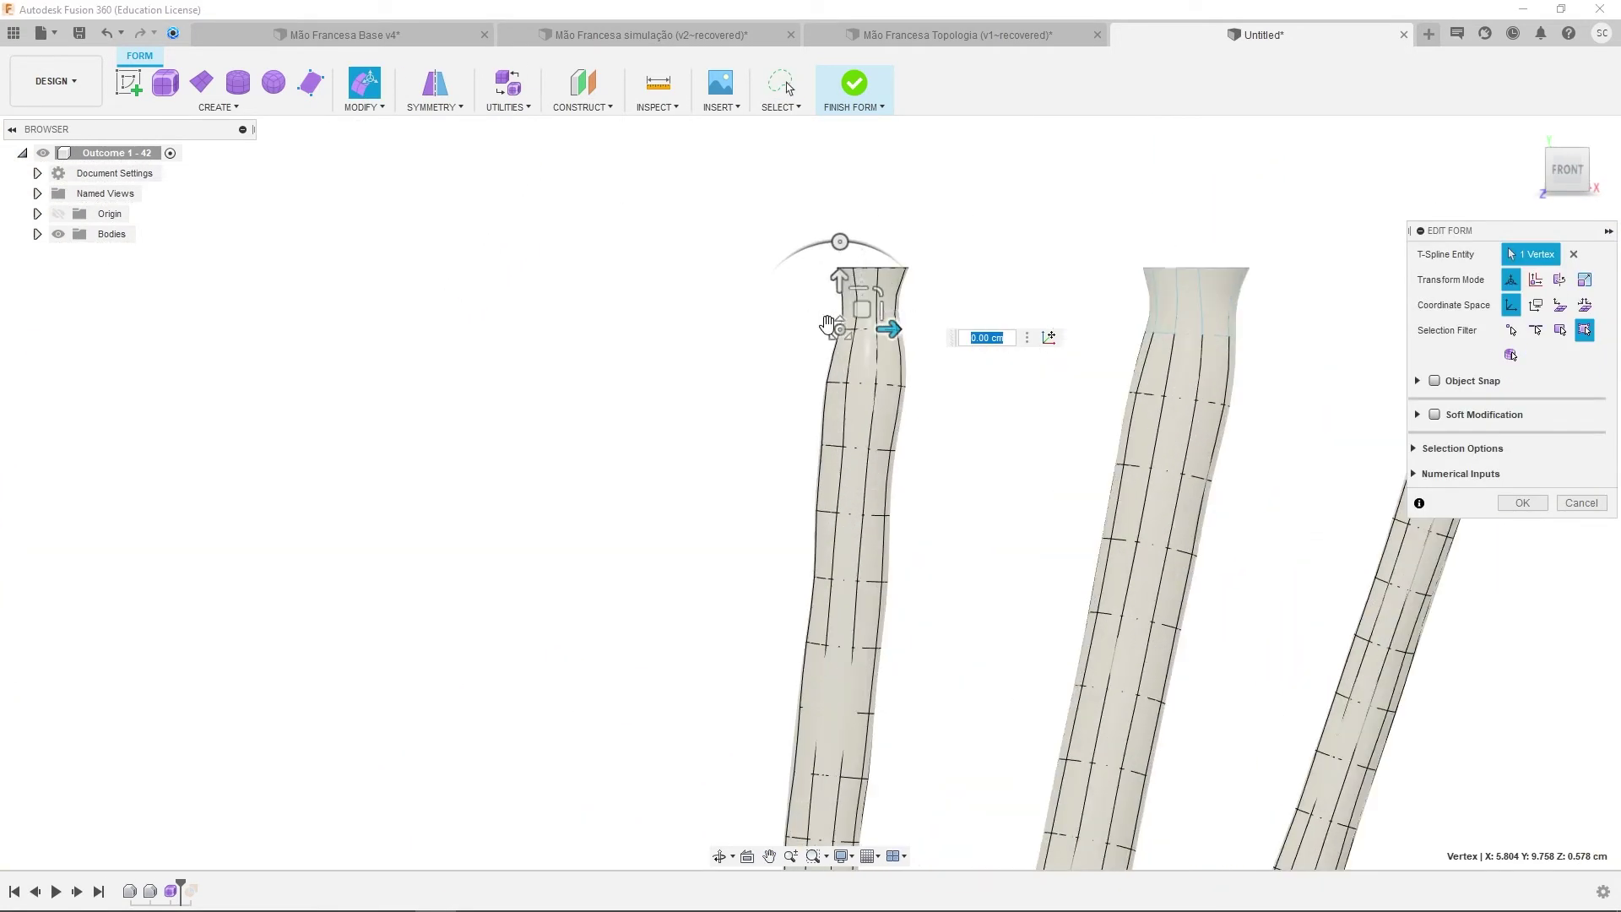
pyautogui.moveTo(798, 319)
pyautogui.mouseDown()
pyautogui.moveTo(934, 351)
pyautogui.moveTo(952, 325)
pyautogui.mouseUp()
pyautogui.moveTo(821, 319)
pyautogui.mouseDown()
pyautogui.moveTo(804, 326)
pyautogui.moveTo(815, 338)
pyautogui.mouseUp()
pyautogui.moveTo(912, 310); pyautogui.dragTo(956, 300)
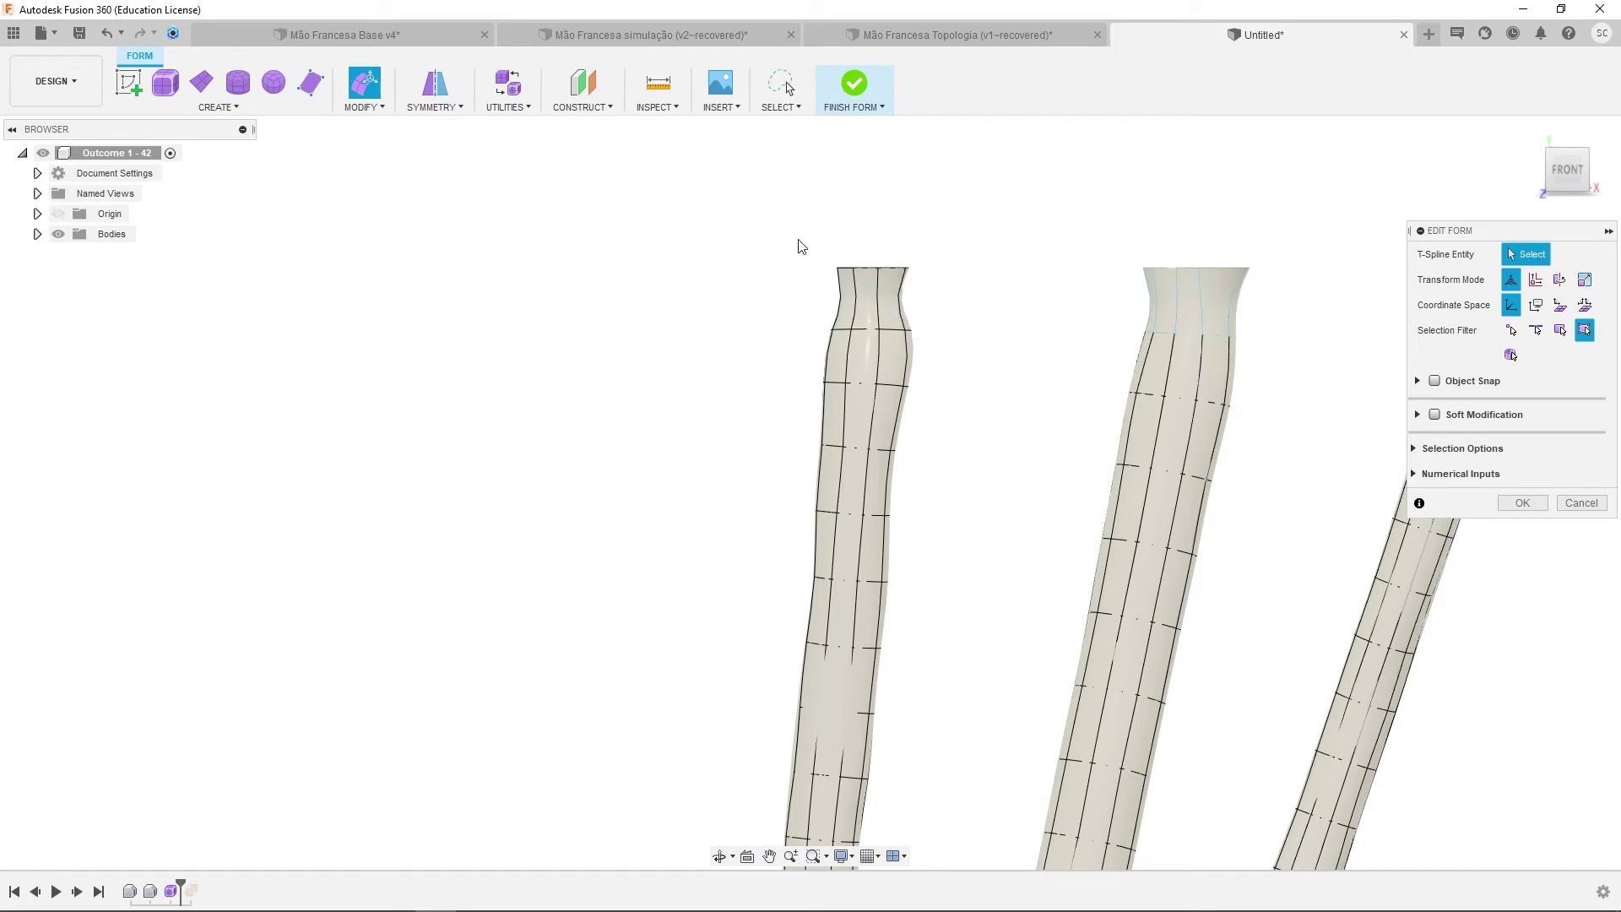
# - Flare the strut's open rim by scaling its eight edges about 2.3 times horizontally and also widening them in depth
pyautogui.moveTo(796, 242)
pyautogui.mouseDown()
pyautogui.moveTo(848, 286)
pyautogui.moveTo(797, 280)
pyautogui.mouseUp()
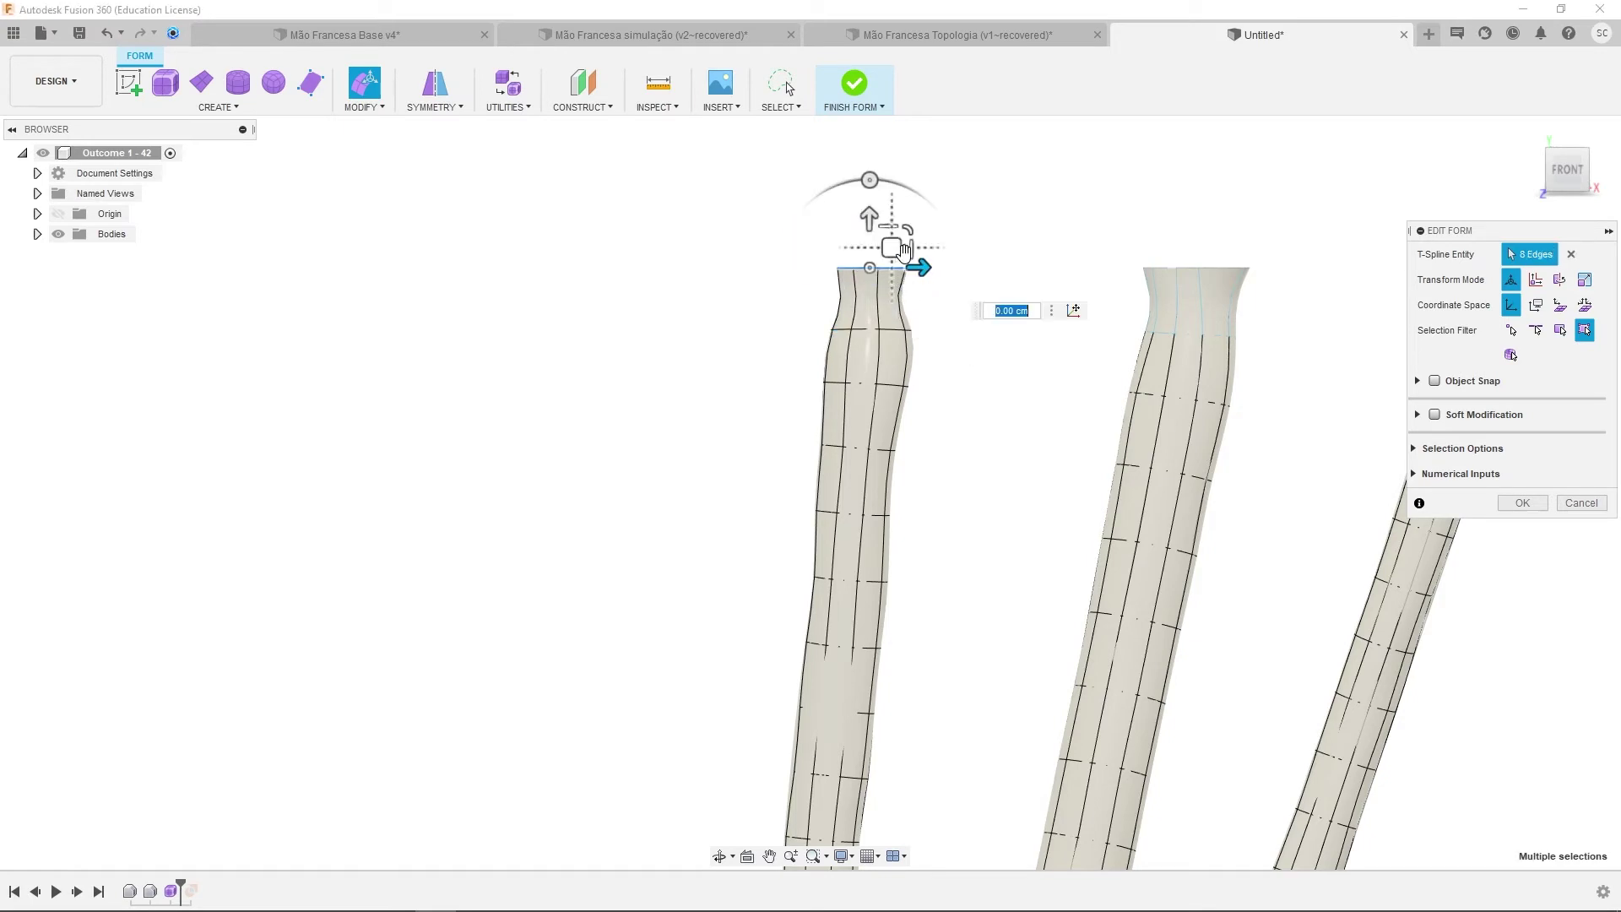
pyautogui.moveTo(902, 250); pyautogui.dragTo(980, 257)
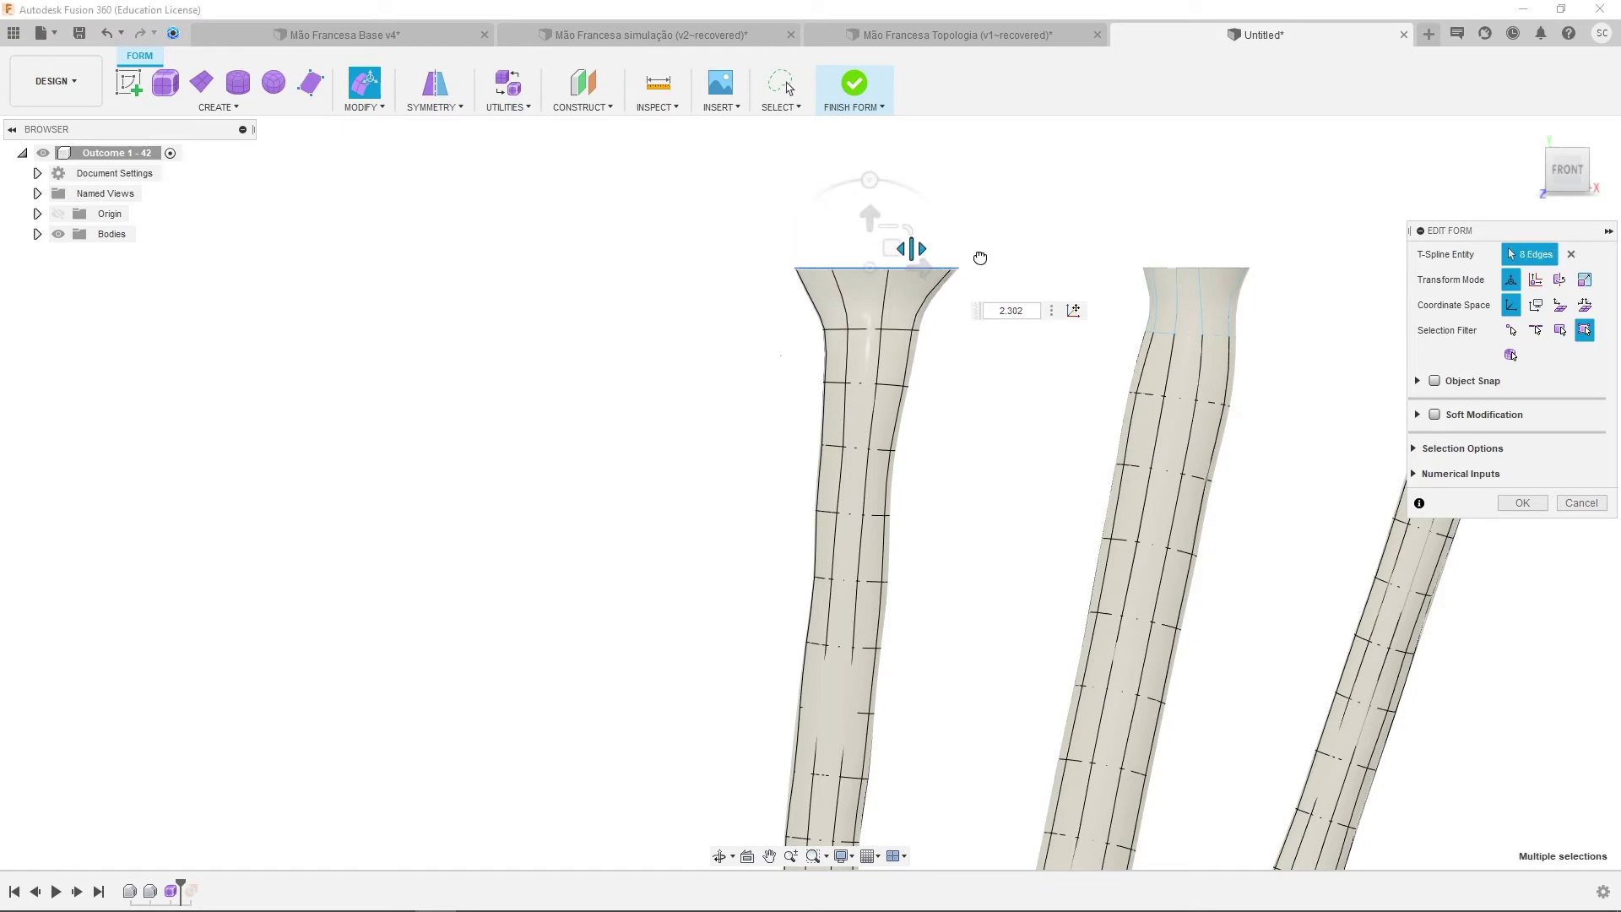
pyautogui.keyDown('shift'); pyautogui.moveTo(979, 258); pyautogui.dragTo(742, 377, button='middle'); pyautogui.keyUp('shift')
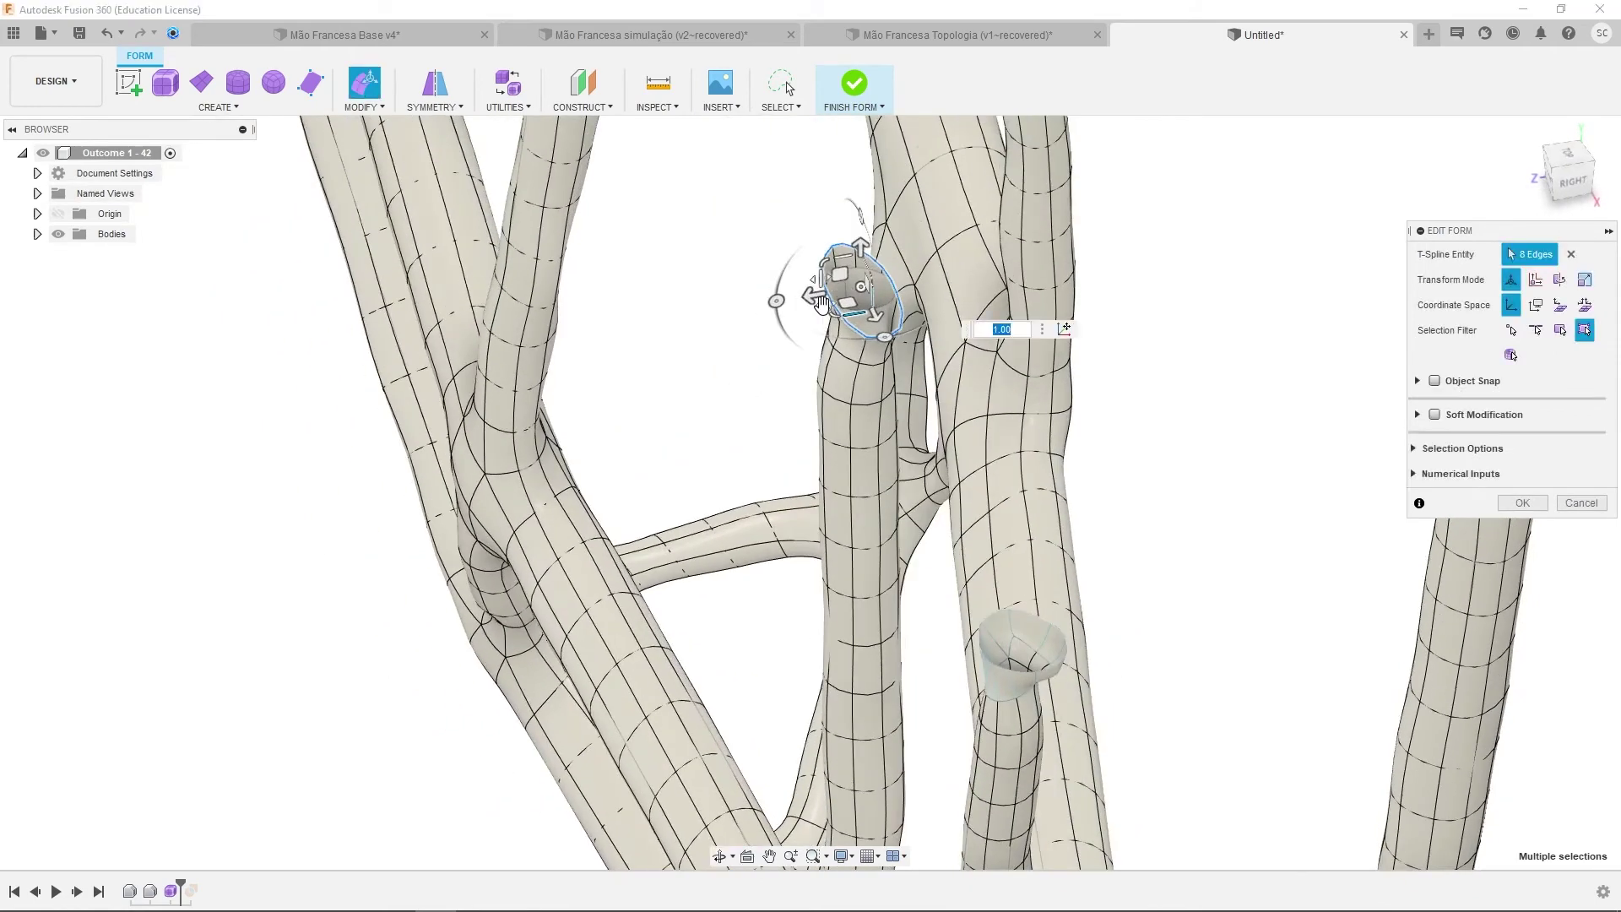
pyautogui.keyDown('shift'); pyautogui.moveTo(775, 301); pyautogui.dragTo(753, 351, button='middle'); pyautogui.keyUp('shift')
pyautogui.doubleClick(869, 331)
pyautogui.moveTo(797, 329); pyautogui.dragTo(742, 353)
pyautogui.moveTo(741, 353)
pyautogui.keyDown('shift'); pyautogui.mouseDown(button='middle')
pyautogui.moveTo(810, 330)
pyautogui.moveTo(1075, 398)
pyautogui.moveTo(836, 456)
pyautogui.moveTo(1128, 380)
pyautogui.moveTo(1180, 394)
pyautogui.moveTo(1079, 399)
pyautogui.moveTo(1148, 351)
pyautogui.moveTo(1126, 297)
pyautogui.mouseUp(button='middle'); pyautogui.keyUp('shift')
pyautogui.moveTo(1010, 177)
pyautogui.mouseDown()
pyautogui.moveTo(1223, 255)
pyautogui.moveTo(1089, 268)
pyautogui.moveTo(1097, 279)
pyautogui.mouseUp()
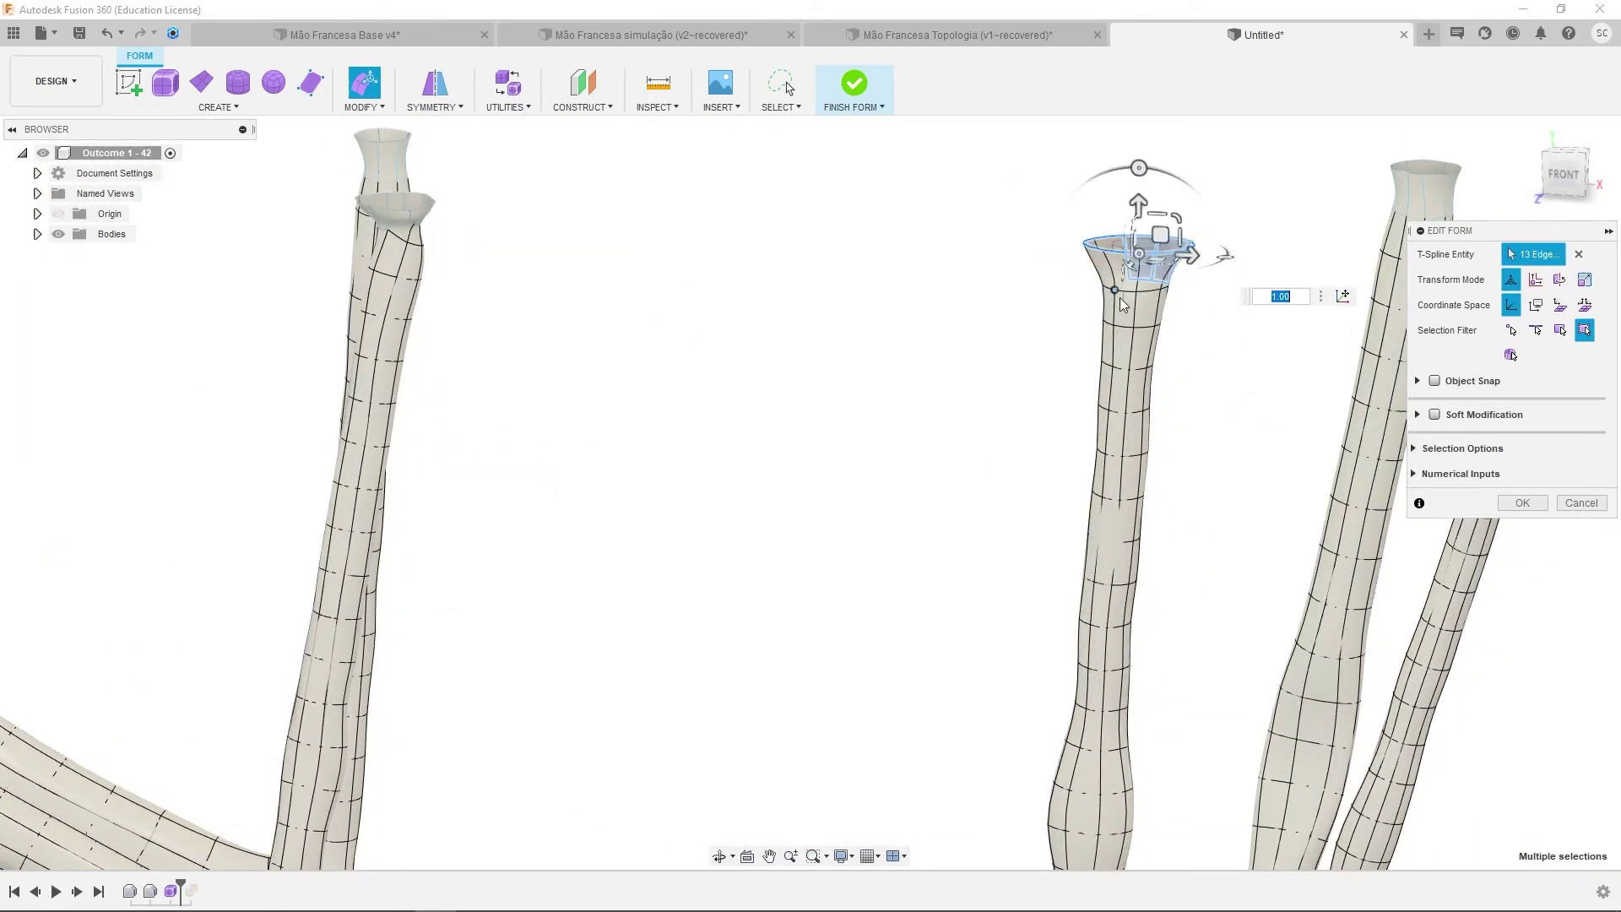
pyautogui.moveTo(1097, 278)
pyautogui.keyDown('shift'); pyautogui.mouseDown(button='middle')
pyautogui.moveTo(1089, 301)
pyautogui.moveTo(768, 235)
pyautogui.mouseUp(button='middle'); pyautogui.keyUp('shift')
pyautogui.click(769, 224)
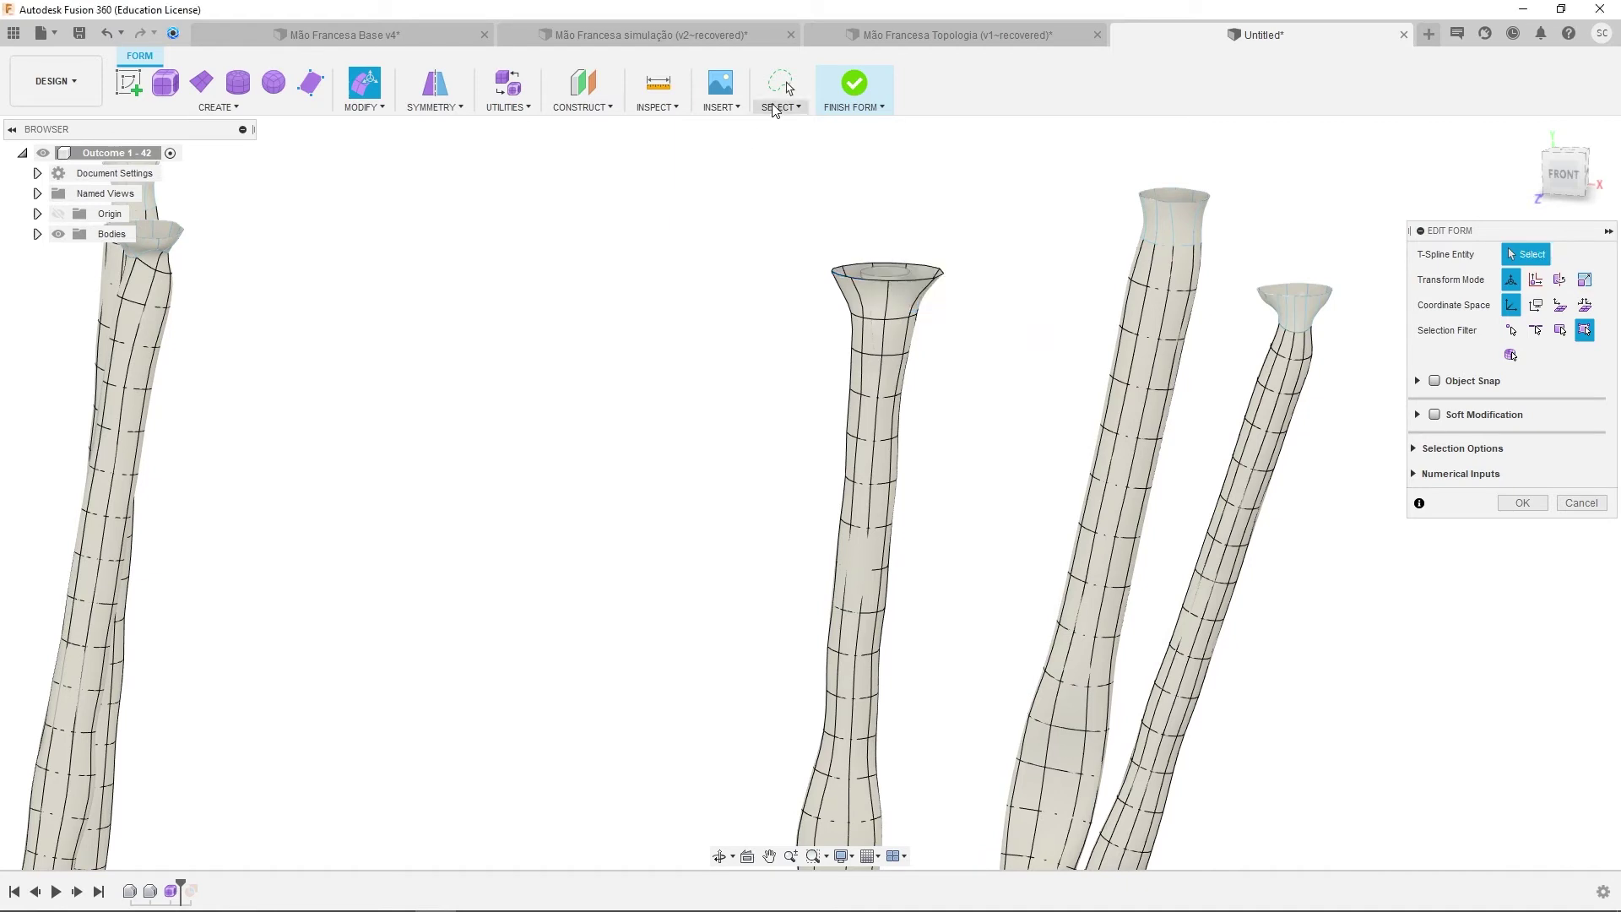
# - Change to window selection, select the strut's eight rim edges, and nudge them slightly in the horizontal plane
pyautogui.click(776, 102)
pyautogui.click(797, 147)
pyautogui.moveTo(765, 211); pyautogui.dragTo(973, 321)
pyautogui.keyDown('shift'); pyautogui.moveTo(928, 304); pyautogui.dragTo(895, 285, button='middle'); pyautogui.keyUp('shift')
pyautogui.moveTo(895, 286)
pyautogui.mouseDown()
pyautogui.moveTo(910, 310)
pyautogui.moveTo(896, 289)
pyautogui.mouseUp()
pyautogui.keyDown('shift'); pyautogui.moveTo(899, 317); pyautogui.dragTo(843, 363, button='middle'); pyautogui.keyUp('shift')
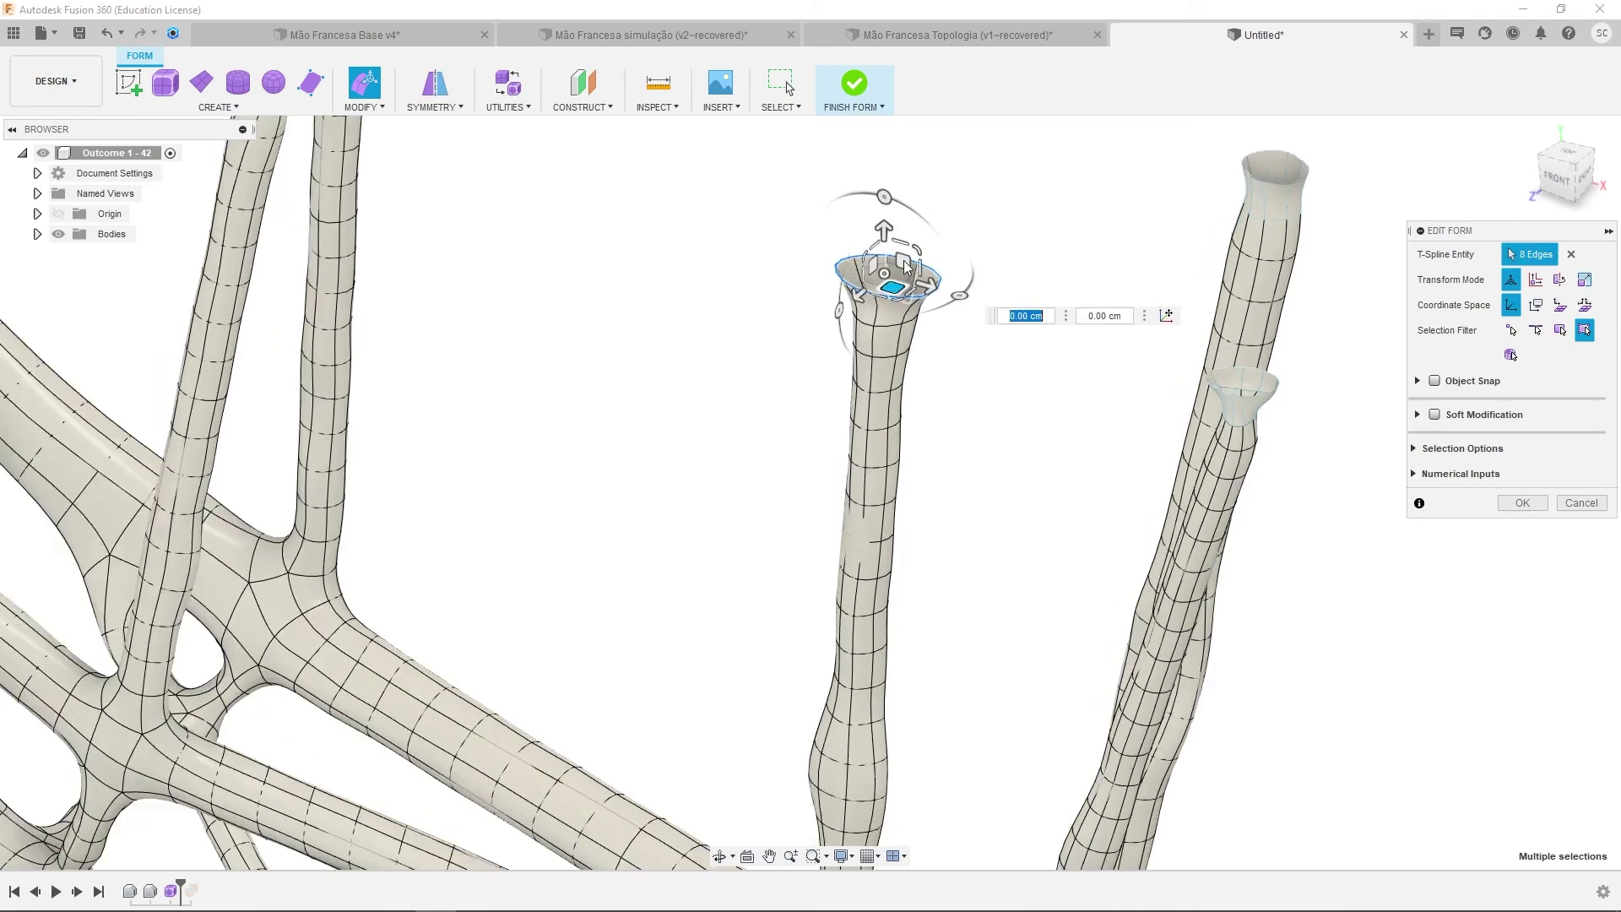
pyautogui.moveTo(890, 315); pyautogui.dragTo(895, 316)
pyautogui.keyDown('shift'); pyautogui.moveTo(895, 318); pyautogui.dragTo(759, 336, button='middle'); pyautogui.keyUp('shift')
# - Select a vertex at the neck below the flared rim and scale it to about 0.51 along Z
pyautogui.click(862, 289)
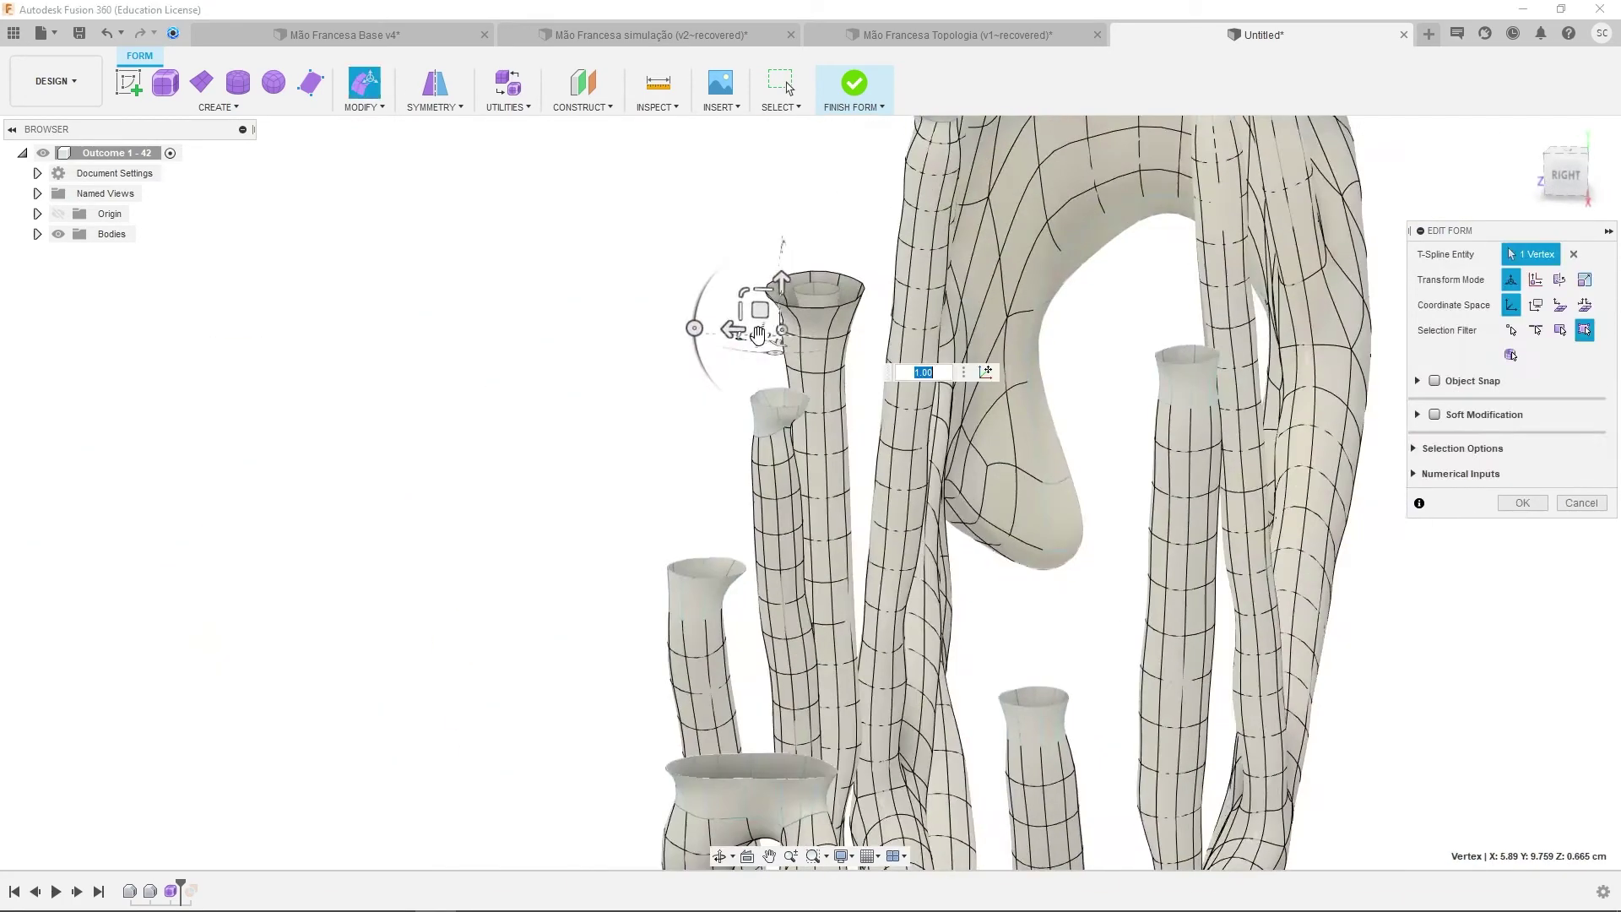
pyautogui.moveTo(733, 334); pyautogui.dragTo(761, 333)
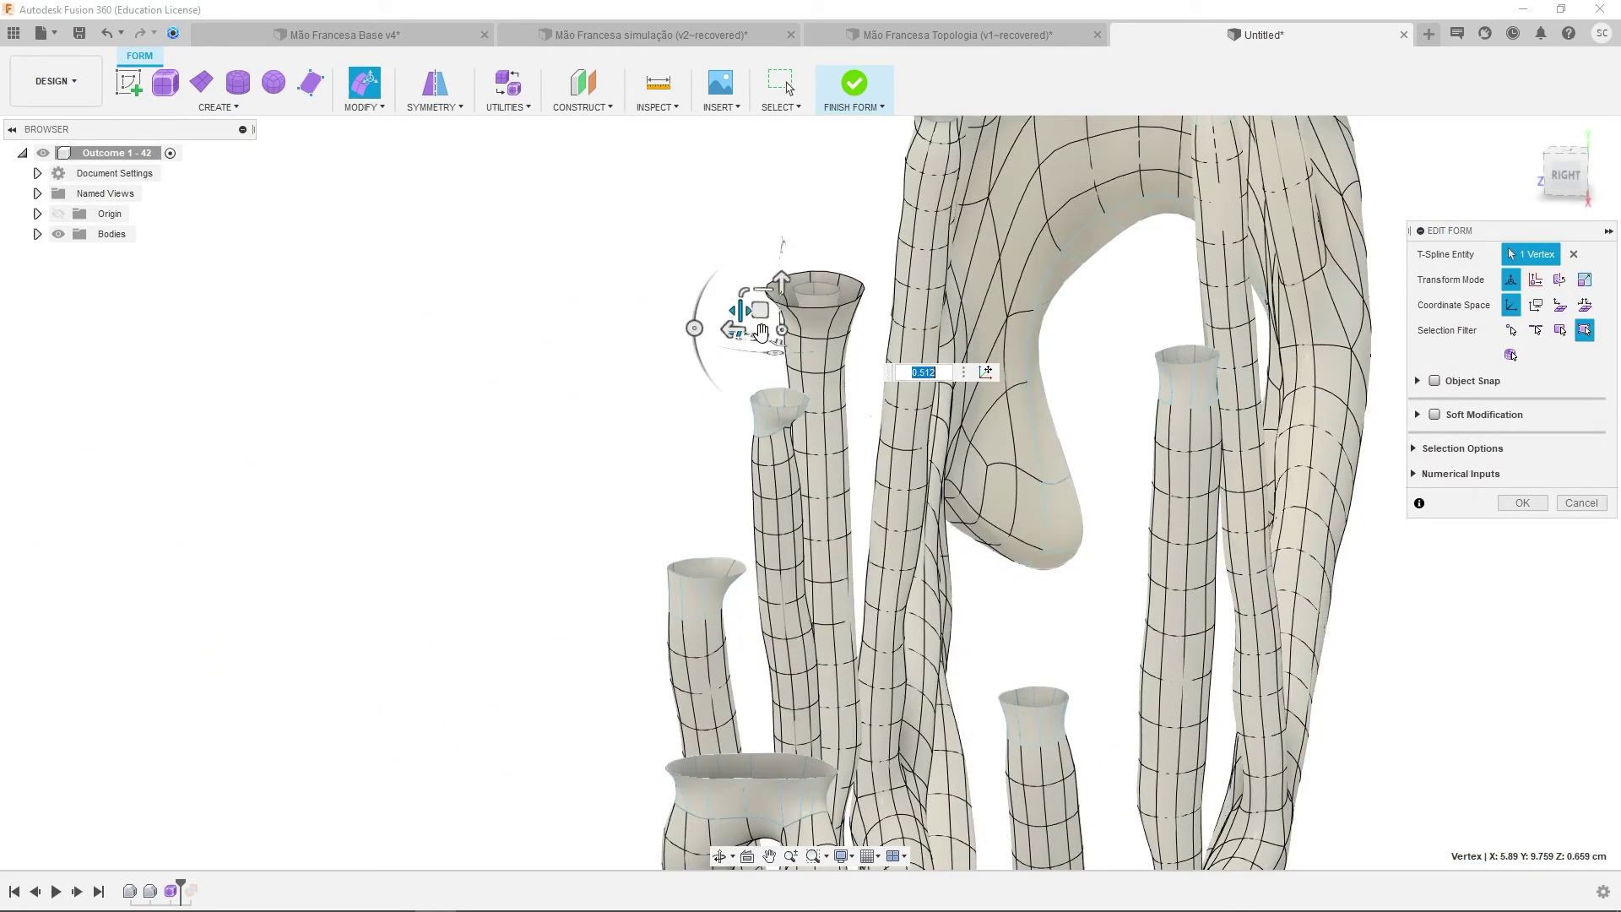
pyautogui.scroll(-3, 767, 464)
pyautogui.keyDown('shift'); pyautogui.moveTo(689, 458); pyautogui.dragTo(792, 467, button='middle'); pyautogui.keyUp('shift')
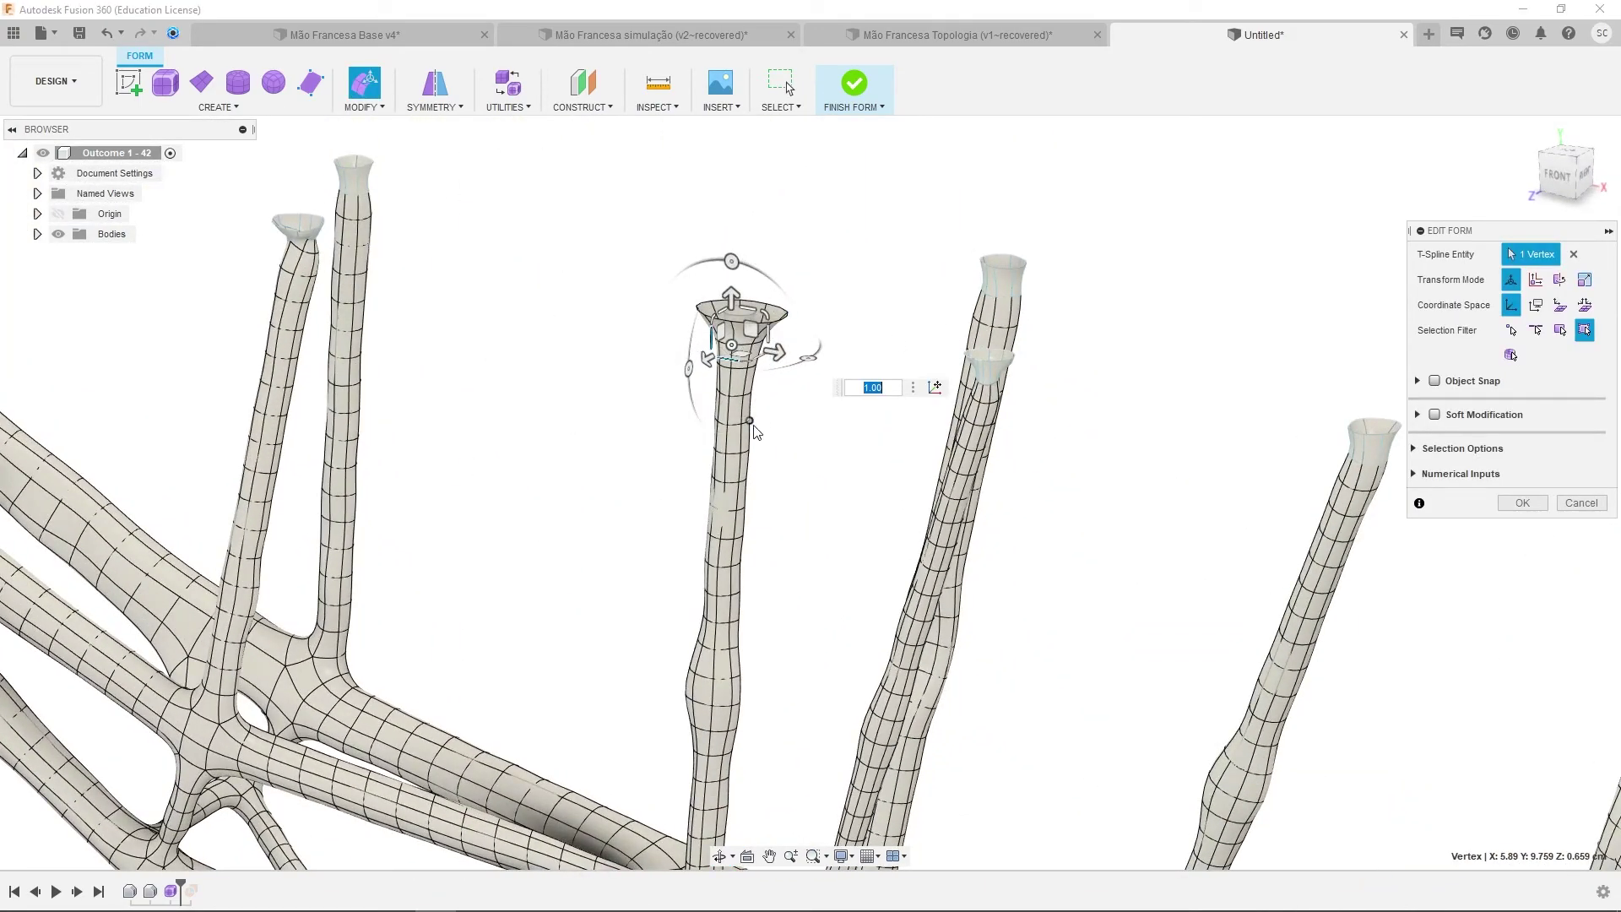
pyautogui.scroll(-2, 766, 502)
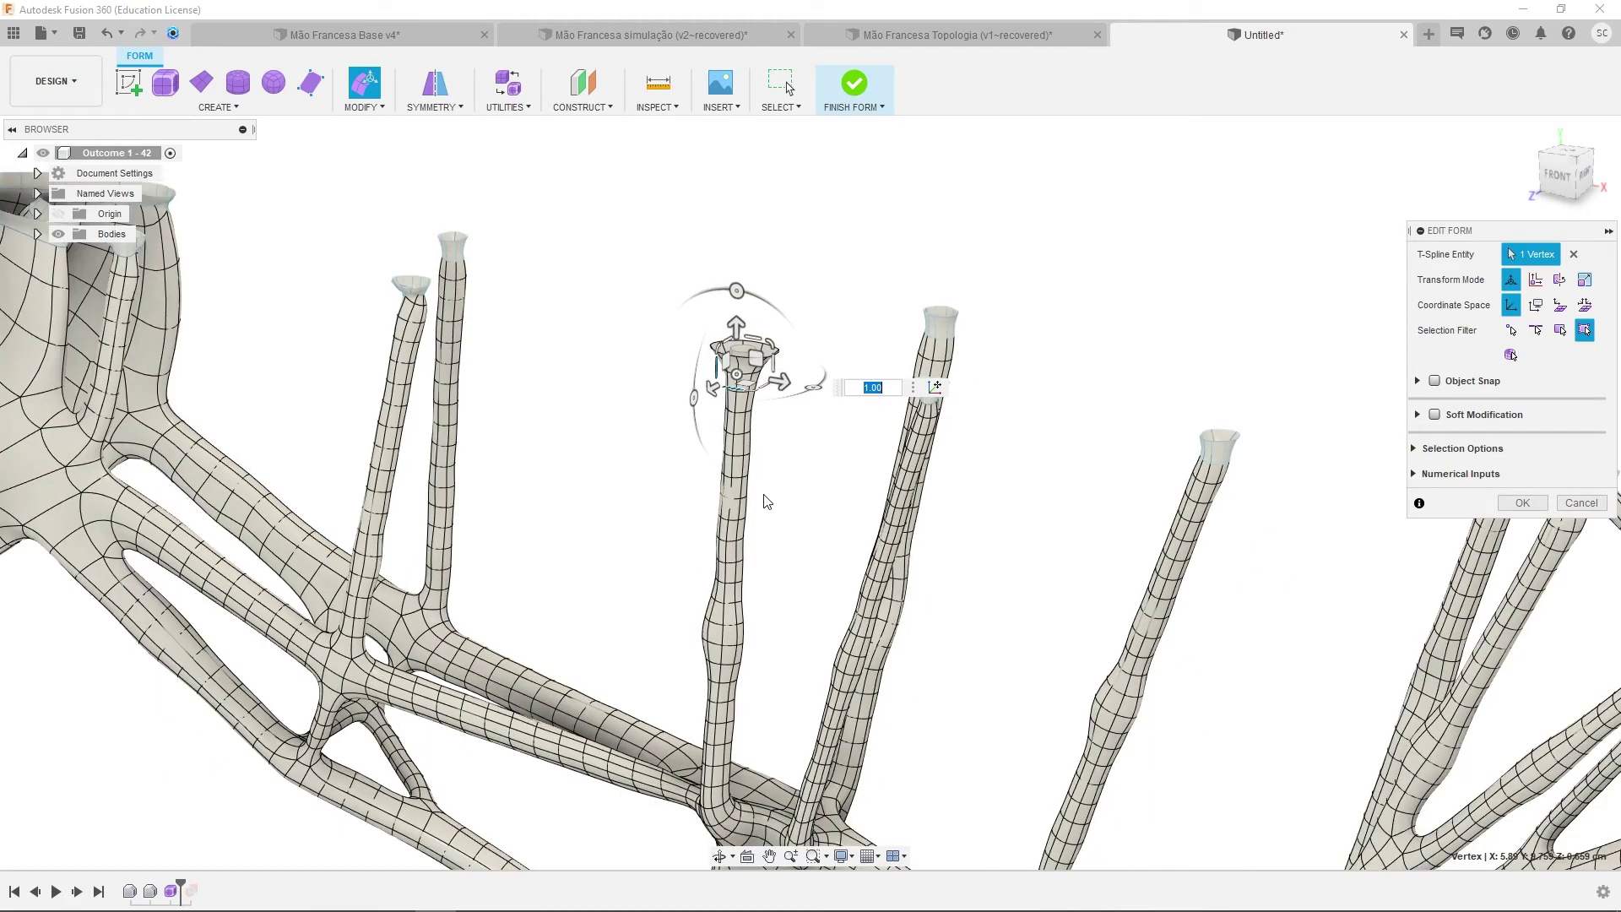
# - Clear the vertex selection, accept the Edit Form changes to the flared strut, and finish the form
pyautogui.click(710, 636)
pyautogui.click(573, 475)
pyautogui.scroll(-2, 572, 476)
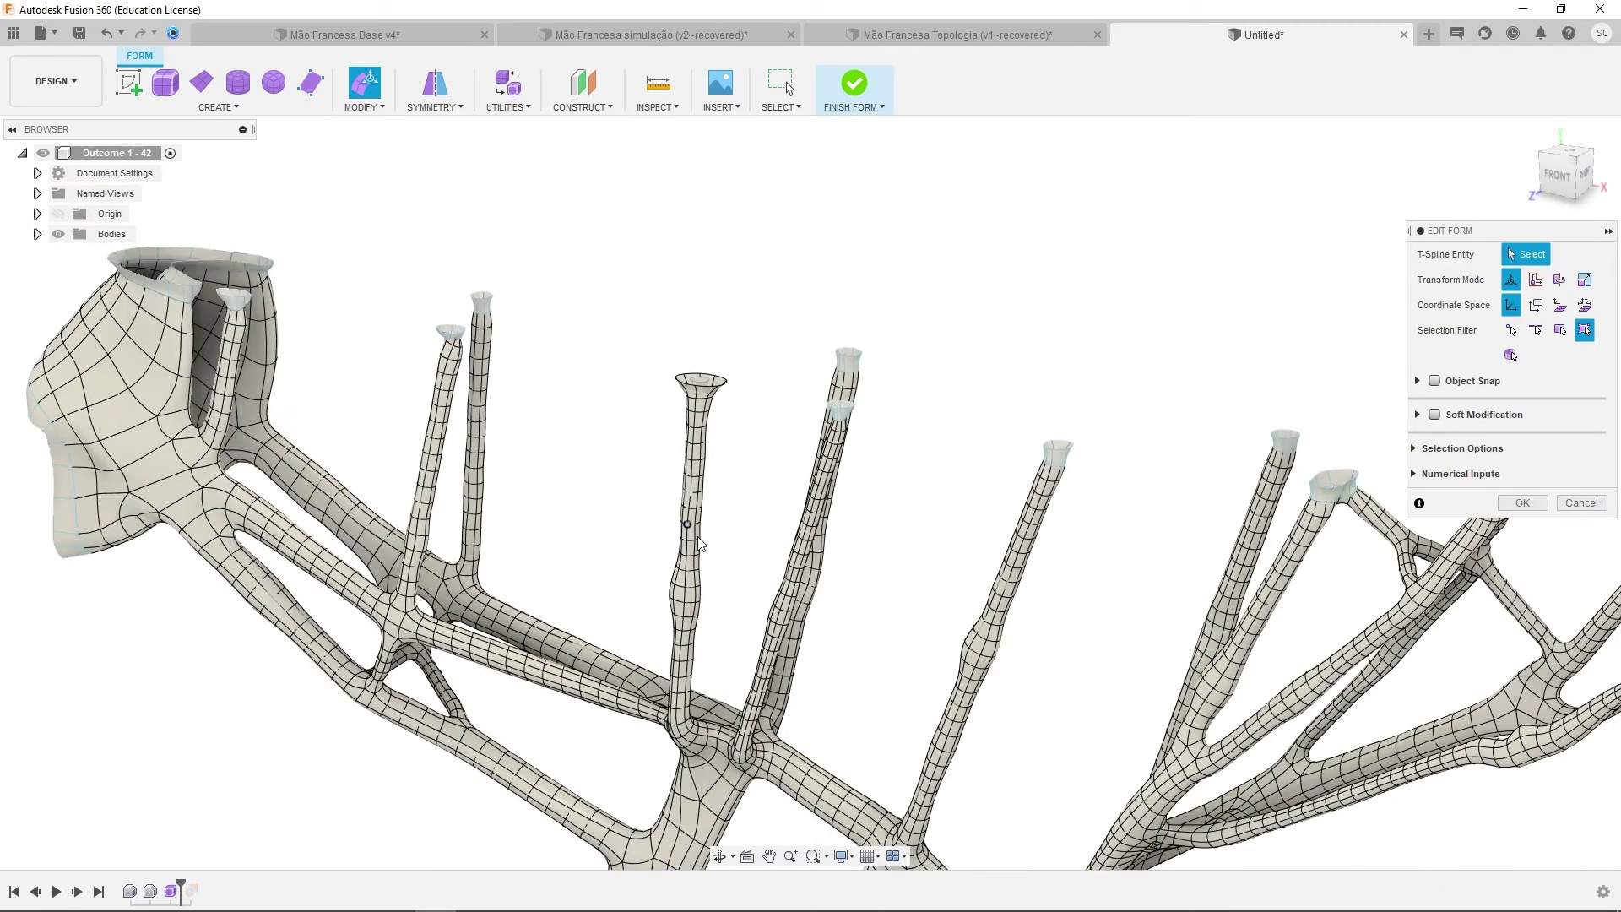
pyautogui.keyDown('shift'); pyautogui.moveTo(699, 544); pyautogui.dragTo(751, 487, button='middle'); pyautogui.keyUp('shift')
pyautogui.moveTo(516, 282); pyautogui.dragTo(674, 338, button='middle')
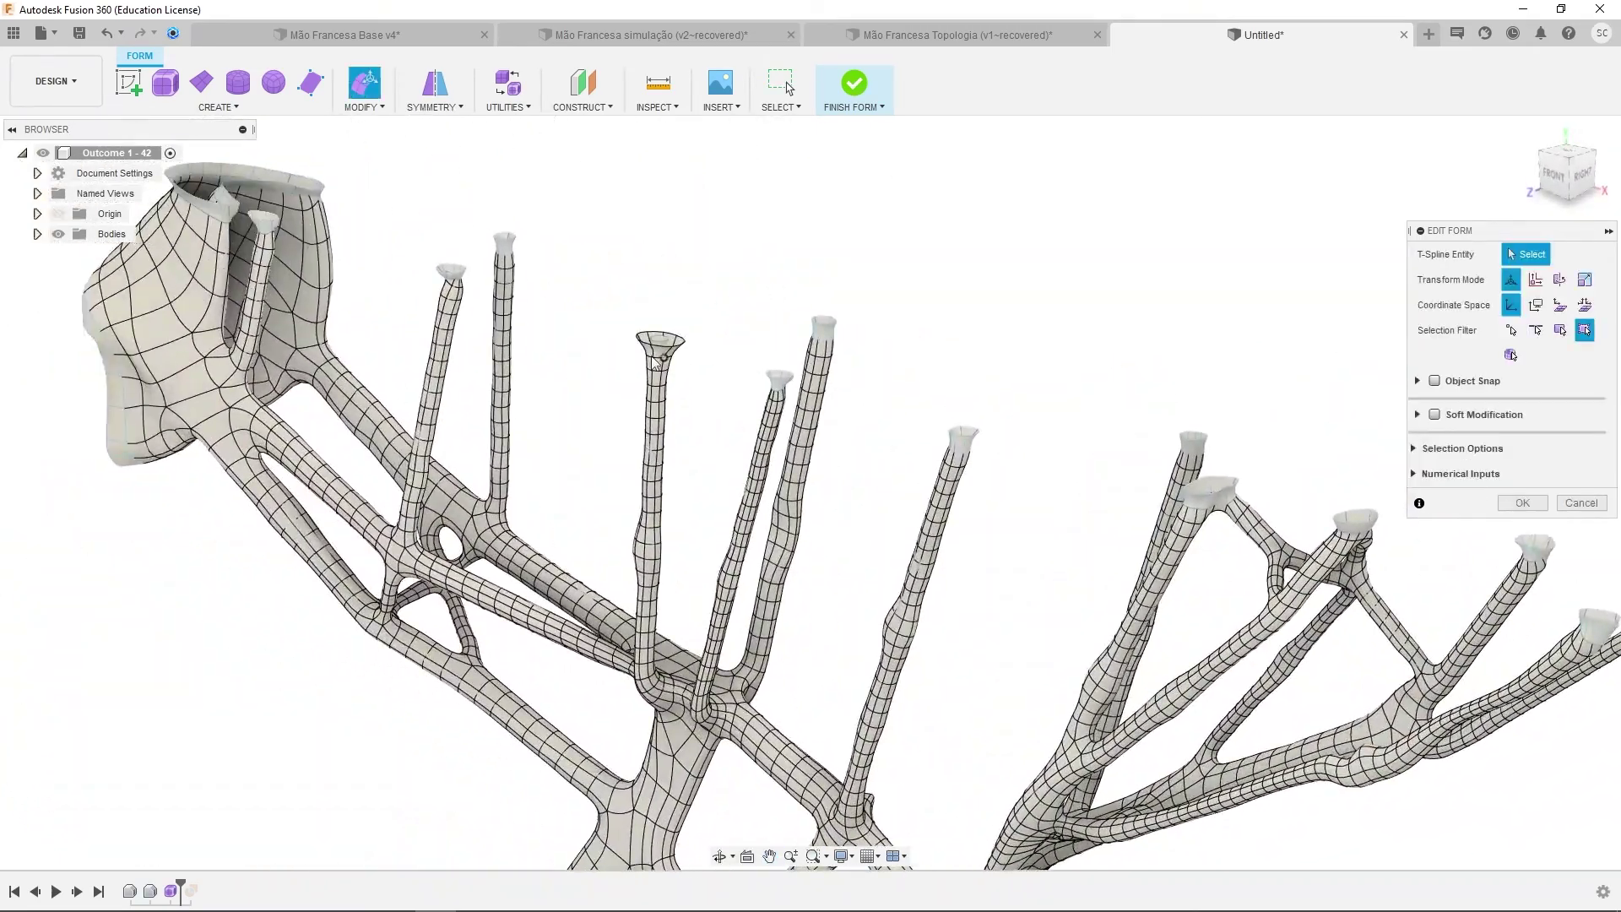
pyautogui.keyDown('shift'); pyautogui.moveTo(810, 629); pyautogui.dragTo(675, 261, button='middle'); pyautogui.keyUp('shift')
pyautogui.keyDown('shift'); pyautogui.moveTo(686, 346); pyautogui.dragTo(673, 217, button='middle'); pyautogui.keyUp('shift')
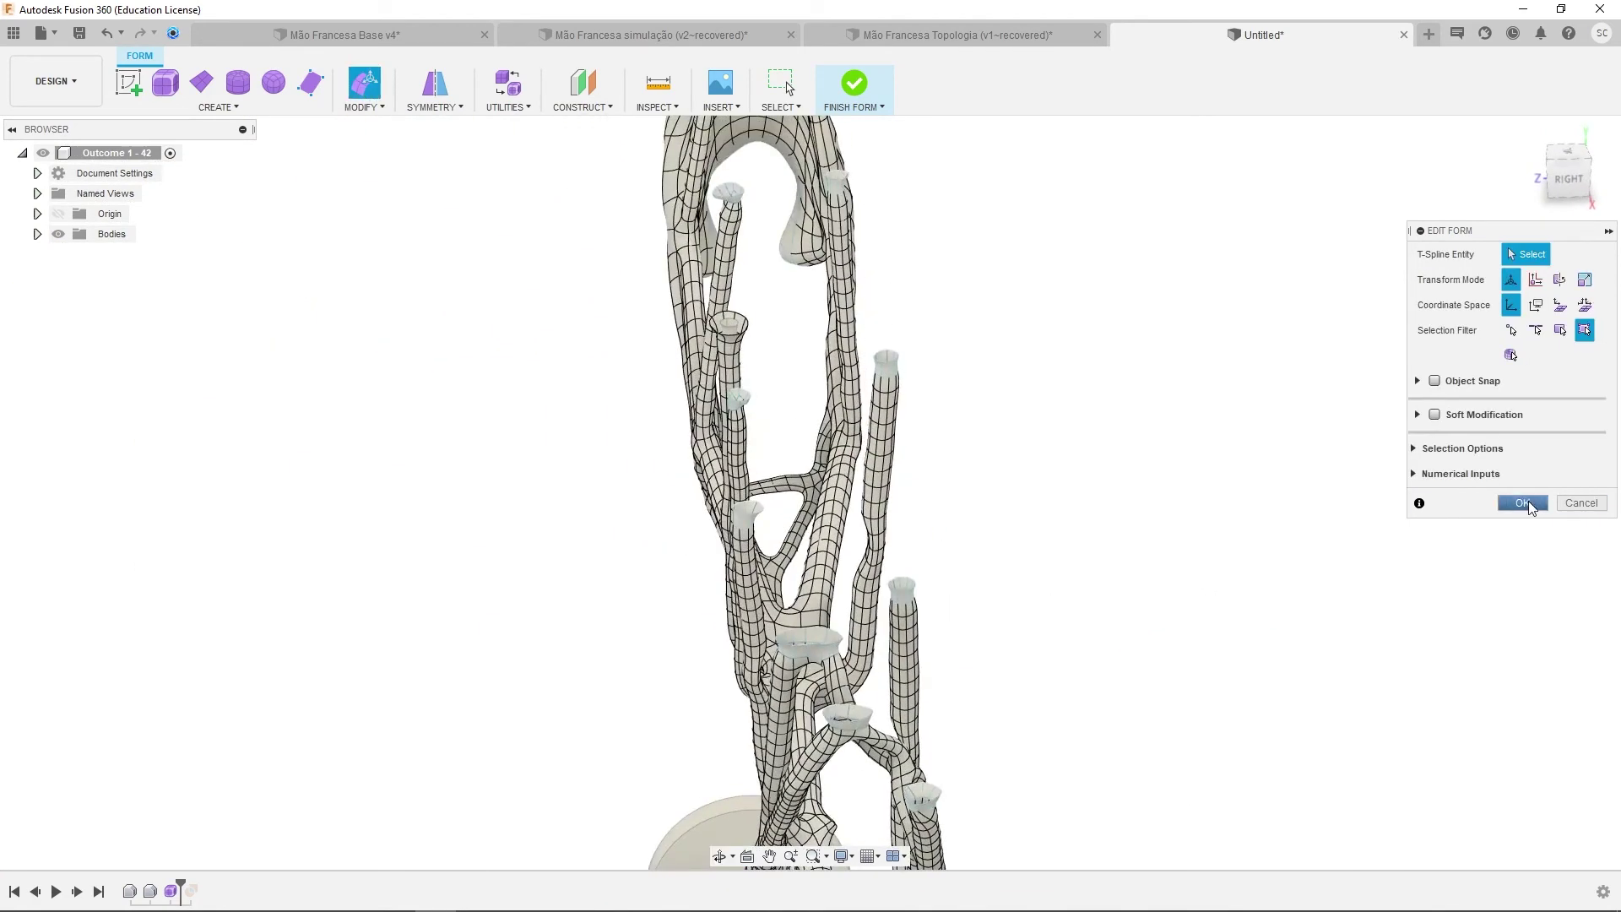
pyautogui.click(1524, 503)
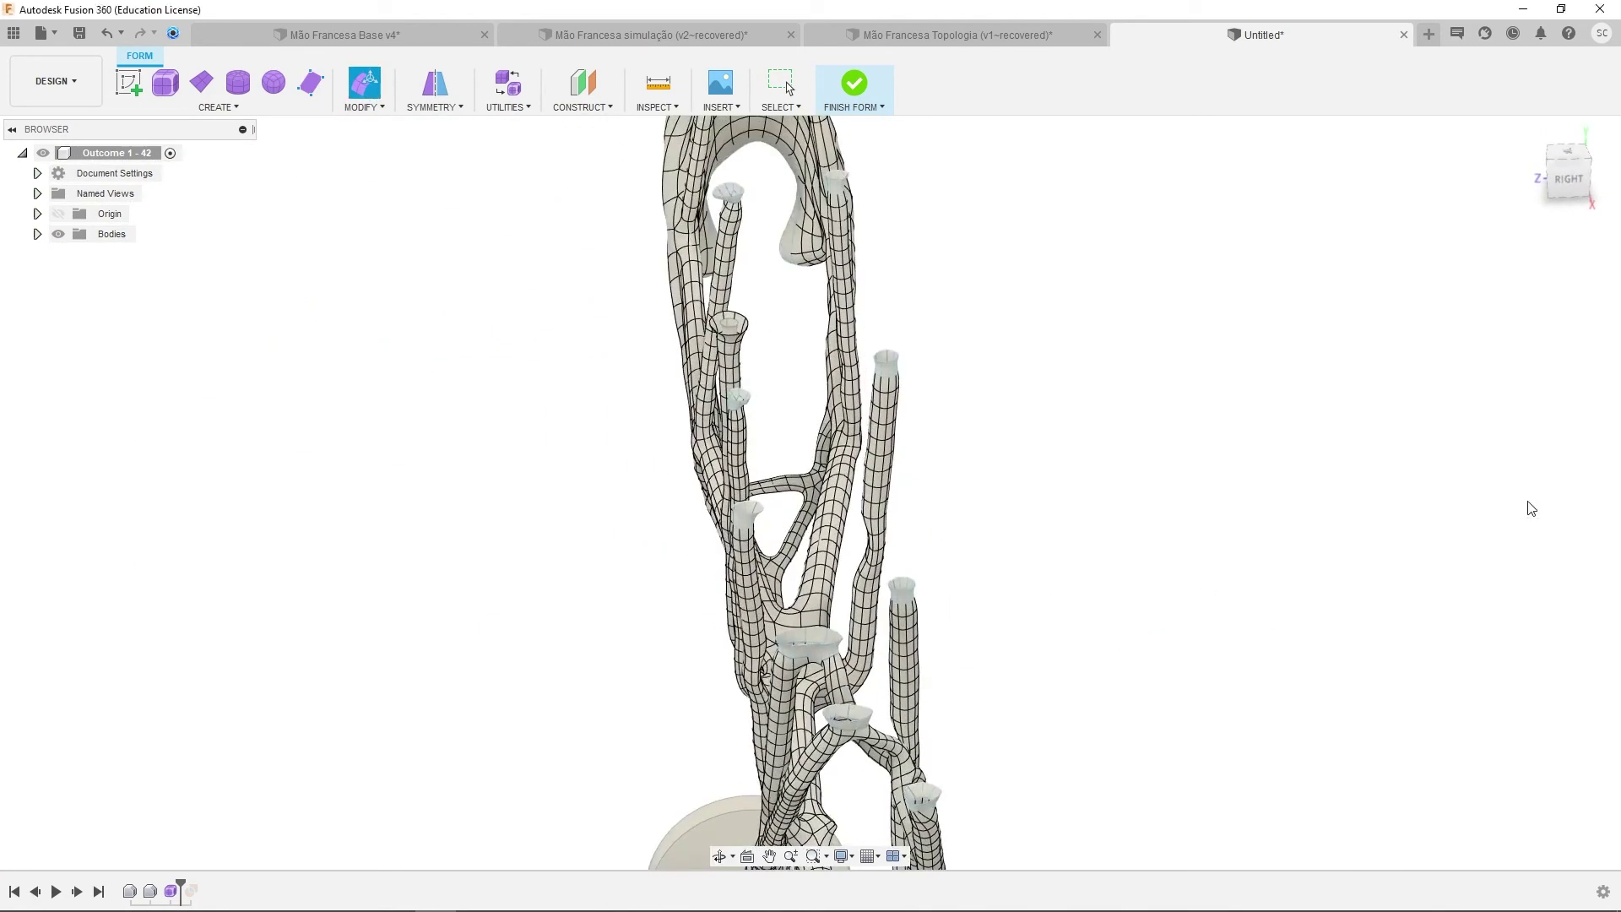
pyautogui.keyDown('shift'); pyautogui.moveTo(924, 475); pyautogui.dragTo(914, 498, button='middle'); pyautogui.keyUp('shift')
pyautogui.click(855, 85)
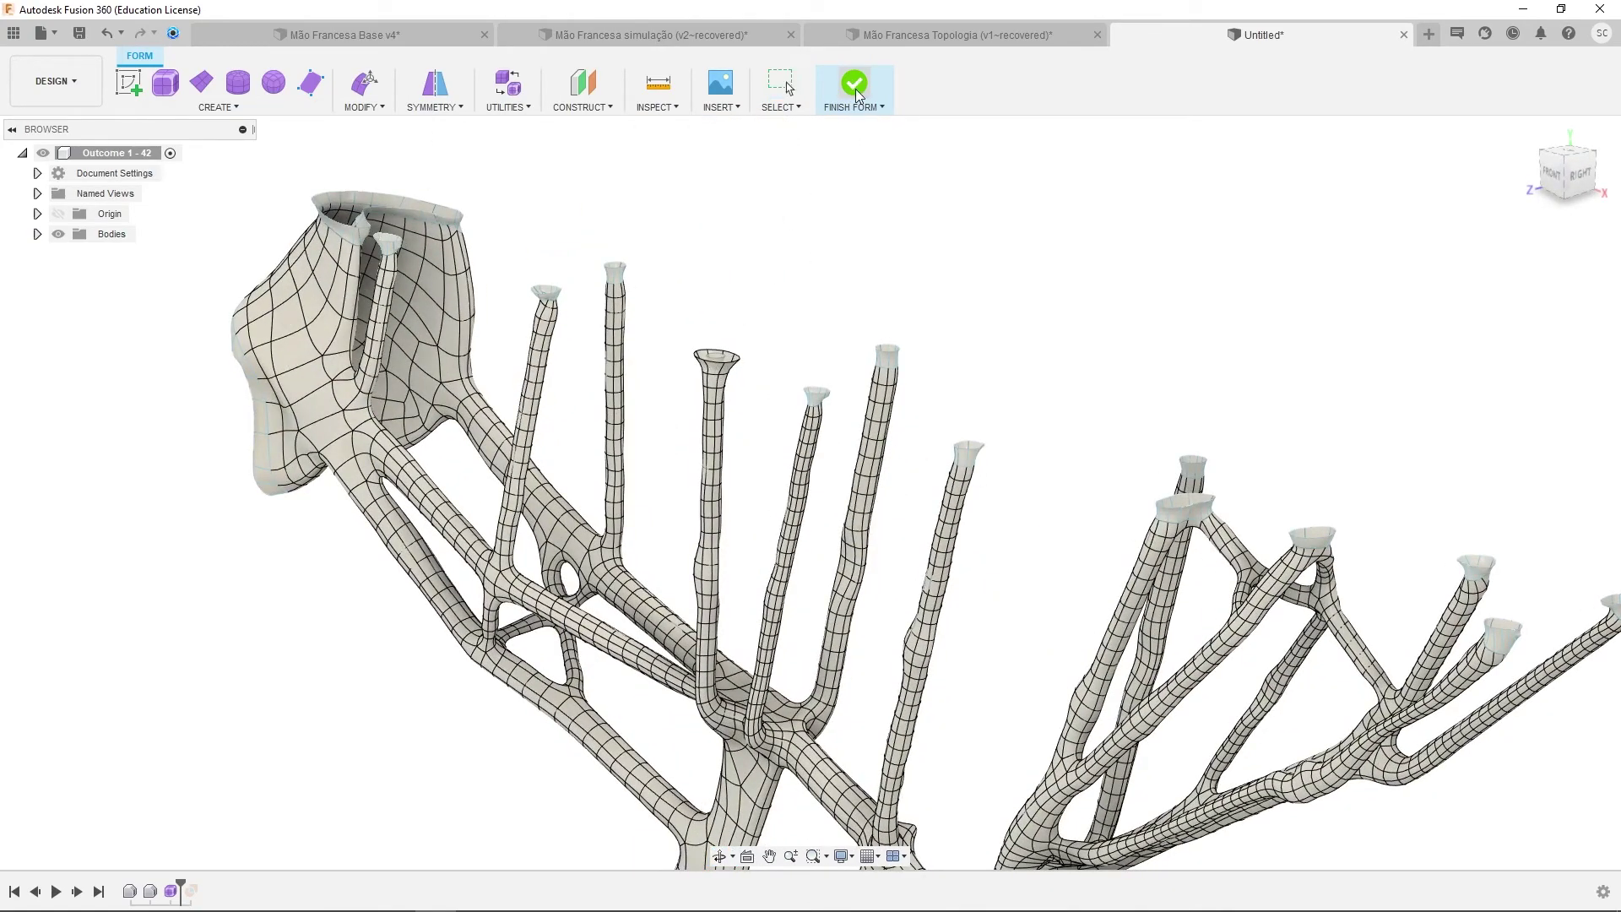
# - Roll the timeline's history marker forward past the last feature to combine the organic form with the shelf plate
pyautogui.keyDown('shift'); pyautogui.moveTo(807, 235); pyautogui.dragTo(819, 463, button='middle'); pyautogui.keyUp('shift')
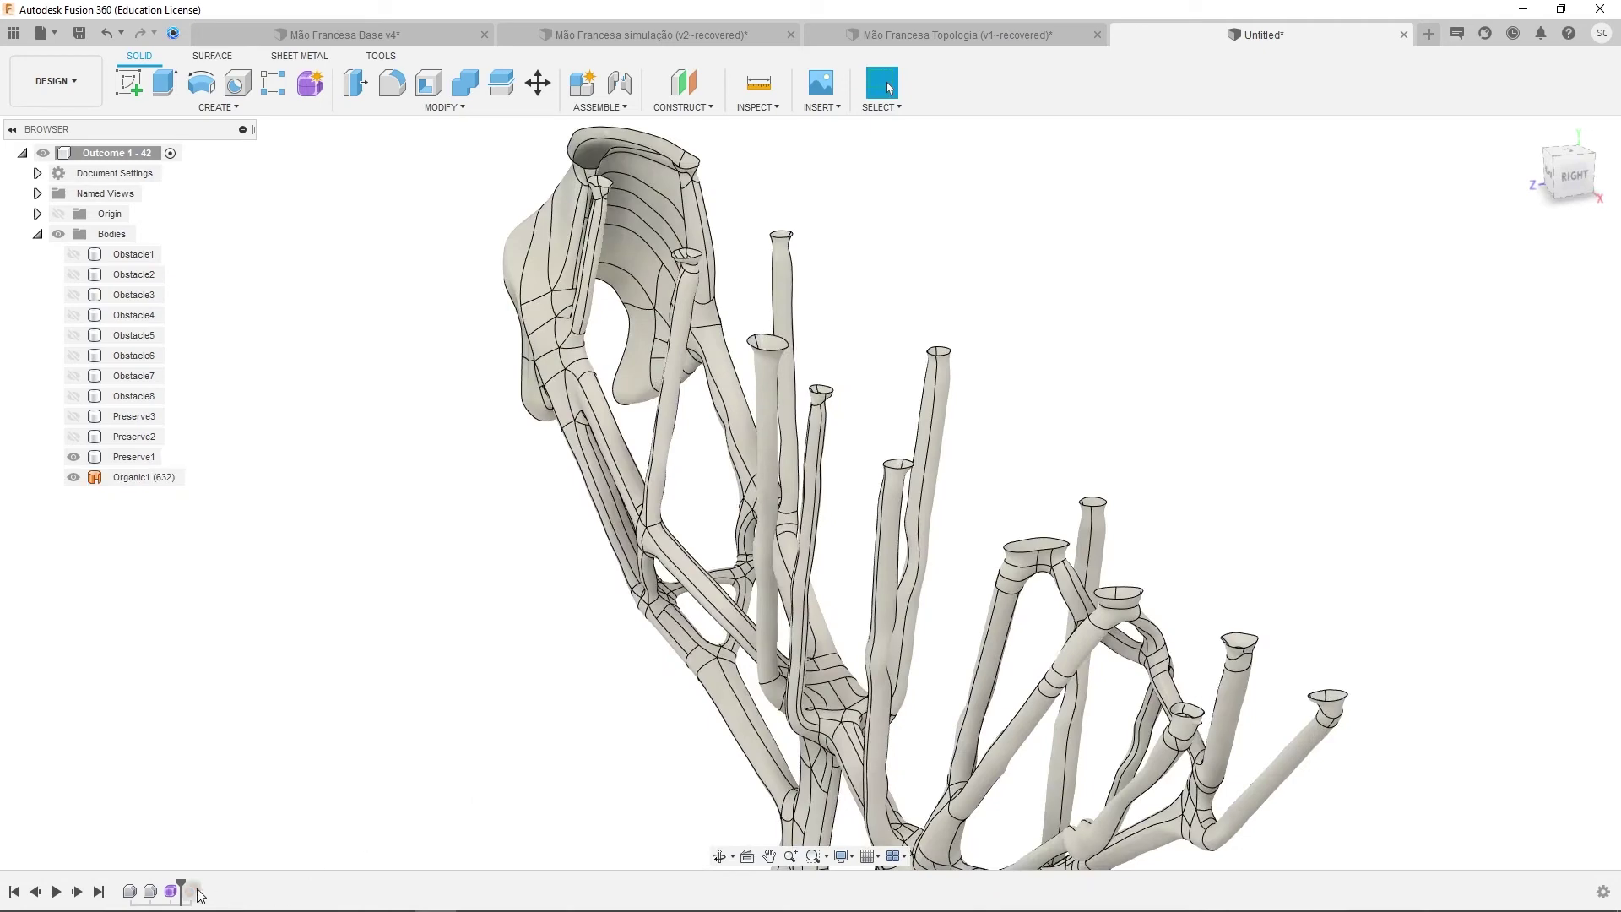
pyautogui.moveTo(183, 884); pyautogui.dragTo(208, 884)
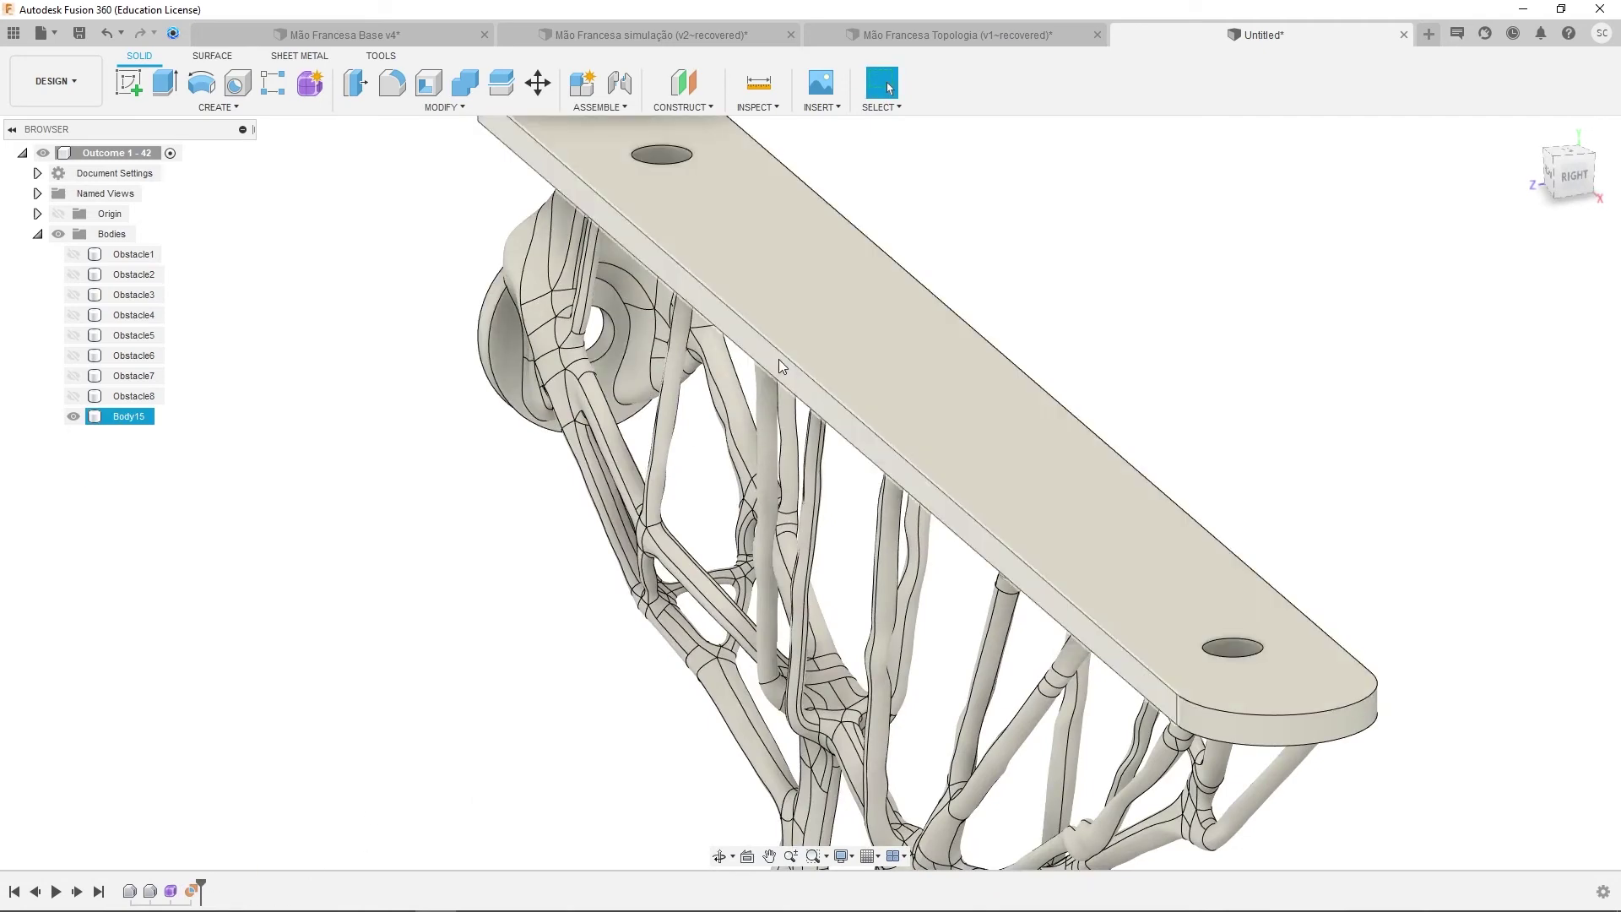
pyautogui.keyDown('shift'); pyautogui.moveTo(767, 384); pyautogui.dragTo(796, 417, button='middle'); pyautogui.keyUp('shift')
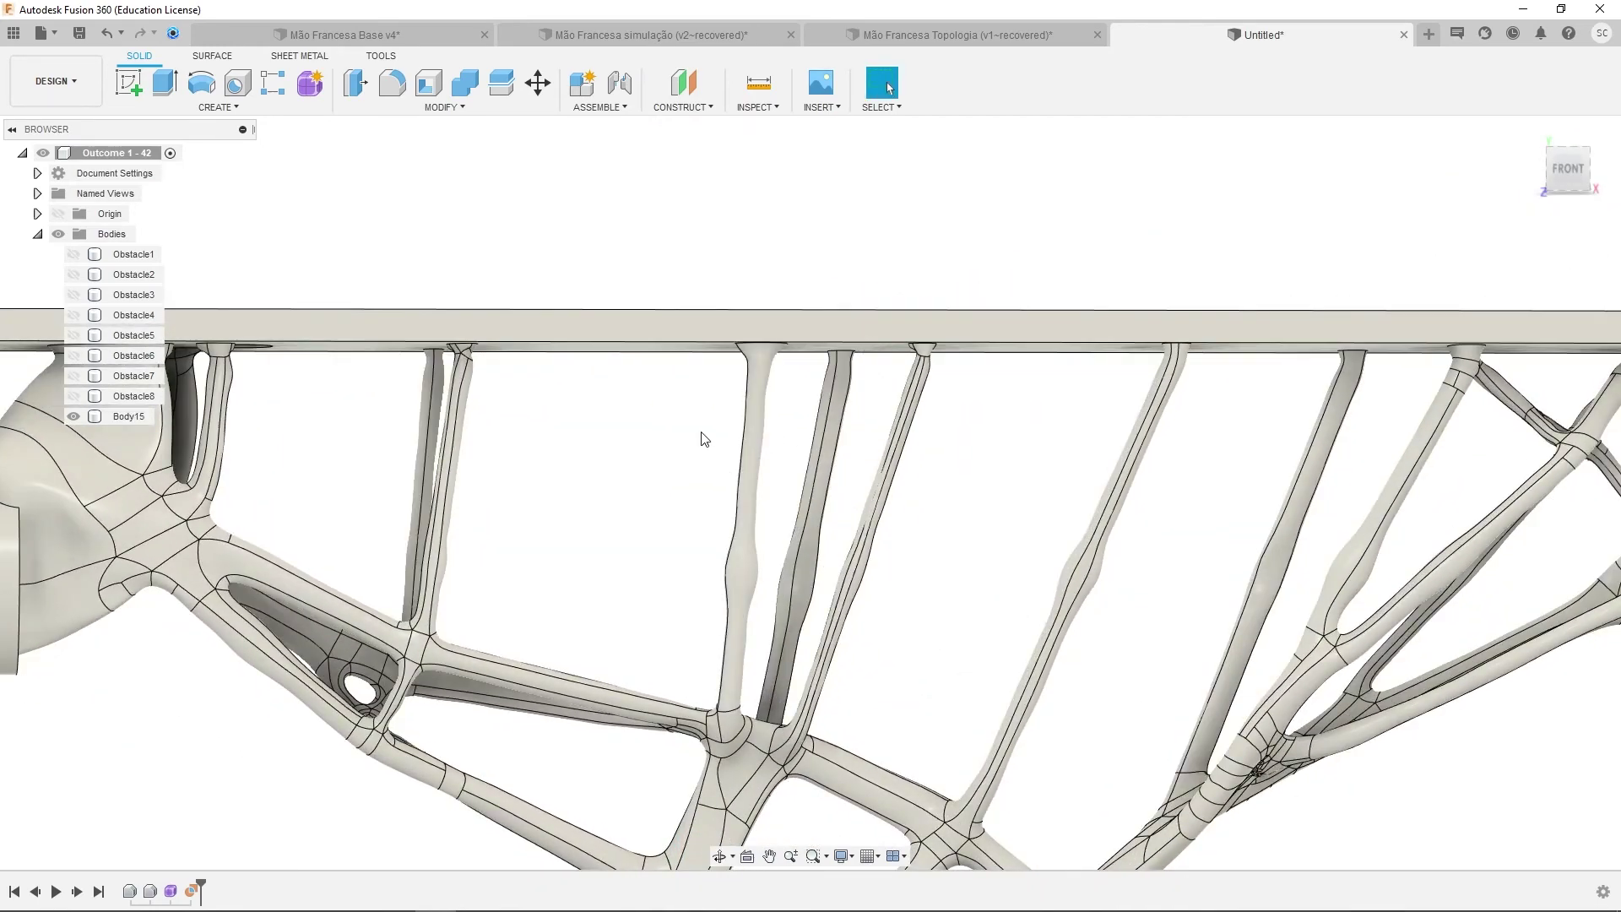
# - Examine how the flared strut and its neighbours blend into the underside of the shelf plate and the lower branches
pyautogui.keyDown('shift'); pyautogui.moveTo(701, 438); pyautogui.dragTo(786, 389, button='middle'); pyautogui.keyUp('shift')
pyautogui.scroll(8, 682, 348)
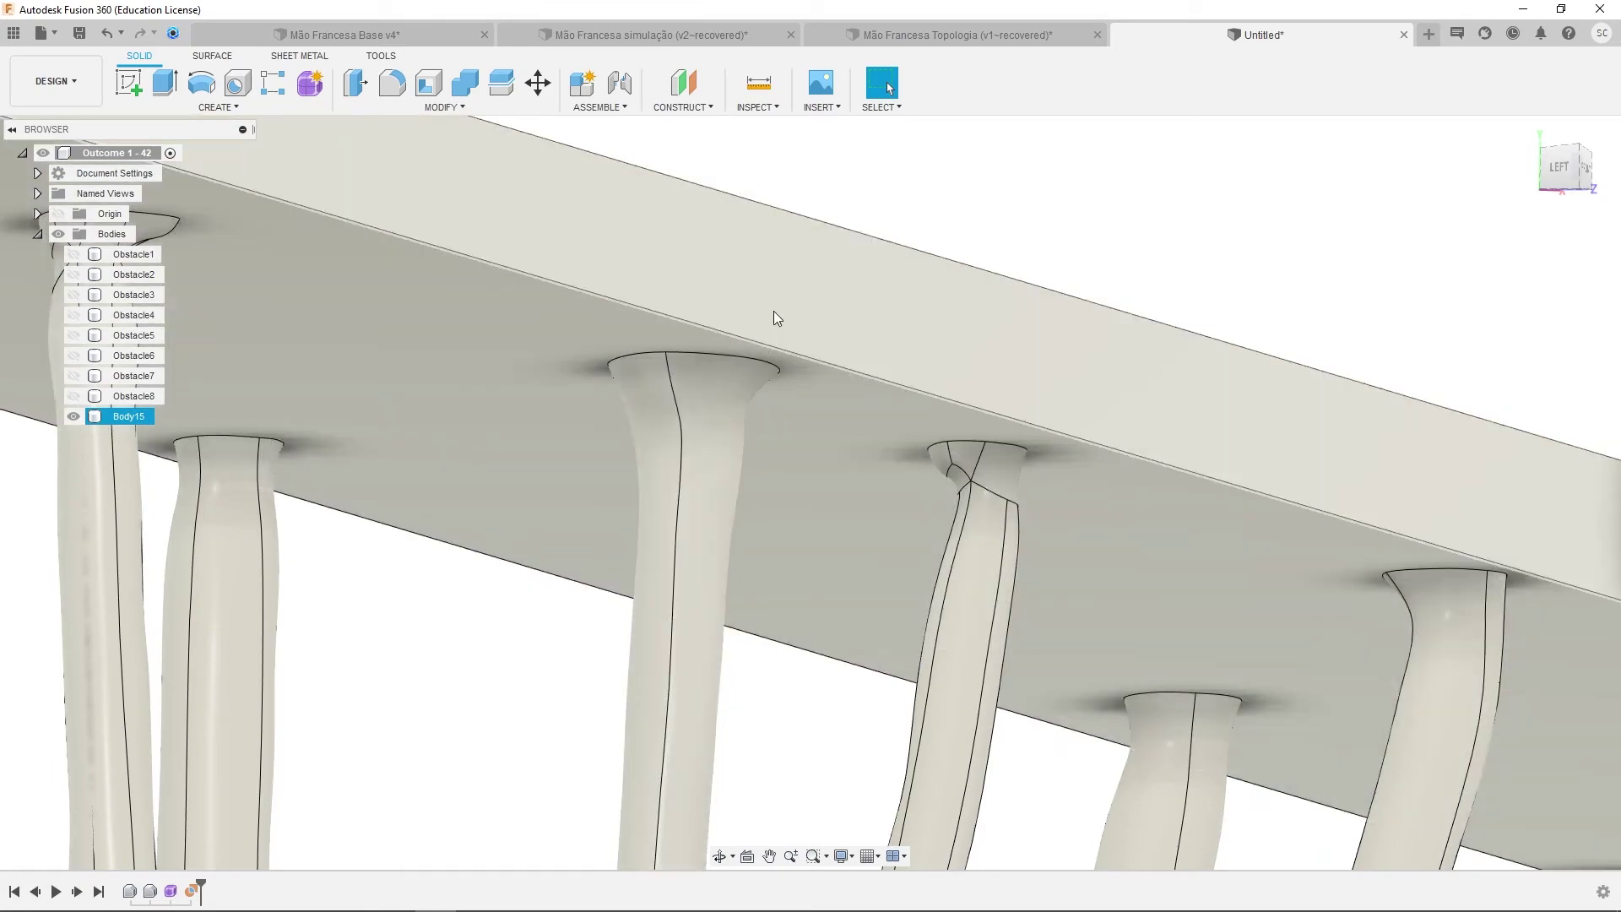
pyautogui.scroll(-4, 785, 409)
pyautogui.scroll(-5, 830, 373)
pyautogui.keyDown('shift'); pyautogui.moveTo(904, 449); pyautogui.dragTo(829, 485, button='middle'); pyautogui.keyUp('shift')
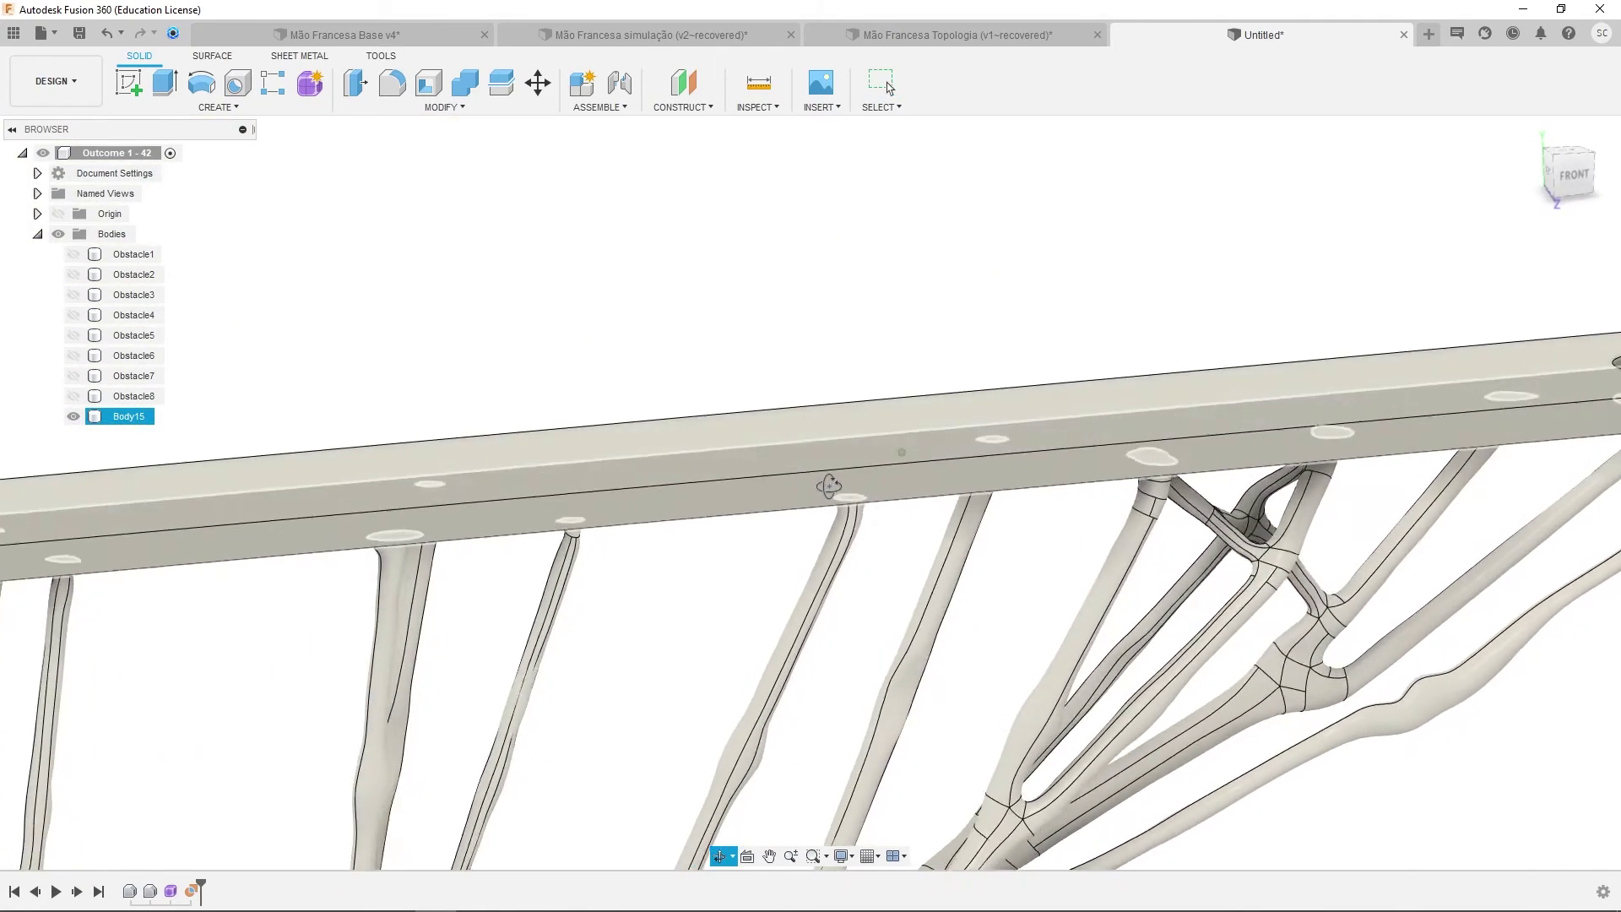
pyautogui.scroll(-3, 828, 484)
pyautogui.moveTo(724, 576); pyautogui.dragTo(900, 479, button='middle')
pyautogui.keyDown('shift'); pyautogui.moveTo(900, 479); pyautogui.dragTo(727, 547, button='middle'); pyautogui.keyUp('shift')
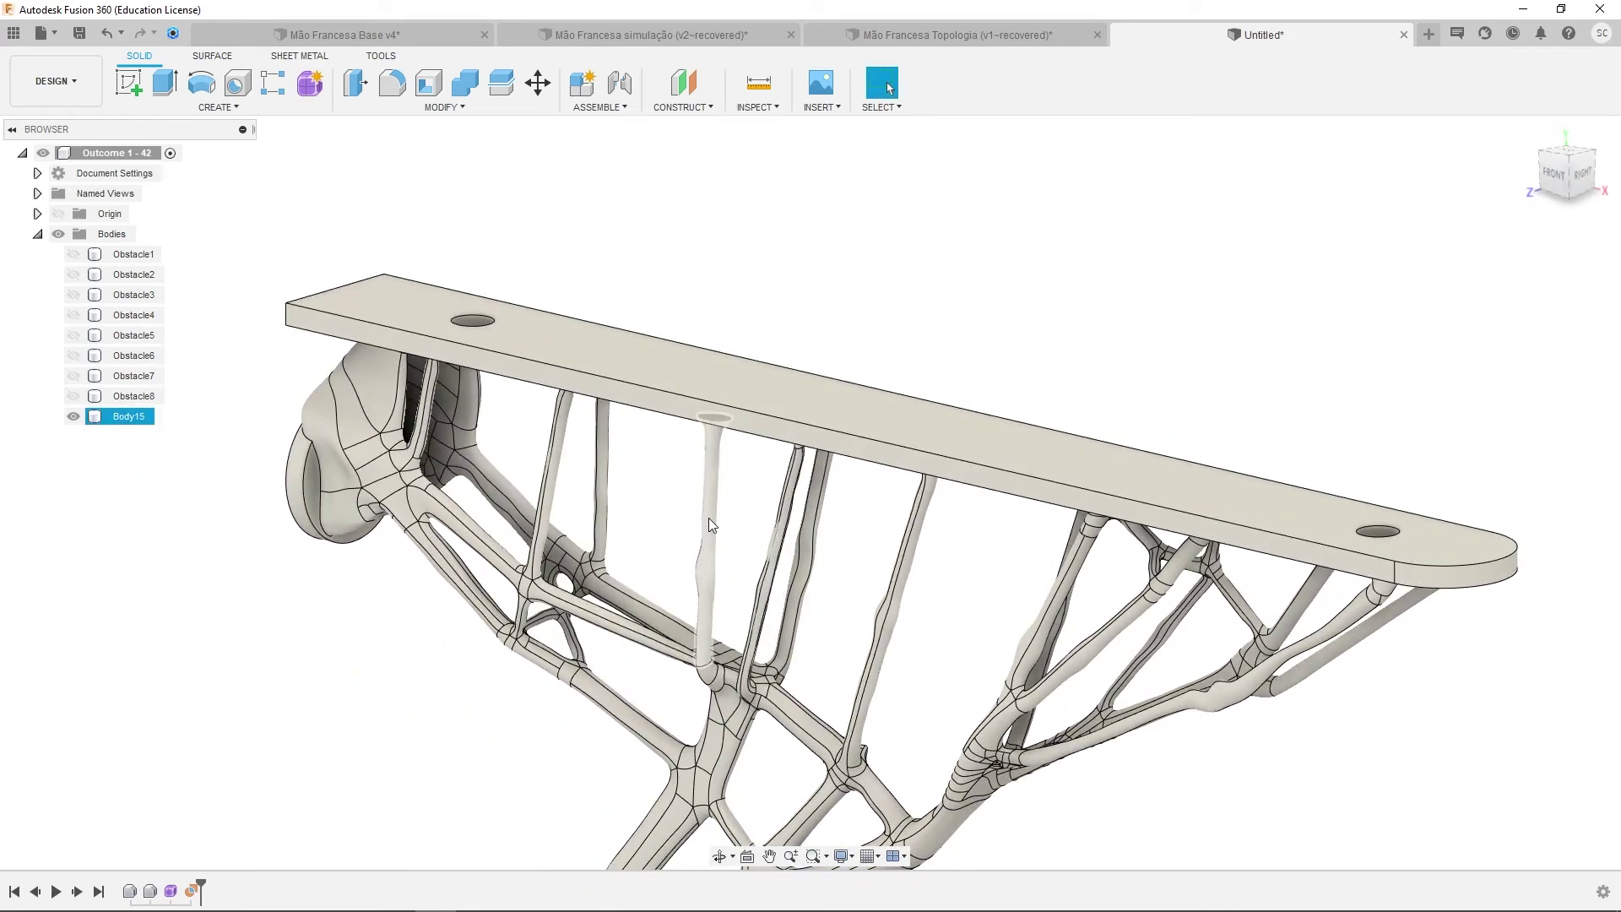
pyautogui.scroll(4, 826, 625)
pyautogui.keyDown('shift'); pyautogui.moveTo(825, 635); pyautogui.dragTo(961, 595, button='middle'); pyautogui.keyUp('shift')
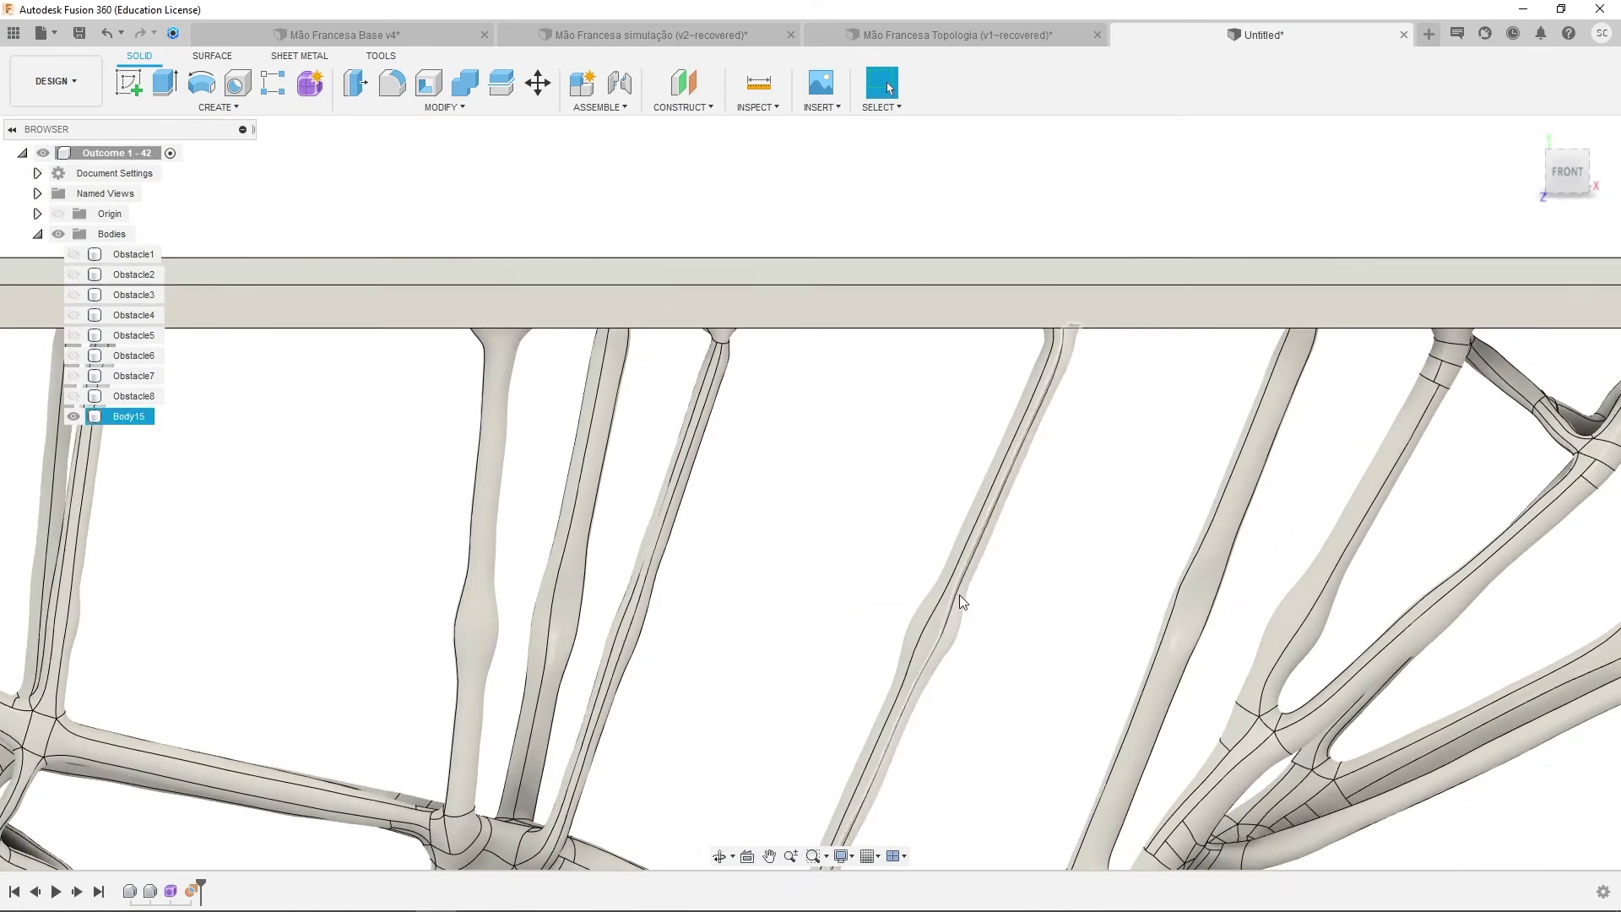
pyautogui.moveTo(941, 684); pyautogui.dragTo(939, 491, button='middle')
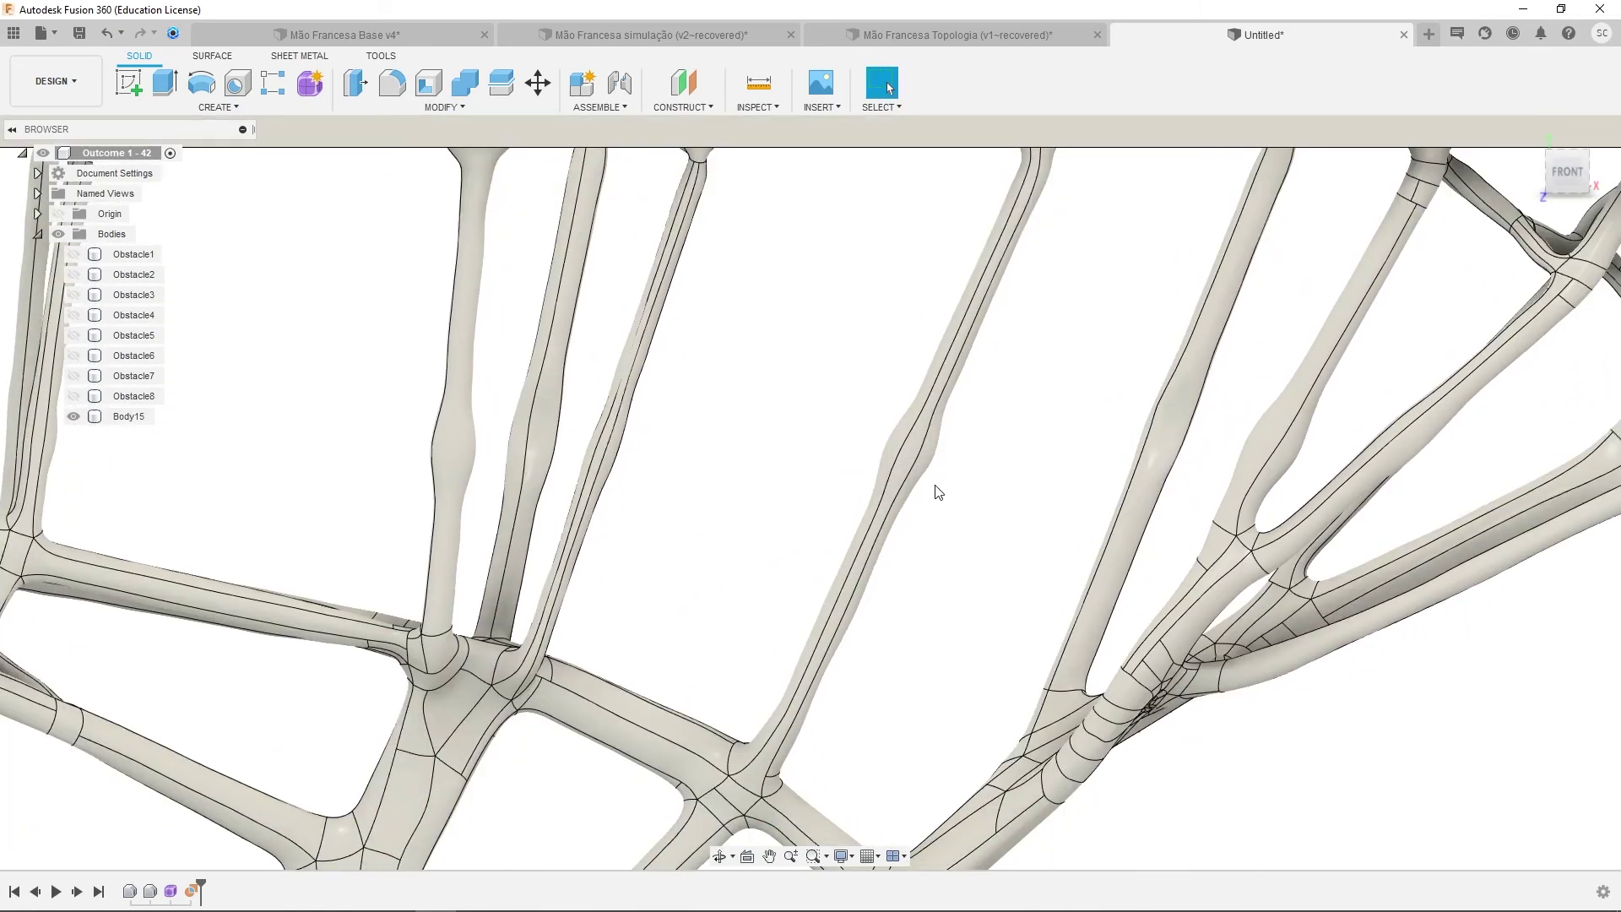
pyautogui.scroll(-2, 1009, 321)
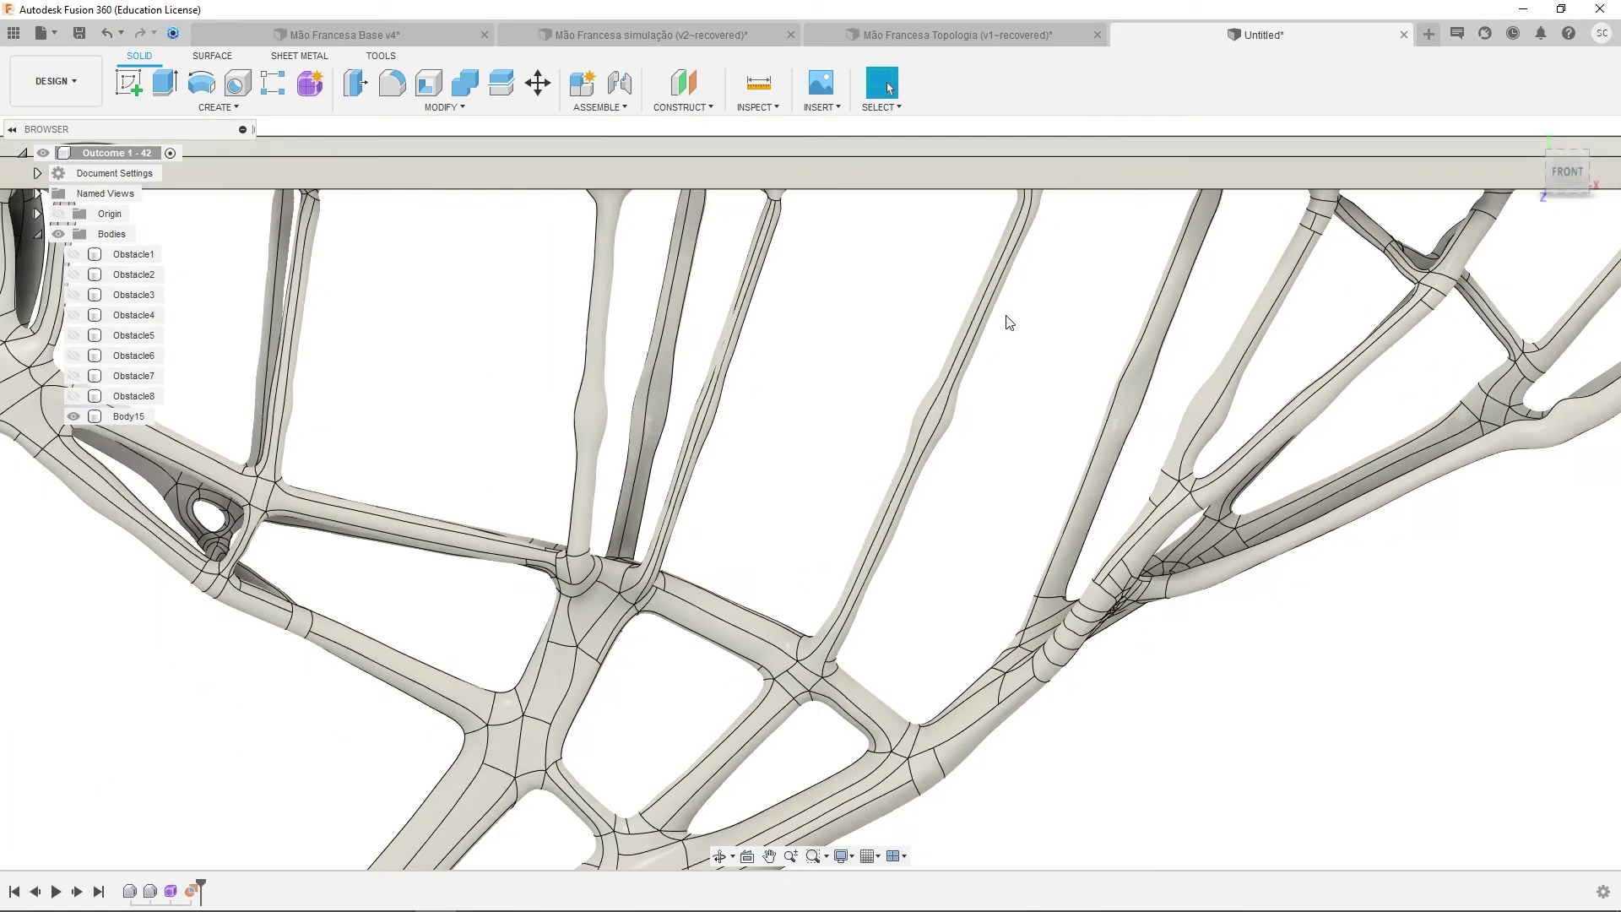
pyautogui.scroll(-2, 1009, 322)
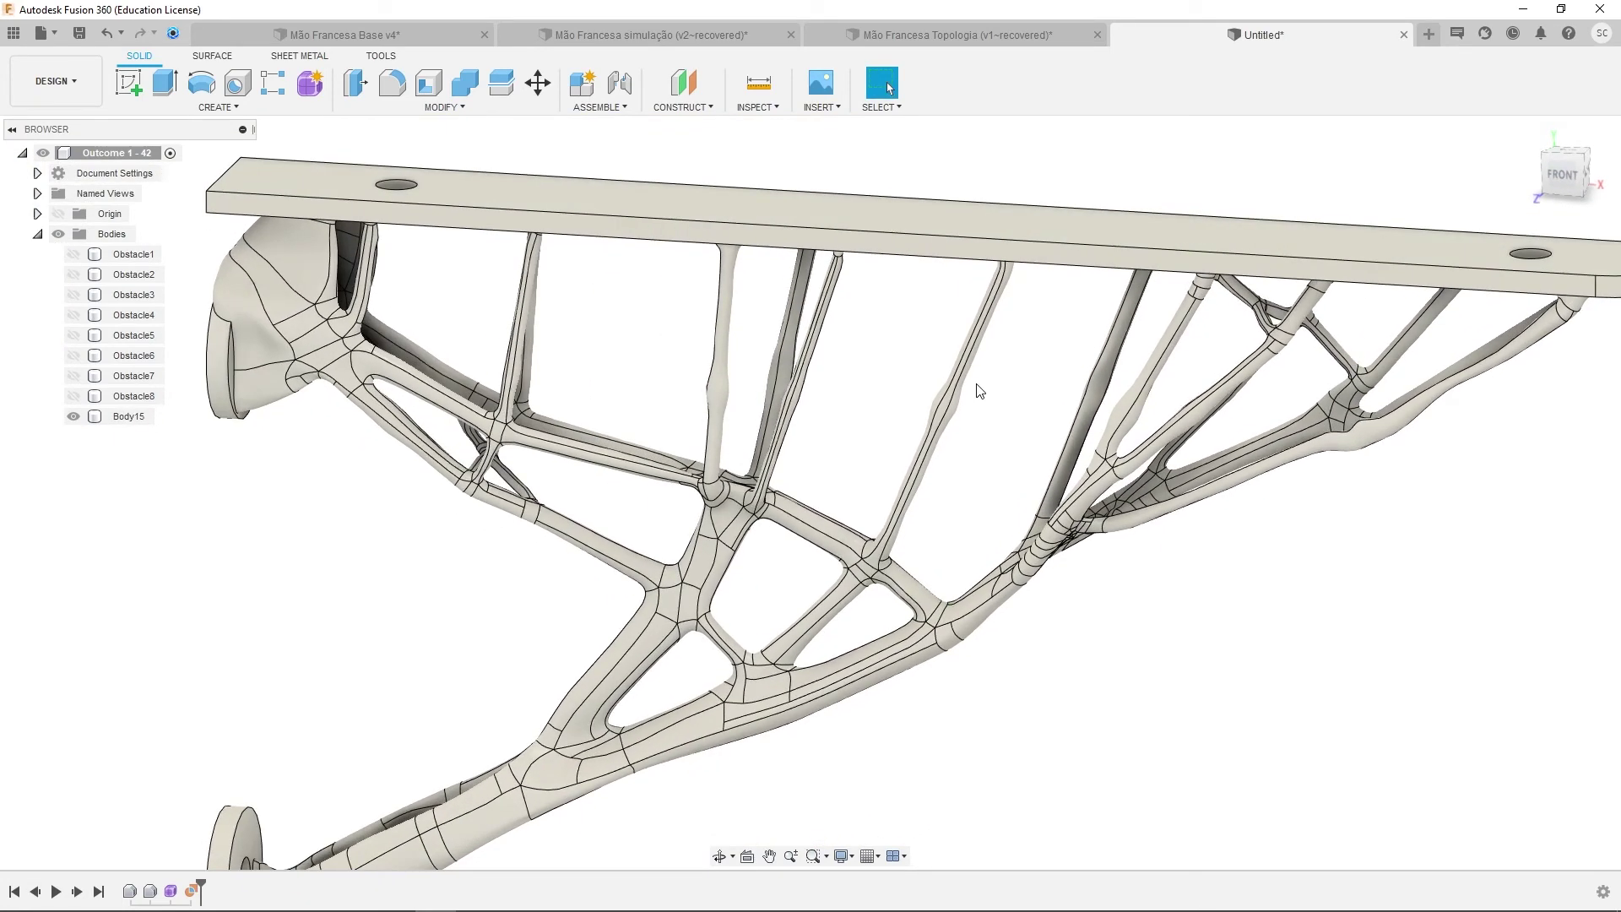
# - Examine the whole bracket from several sides, checking the surface closely where the outer branches meet
pyautogui.keyDown('shift'); pyautogui.moveTo(976, 407); pyautogui.dragTo(728, 852, button='middle'); pyautogui.keyUp('shift')
pyautogui.scroll(-3, 738, 746)
pyautogui.keyDown('shift'); pyautogui.moveTo(739, 746); pyautogui.dragTo(796, 602, button='middle'); pyautogui.keyUp('shift')
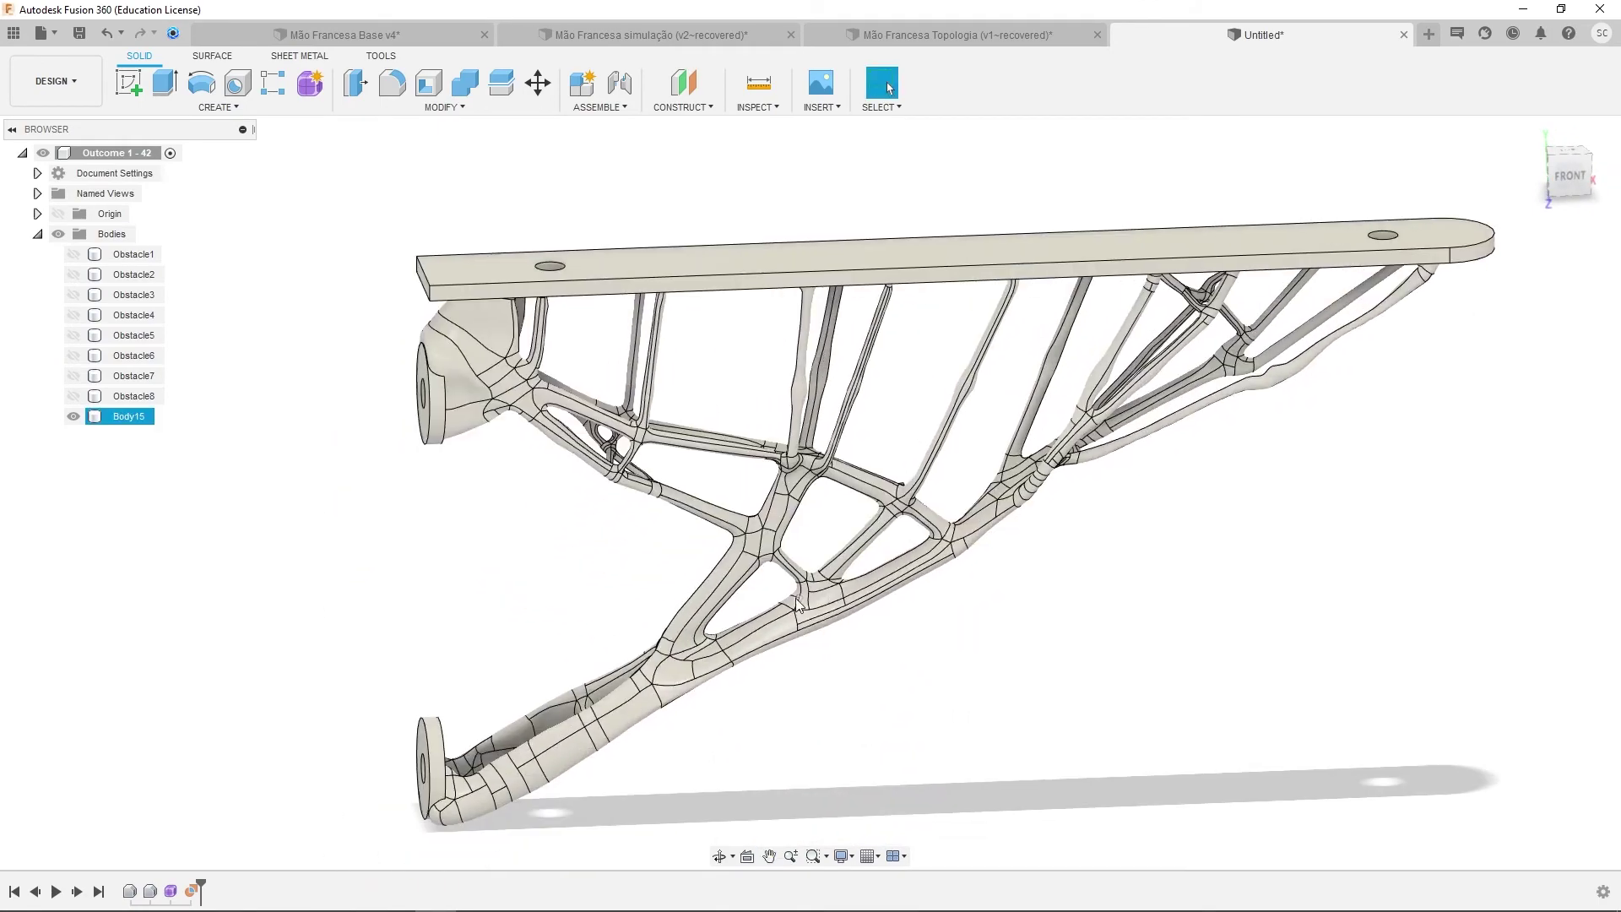
pyautogui.scroll(4, 796, 601)
pyautogui.keyDown('shift'); pyautogui.moveTo(946, 564); pyautogui.dragTo(1096, 332, button='middle'); pyautogui.keyUp('shift')
pyautogui.scroll(-3, 1003, 530)
pyautogui.scroll(4, 1096, 332)
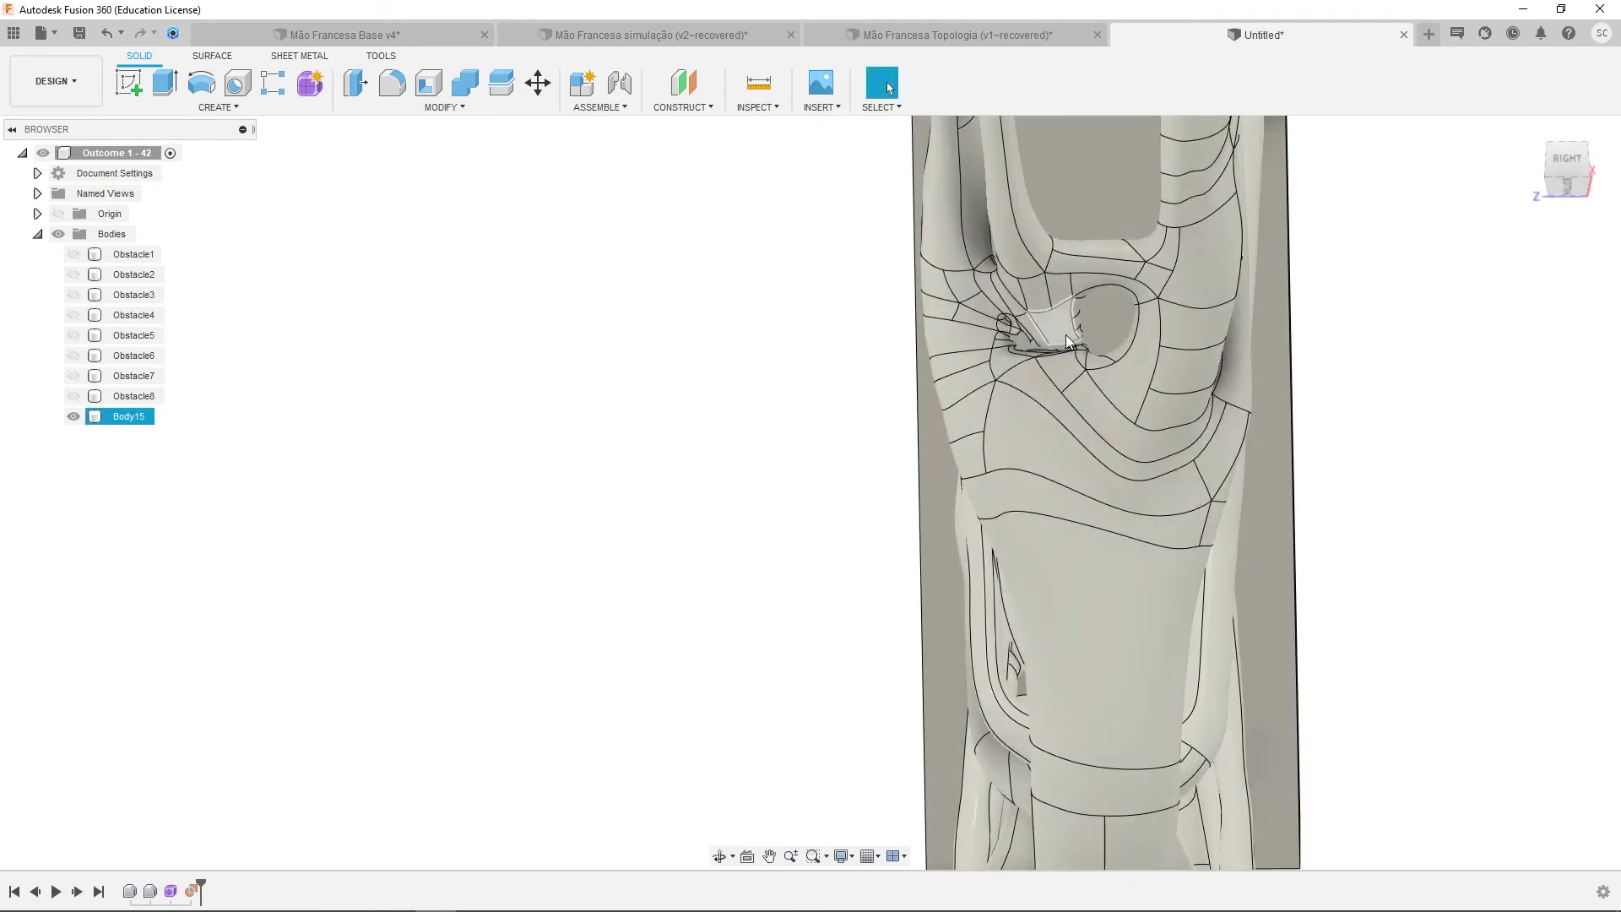
pyautogui.scroll(3, 1065, 334)
pyautogui.keyDown('shift'); pyautogui.moveTo(1031, 392); pyautogui.dragTo(1090, 386, button='middle'); pyautogui.keyUp('shift')
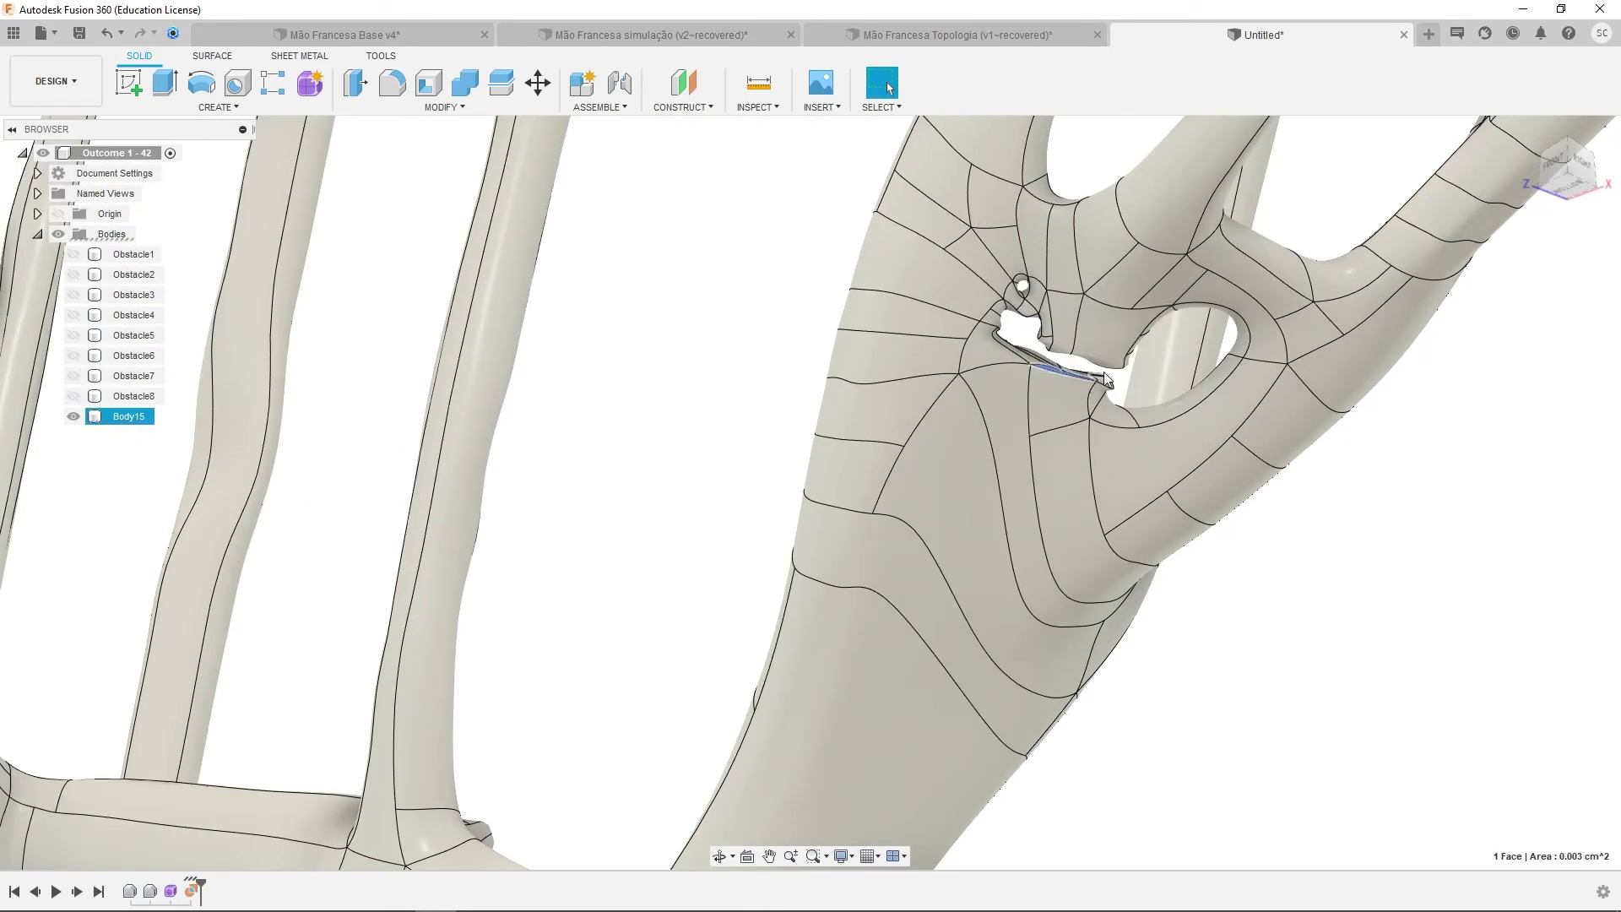
pyautogui.scroll(-4, 1103, 372)
pyautogui.scroll(2, 1167, 397)
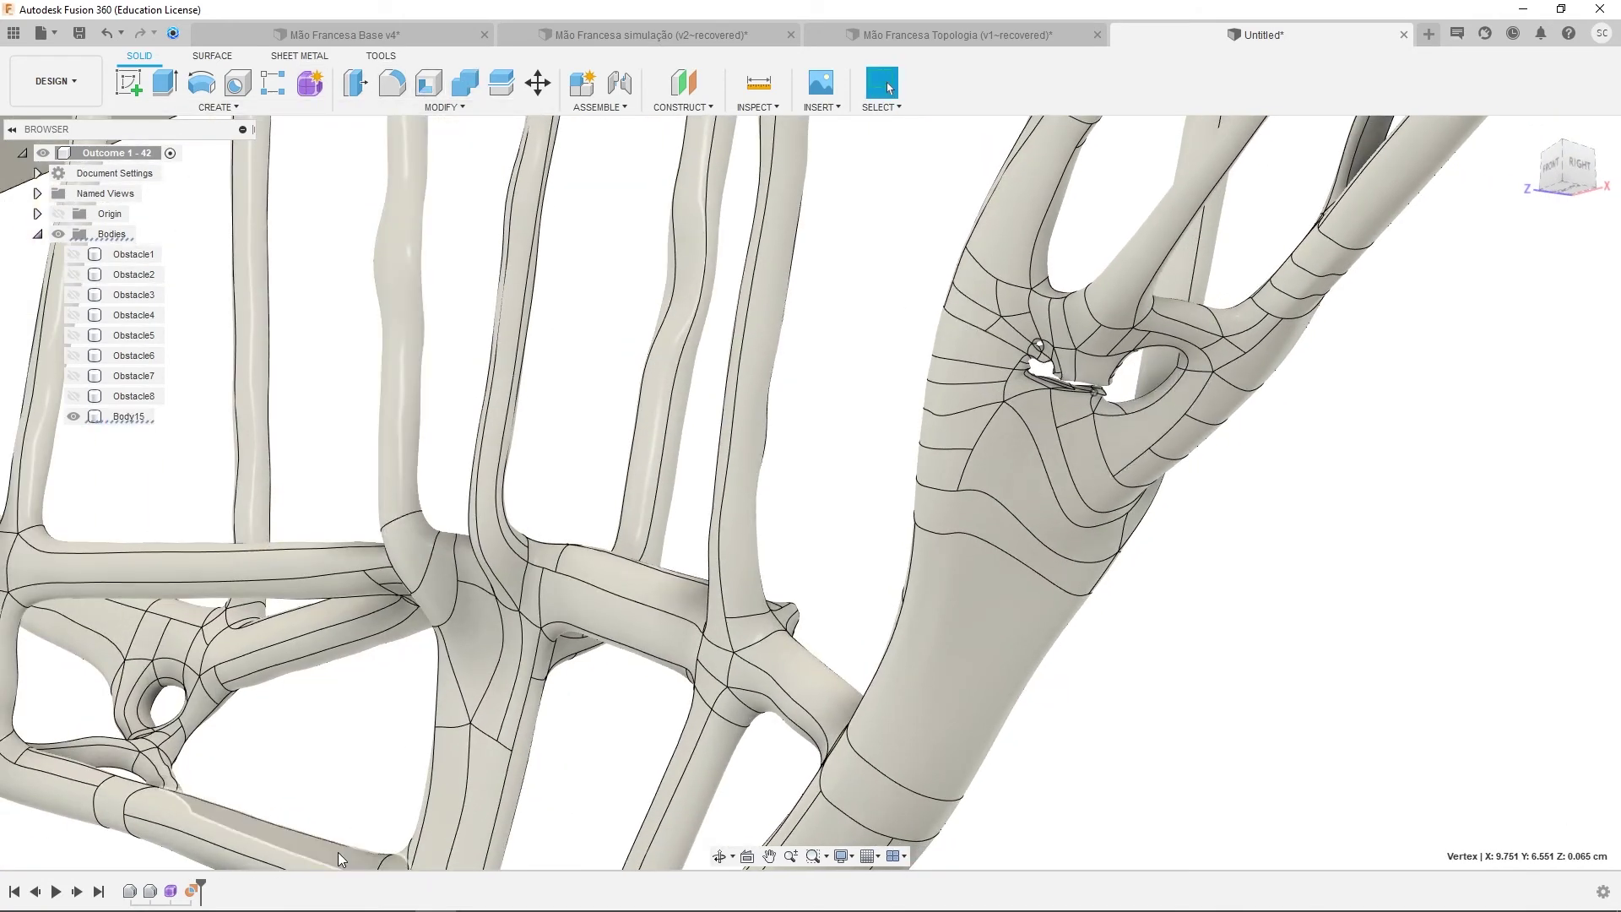
# - Reopen the Organic feature from the timeline for form editing
pyautogui.rightClick(170, 893)
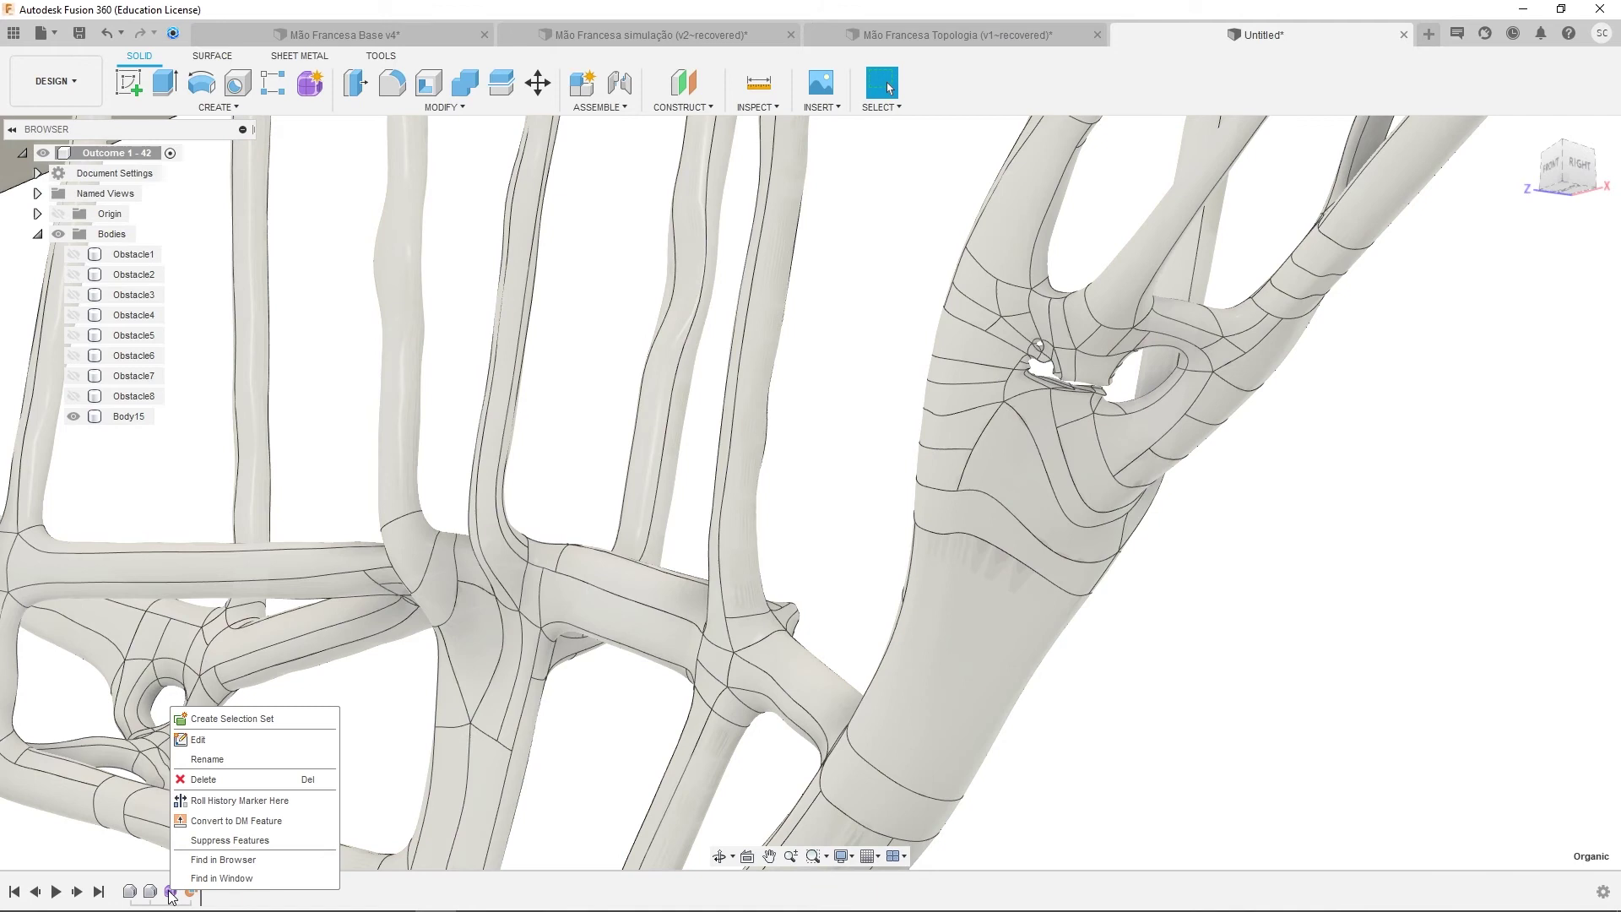
pyautogui.click(208, 738)
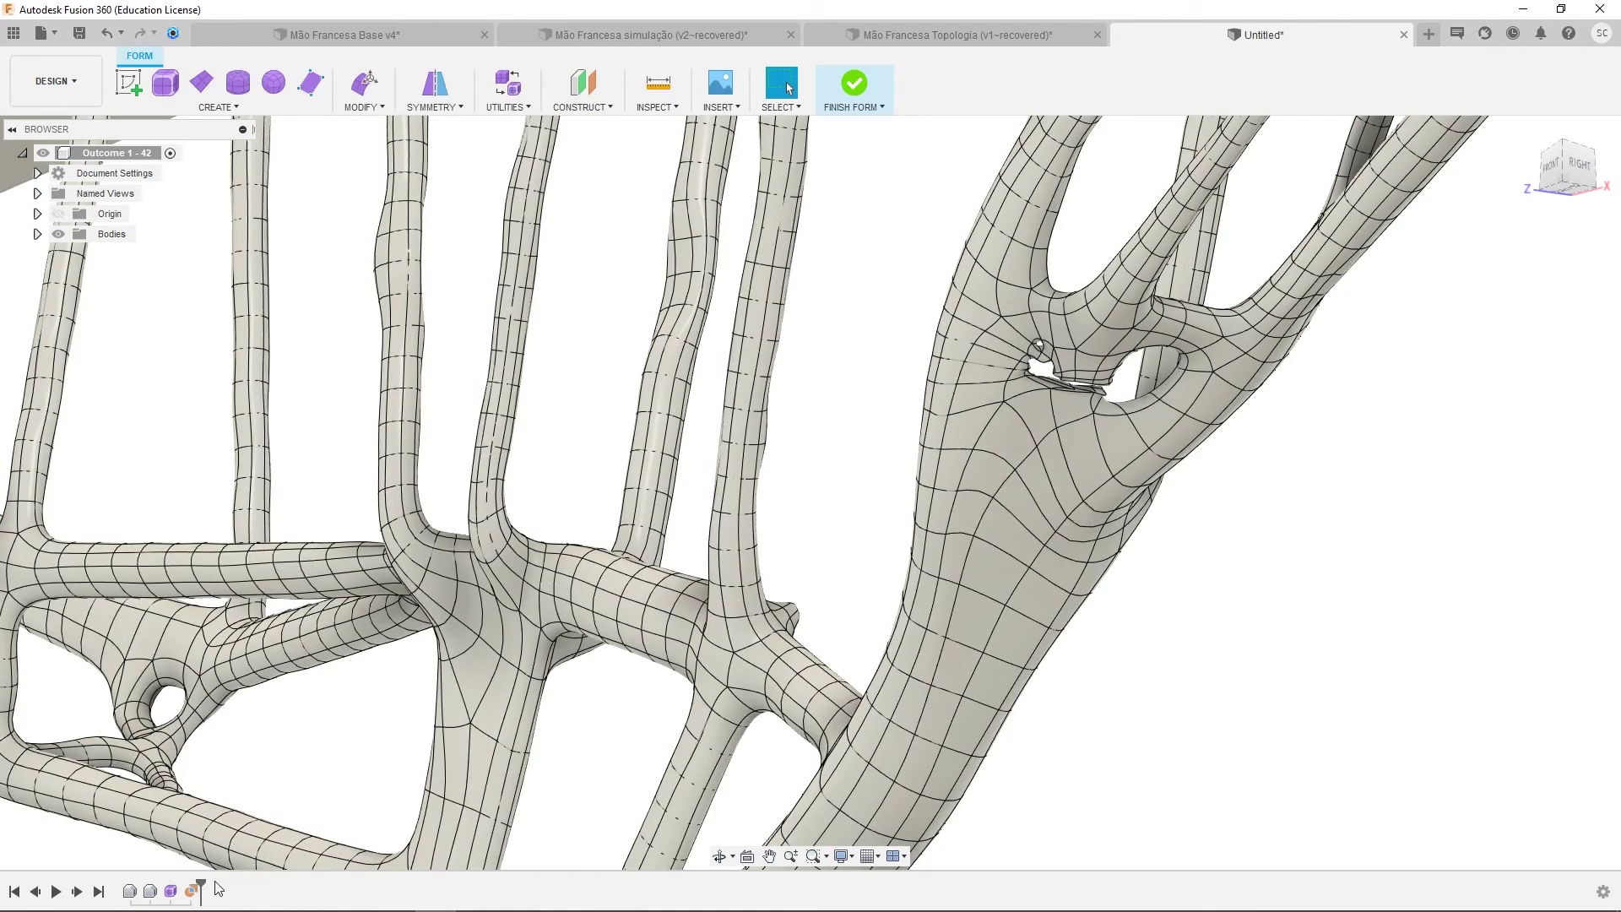
pyautogui.press('e')
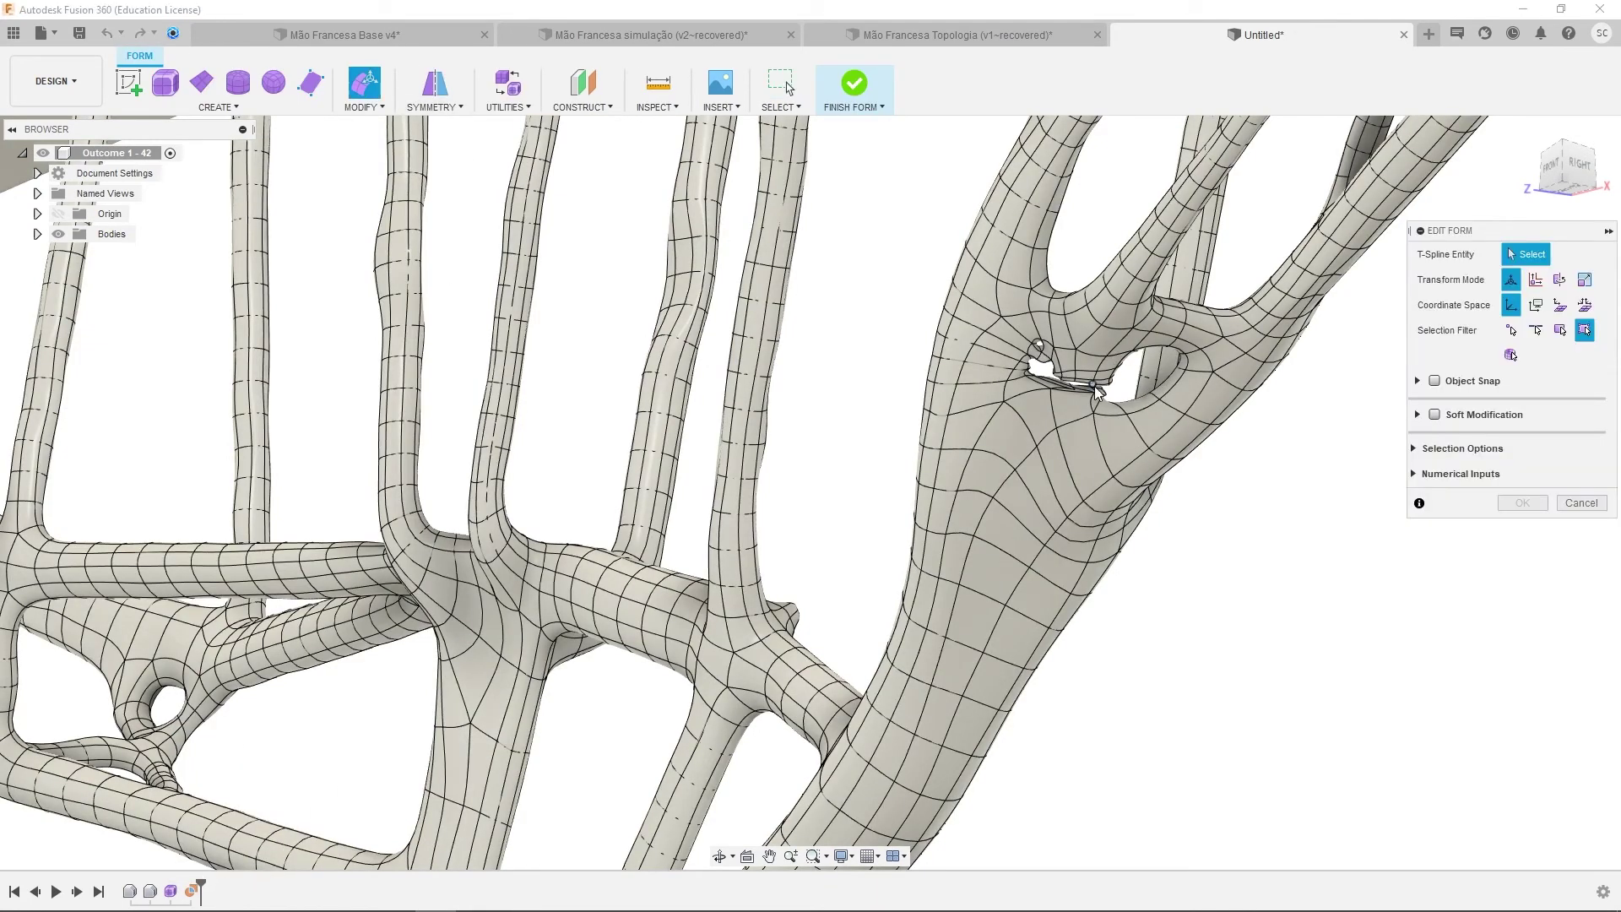
pyautogui.click(1096, 391)
pyautogui.keyDown('shift'); pyautogui.moveTo(1096, 390); pyautogui.dragTo(1016, 389, button='middle'); pyautogui.keyUp('shift')
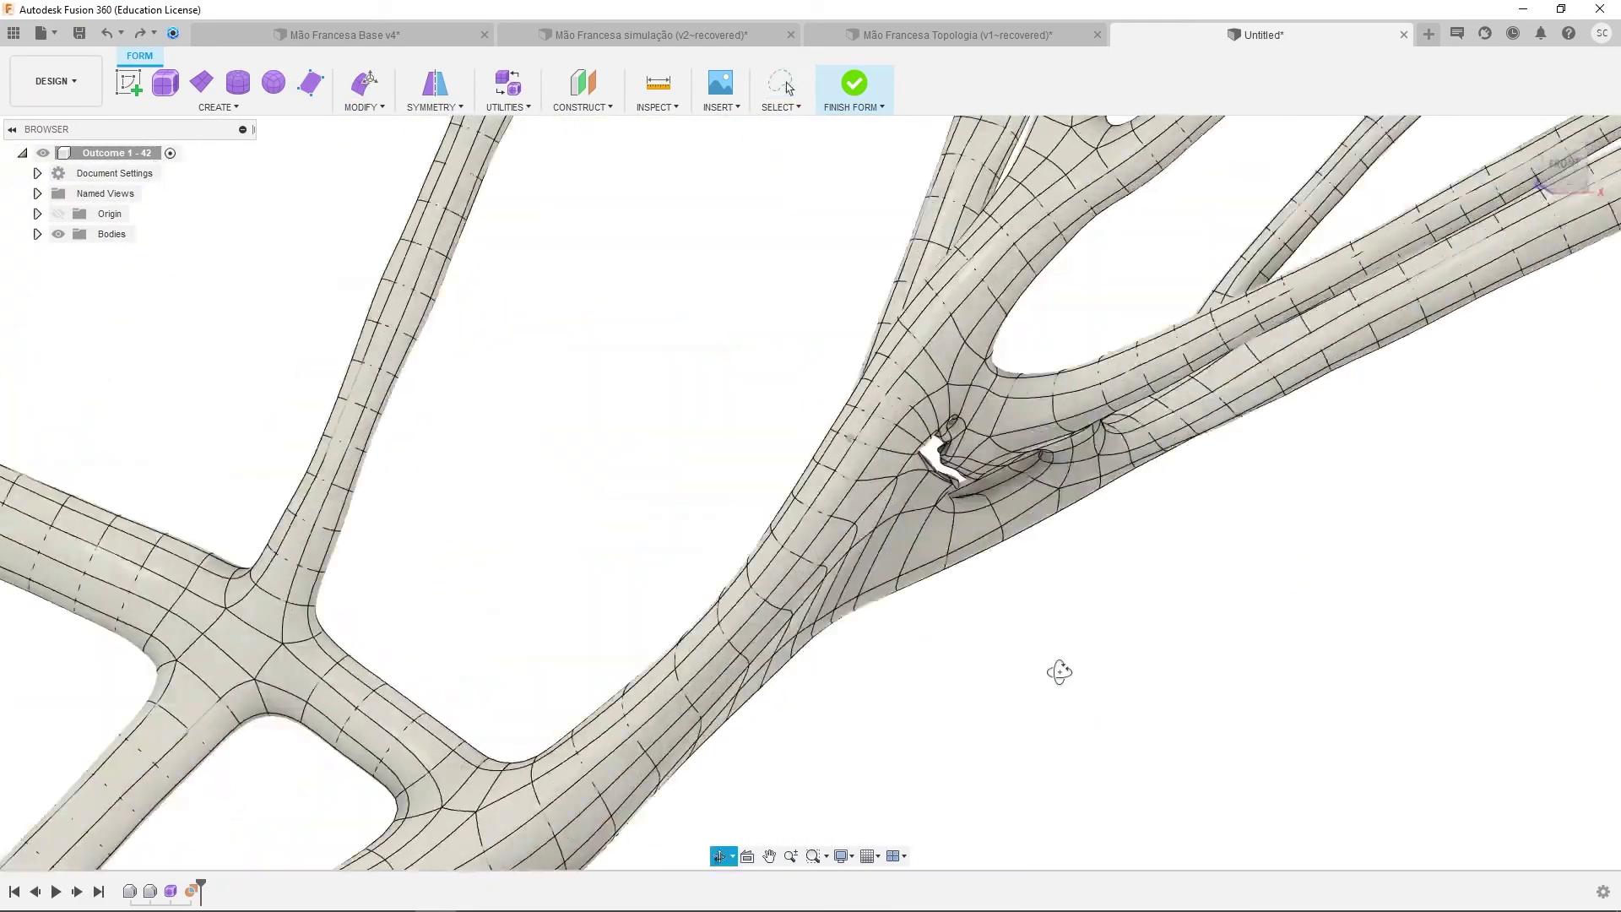
# - Start Erase and Fill and lasso the T-Spline faces around the ragged opening and adjoining hole at the branch junction
pyautogui.keyDown('shift'); pyautogui.moveTo(1061, 673); pyautogui.dragTo(958, 633, button='middle'); pyautogui.keyUp('shift')
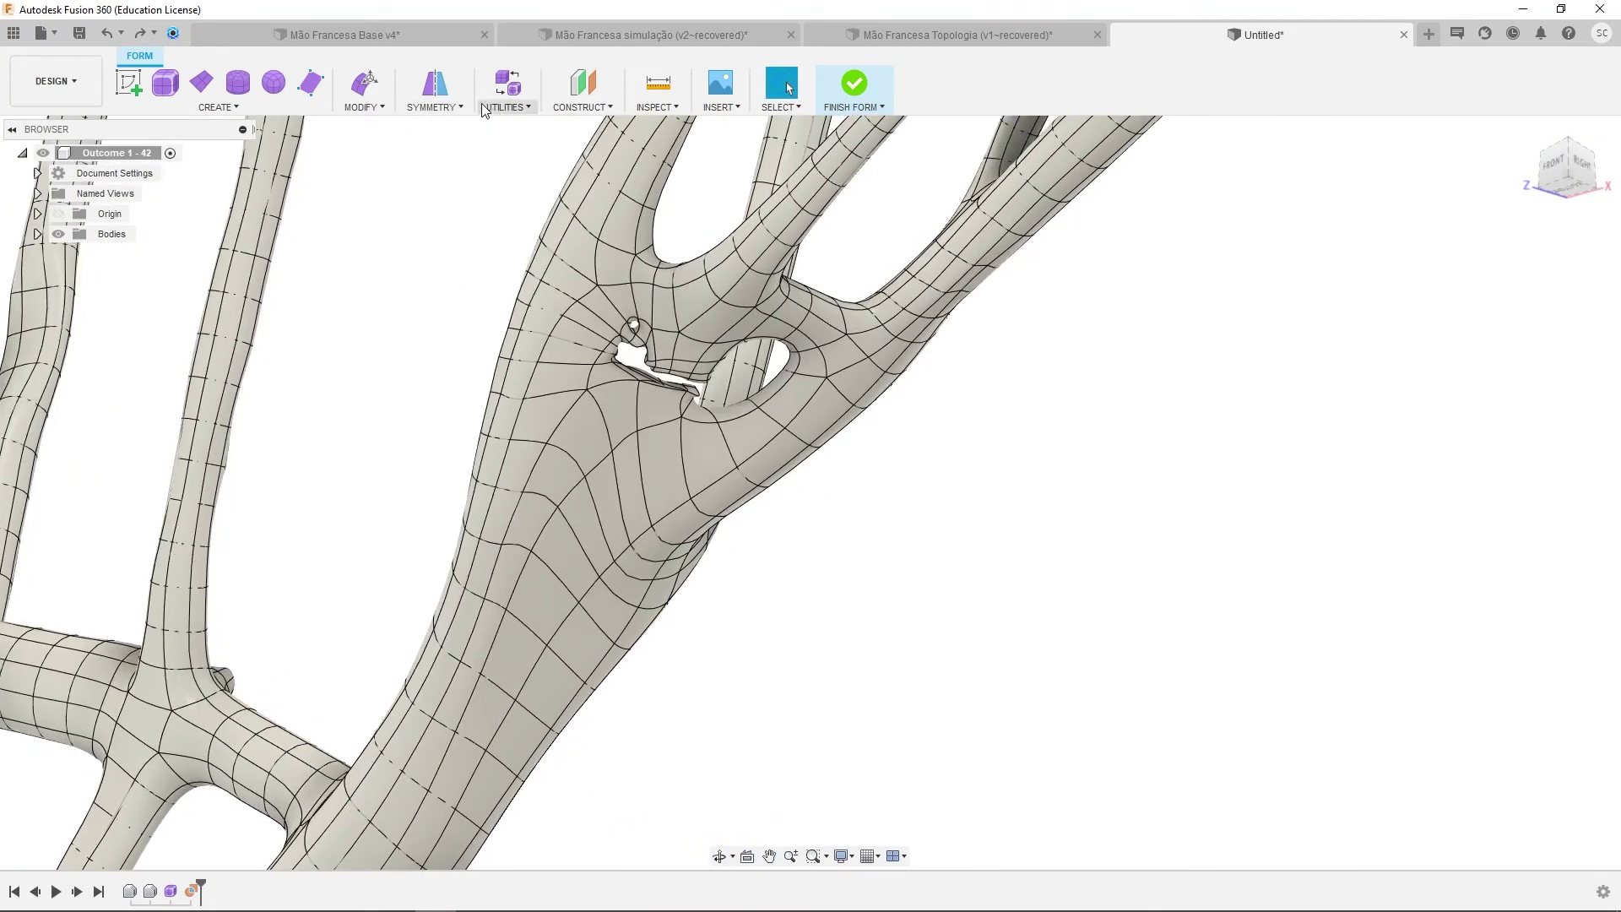
pyautogui.click(378, 99)
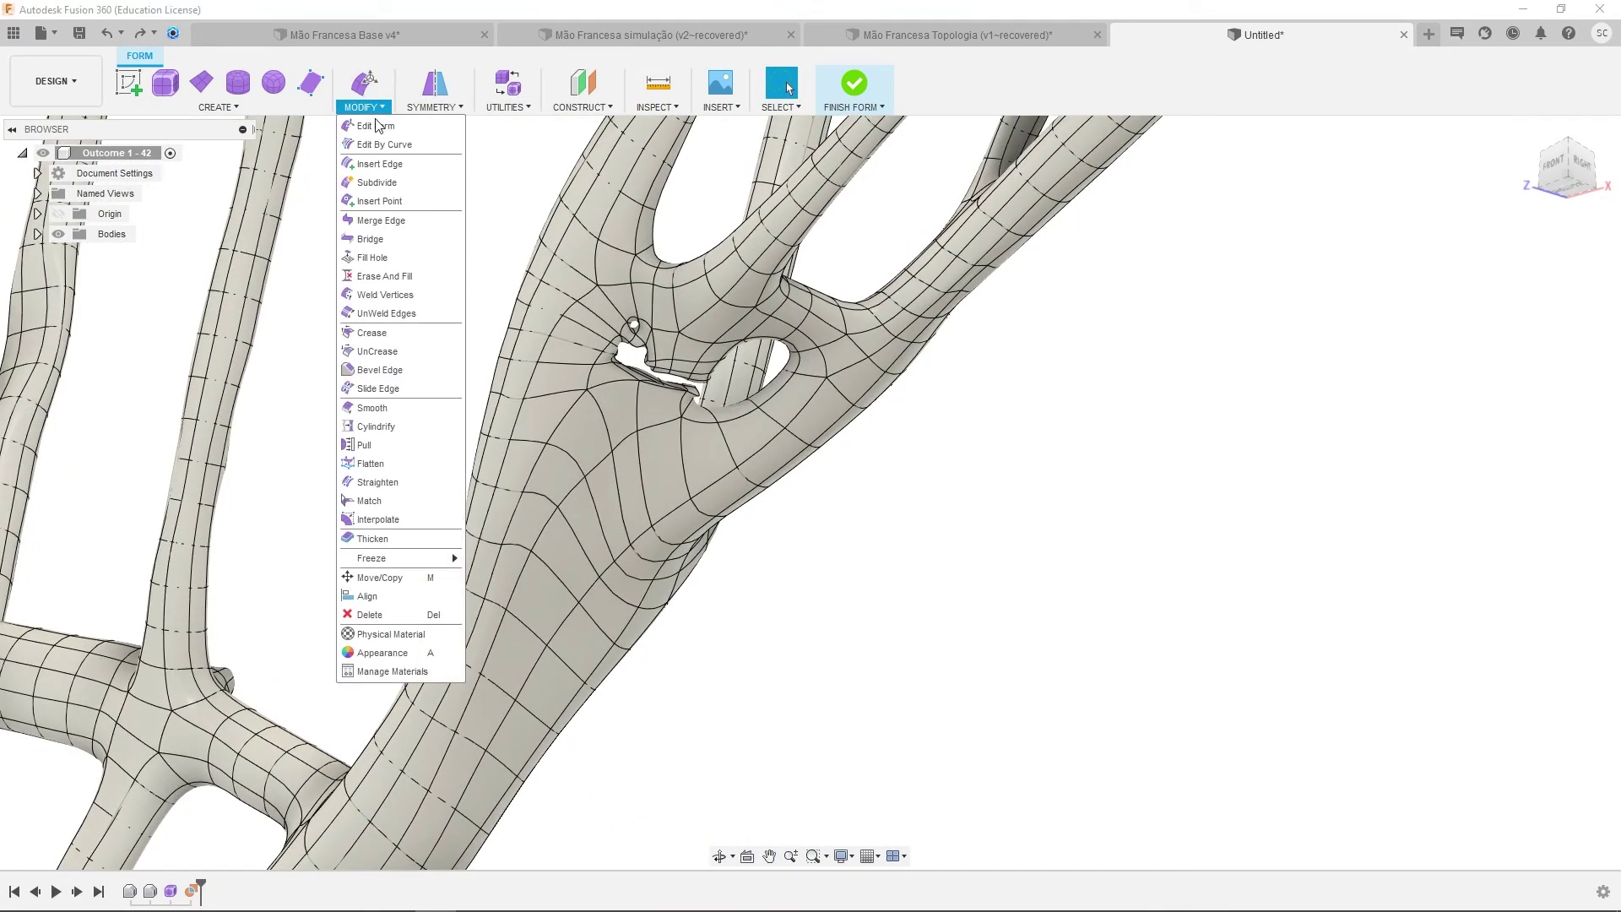
pyautogui.click(411, 257)
pyautogui.keyDown('shift'); pyautogui.moveTo(1220, 504); pyautogui.dragTo(1176, 481, button='middle'); pyautogui.keyUp('shift')
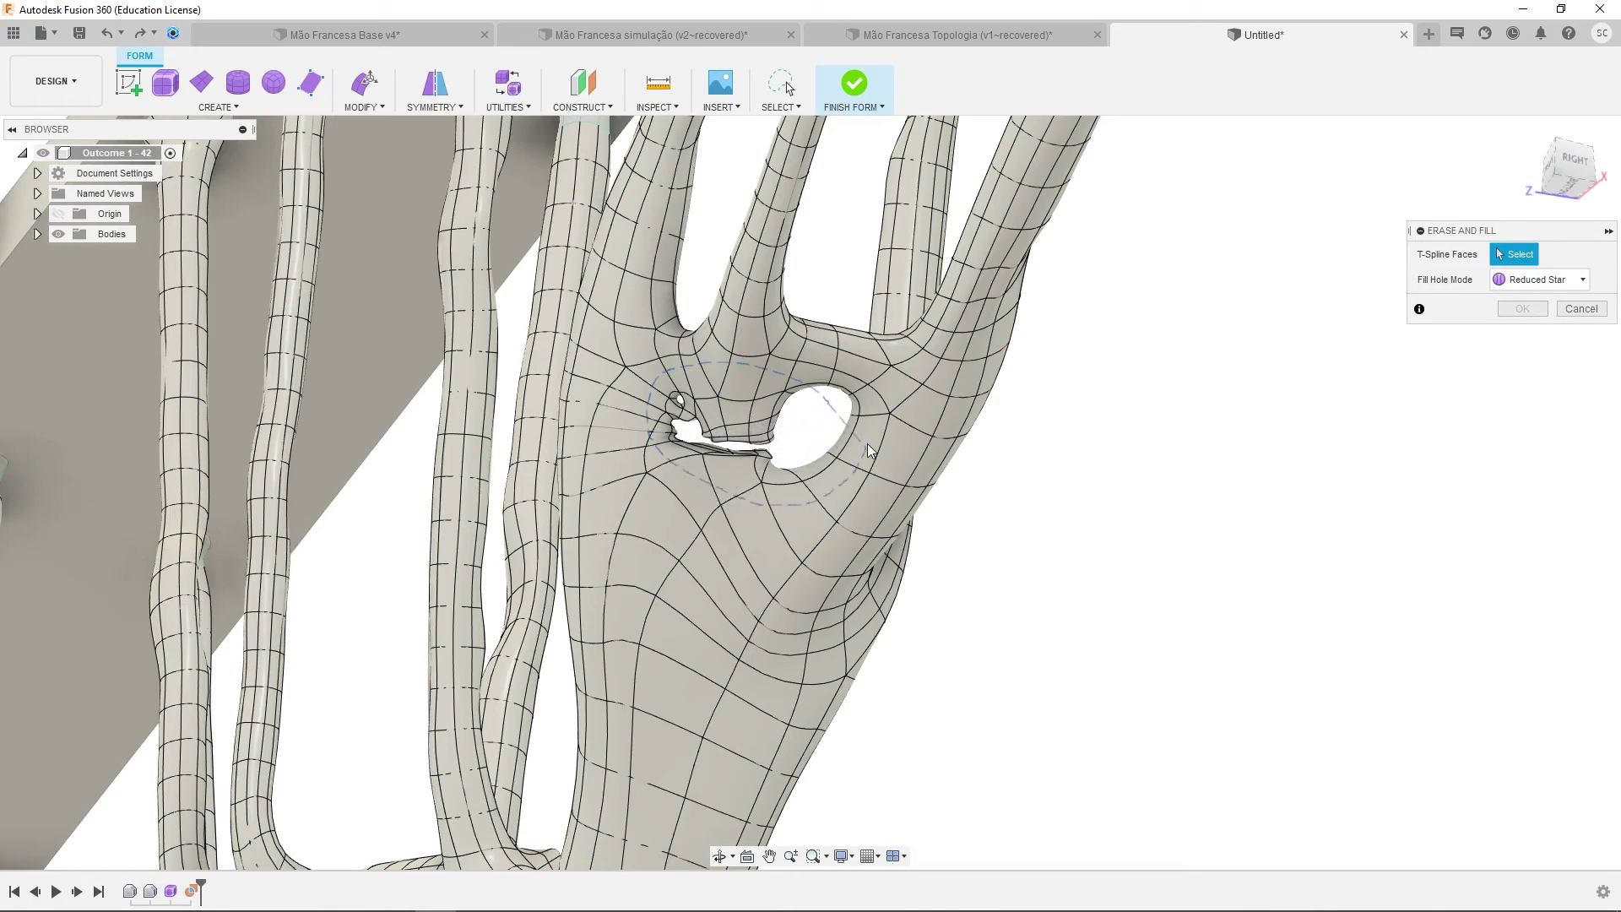
pyautogui.moveTo(759, 367); pyautogui.dragTo(760, 369)
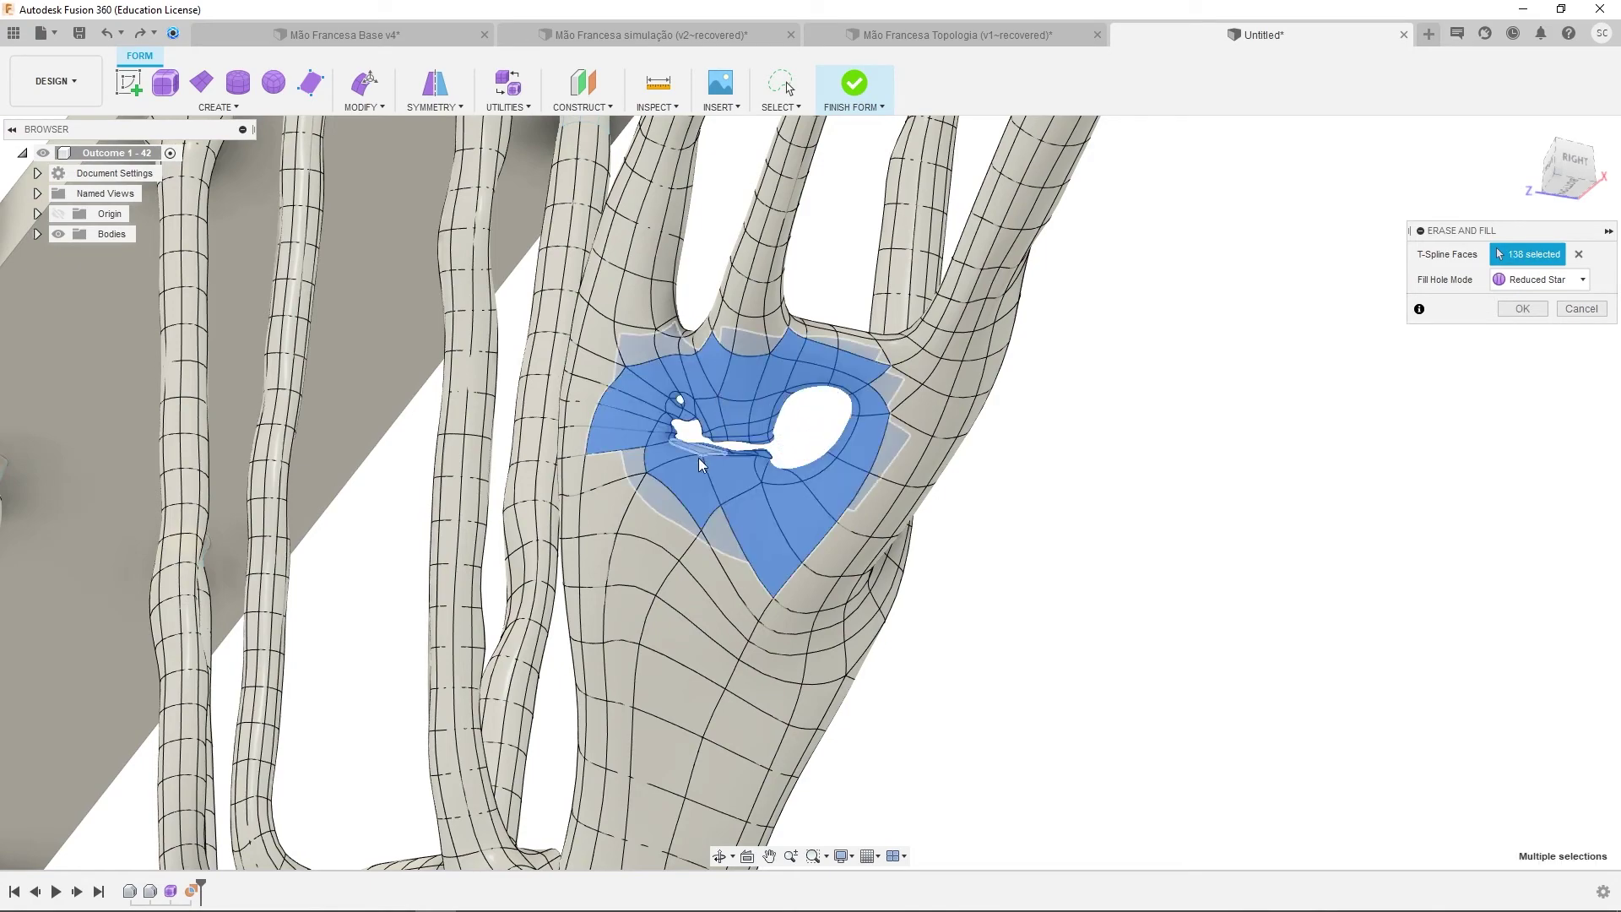
# - Deselect the stray faces on the strut behind the junction, keeping only the faces around the damaged opening
pyautogui.moveTo(735, 439)
pyautogui.keyDown('shift'); pyautogui.mouseDown(button='middle')
pyautogui.moveTo(835, 475)
pyautogui.moveTo(824, 465)
pyautogui.mouseUp(button='middle'); pyautogui.keyUp('shift')
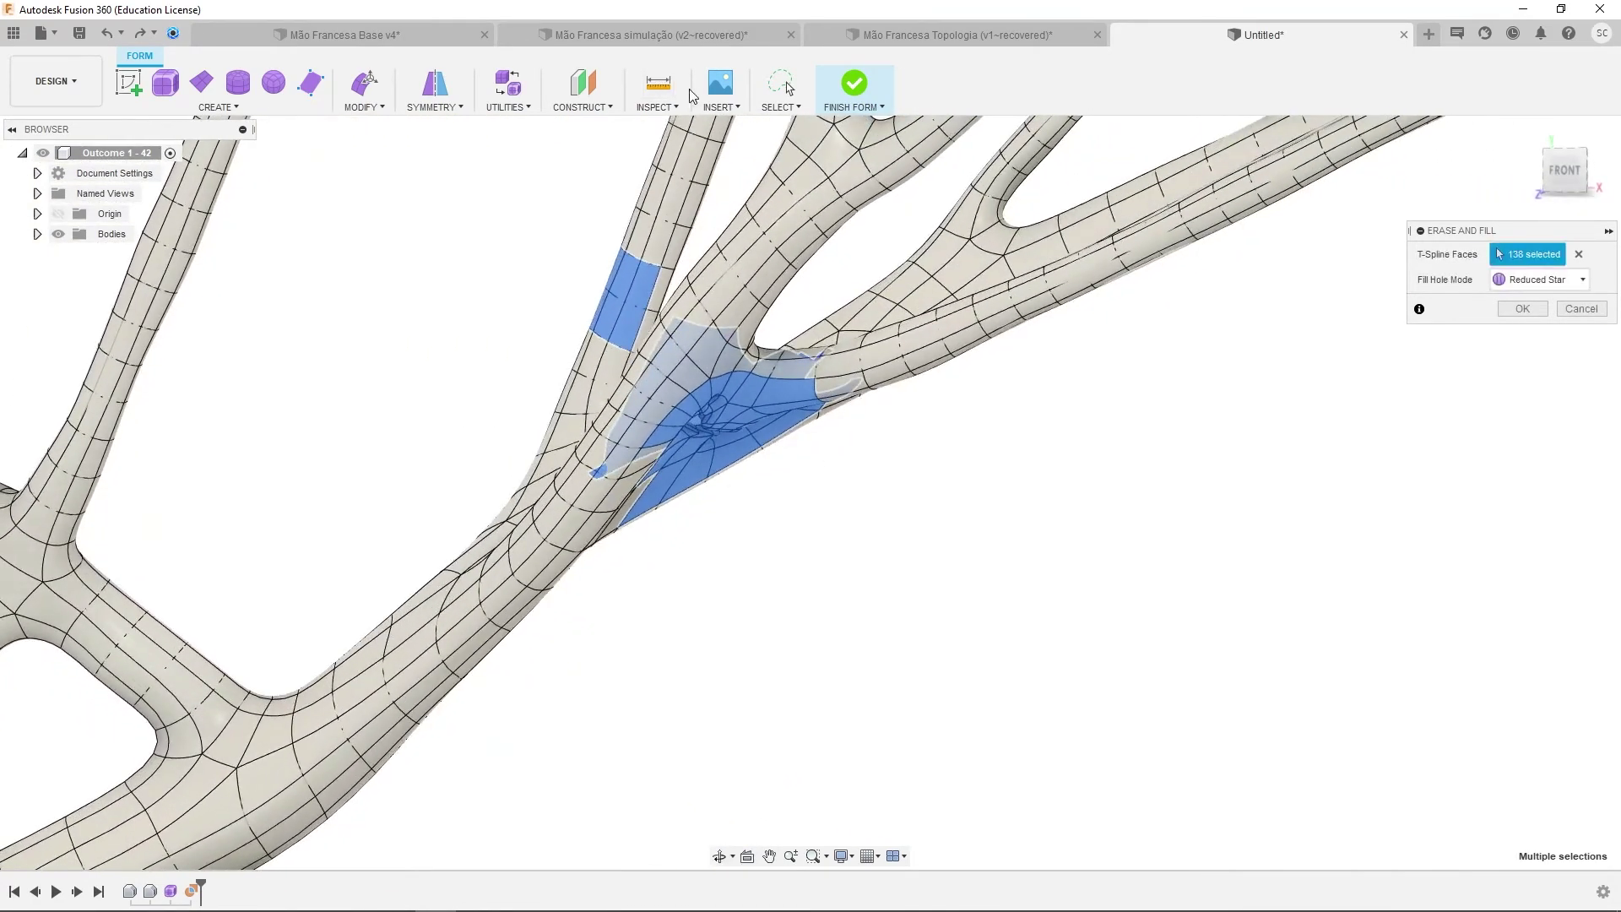
pyautogui.click(766, 110)
pyautogui.moveTo(802, 380)
pyautogui.keyDown('shift'); pyautogui.mouseDown(button='middle')
pyautogui.moveTo(832, 463)
pyautogui.moveTo(665, 317)
pyautogui.moveTo(685, 300)
pyautogui.mouseUp(button='middle'); pyautogui.keyUp('shift')
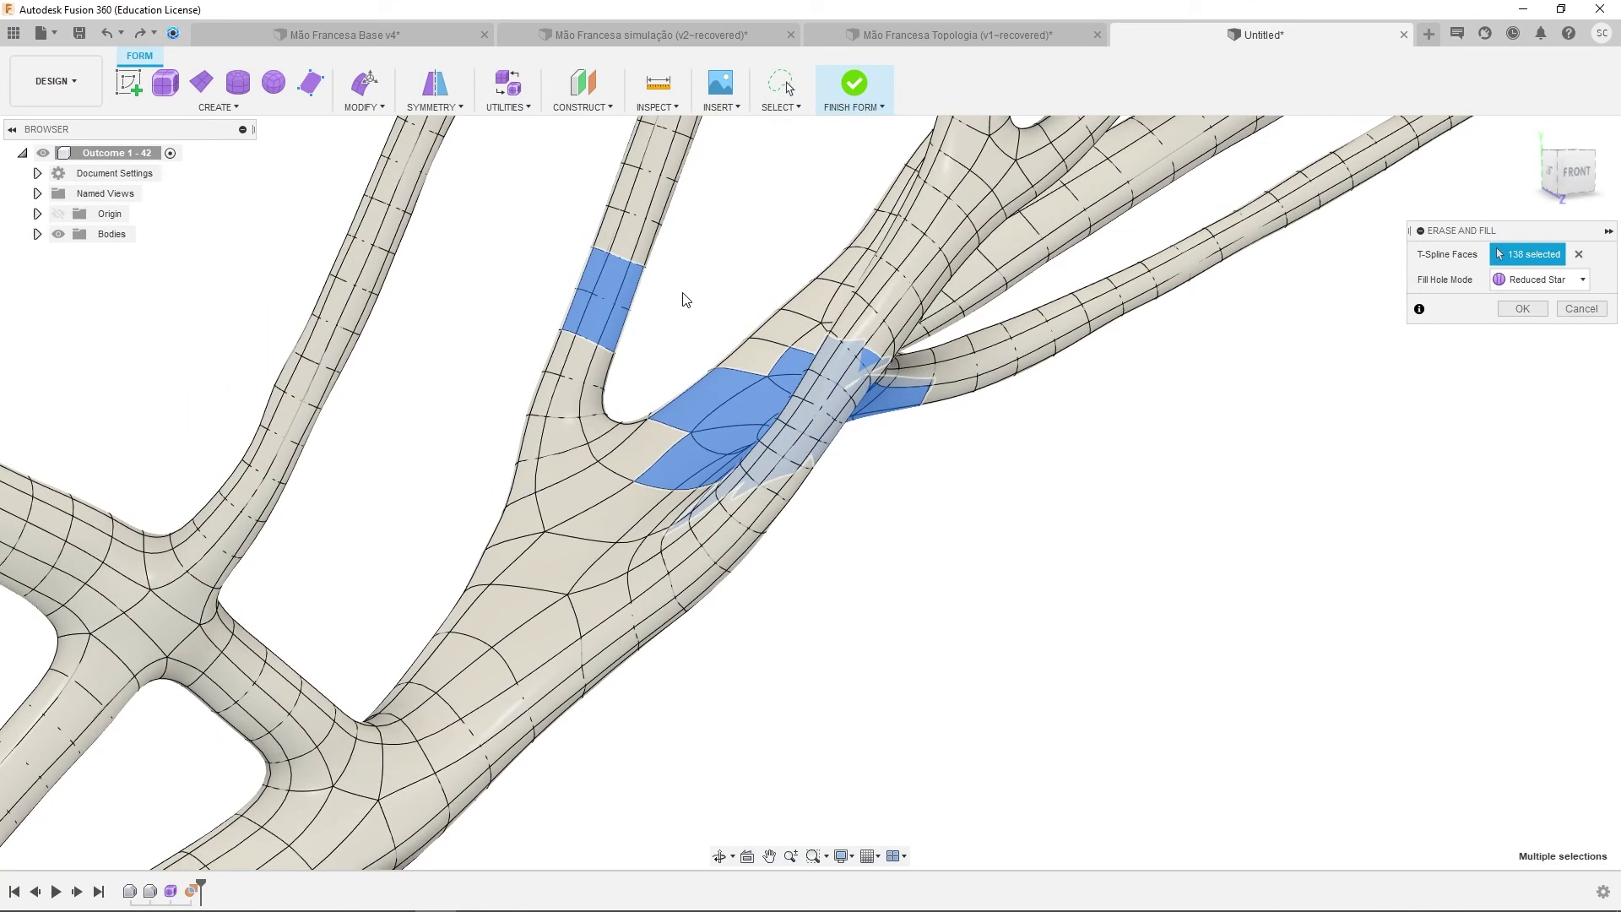
pyautogui.moveTo(665, 203)
pyautogui.keyDown('ctrl'); pyautogui.mouseDown()
pyautogui.moveTo(517, 351)
pyautogui.moveTo(694, 299)
pyautogui.mouseUp(); pyautogui.keyUp('ctrl')
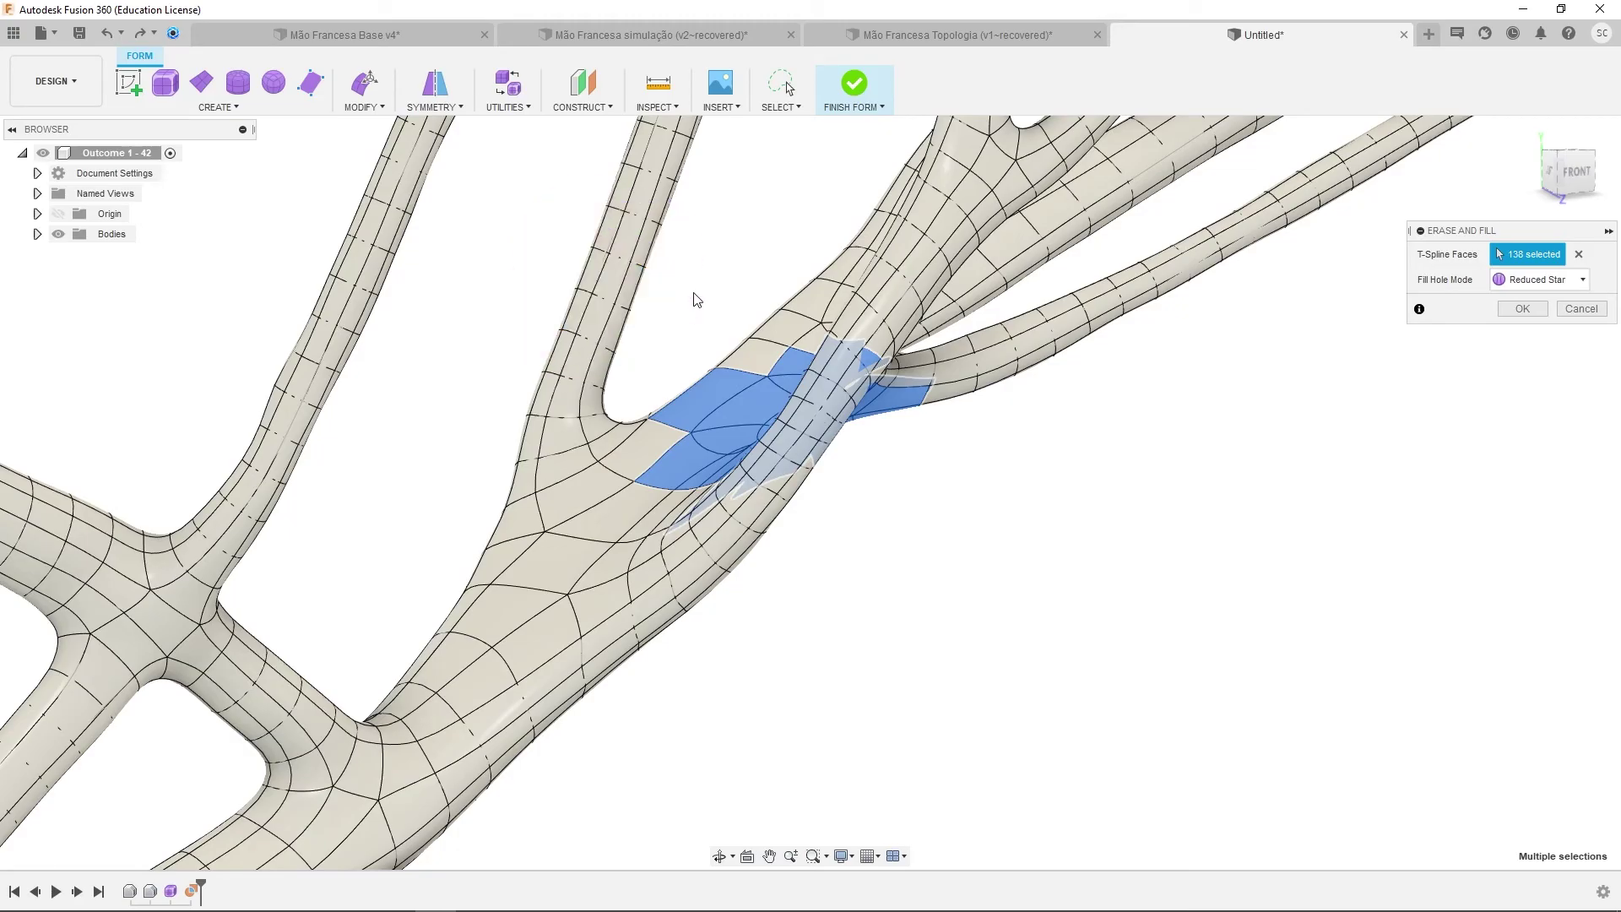
pyautogui.moveTo(662, 347)
pyautogui.keyDown('shift'); pyautogui.mouseDown(button='middle')
pyautogui.moveTo(608, 293)
pyautogui.moveTo(742, 275)
pyautogui.moveTo(803, 398)
pyautogui.moveTo(545, 442)
pyautogui.moveTo(632, 292)
pyautogui.moveTo(676, 287)
pyautogui.mouseUp(button='middle'); pyautogui.keyUp('shift')
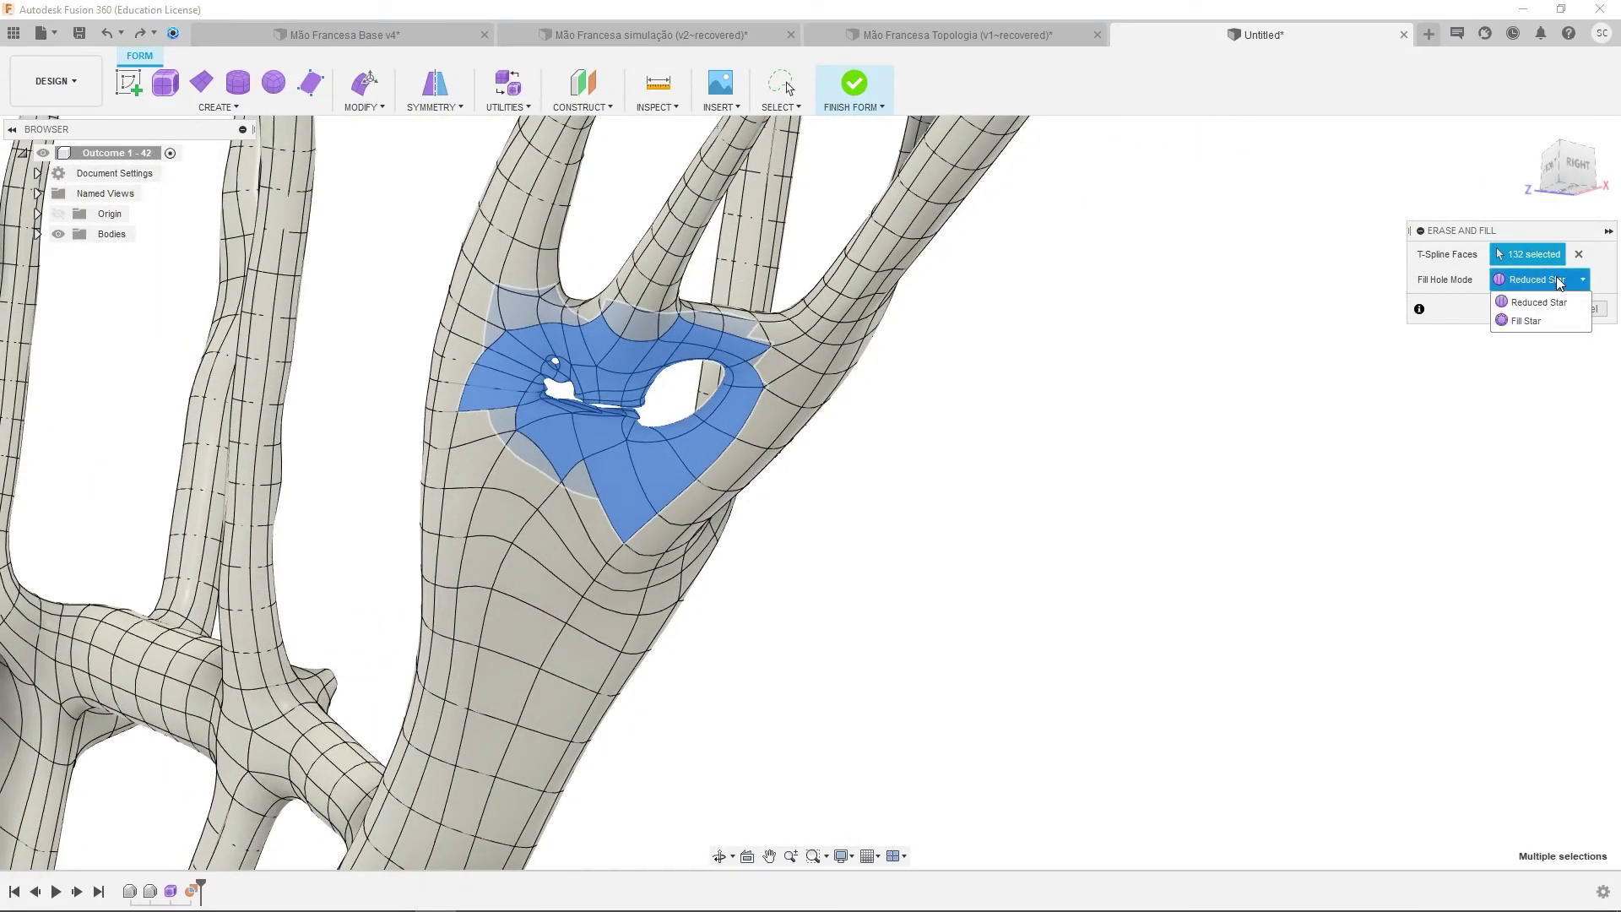
# - Check the fill hole mode options and apply Erase and Fill to the selected junction faces
pyautogui.click(1557, 278)
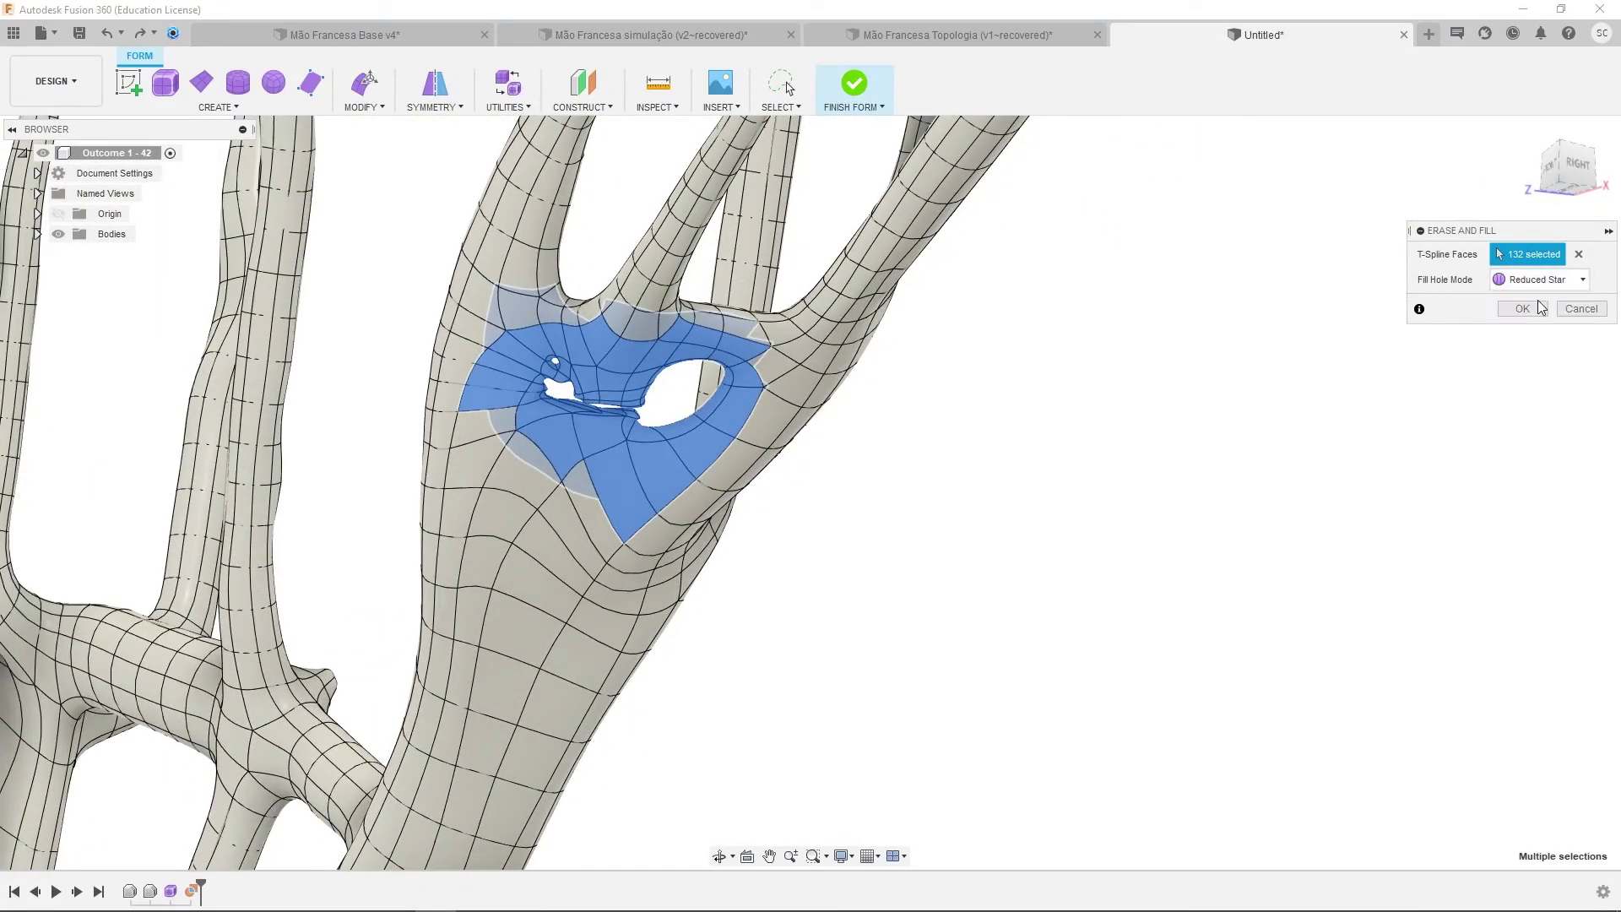
pyautogui.click(1528, 275)
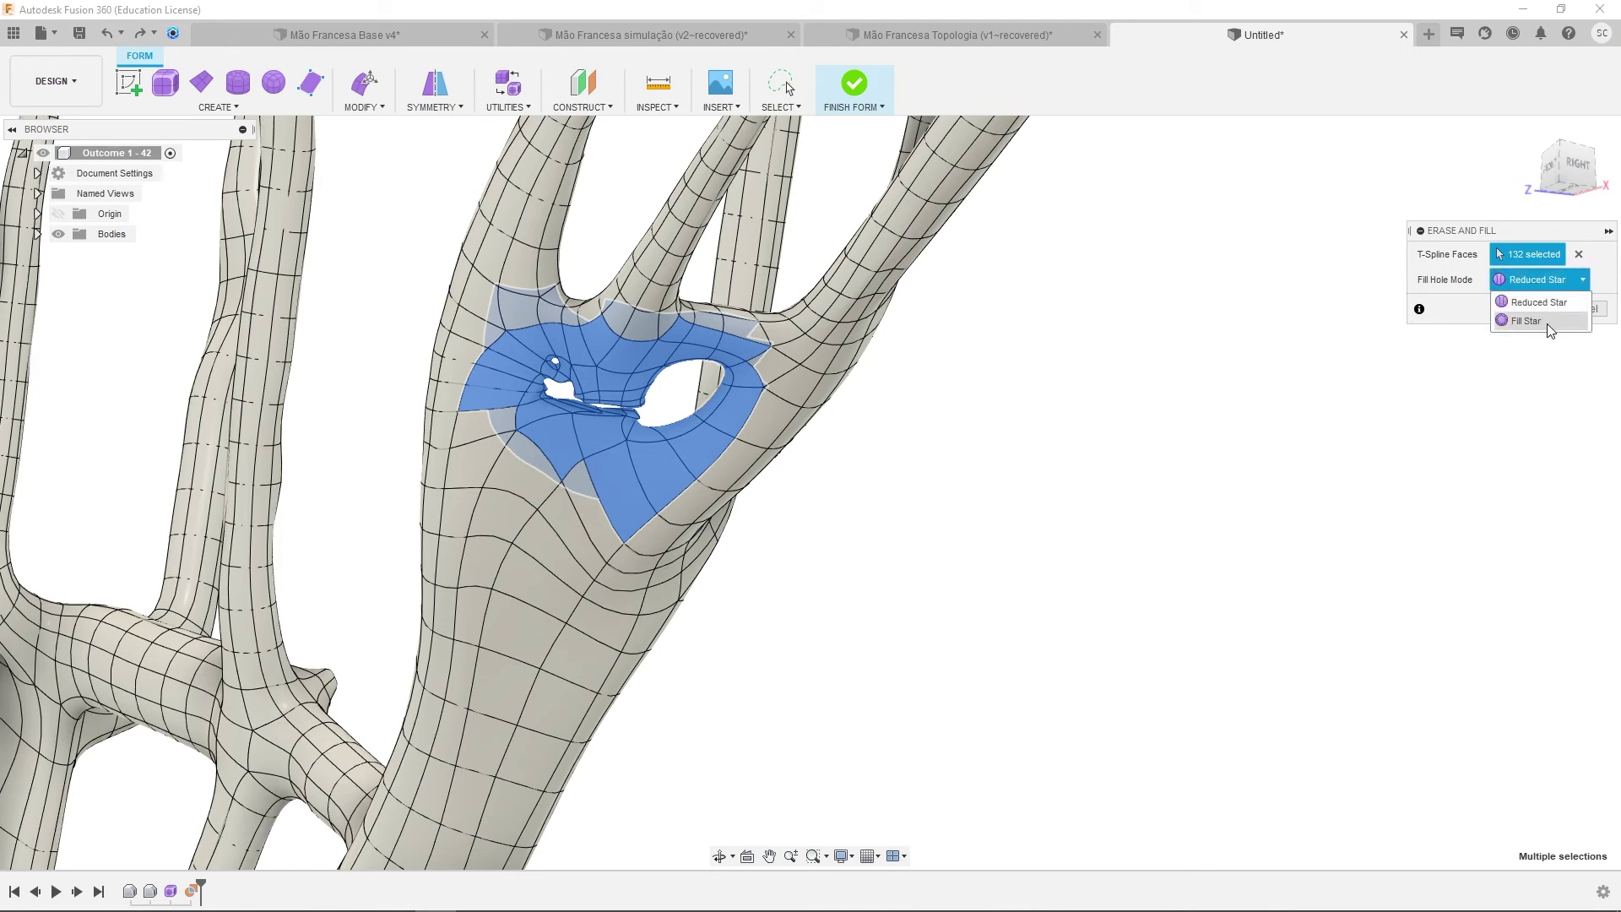
pyautogui.click(1451, 277)
pyautogui.click(1521, 309)
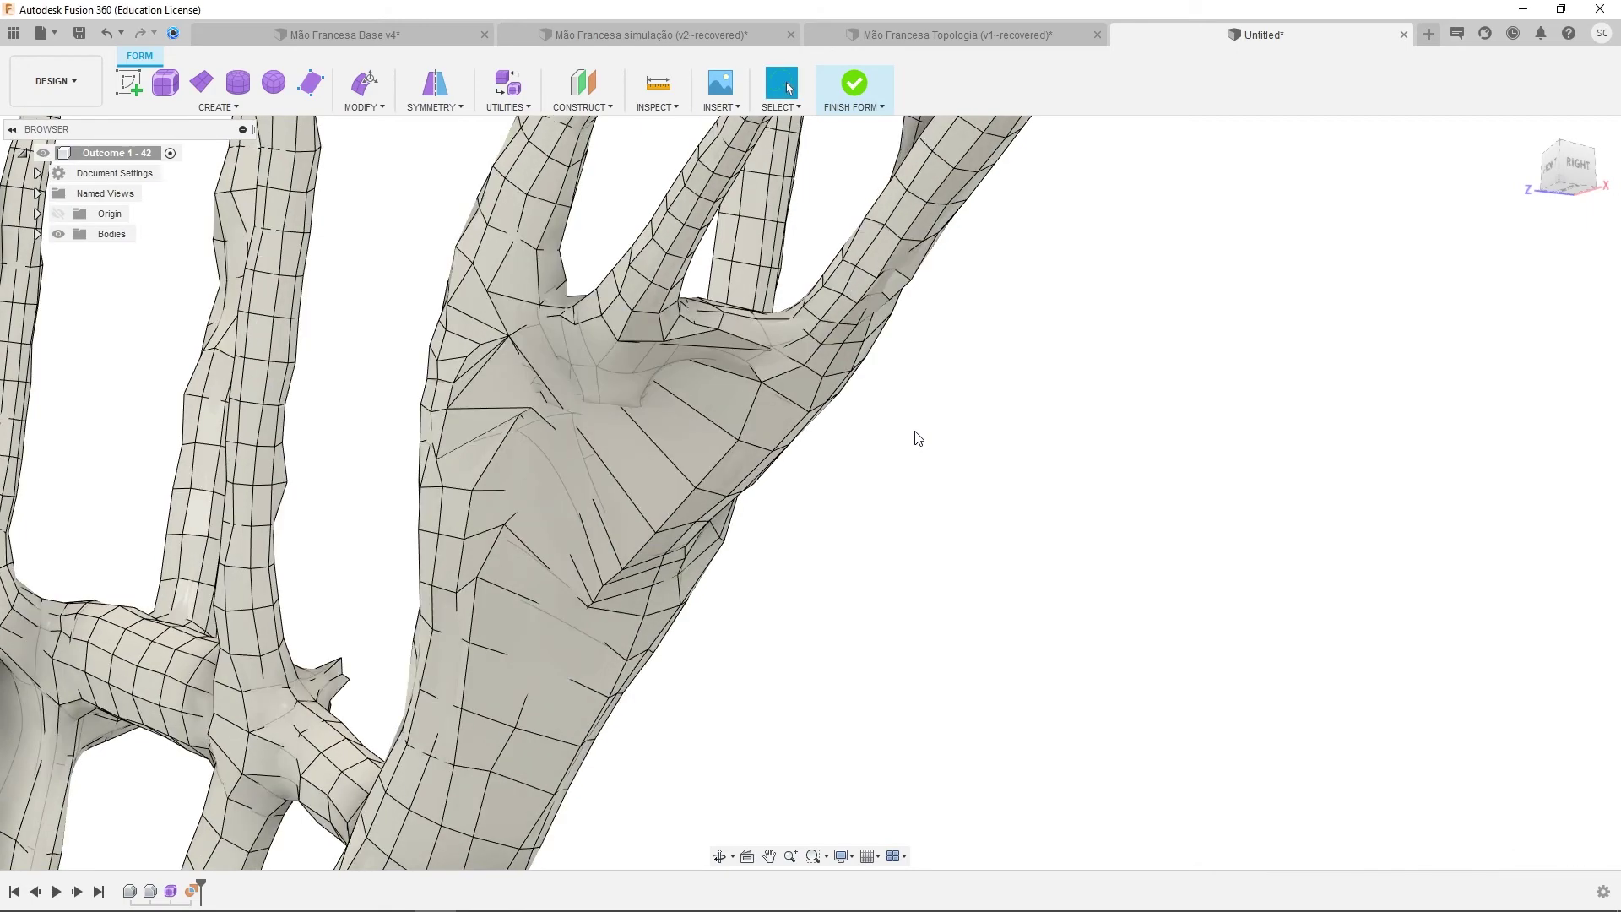
pyautogui.keyDown('shift'); pyautogui.moveTo(838, 530); pyautogui.dragTo(1103, 565, button='middle'); pyautogui.keyUp('shift')
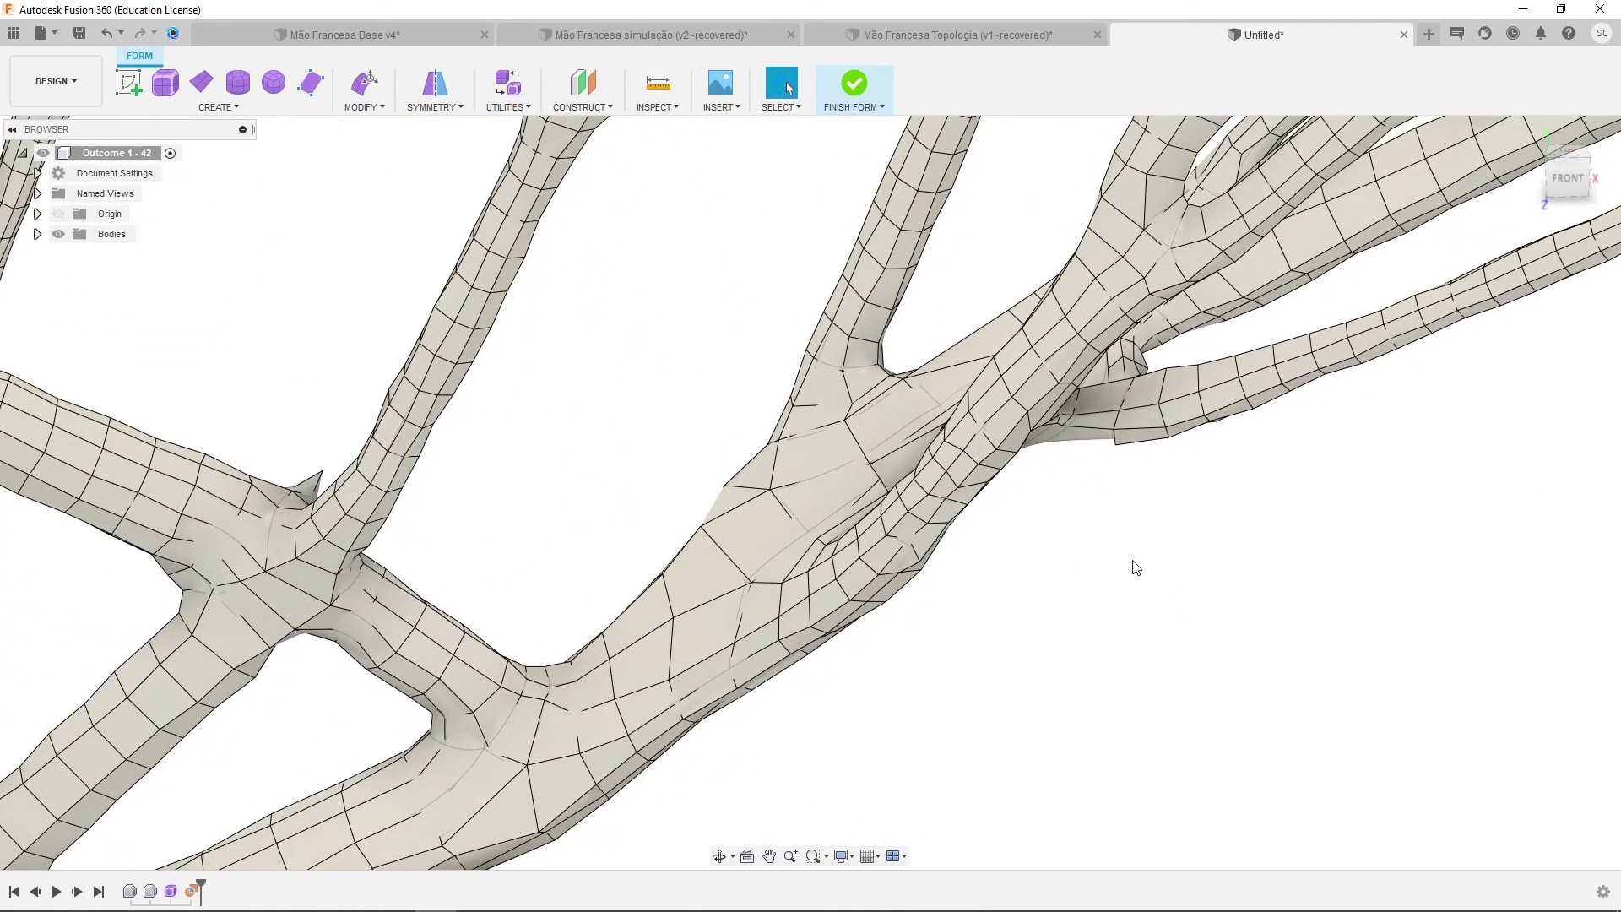
# - Run Repair Body on the bracket's T-Spline body with all error and geometry labels enabled and a 0.001 cm weld tolerance
pyautogui.keyDown('shift'); pyautogui.moveTo(999, 477); pyautogui.dragTo(995, 443, button='middle'); pyautogui.keyUp('shift')
pyautogui.click(996, 448)
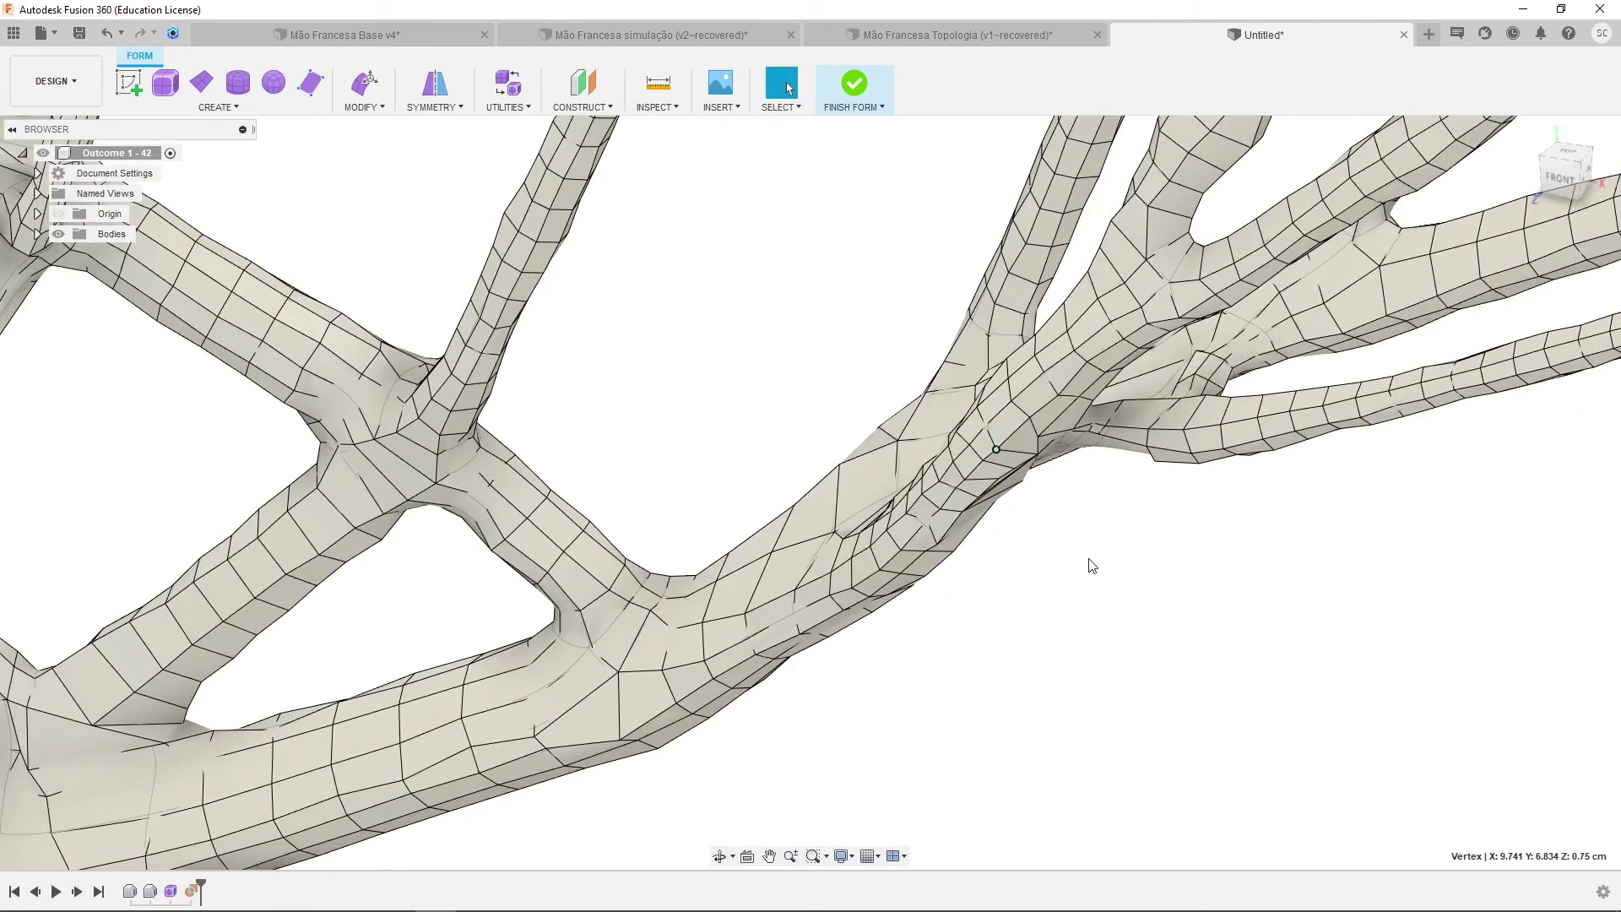
pyautogui.keyDown('shift'); pyautogui.moveTo(1093, 566); pyautogui.dragTo(1013, 525, button='middle'); pyautogui.keyUp('shift')
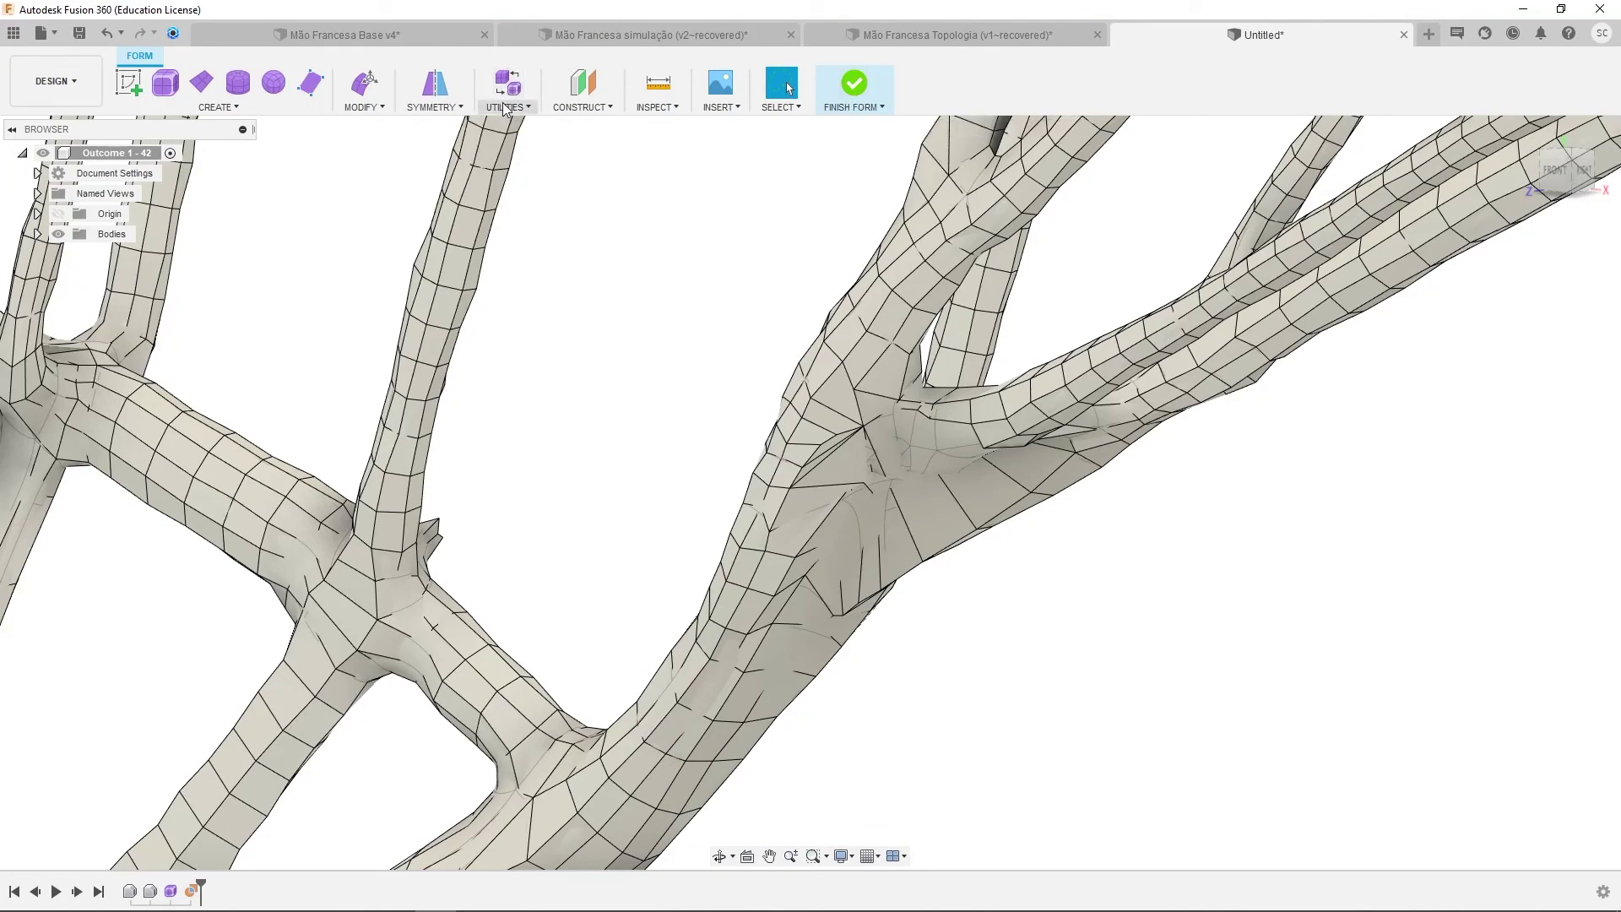
pyautogui.click(504, 106)
pyautogui.click(525, 149)
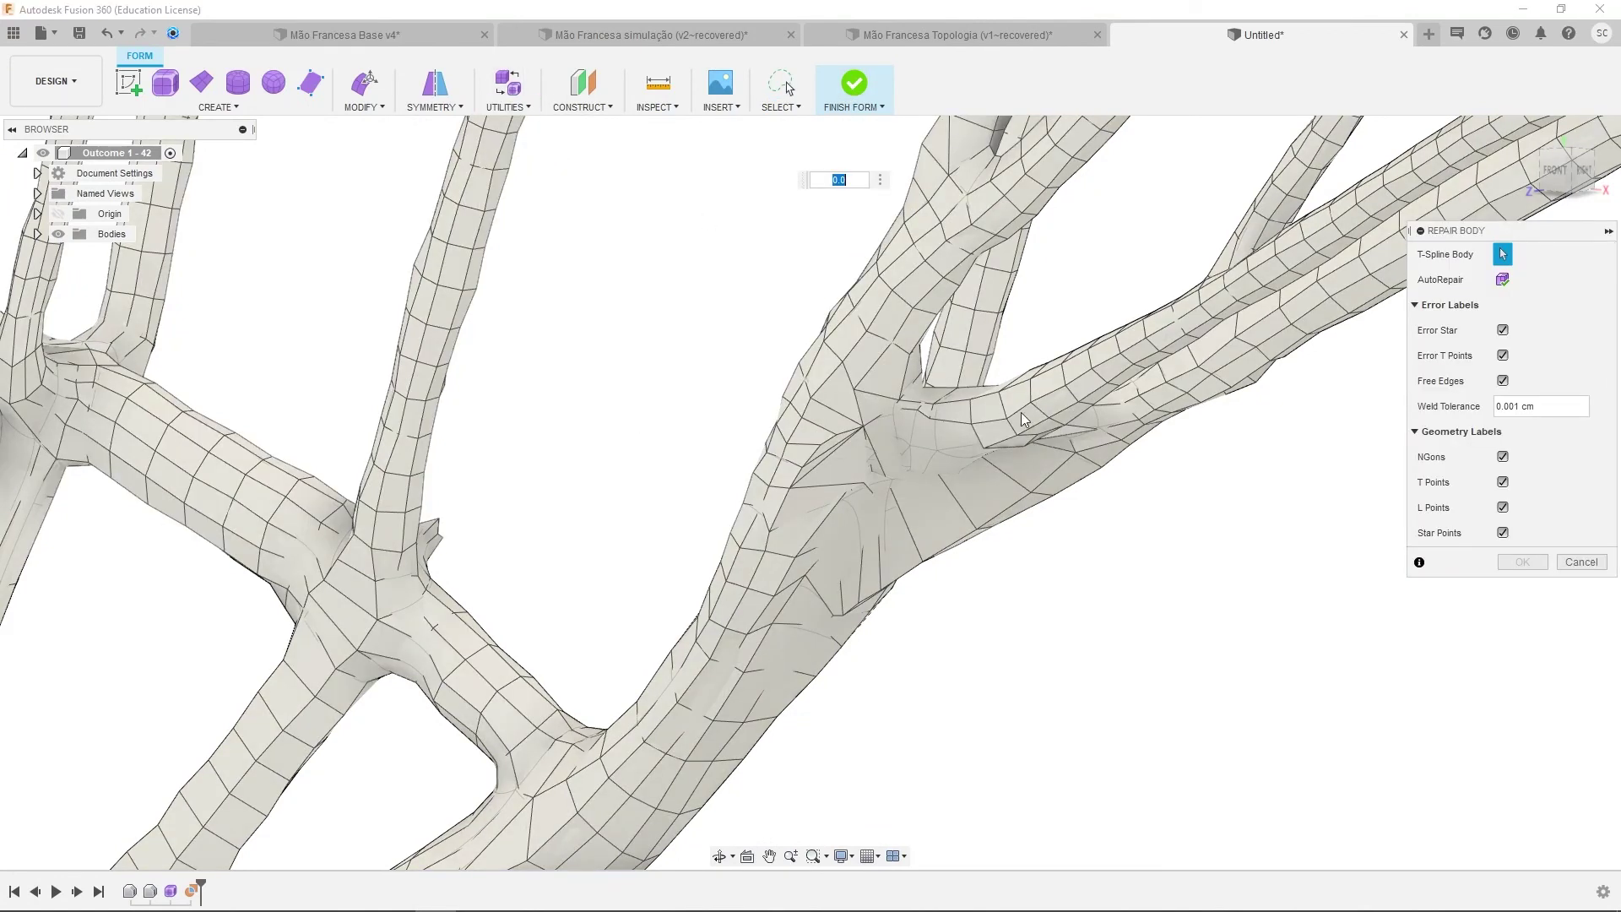
pyautogui.click(990, 402)
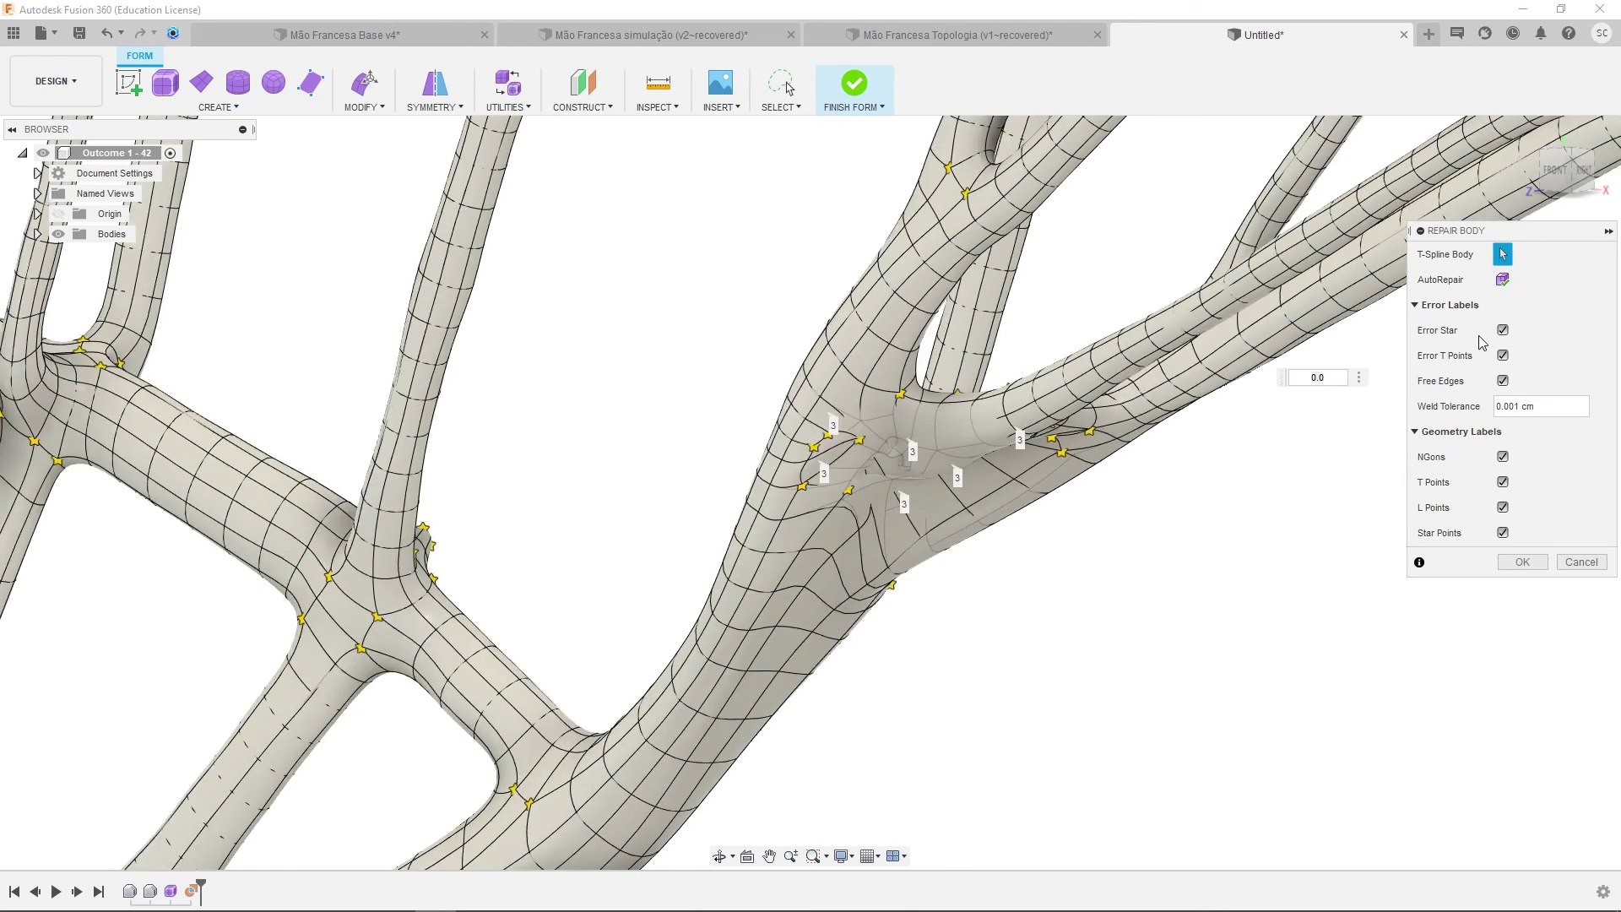
pyautogui.click(1522, 562)
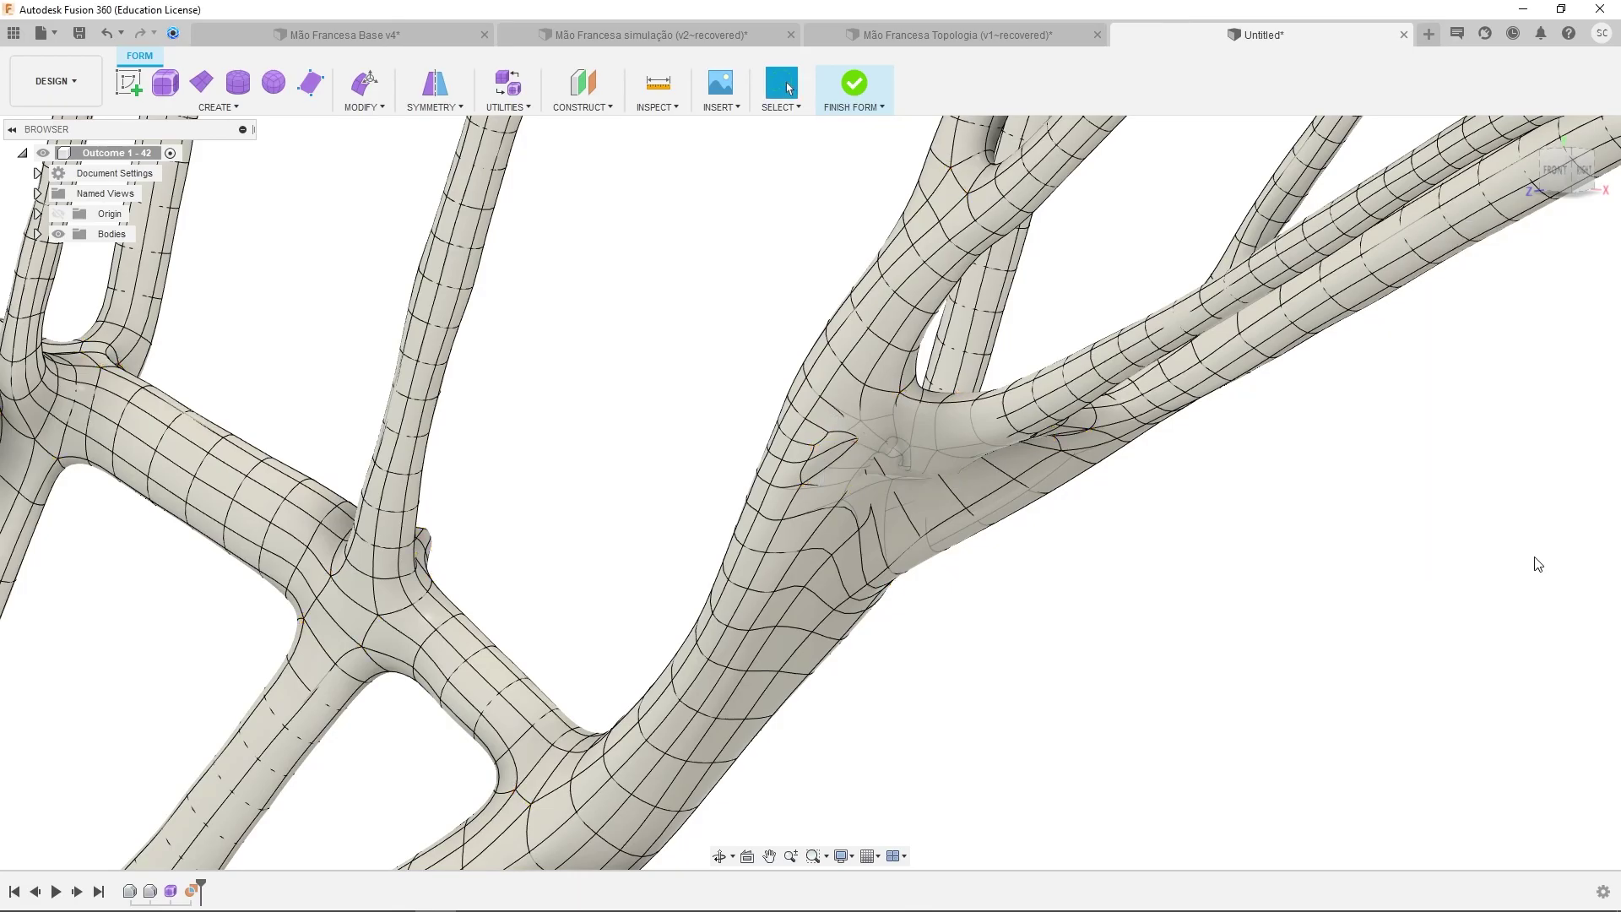
# - Check the filled faces at the branch junction and return the T-Spline body to box display
pyautogui.keyDown('shift'); pyautogui.moveTo(1108, 536); pyautogui.dragTo(1071, 526, button='middle'); pyautogui.keyUp('shift')
pyautogui.scroll(-3, 1055, 574)
pyautogui.click(924, 477)
pyautogui.keyDown('shift'); pyautogui.moveTo(904, 438); pyautogui.dragTo(919, 459, button='middle'); pyautogui.keyUp('shift')
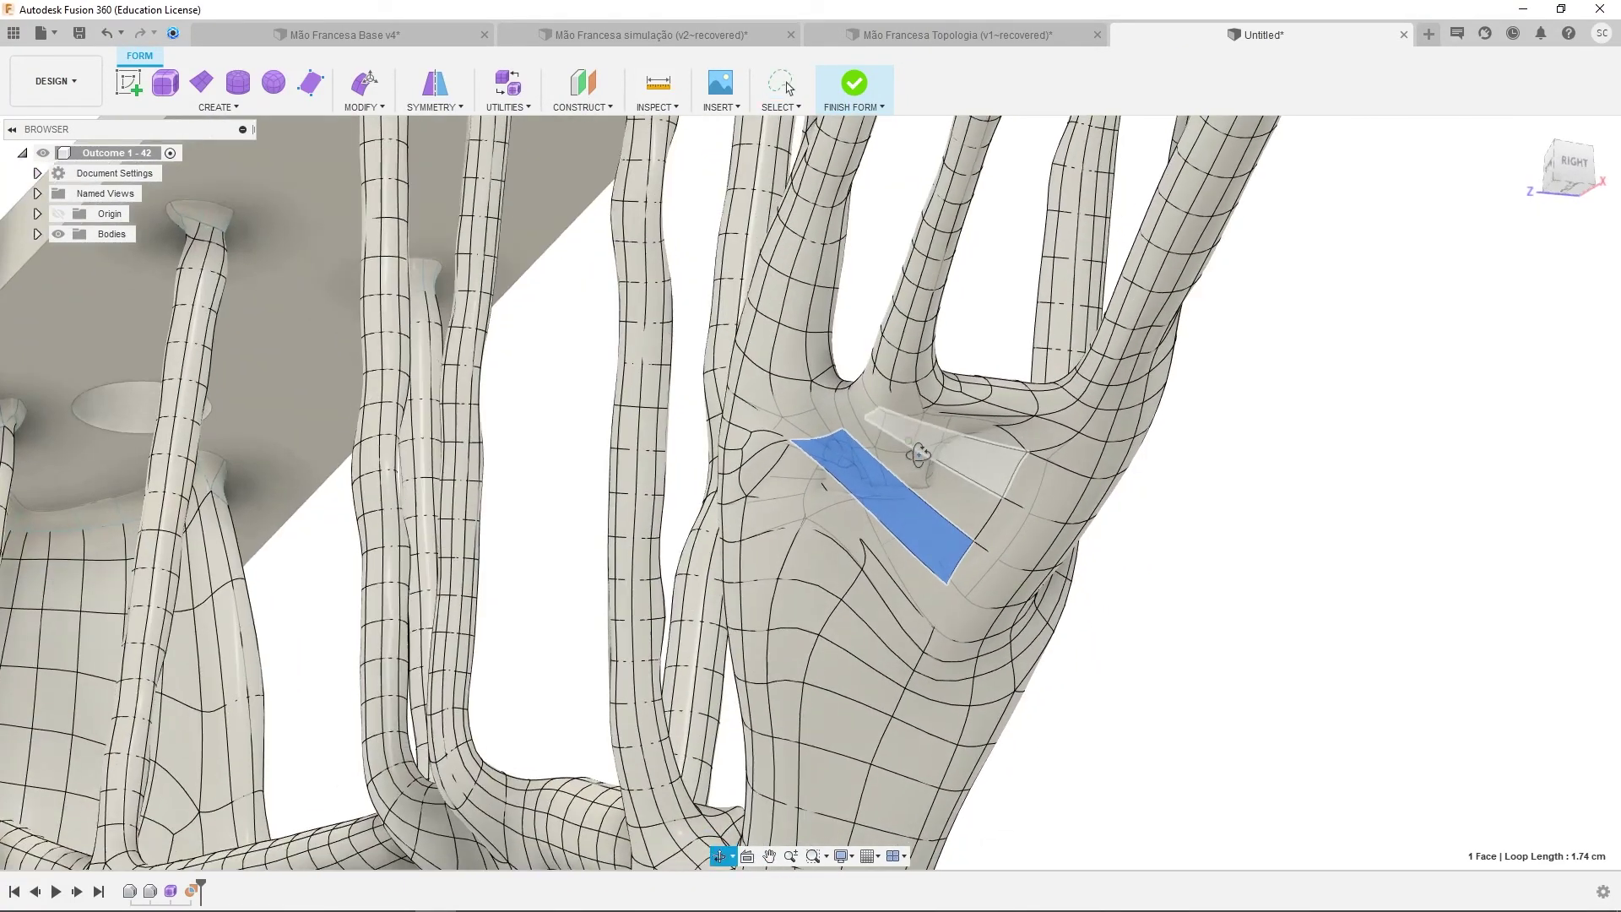
pyautogui.hotkey('alt', '1')
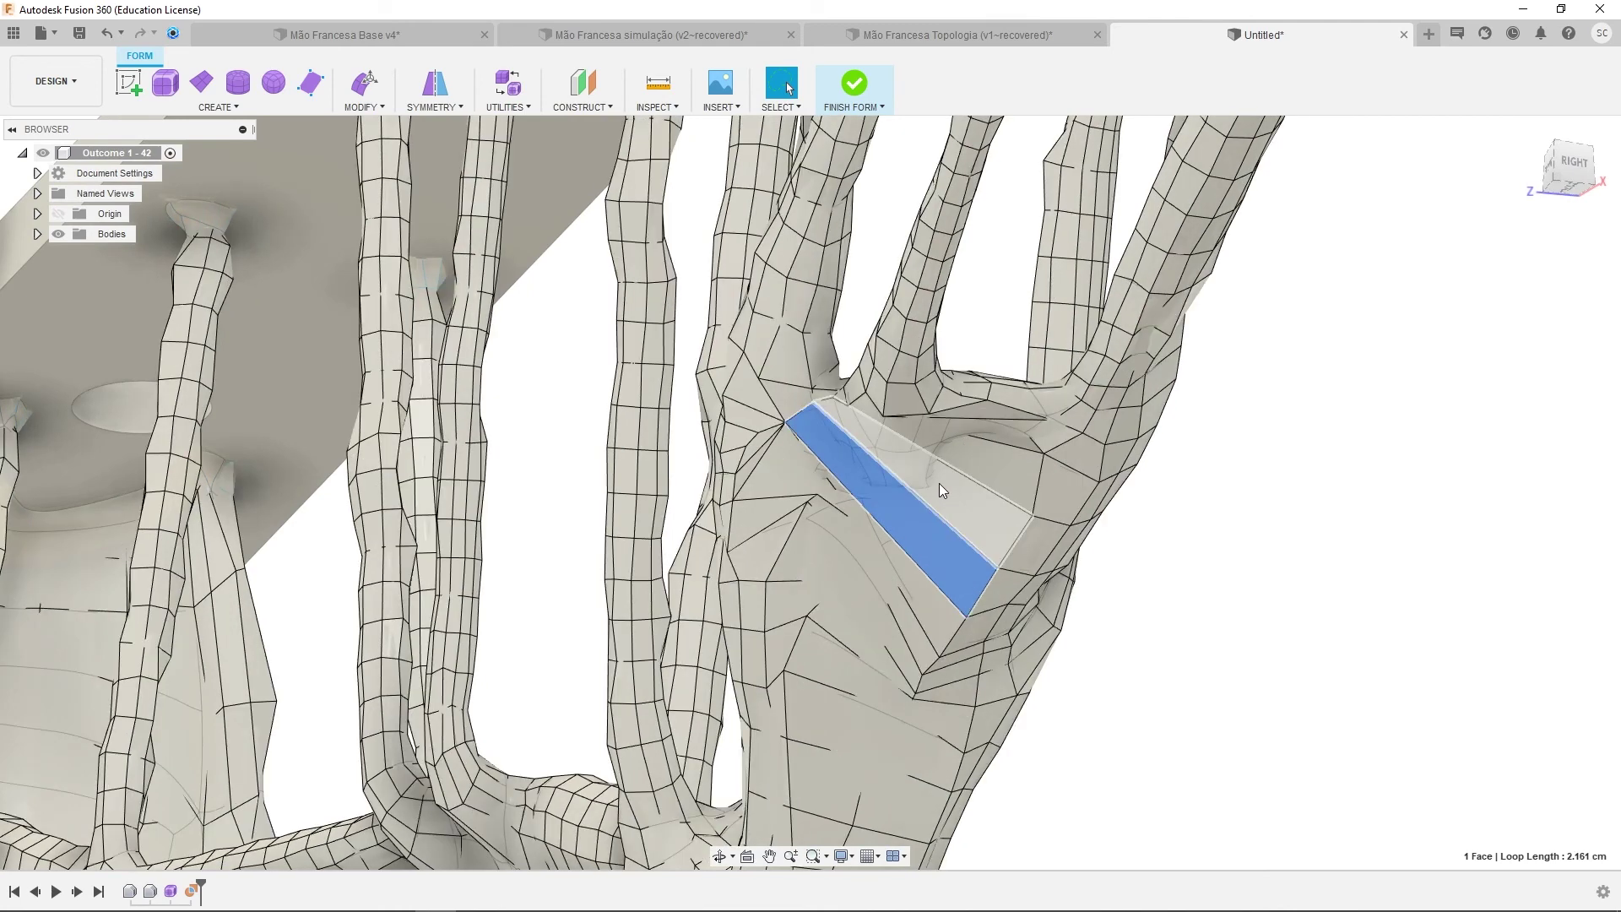
pyautogui.press('Escape')
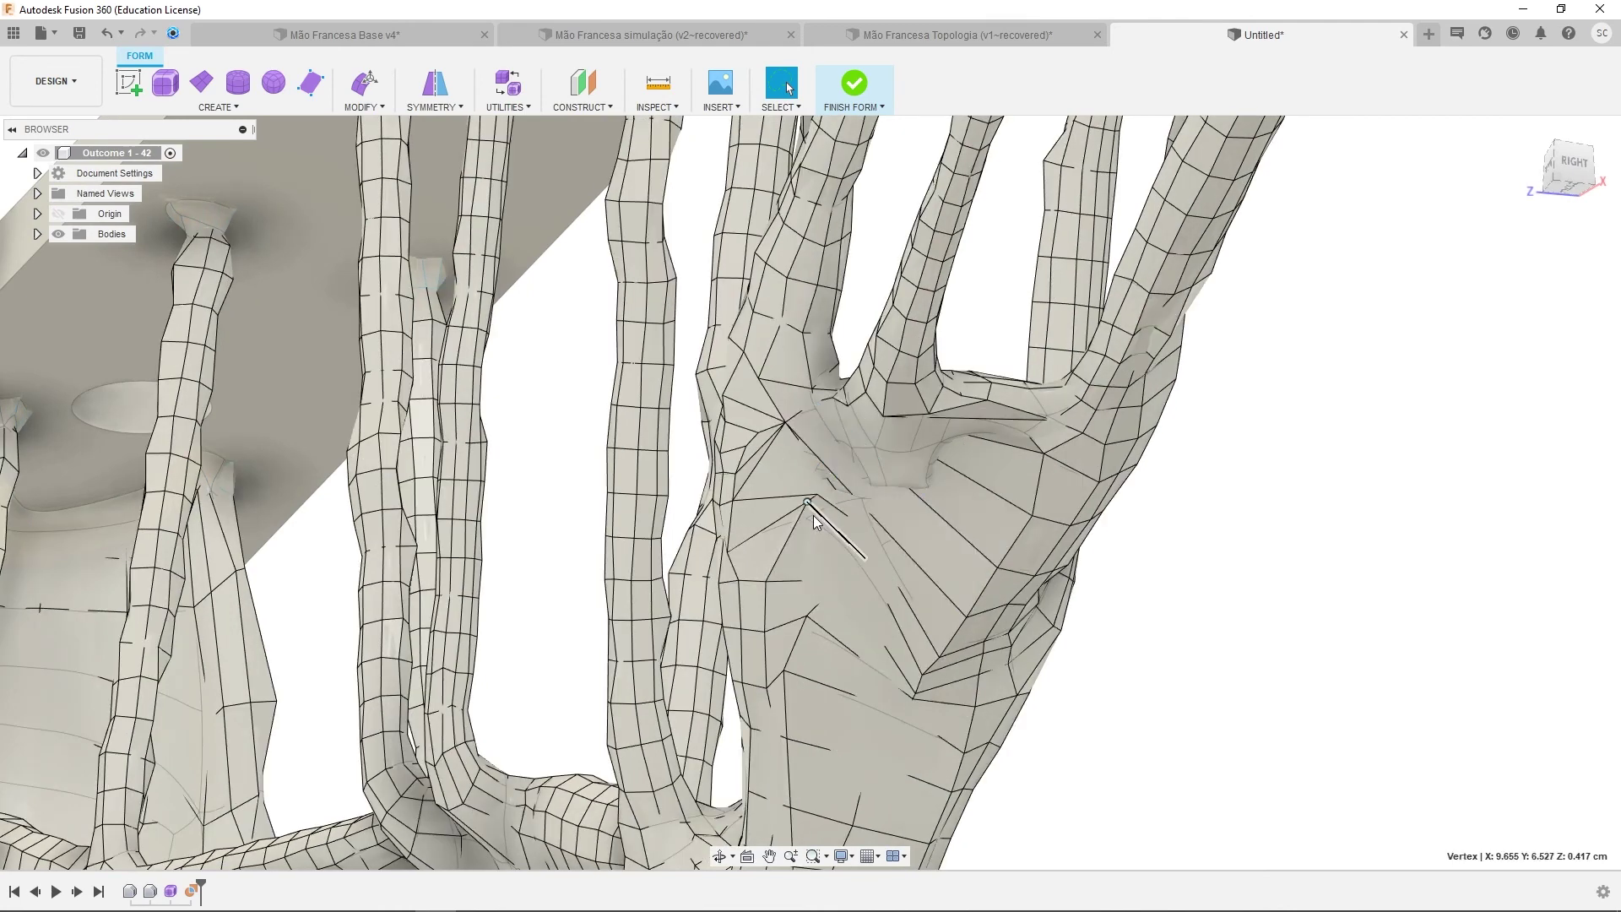
# - Try to raise a vertex of the filled branch junction by about 0.10 cm with Edit Form
pyautogui.keyDown('shift'); pyautogui.moveTo(813, 515); pyautogui.dragTo(828, 527, button='middle'); pyautogui.keyUp('shift')
pyautogui.click(820, 508)
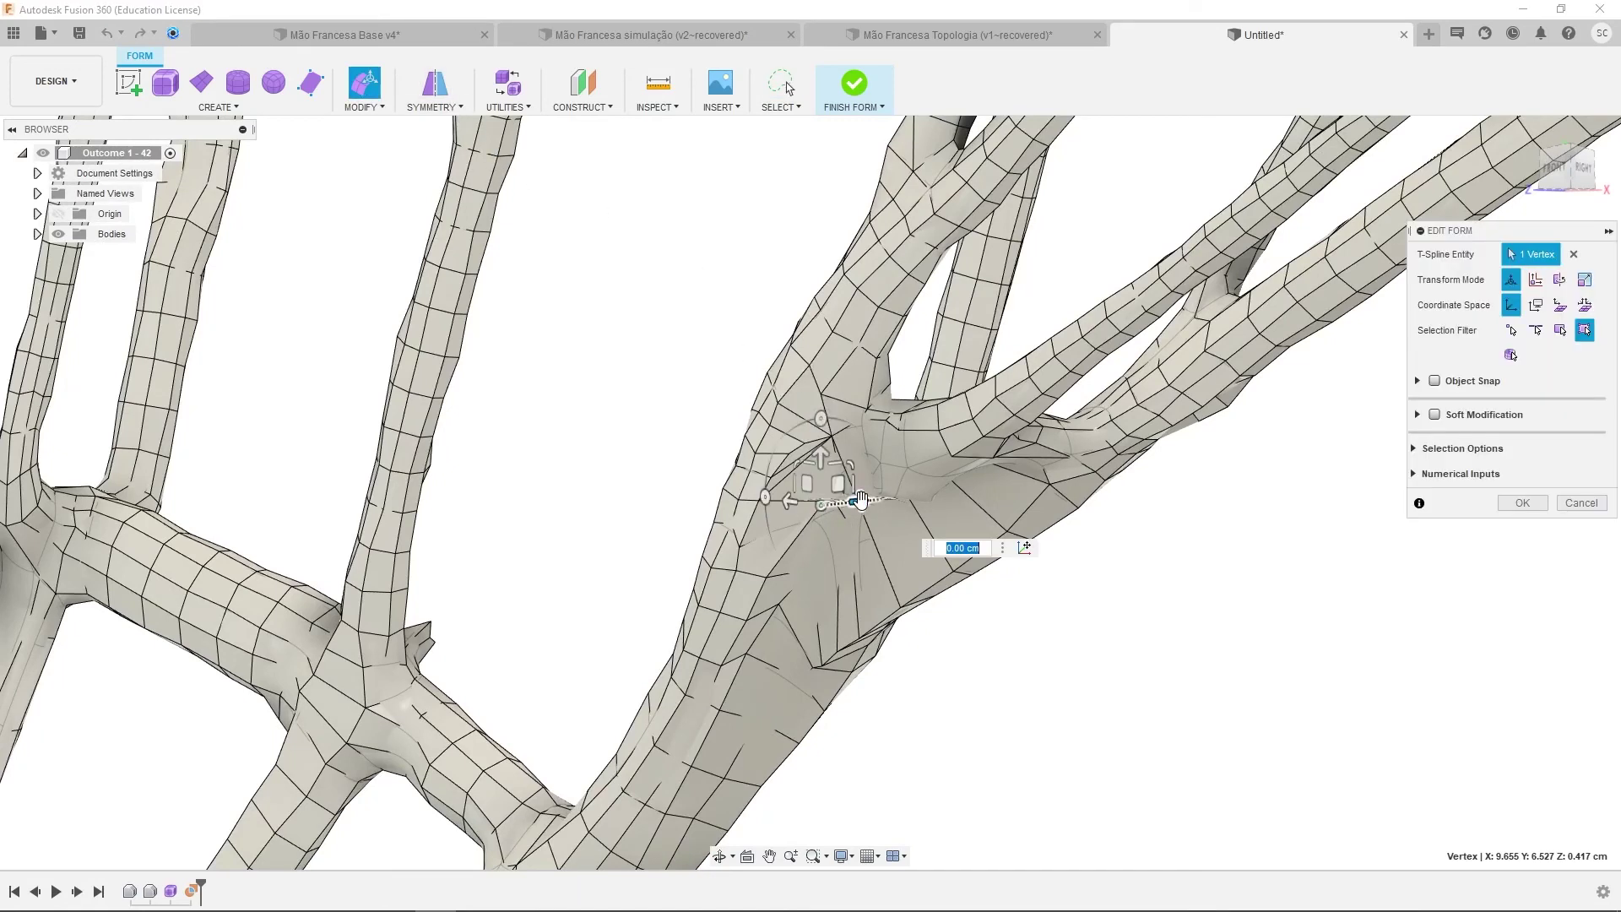
pyautogui.click(1074, 621)
pyautogui.click(844, 493)
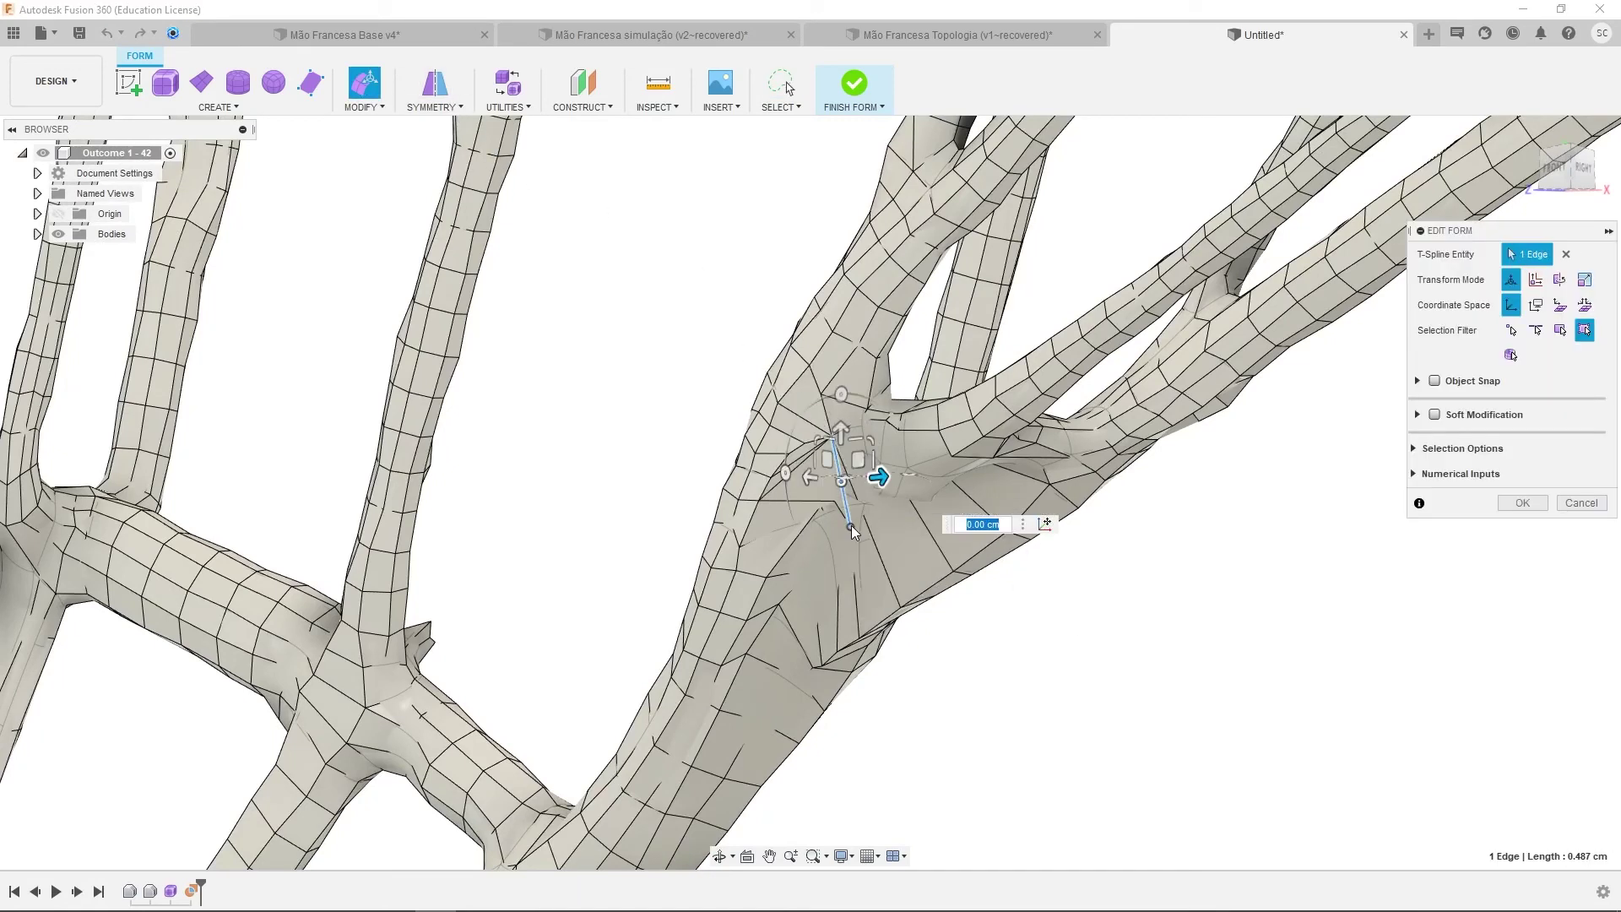
pyautogui.click(850, 526)
pyautogui.moveTo(851, 483); pyautogui.dragTo(851, 452)
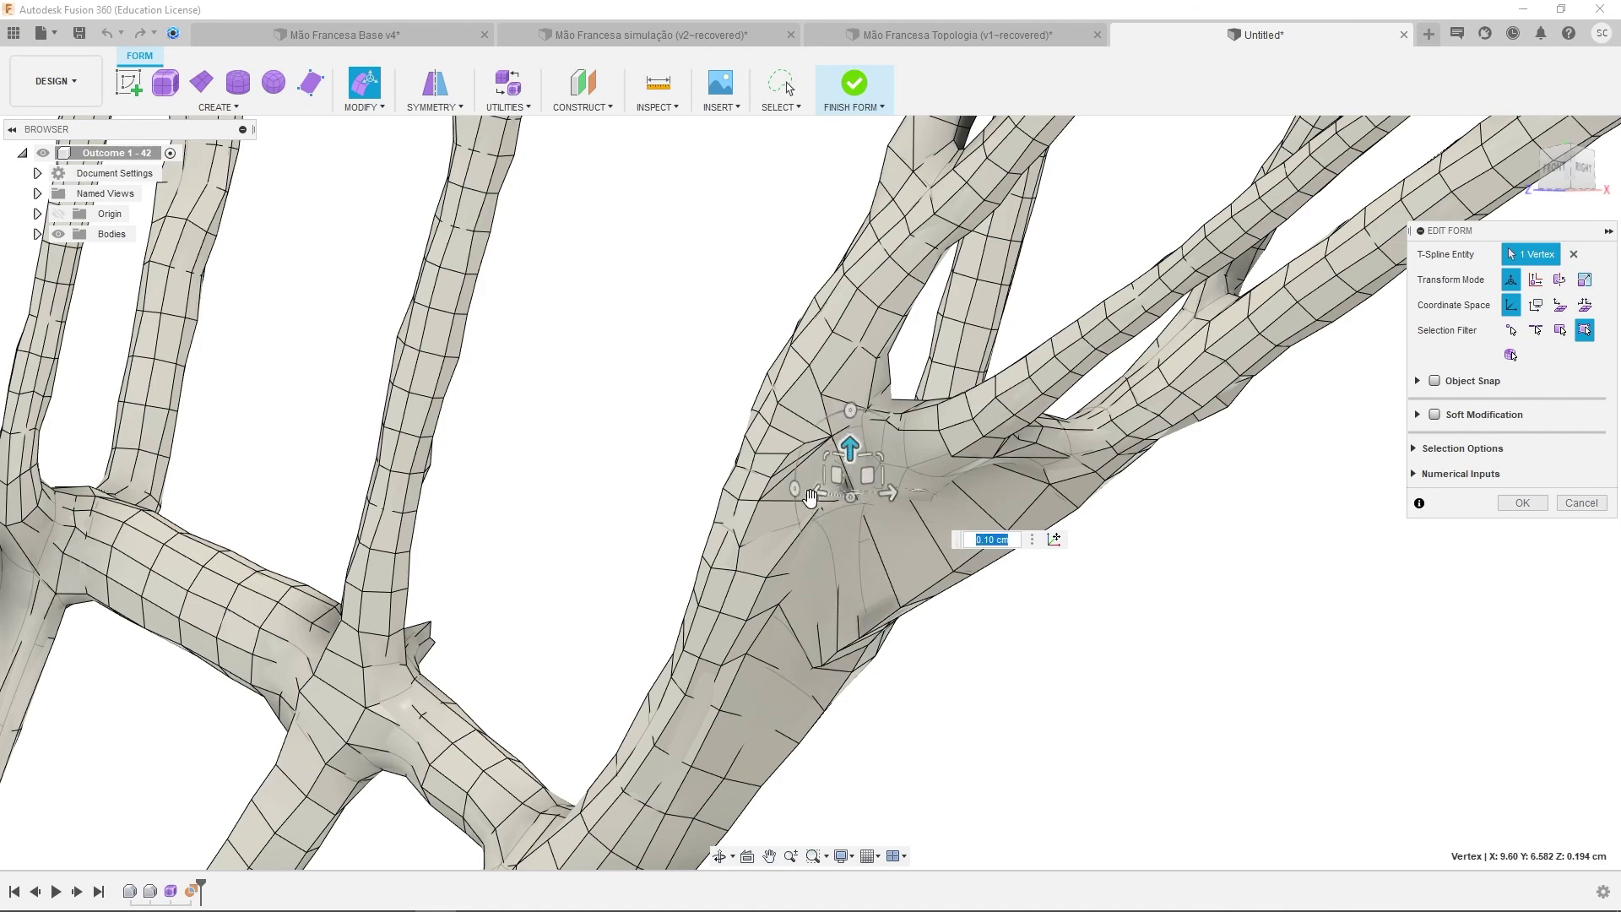
pyautogui.keyDown('shift'); pyautogui.moveTo(850, 453); pyautogui.dragTo(1013, 541, button='middle'); pyautogui.keyUp('shift')
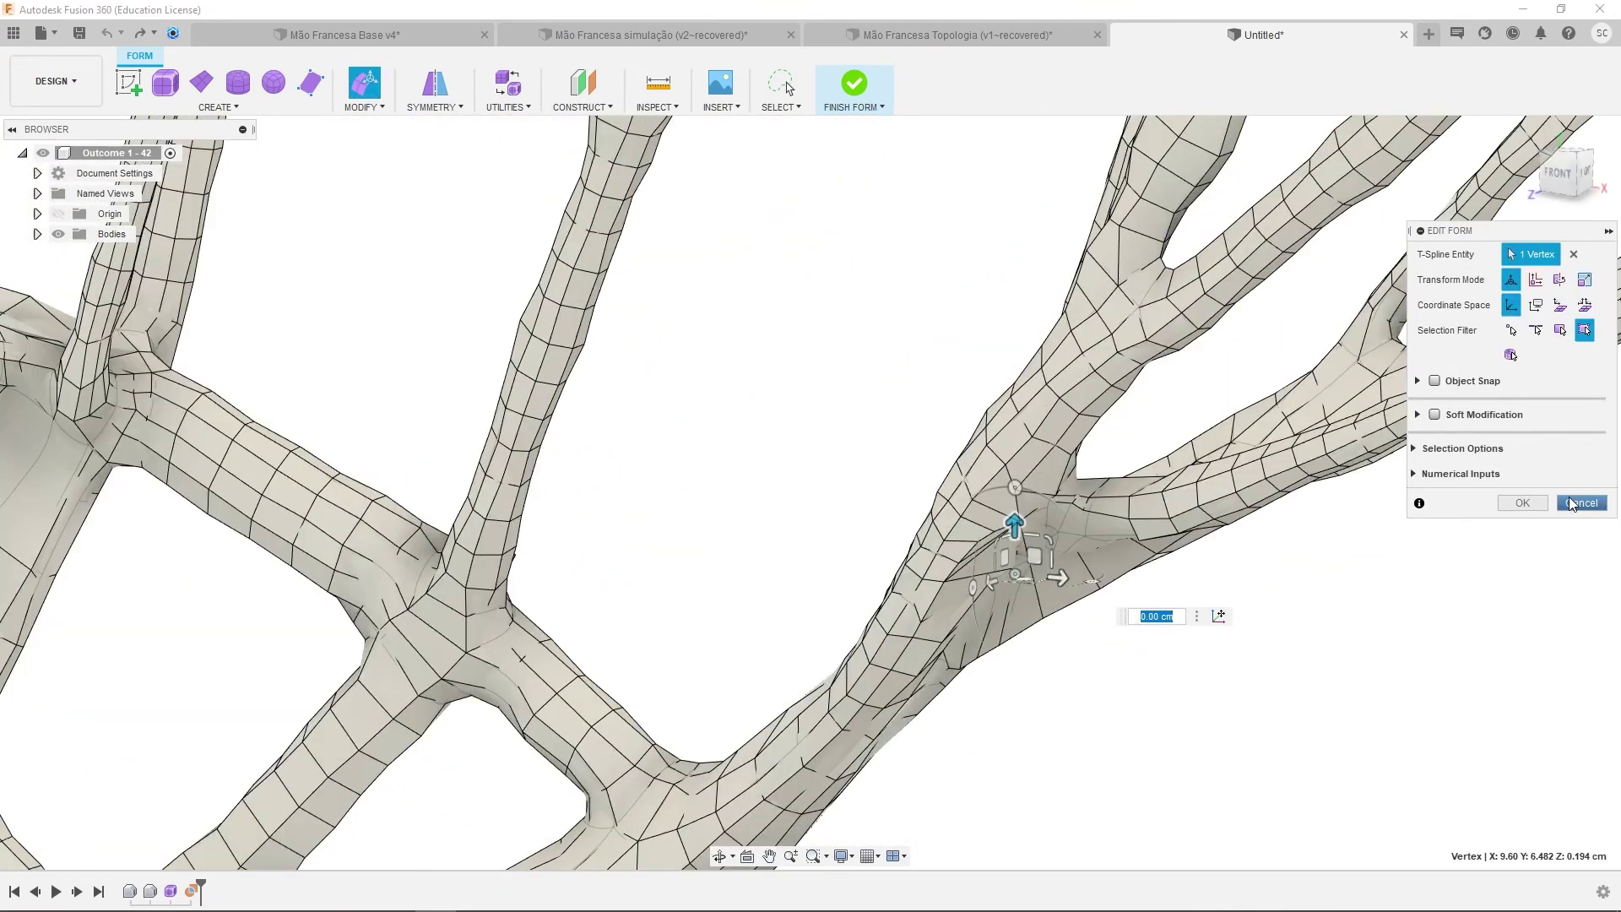
pyautogui.click(1572, 503)
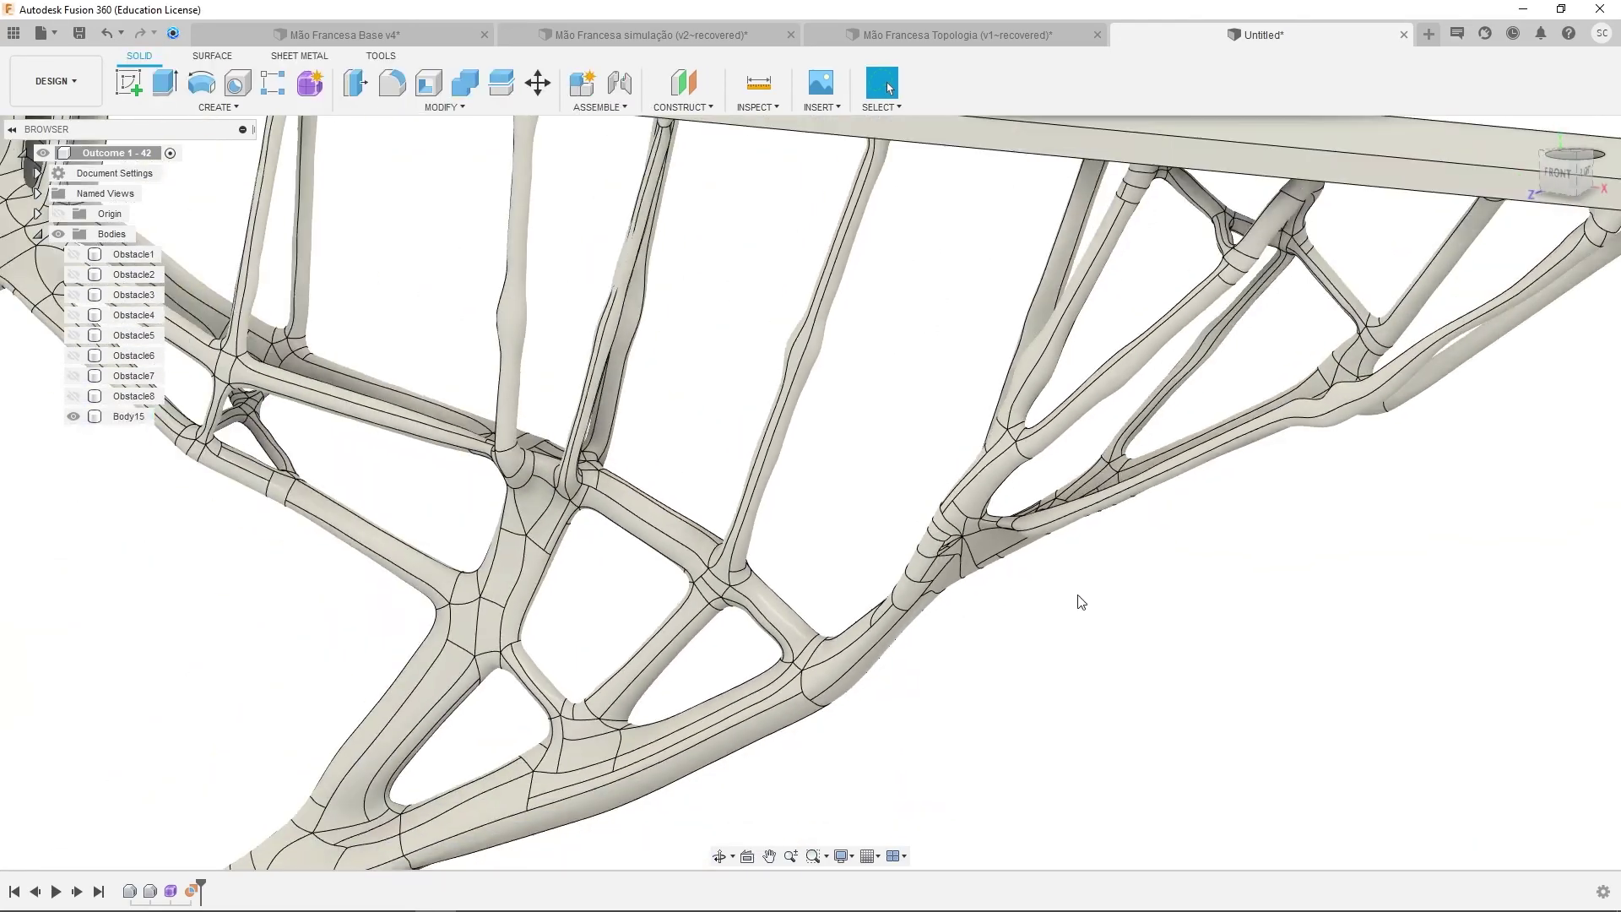
# - Examine the bracket's solid body from several sides, including the repaired junction, the lower struts and the round mounting disc
pyautogui.moveTo(1080, 601)
pyautogui.keyDown('shift'); pyautogui.mouseDown(button='middle')
pyautogui.moveTo(977, 583)
pyautogui.moveTo(1117, 634)
pyautogui.moveTo(1188, 632)
pyautogui.moveTo(1216, 586)
pyautogui.moveTo(1164, 551)
pyautogui.moveTo(1079, 589)
pyautogui.mouseUp(button='middle'); pyautogui.keyUp('shift')
pyautogui.scroll(-3, 973, 631)
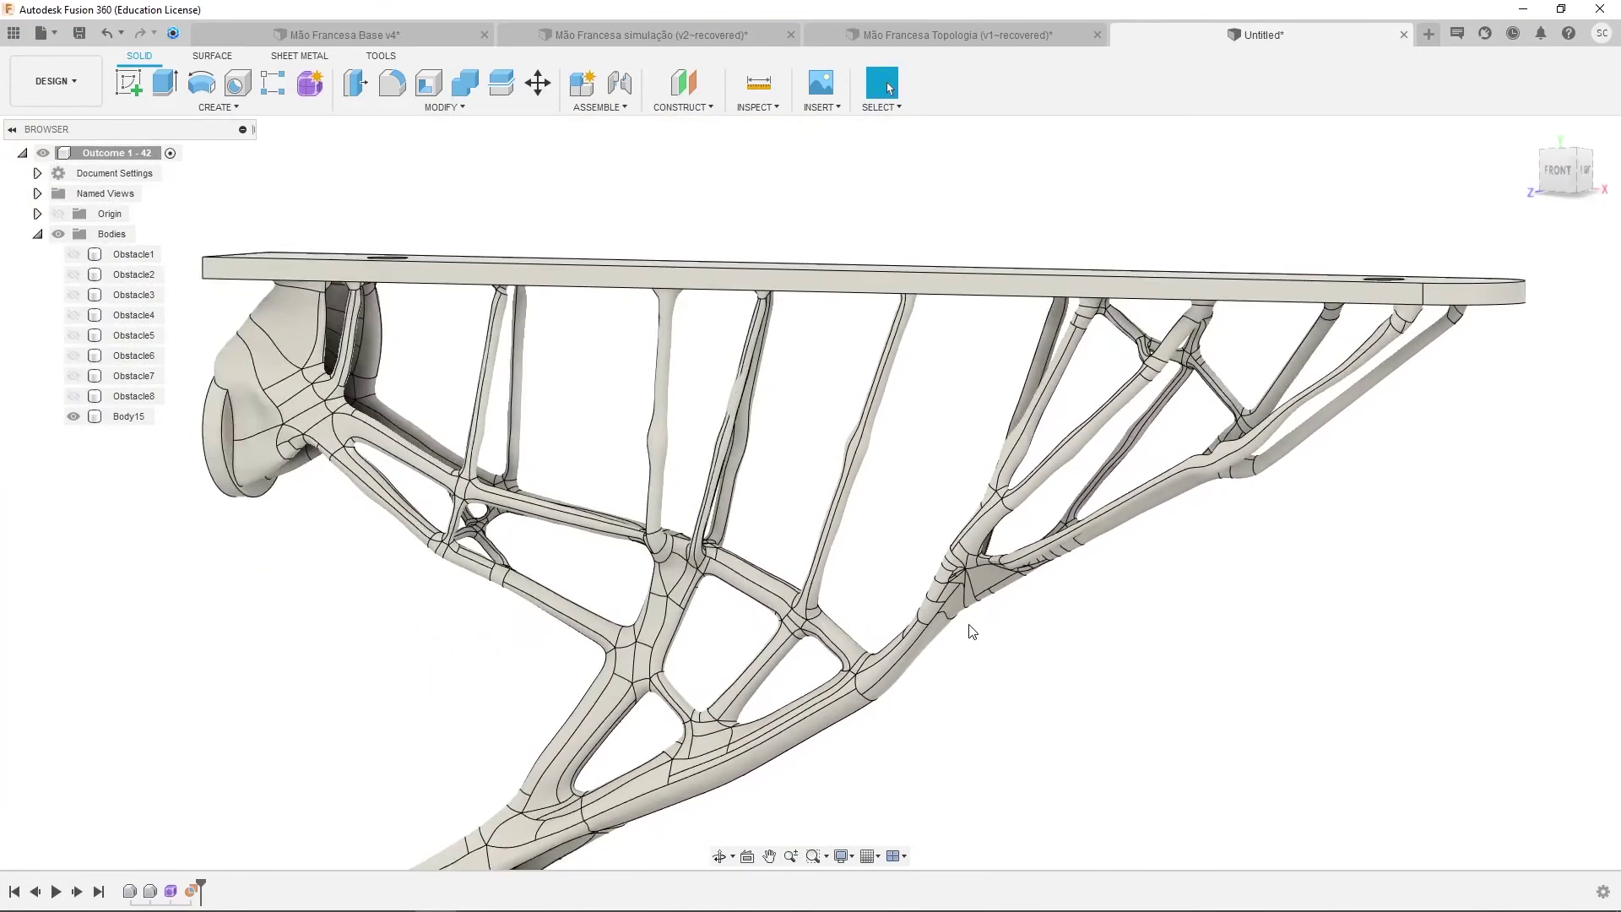
pyautogui.scroll(-2, 972, 631)
pyautogui.keyDown('shift'); pyautogui.moveTo(1143, 687); pyautogui.dragTo(984, 383, button='middle'); pyautogui.keyUp('shift')
pyautogui.keyDown('shift'); pyautogui.moveTo(857, 505); pyautogui.dragTo(692, 332, button='middle'); pyautogui.keyUp('shift')
pyautogui.keyDown('shift'); pyautogui.moveTo(532, 537); pyautogui.dragTo(315, 673, button='middle'); pyautogui.keyUp('shift')
pyautogui.scroll(6, 591, 529)
pyautogui.scroll(3, 671, 566)
pyautogui.scroll(-5, 199, 614)
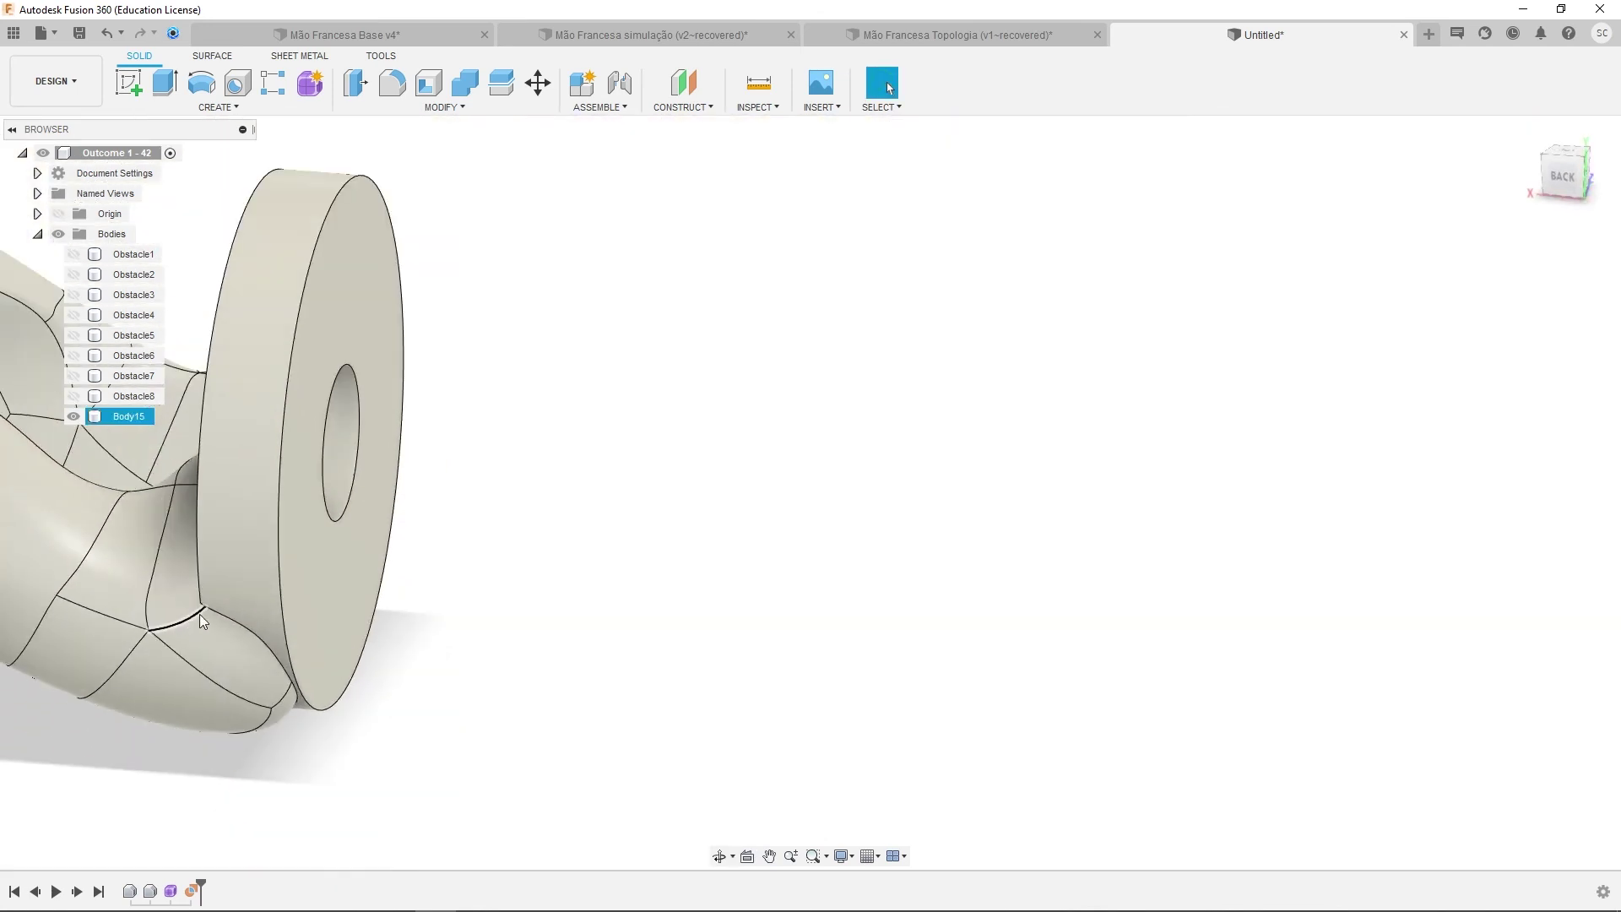
pyautogui.keyDown('shift'); pyautogui.moveTo(496, 510); pyautogui.dragTo(294, 514, button='middle'); pyautogui.keyUp('shift')
pyautogui.moveTo(512, 439); pyautogui.dragTo(489, 645, button='middle')
pyautogui.scroll(3, 721, 387)
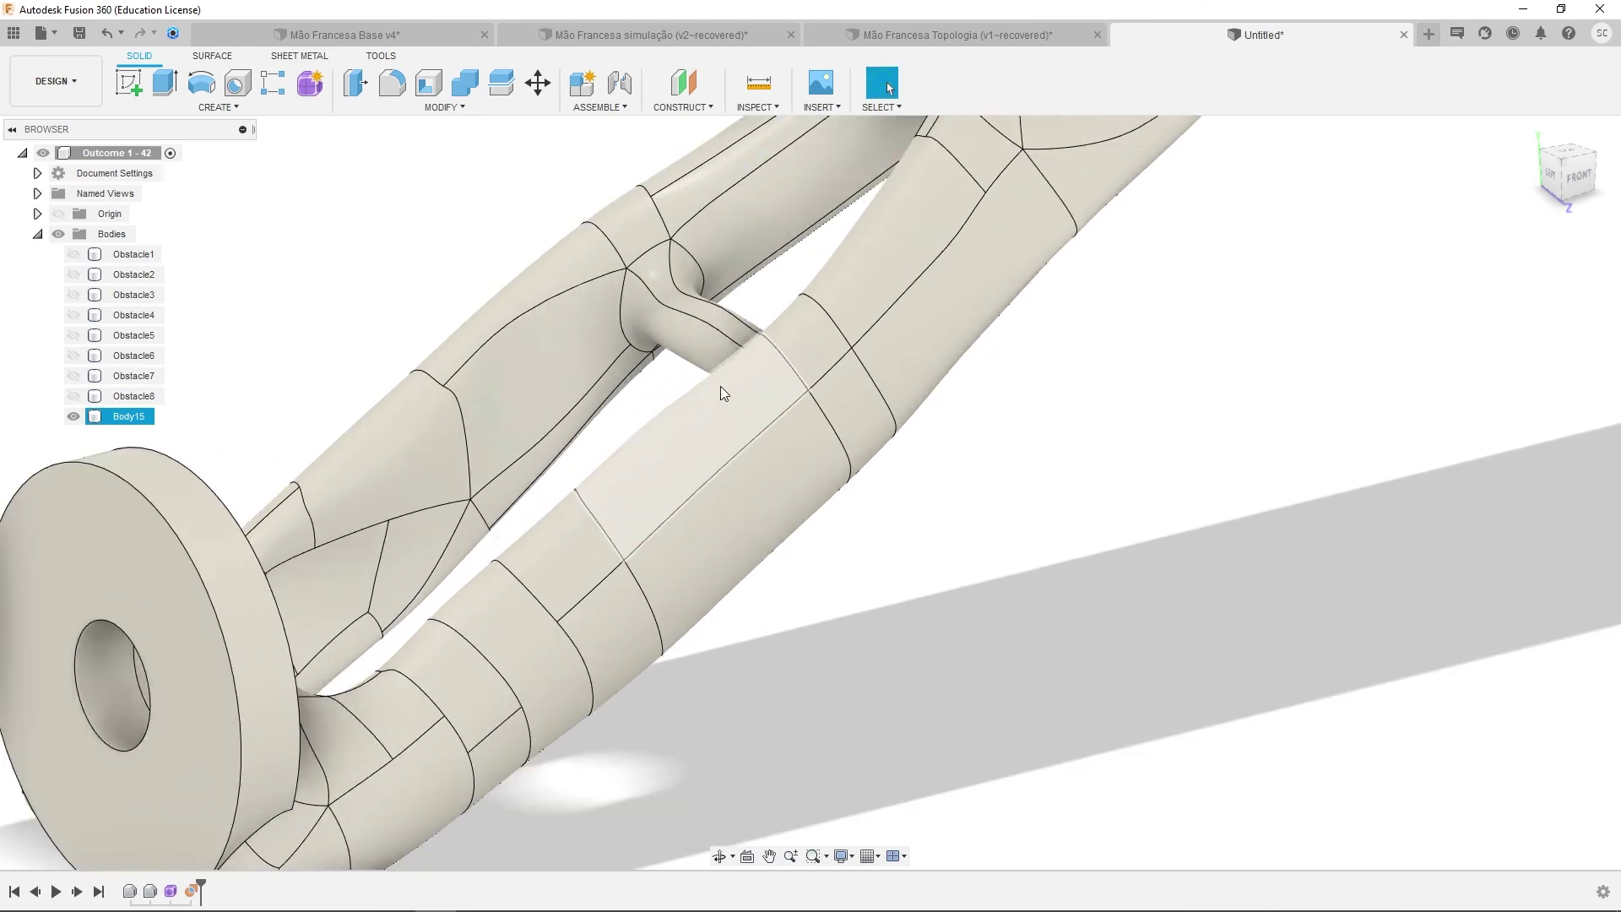
pyautogui.scroll(-6, 716, 363)
pyautogui.keyDown('shift'); pyautogui.moveTo(760, 359); pyautogui.dragTo(879, 484, button='middle'); pyautogui.keyUp('shift')
pyautogui.scroll(-3, 883, 490)
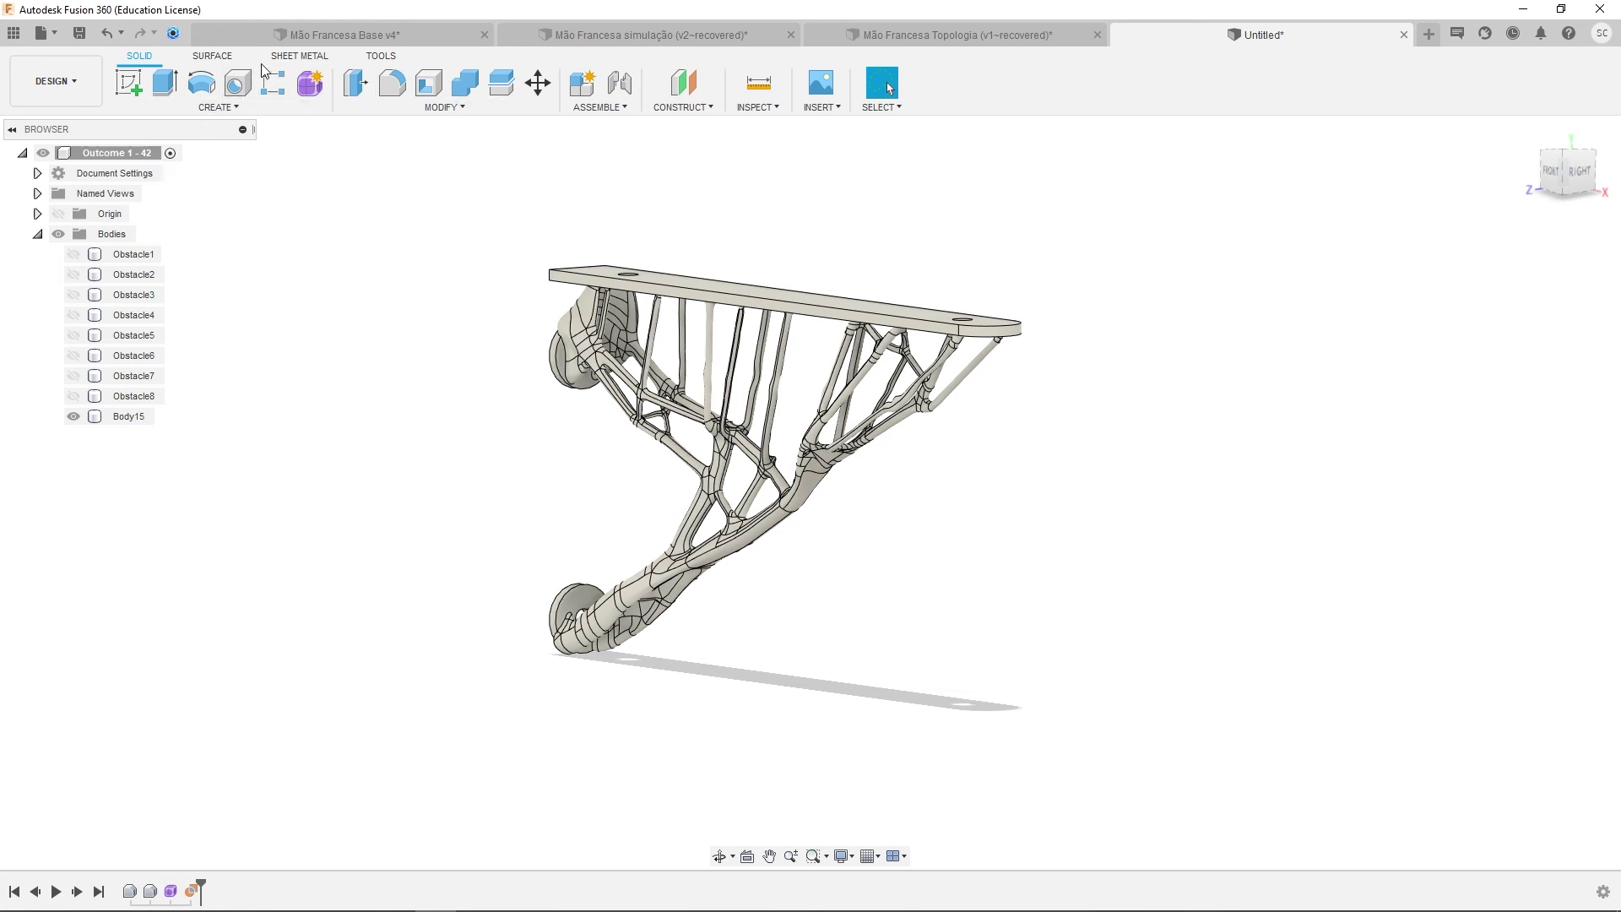
# - Switch to the Simulation workspace and create a new Static Stress study from the Generative Design setup information
pyautogui.click(93, 71)
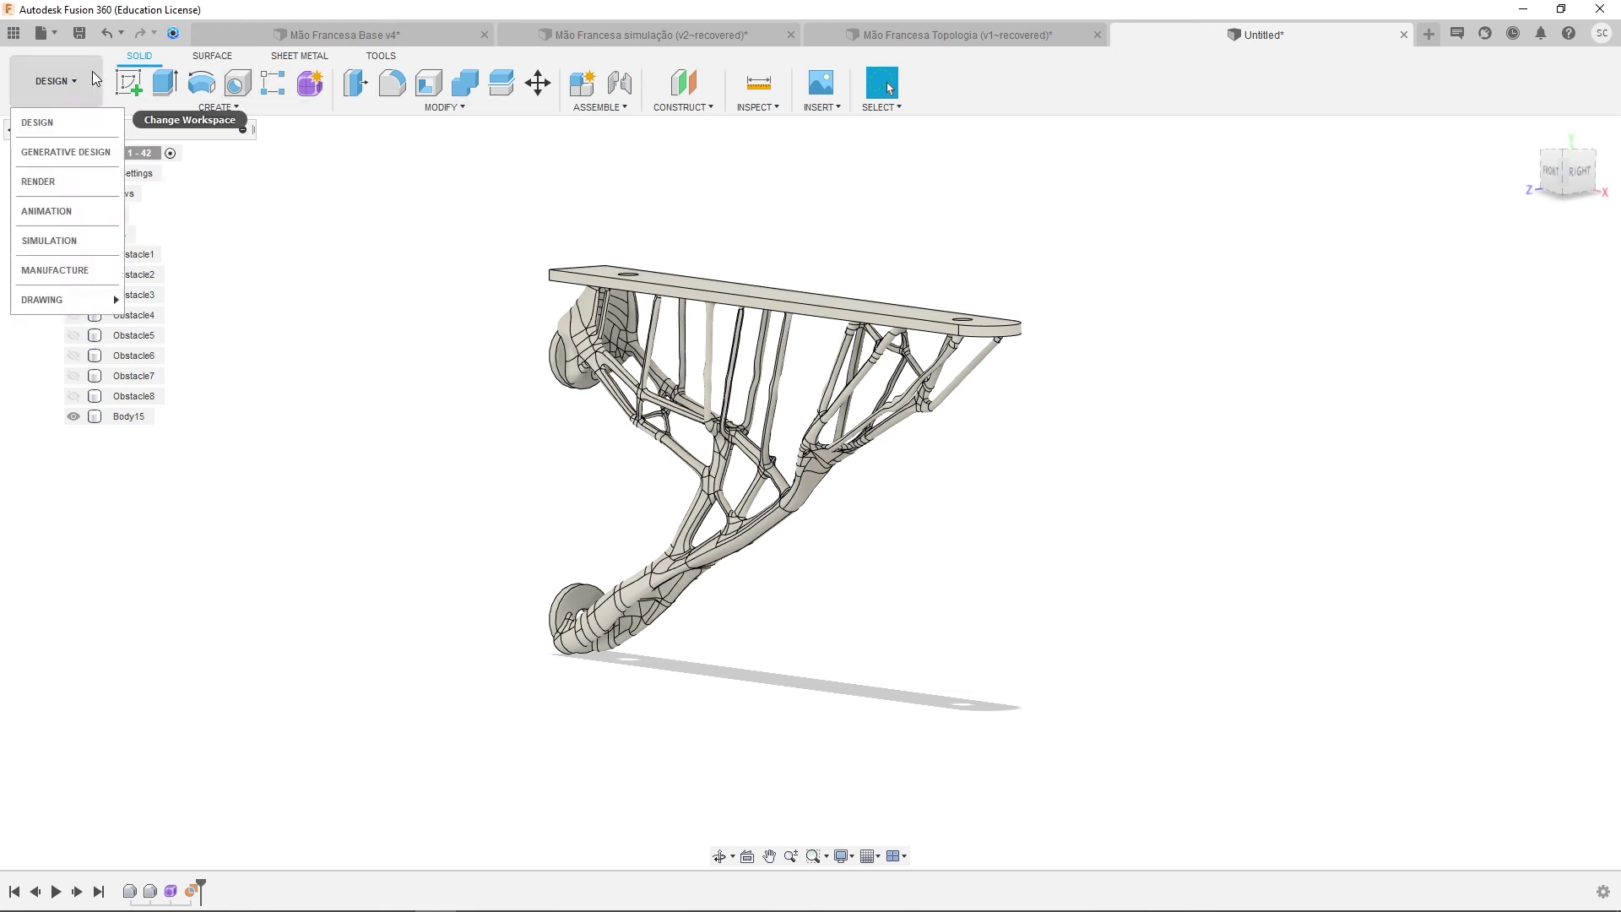
pyautogui.click(86, 233)
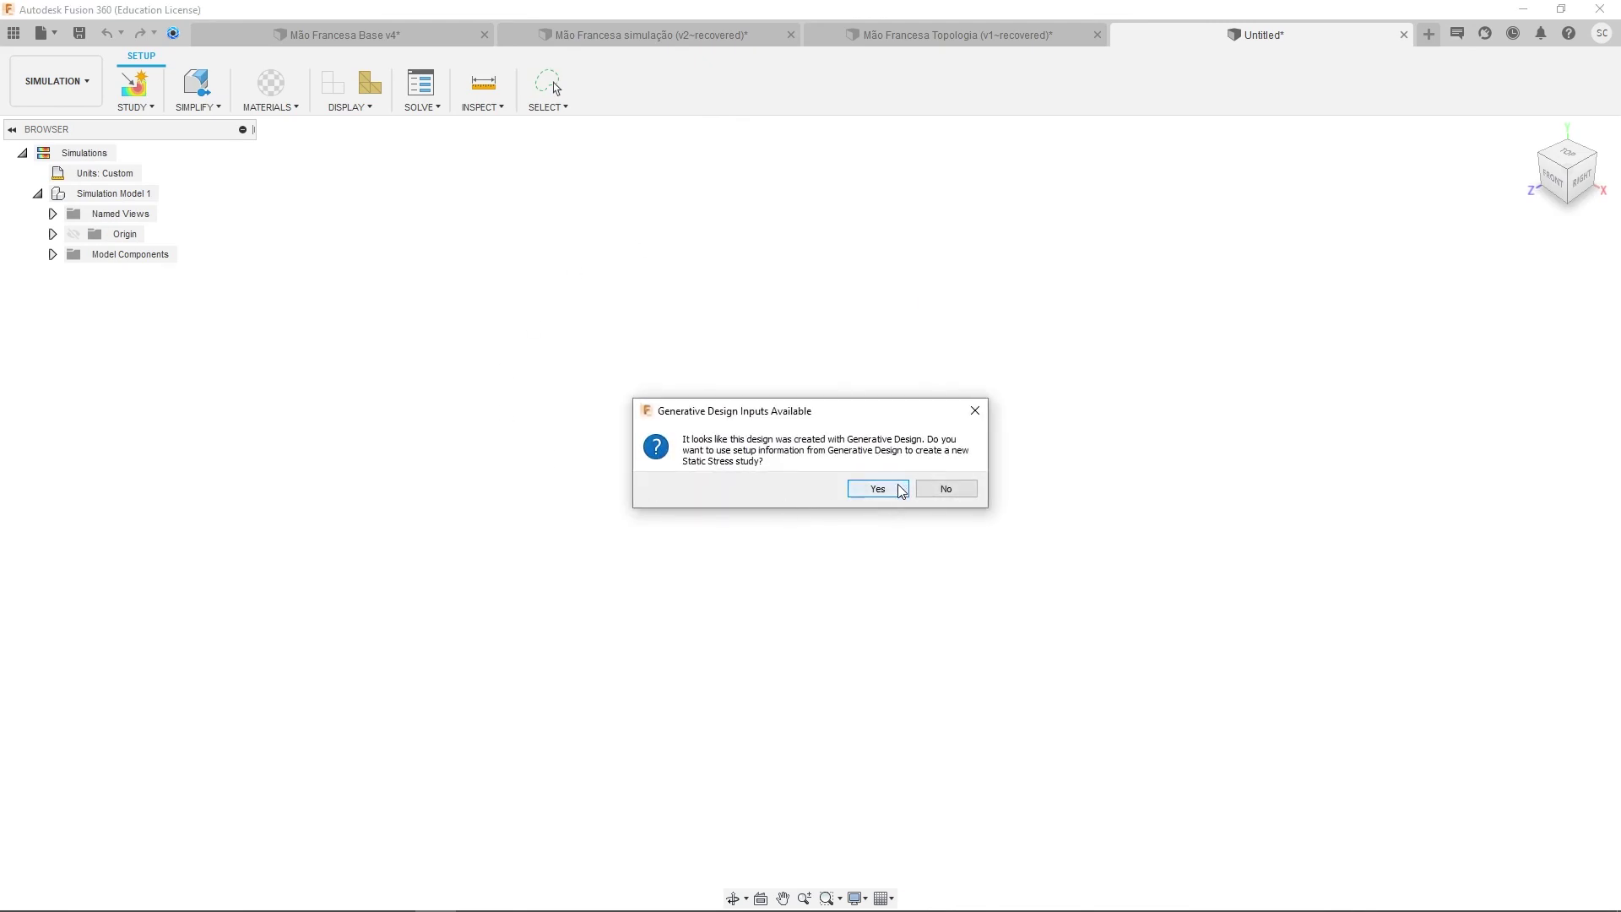
pyautogui.click(901, 490)
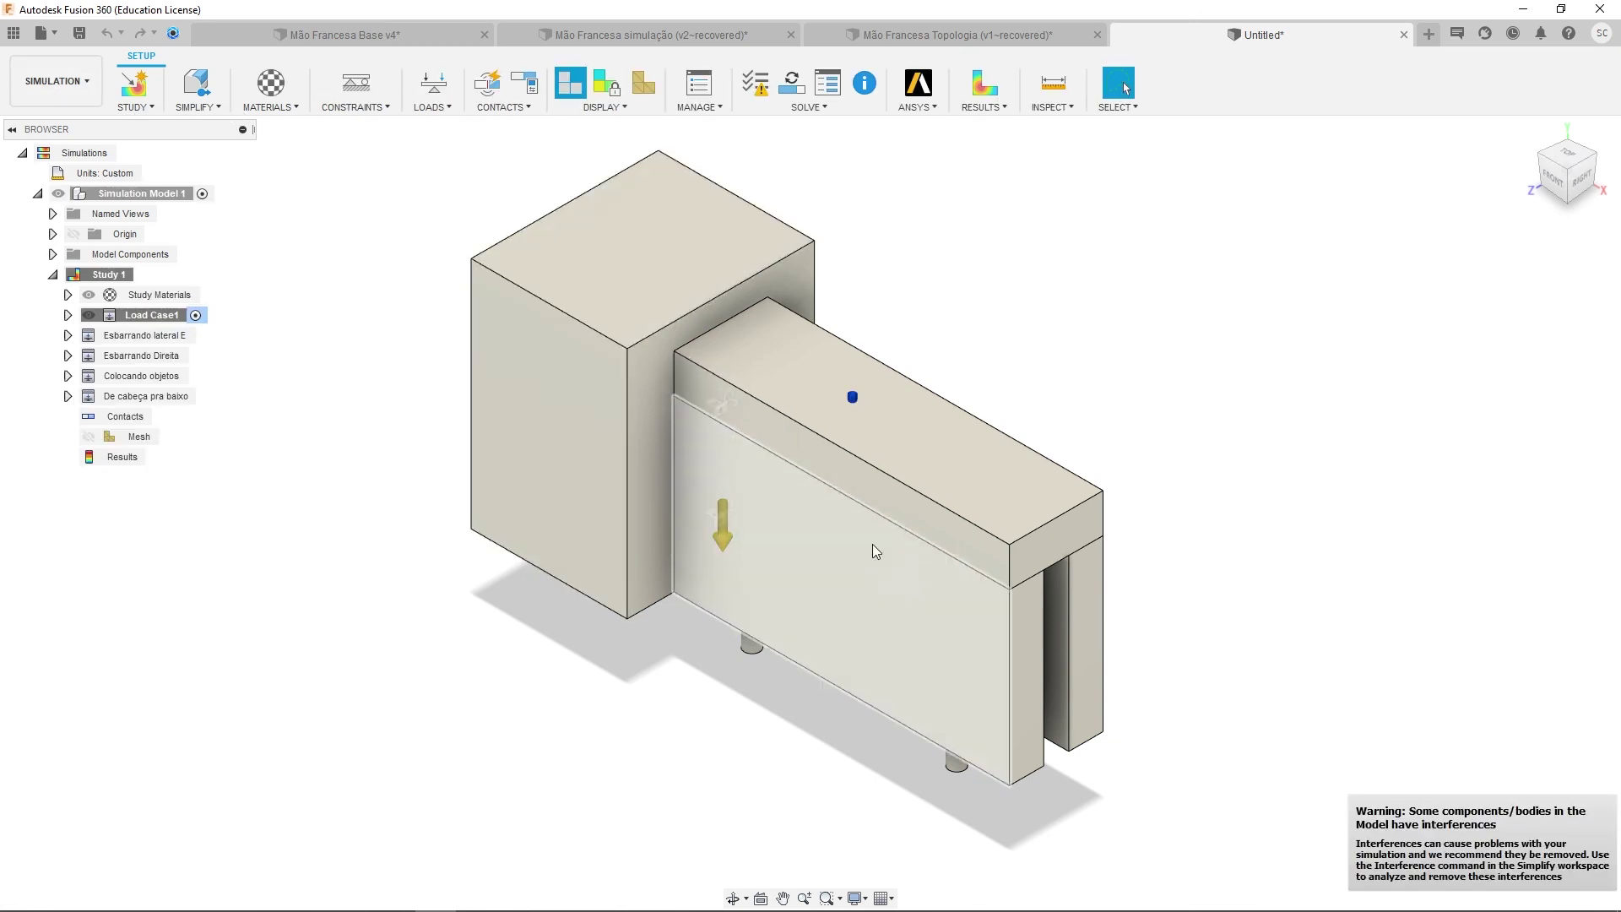
pyautogui.keyDown('shift'); pyautogui.moveTo(875, 551); pyautogui.dragTo(665, 260, button='middle'); pyautogui.keyUp('shift')
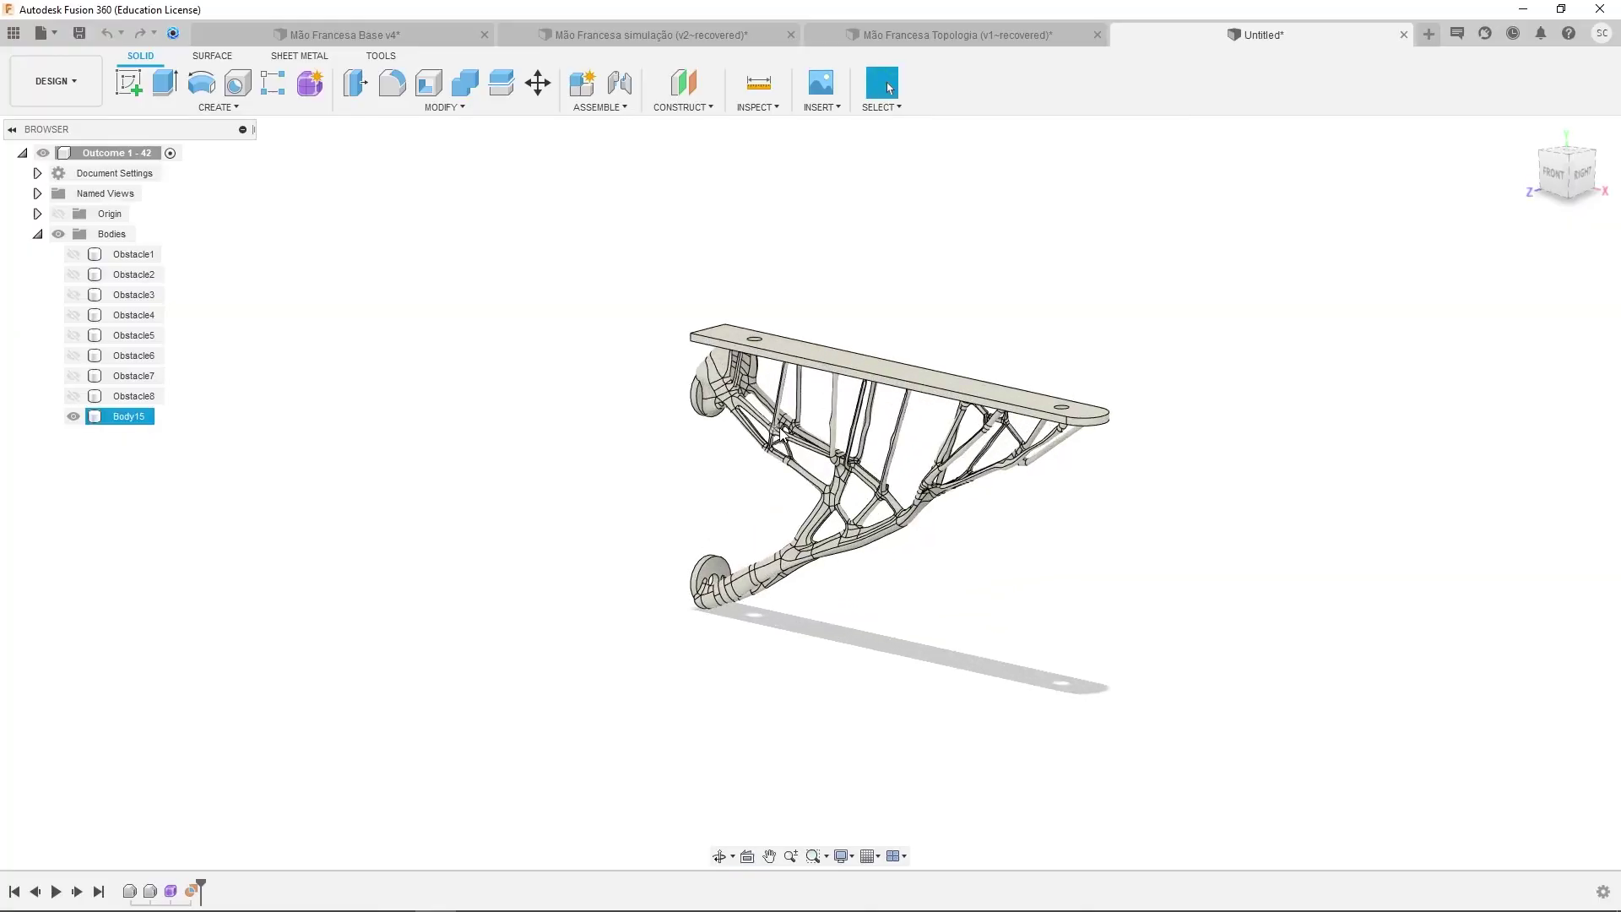
pyautogui.scroll(2, 882, 429)
pyautogui.moveTo(1263, 547); pyautogui.dragTo(1156, 492, button='middle')
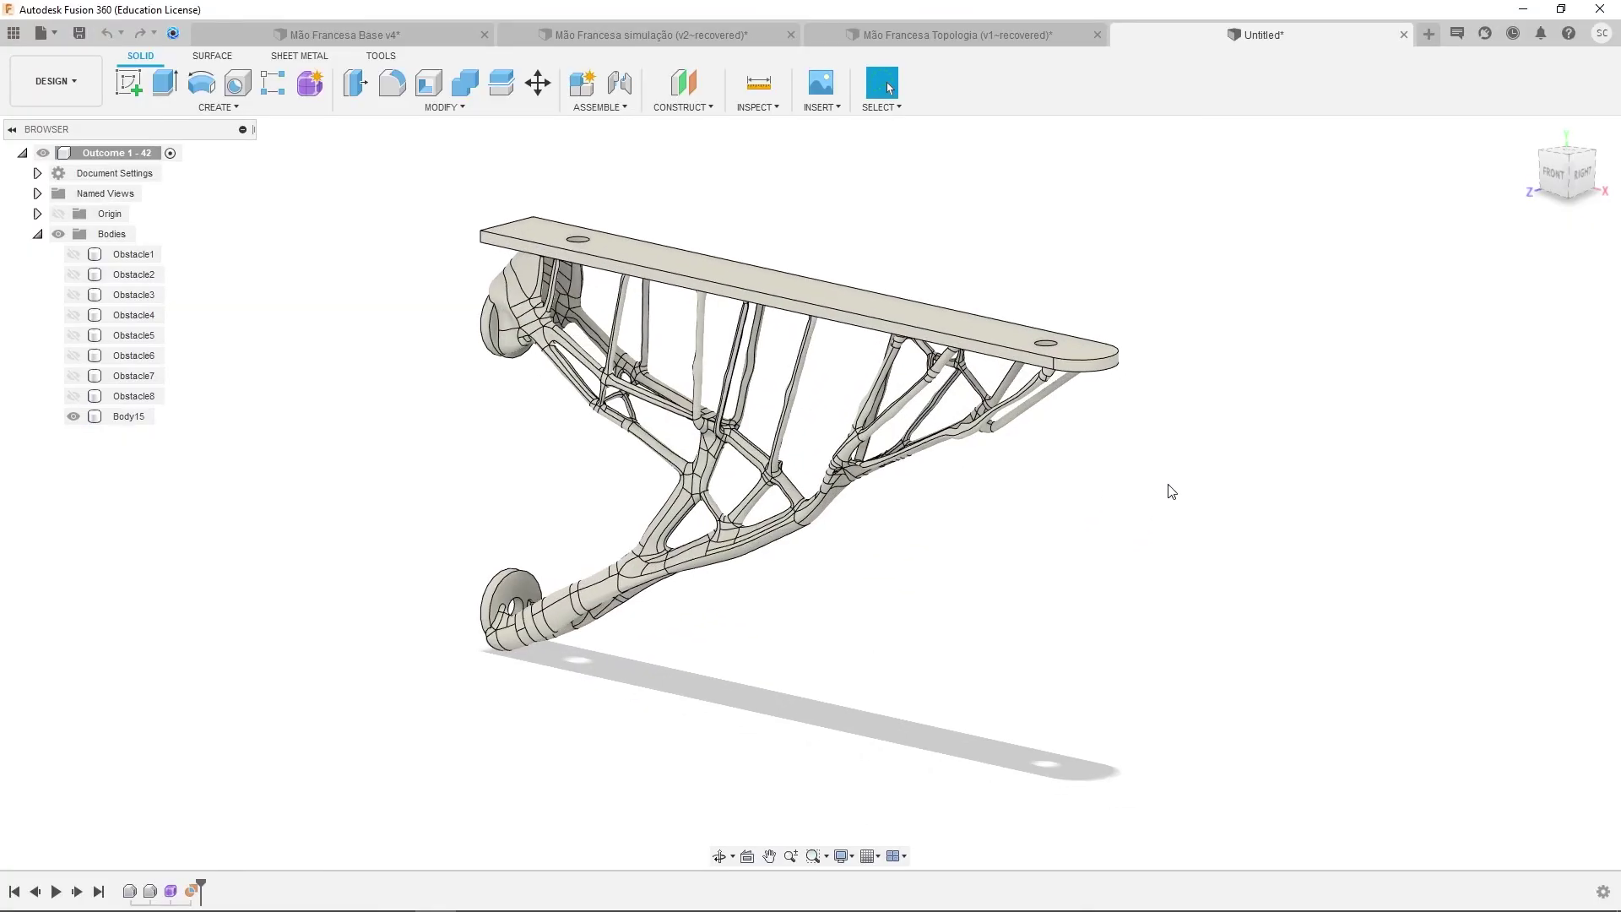